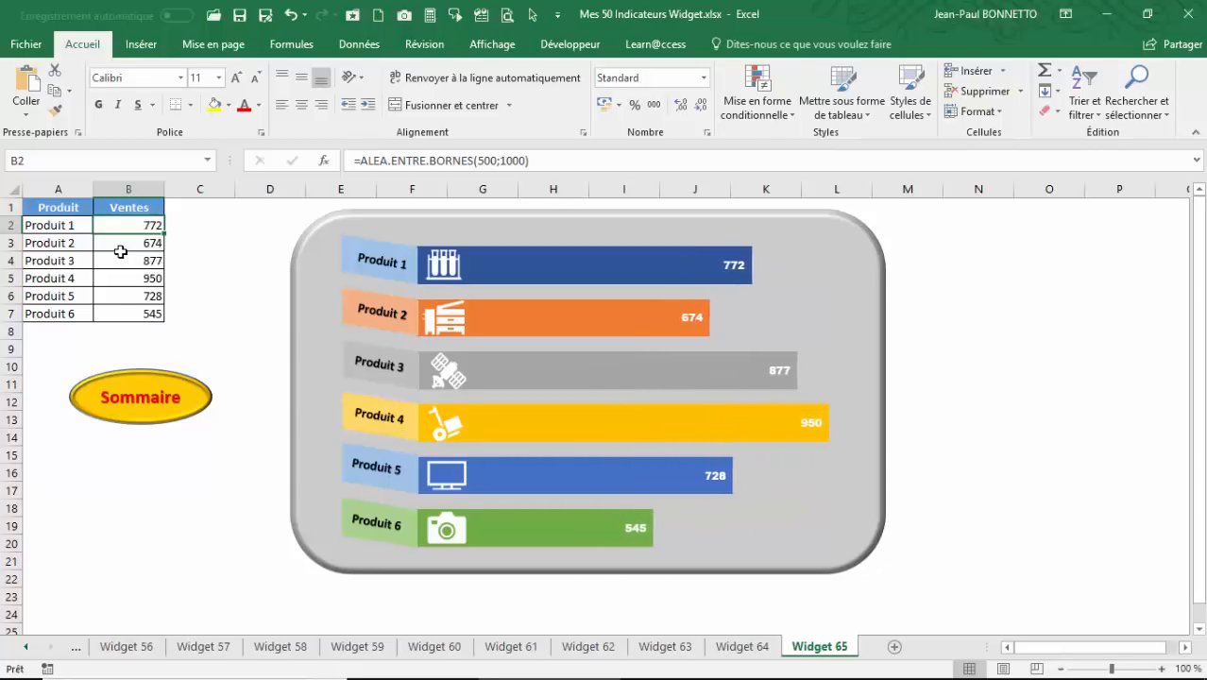
# Recalculate the random sales figures several times to watch the bar widget react, and check the formula in cell B3
pyautogui.press('F9')
pyautogui.press('F9')
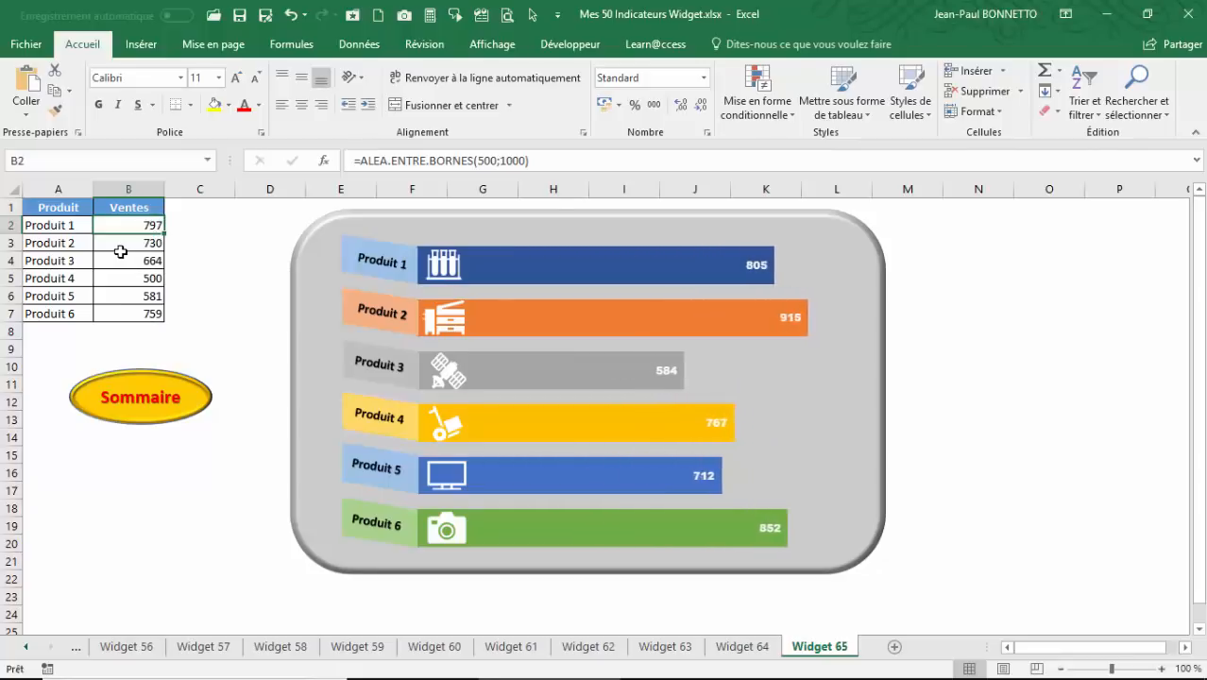
pyautogui.press('F9')
pyautogui.press('F9')
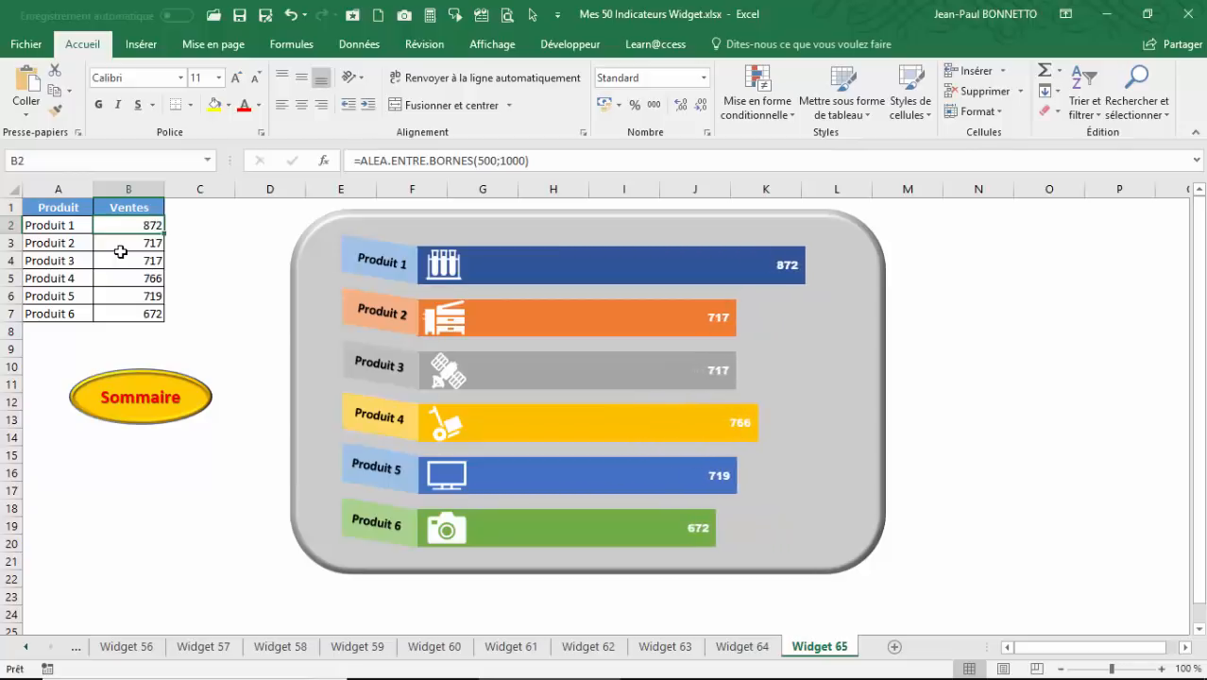
pyautogui.press('F9')
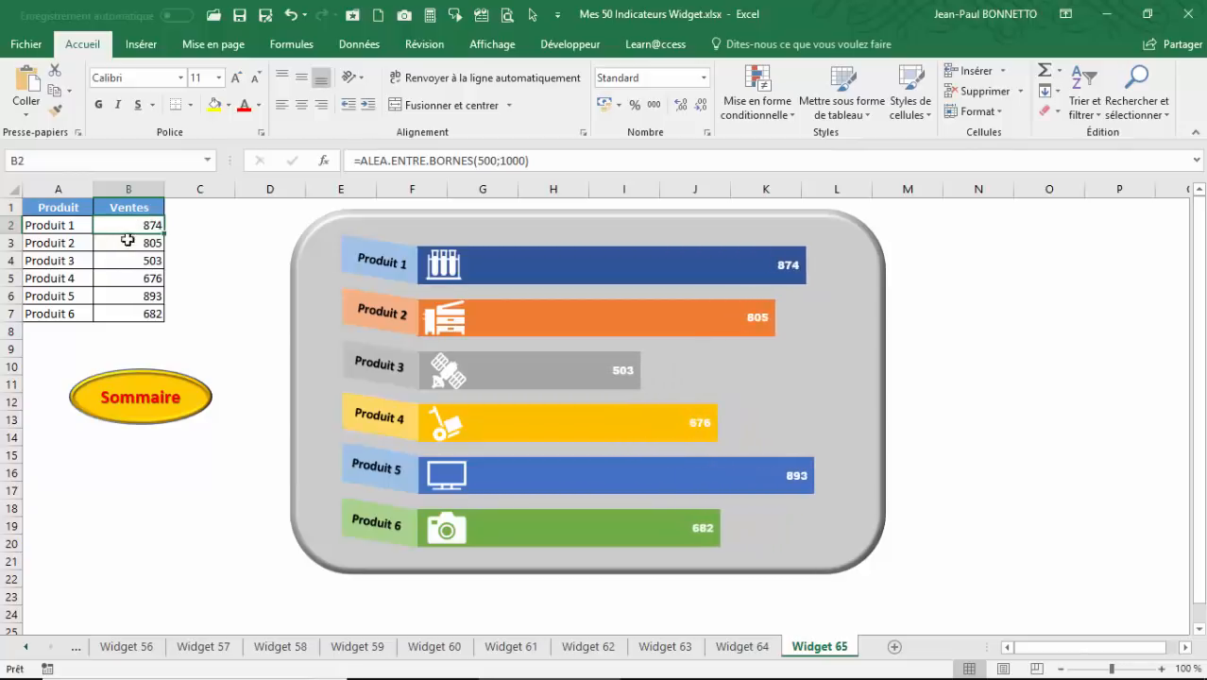
pyautogui.click(128, 240)
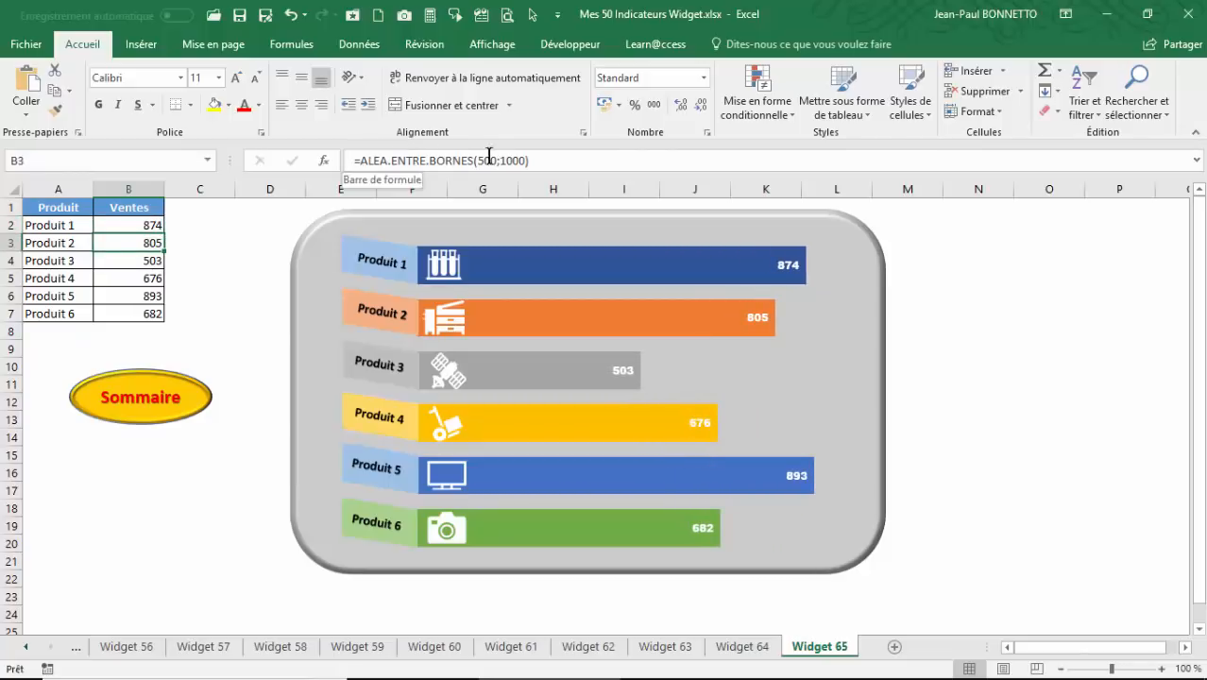
# Move the grouped bar widget slightly on the Widget 65 sheet and deselect it
pyautogui.click(397, 220)
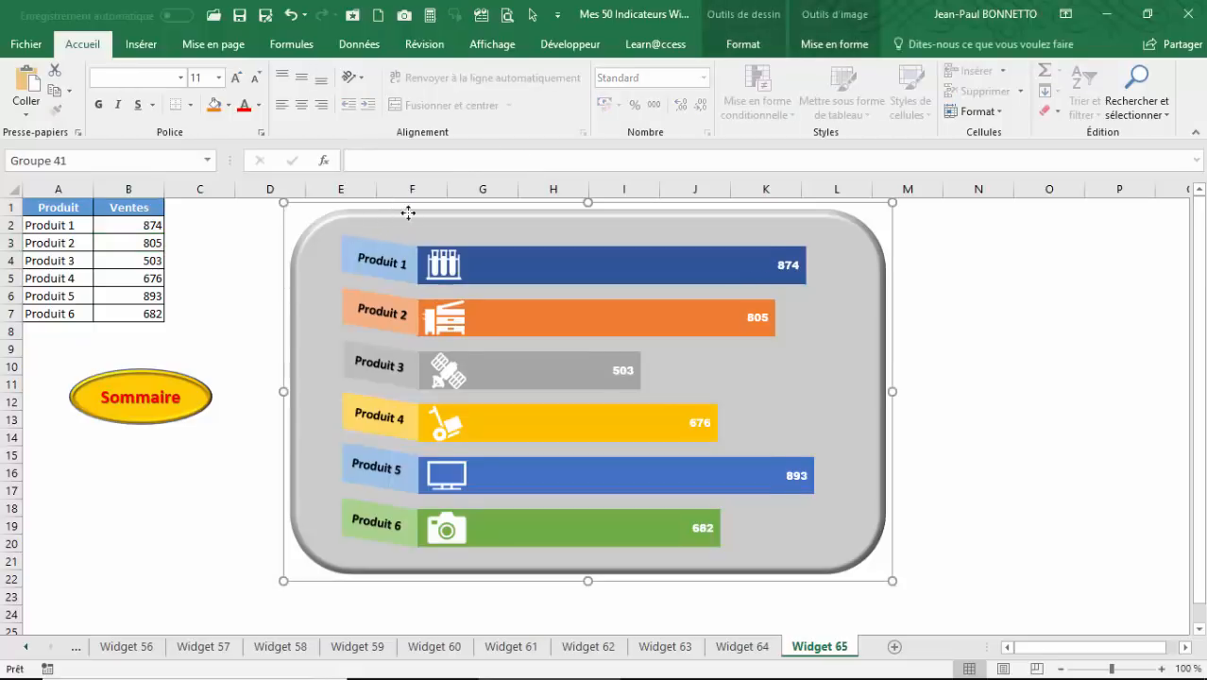
pyautogui.moveTo(407, 213)
pyautogui.mouseDown()
pyautogui.moveTo(669, 216)
pyautogui.moveTo(654, 173)
pyautogui.moveTo(738, 212)
pyautogui.moveTo(415, 206)
pyautogui.mouseUp()
pyautogui.moveTo(185, 225); pyautogui.dragTo(185, 225)
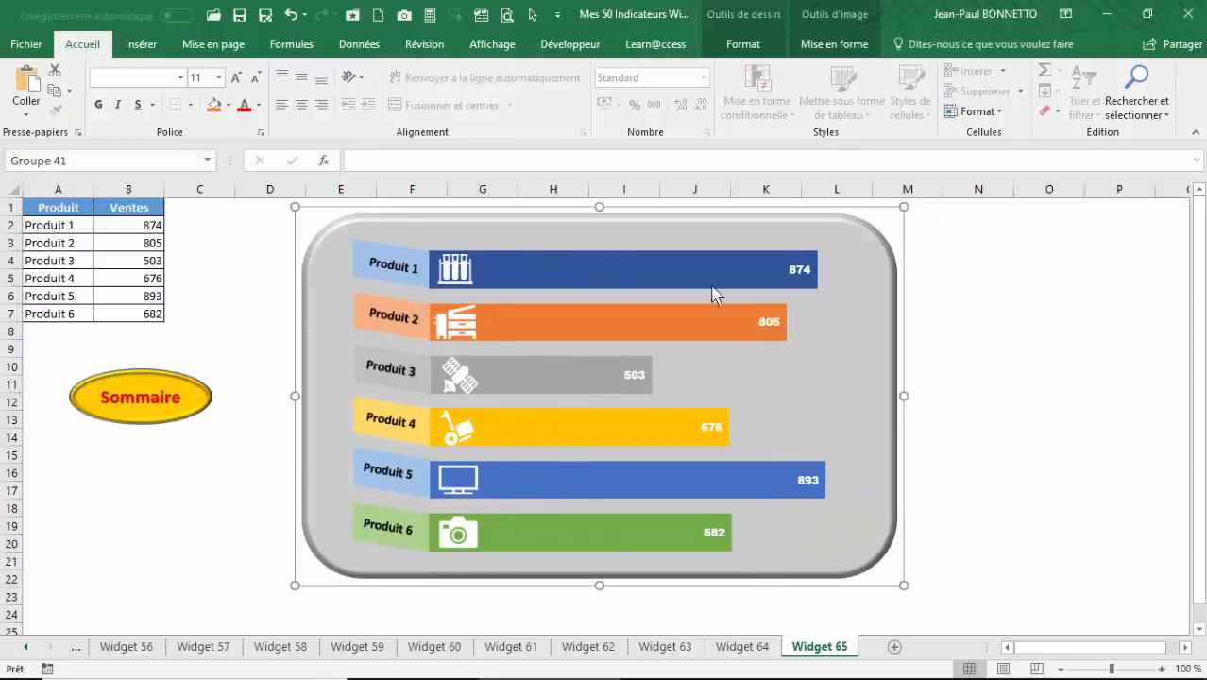
pyautogui.click(197, 263)
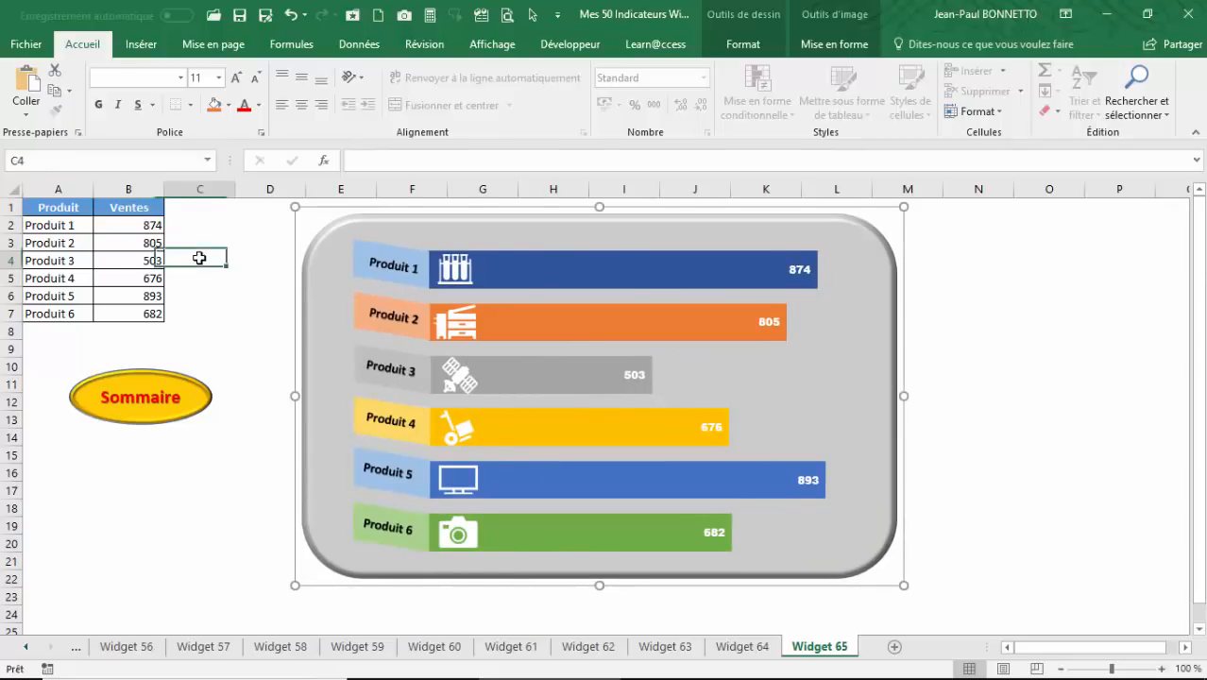
# Copy the Produit/Ventes table in A1:B7 into a new blank workbook starting at cell A1, keeping its formulas
pyautogui.moveTo(46, 206); pyautogui.dragTo(127, 312)
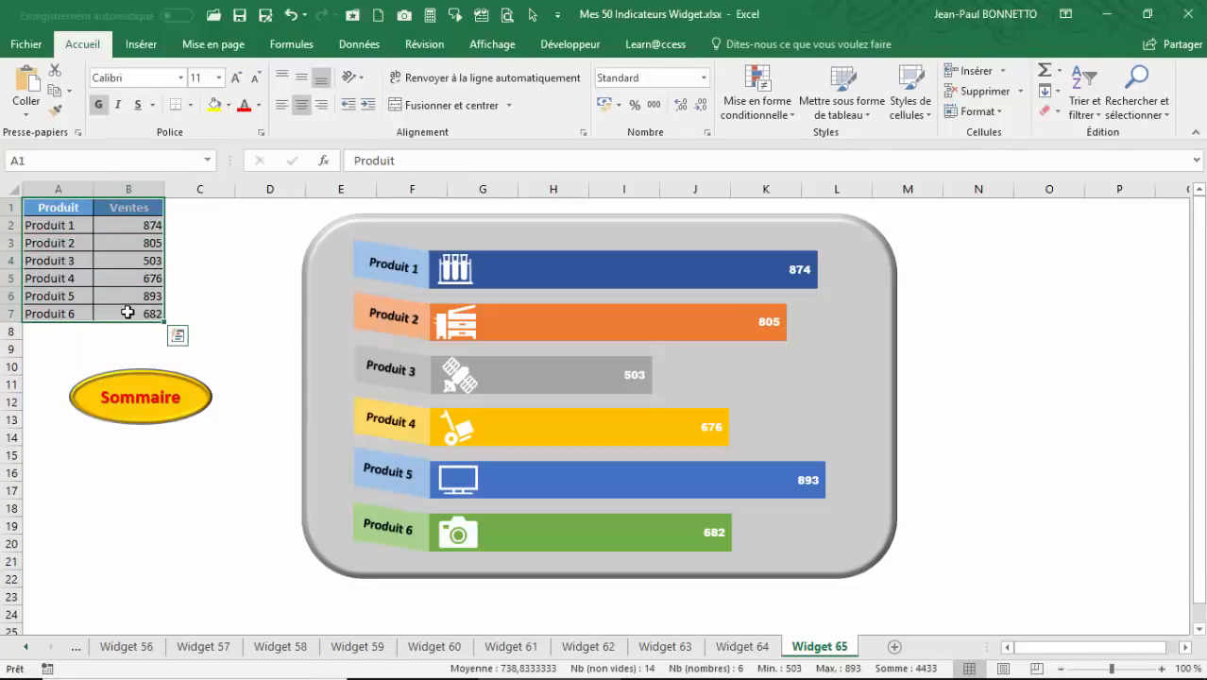
pyautogui.hotkey('ctrl', 'c')
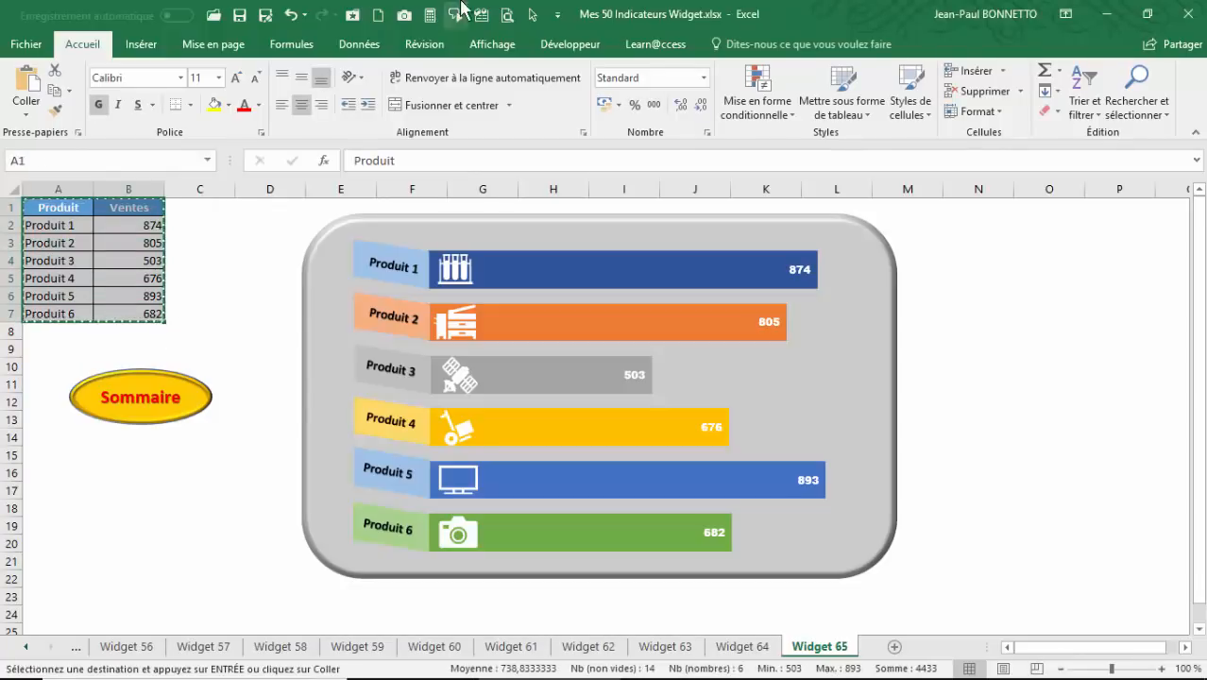
pyautogui.click(378, 14)
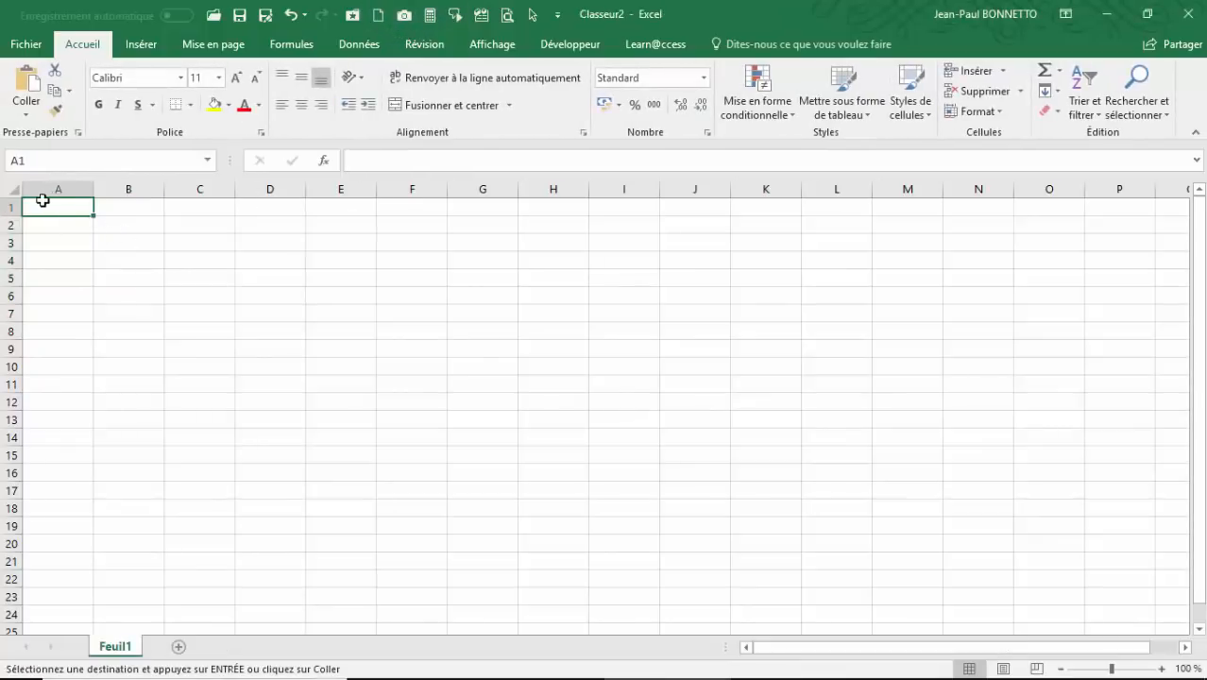
pyautogui.press('Return')
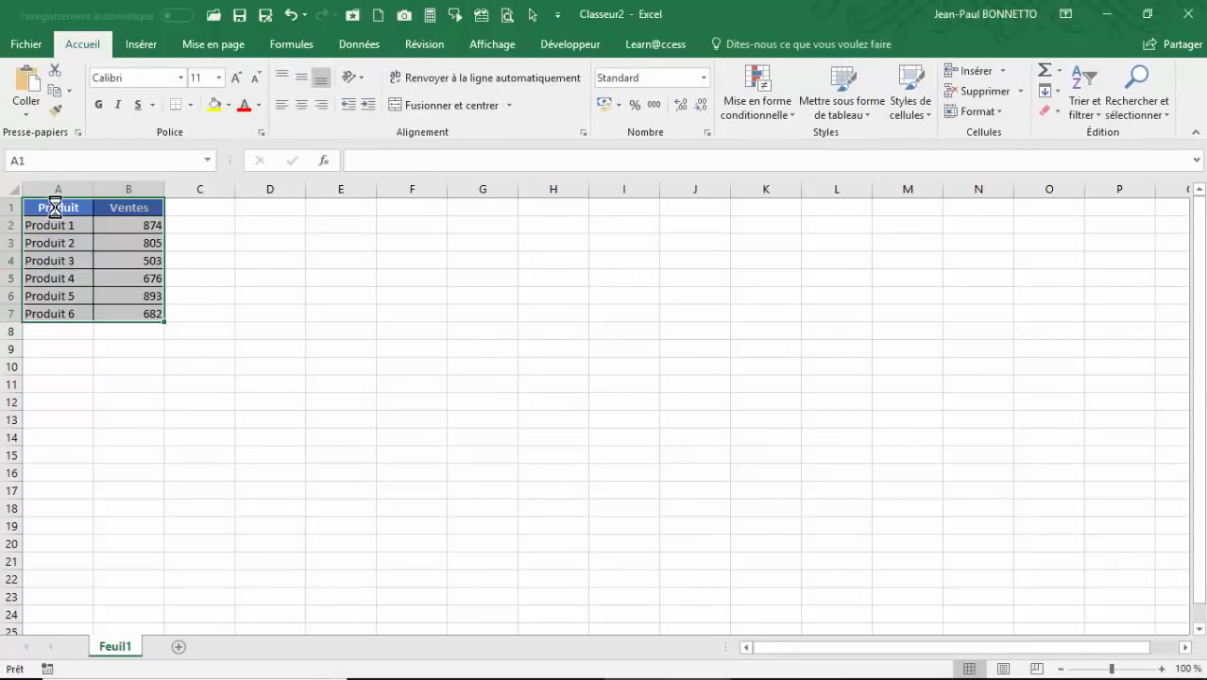
pyautogui.click(139, 241)
pyautogui.click(143, 276)
pyautogui.click(127, 223)
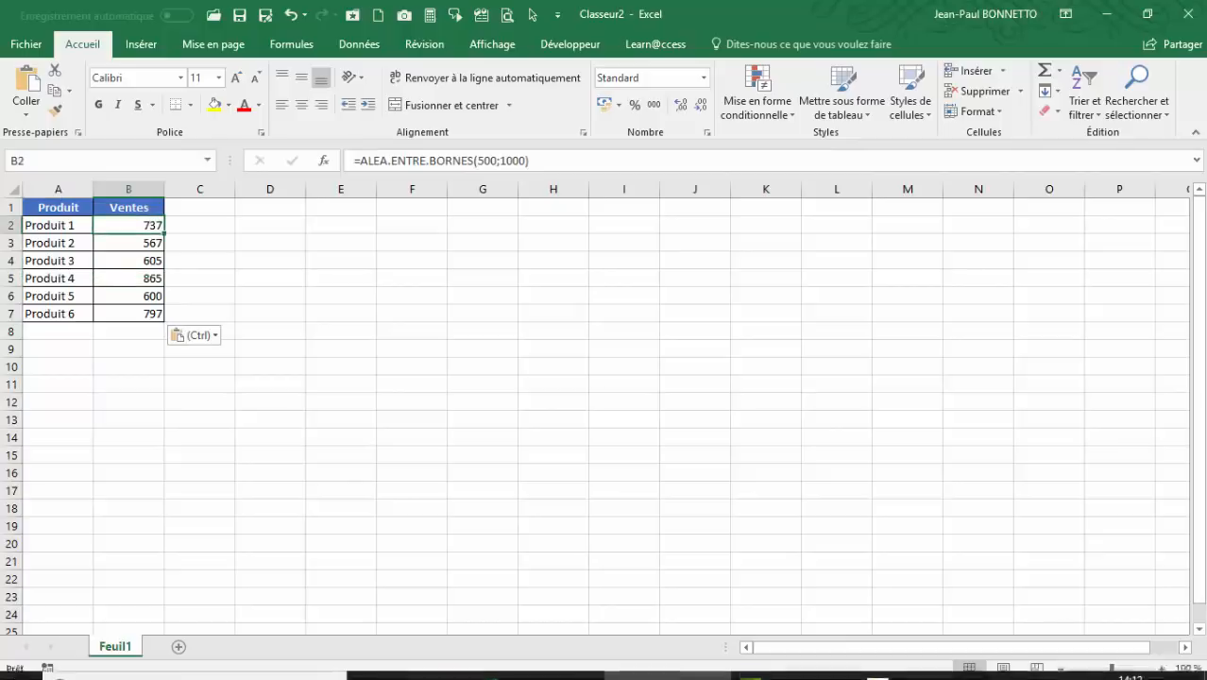
# Switch to the Mes 50 Indicateurs Widget workbook and close it
pyautogui.click(514, 662)
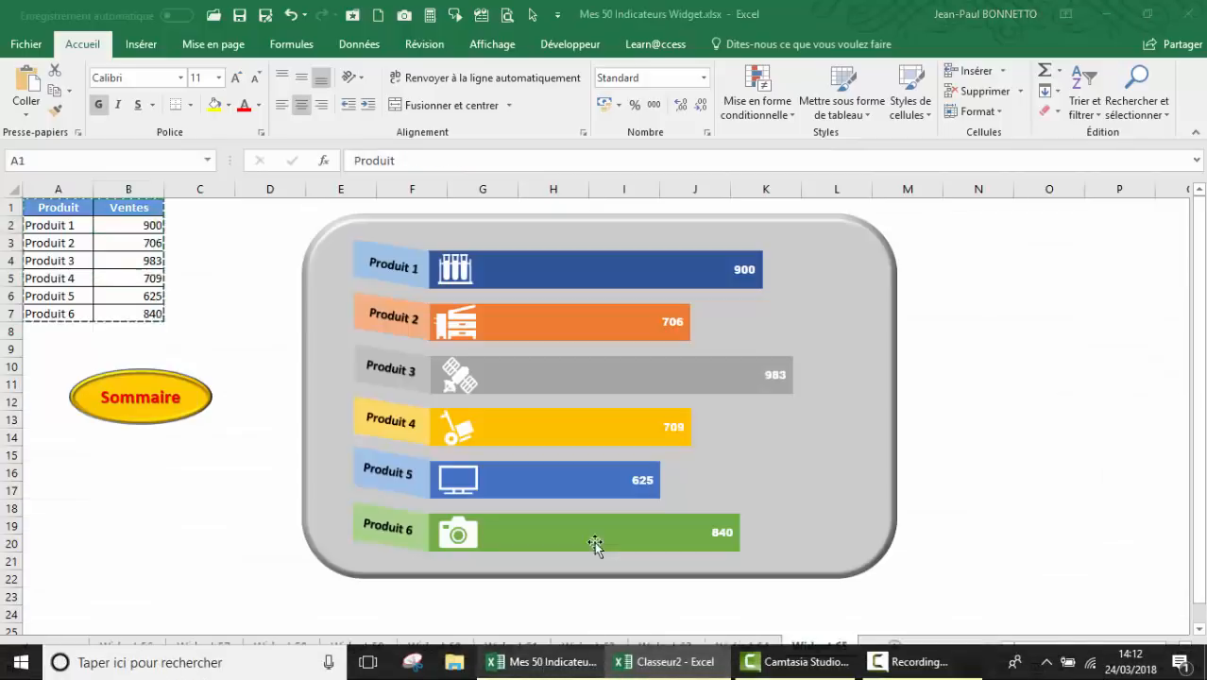
pyautogui.click(1188, 15)
pyautogui.click(495, 371)
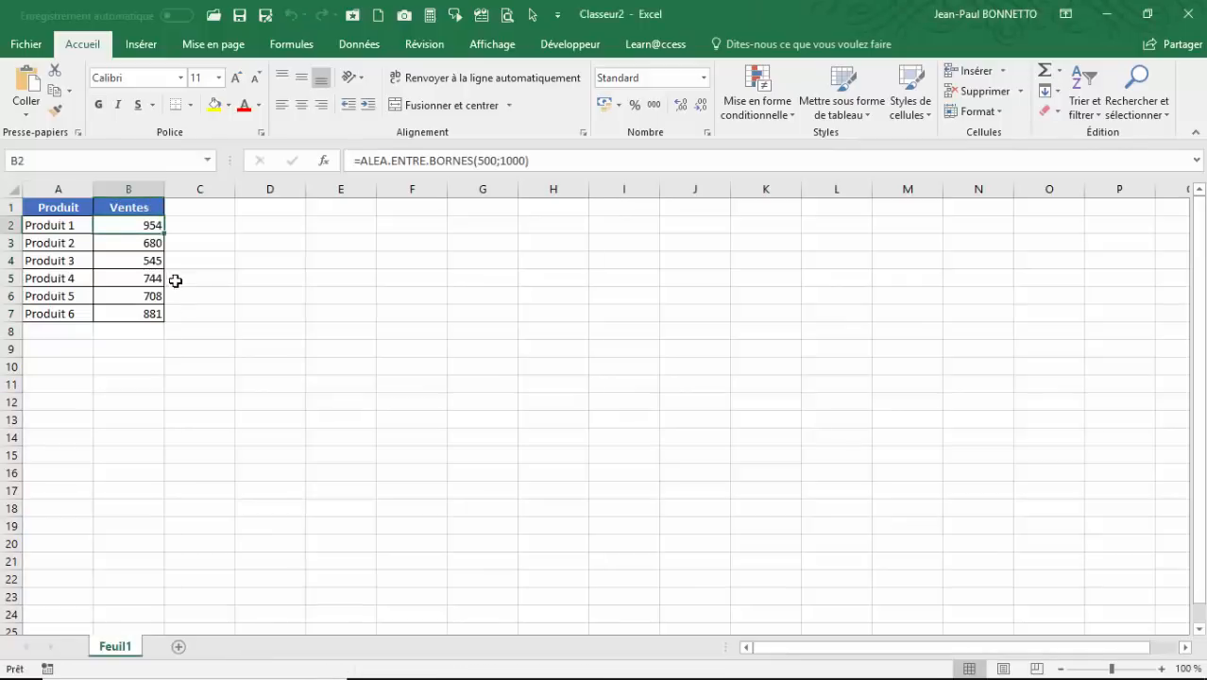
# Rename the sheet Feuil1 as Source
pyautogui.click(256, 261)
pyautogui.click(85, 260)
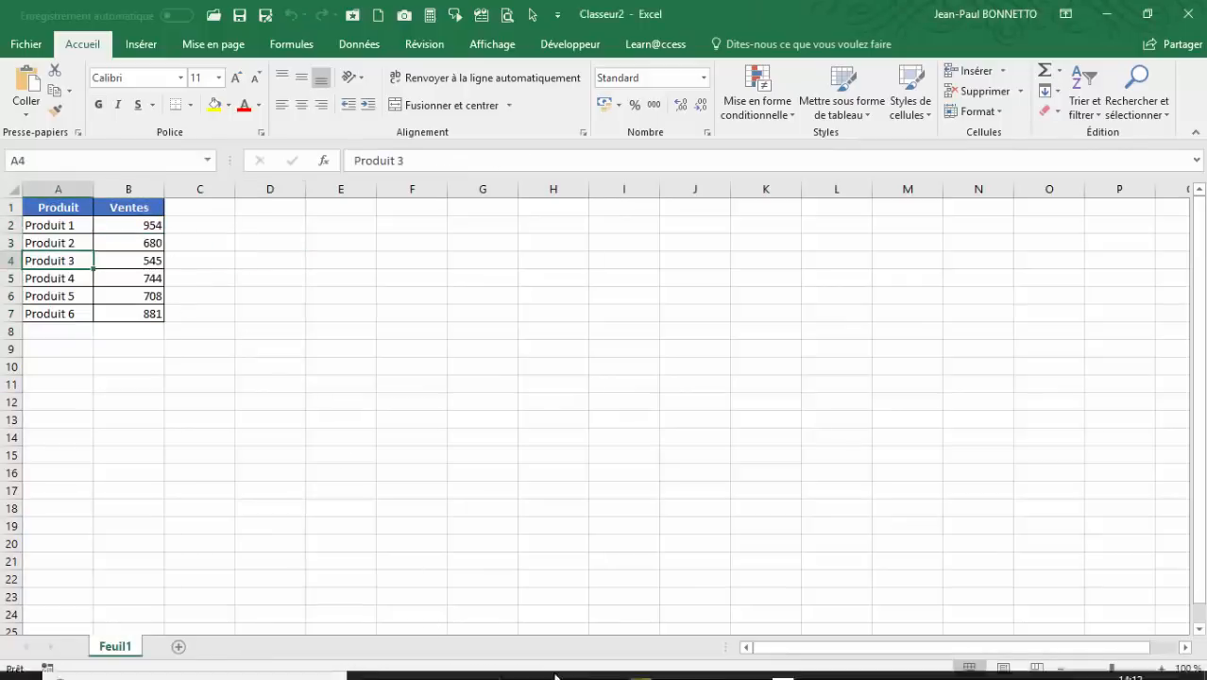
pyautogui.doubleClick(117, 646)
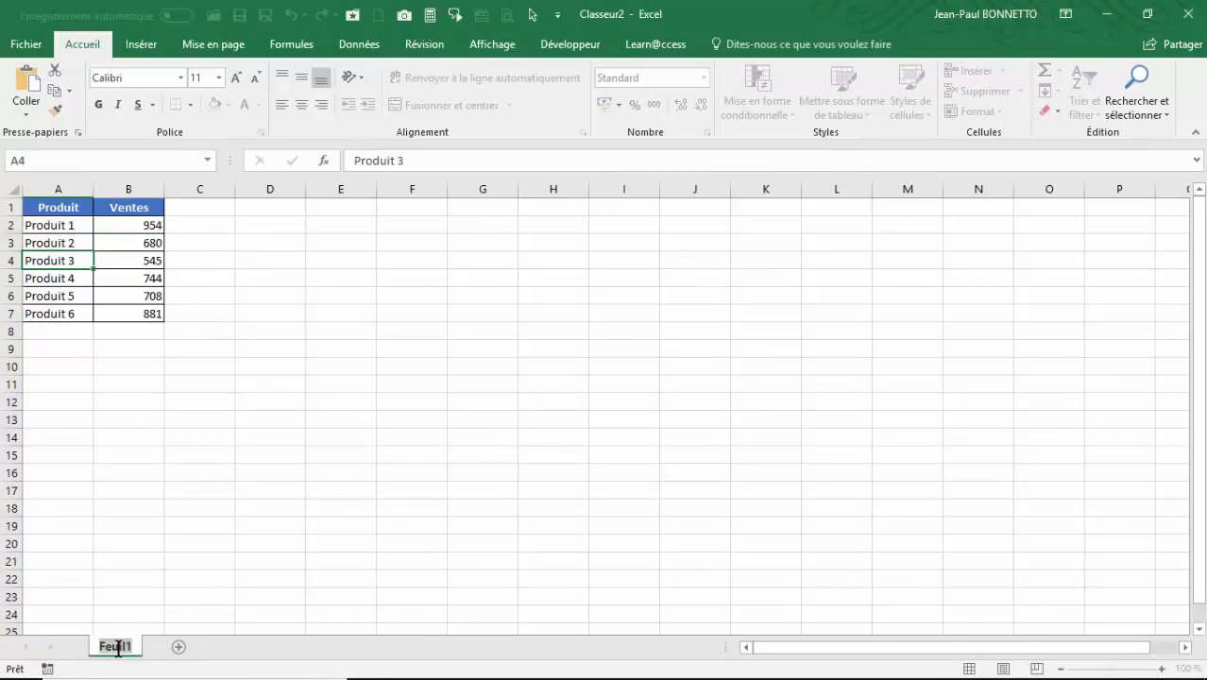
pyautogui.write('Sour')
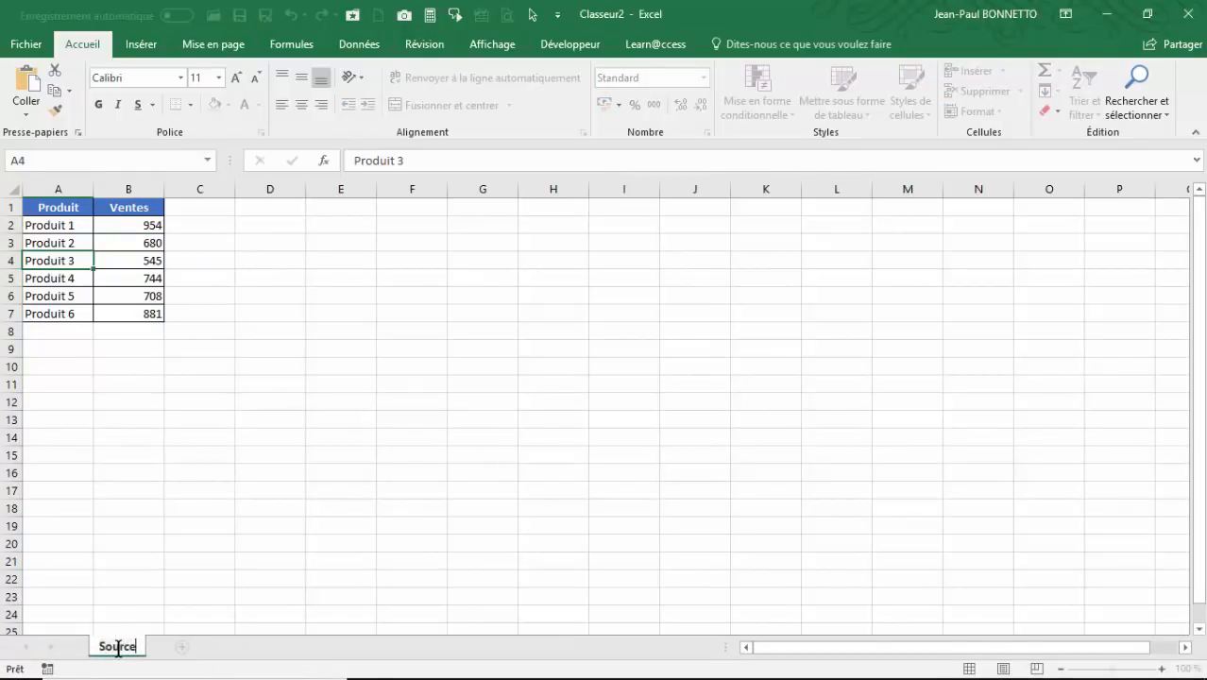
pyautogui.write('ce')
pyautogui.click(340, 414)
pyautogui.click(334, 244)
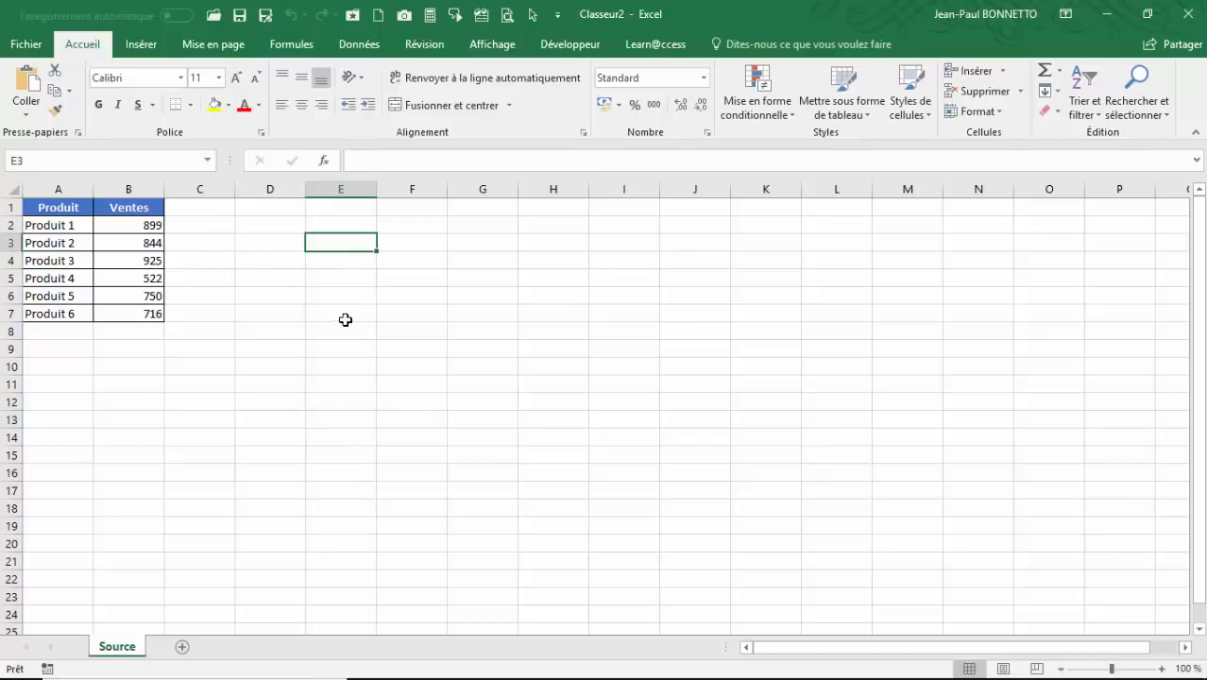
# Examine the product names in column A and the random-value formulas in the Ventes column
pyautogui.click(23, 206)
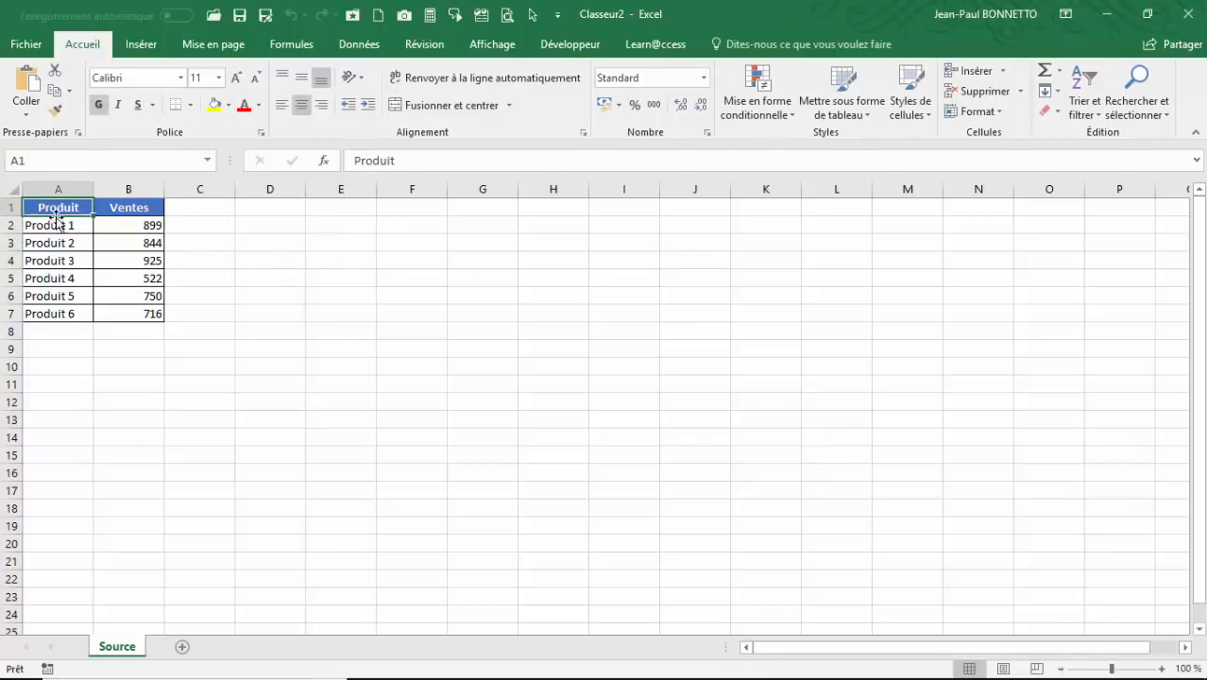
pyautogui.click(56, 243)
pyautogui.click(61, 298)
pyautogui.click(60, 313)
pyautogui.moveTo(59, 278); pyautogui.dragTo(59, 224)
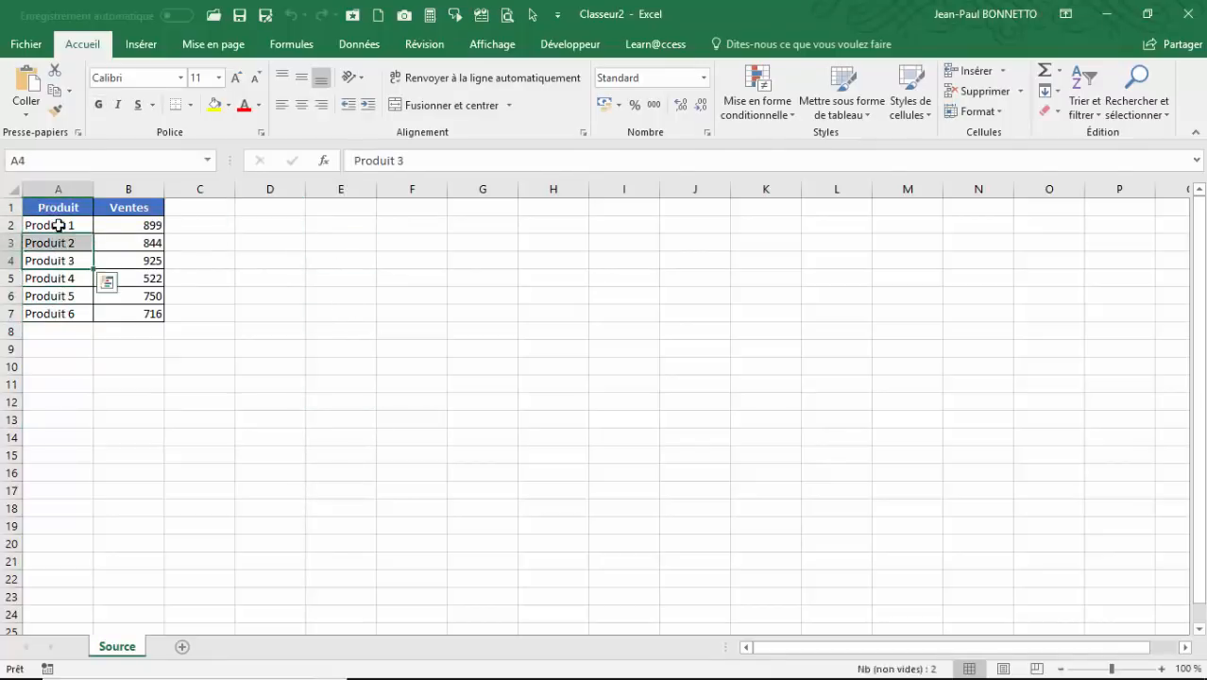
pyautogui.click(139, 227)
pyautogui.click(142, 296)
pyautogui.click(147, 243)
pyautogui.click(148, 226)
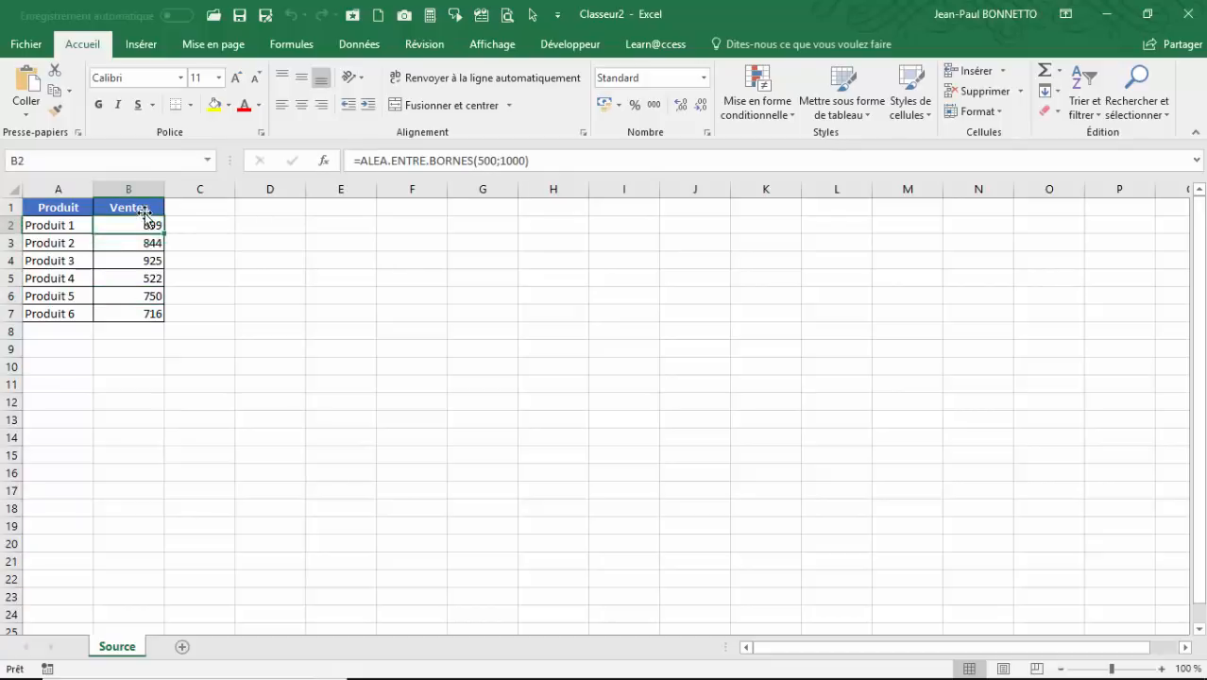
pyautogui.click(150, 263)
pyautogui.click(152, 295)
pyautogui.click(150, 311)
pyautogui.click(144, 227)
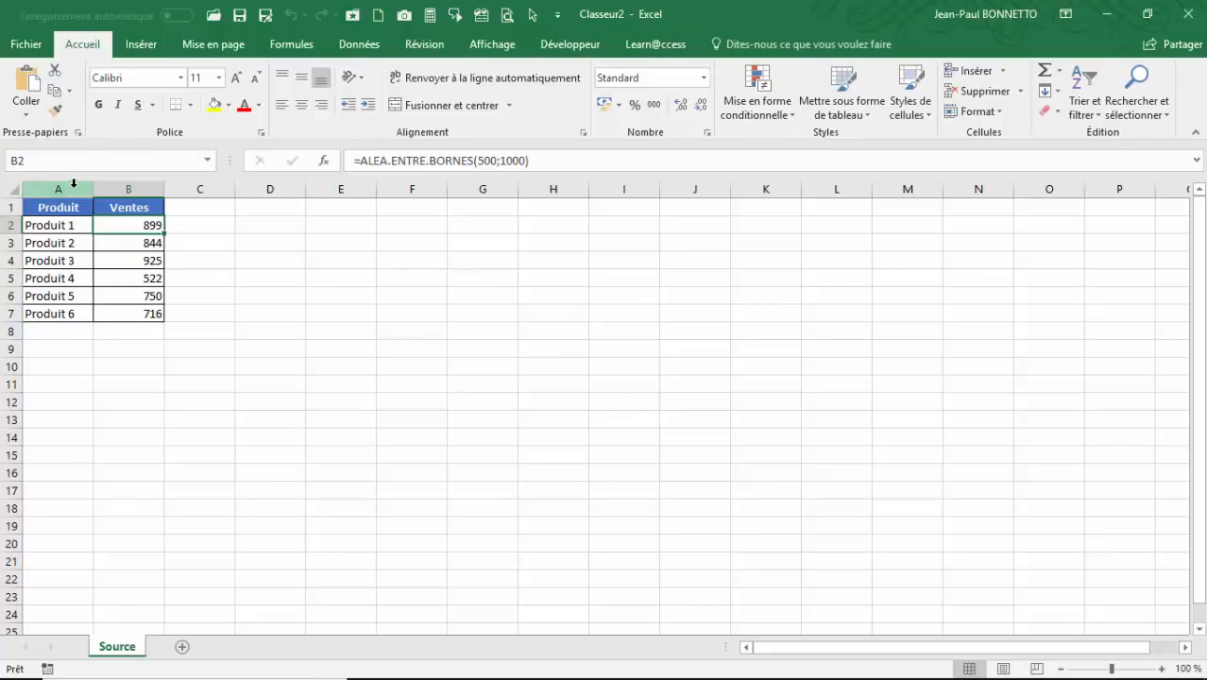
# Insert a 2D clustered bar chart from the Produit/Ventes table
pyautogui.click(141, 44)
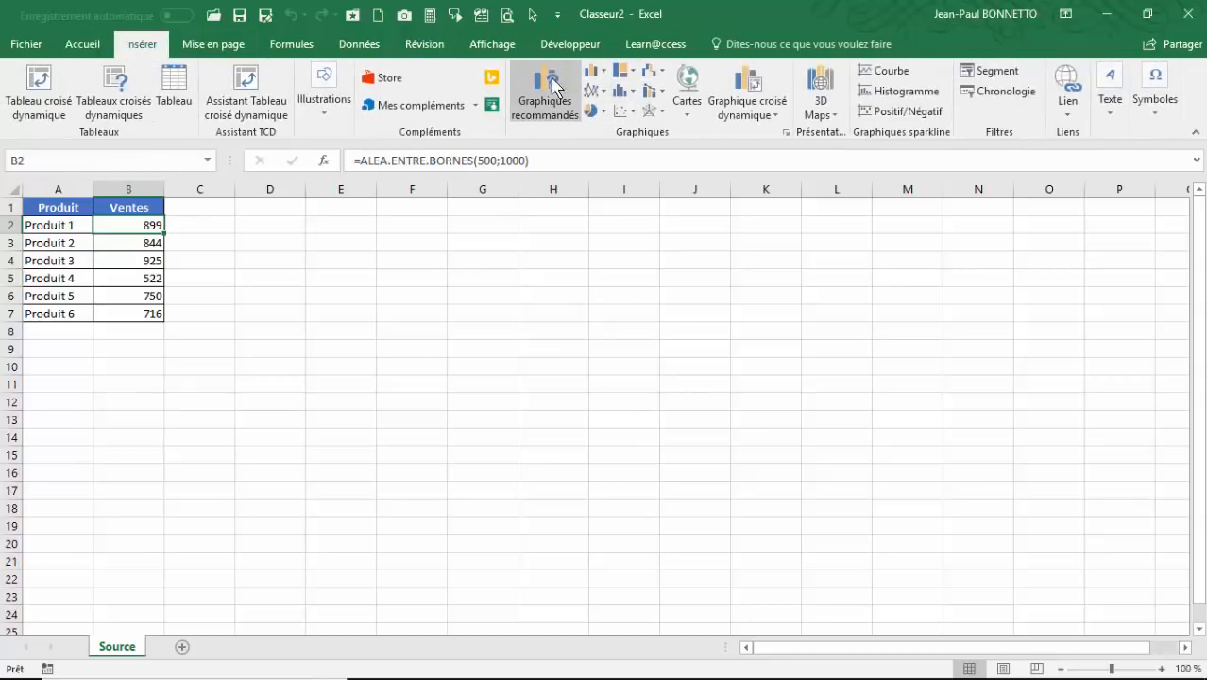
pyautogui.click(603, 73)
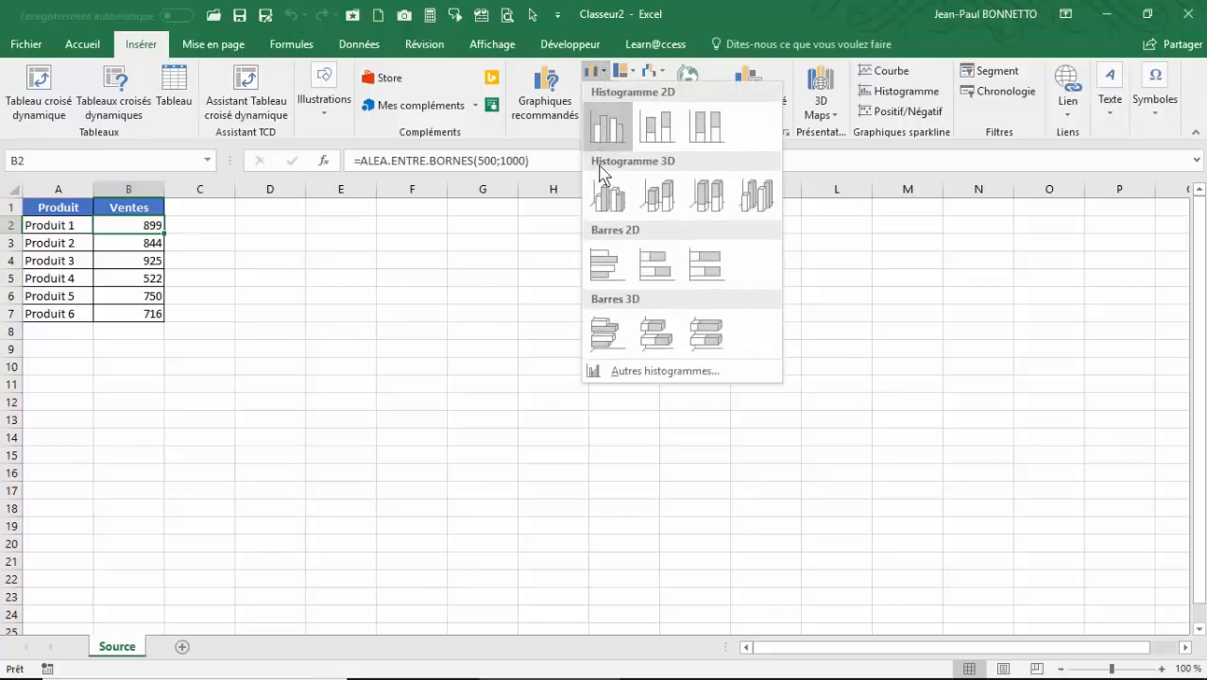
pyautogui.click(600, 261)
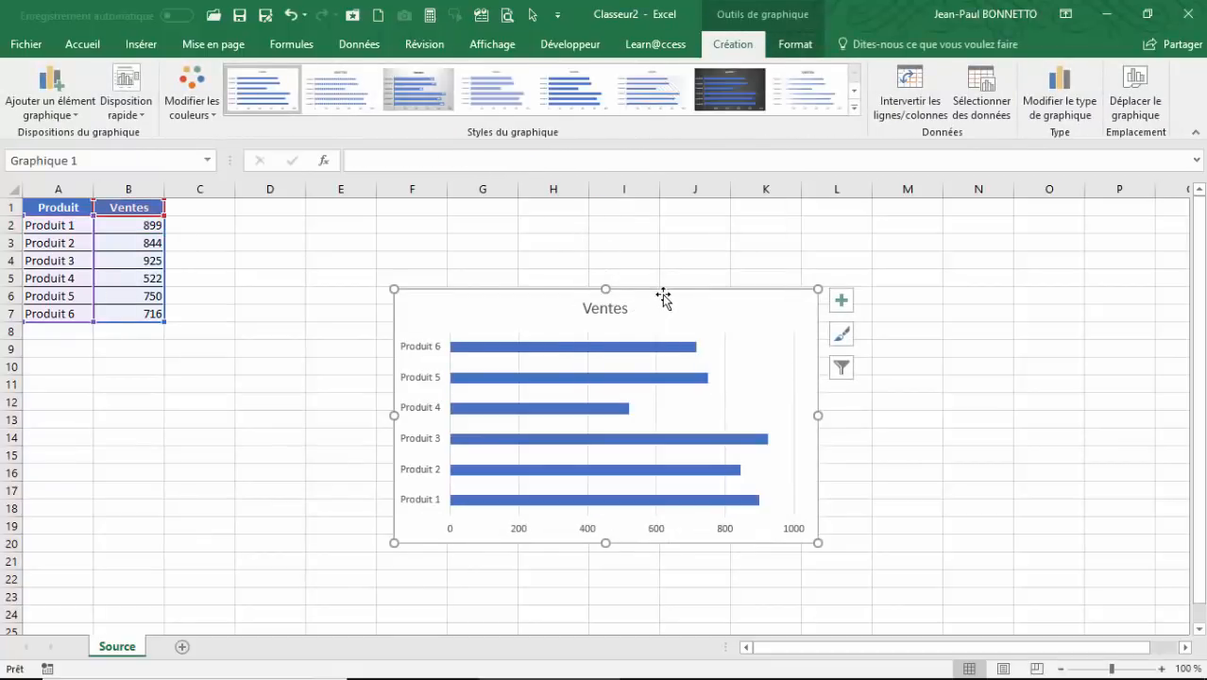
# Move the bar chart up near row 2 and enlarge it to span about columns E to M down to row 22
pyautogui.moveTo(666, 290); pyautogui.dragTo(652, 217)
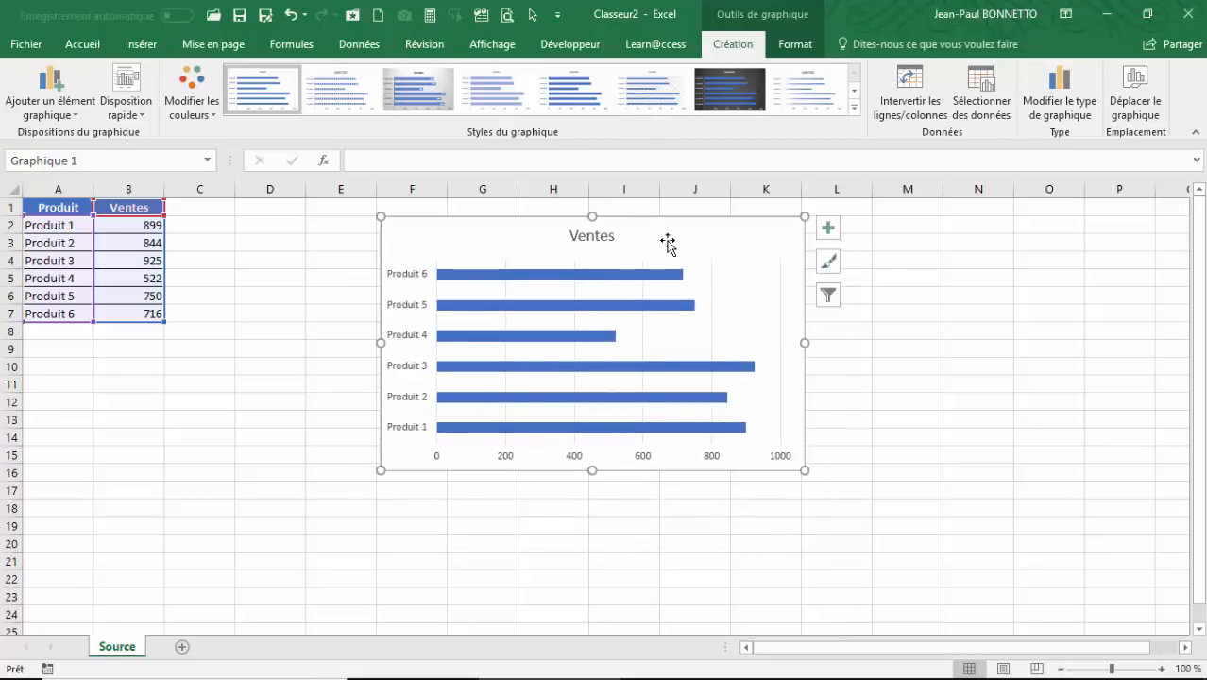
pyautogui.moveTo(805, 469); pyautogui.dragTo(935, 594)
pyautogui.moveTo(831, 224); pyautogui.dragTo(802, 226)
# Delete the chart's Ventes title, vertical gridlines and horizontal value axis
pyautogui.click(623, 237)
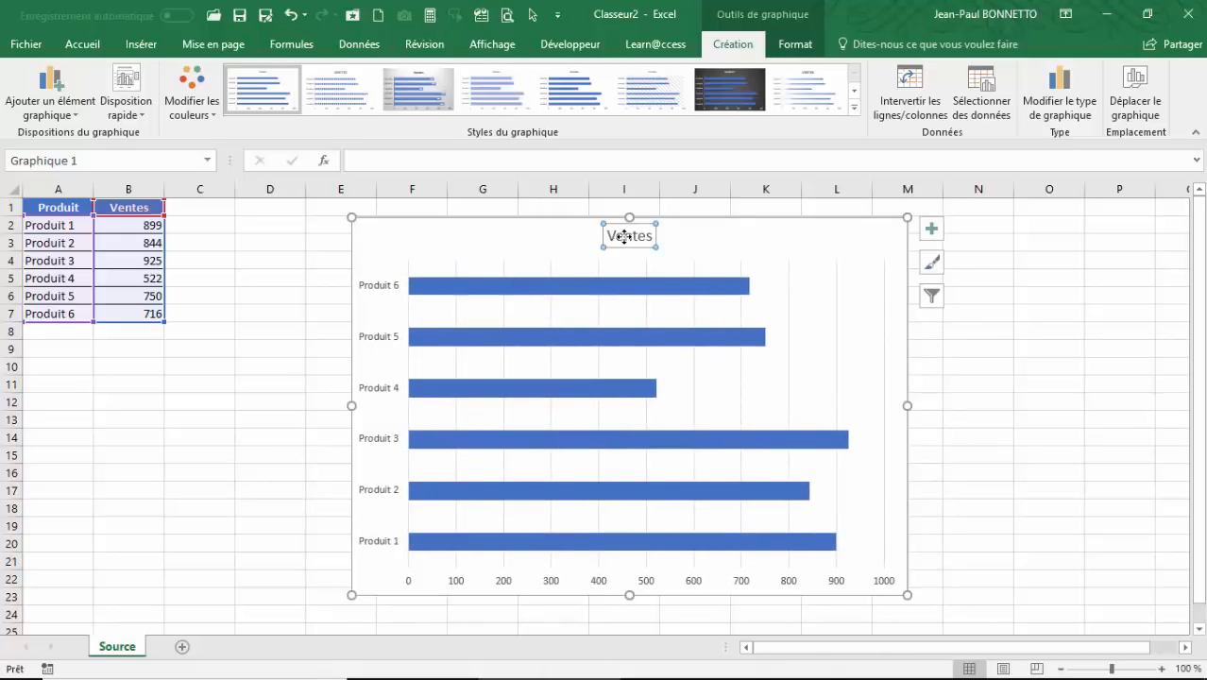
pyautogui.press('Delete')
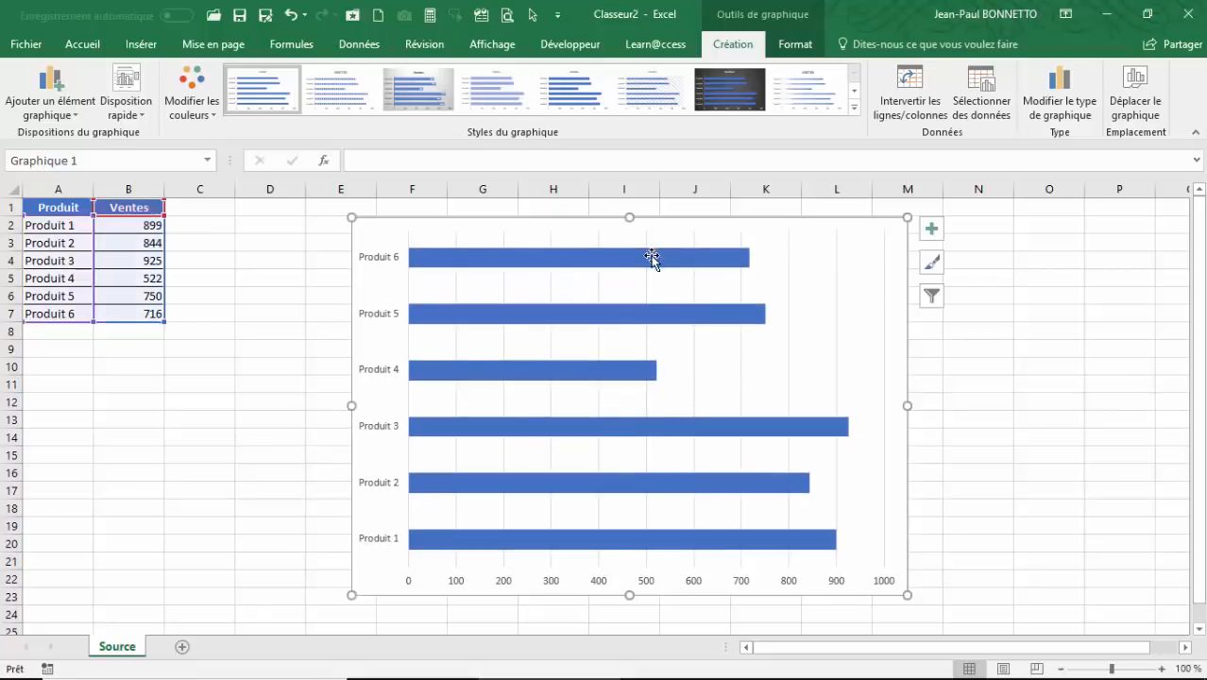
pyautogui.click(836, 284)
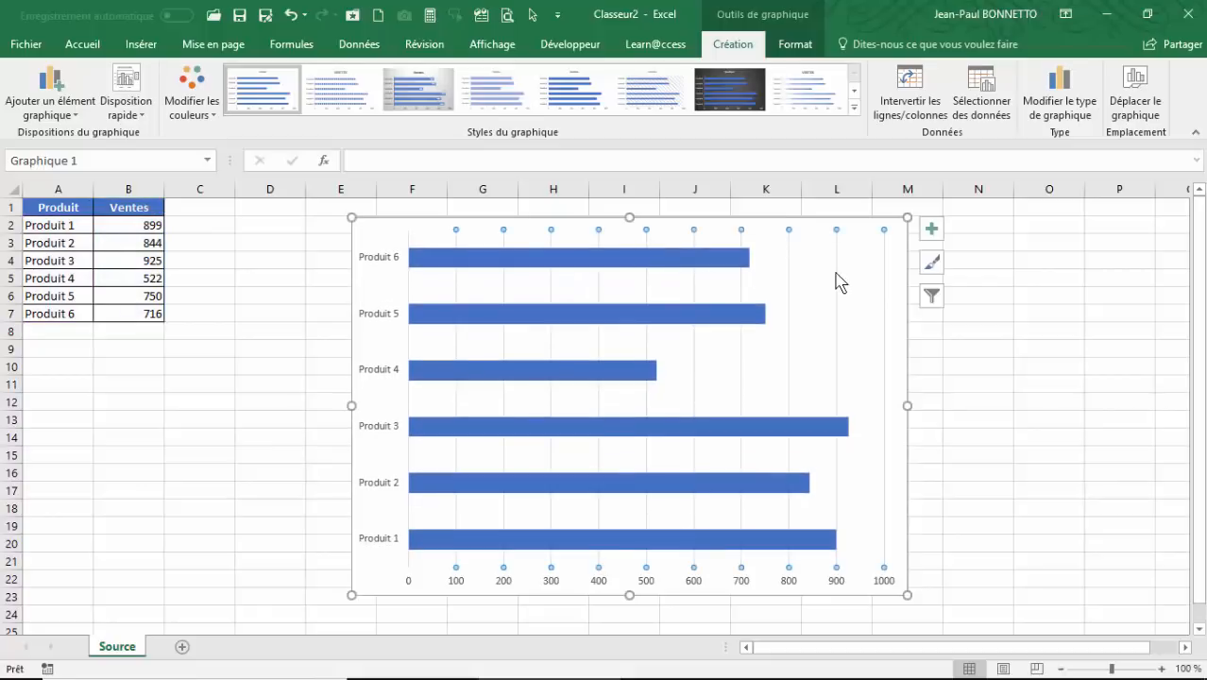
pyautogui.press('Delete')
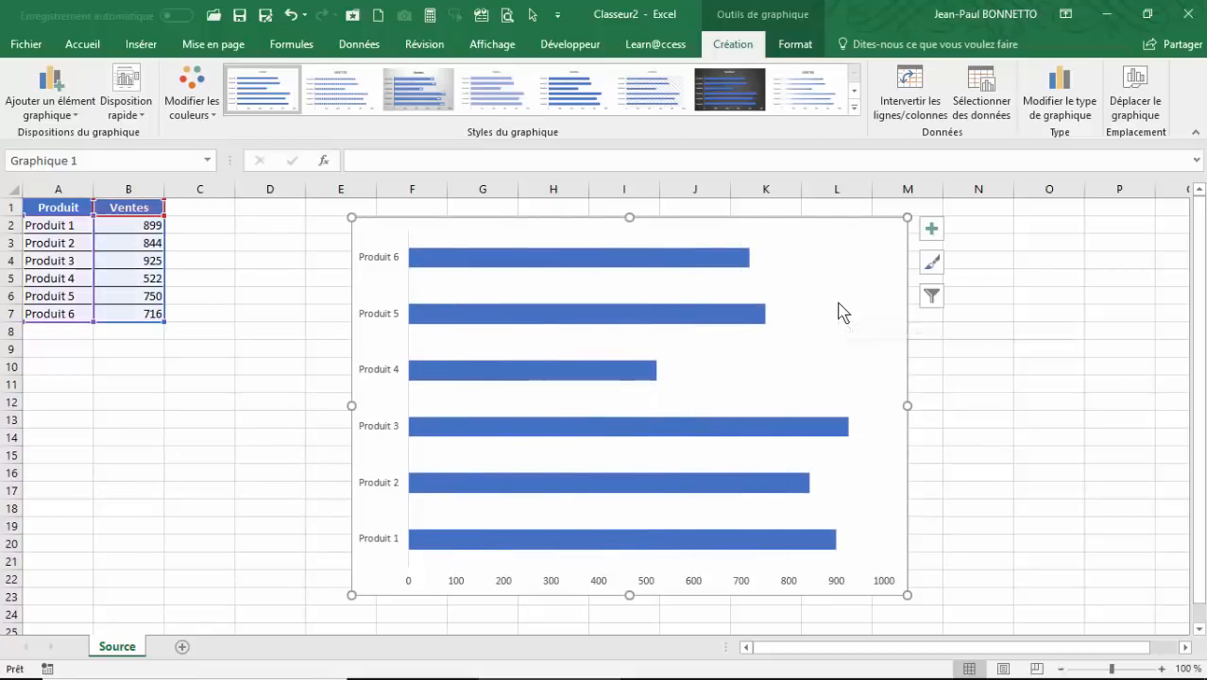
pyautogui.click(551, 583)
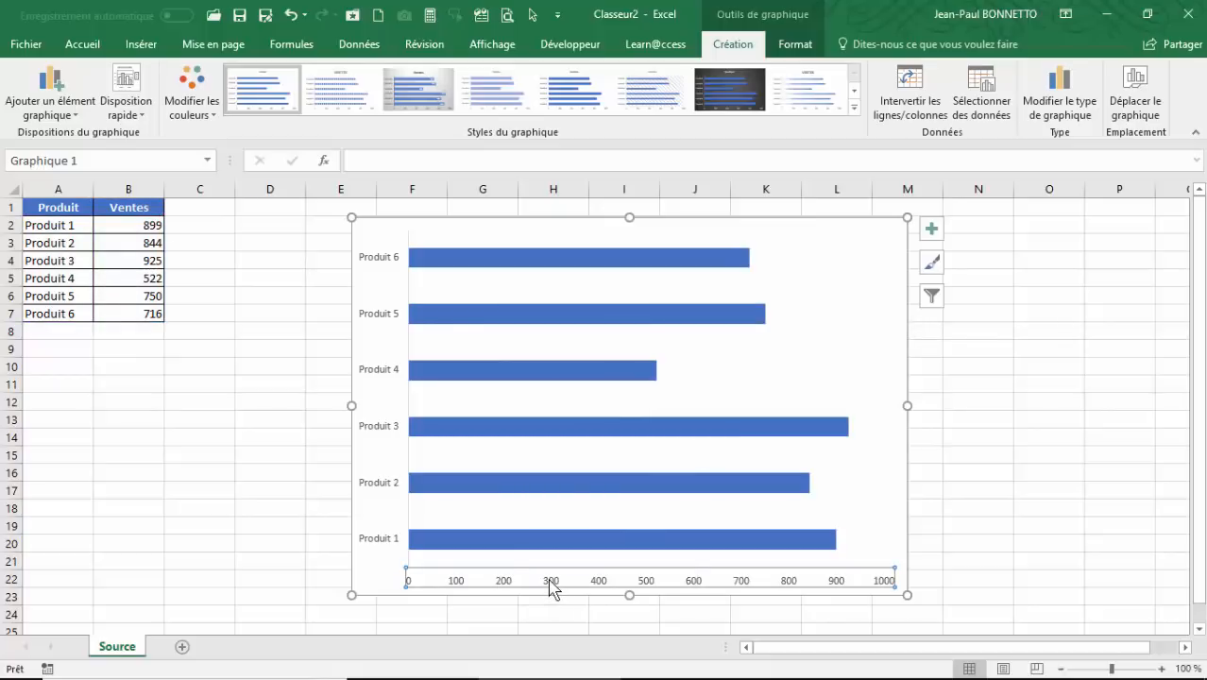
pyautogui.press('Delete')
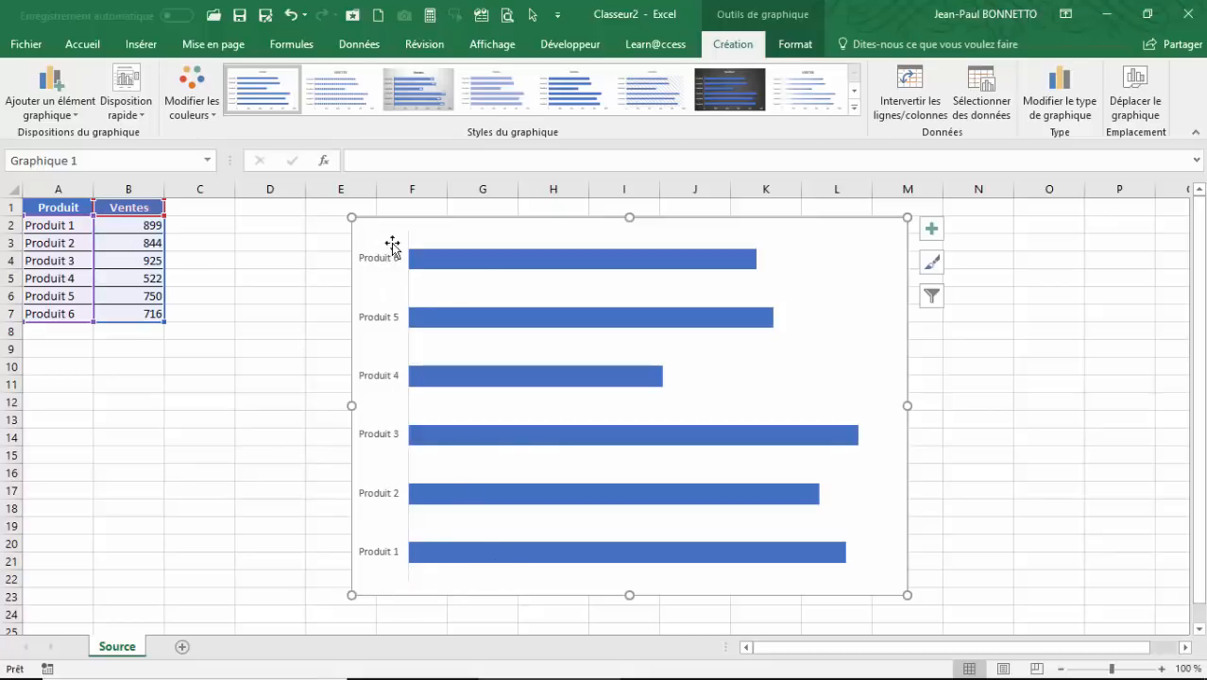
# Set the chart's vertical category axis to reverse order (Abscisses en ordre inverse)
pyautogui.click(374, 269)
pyautogui.rightClick(377, 269)
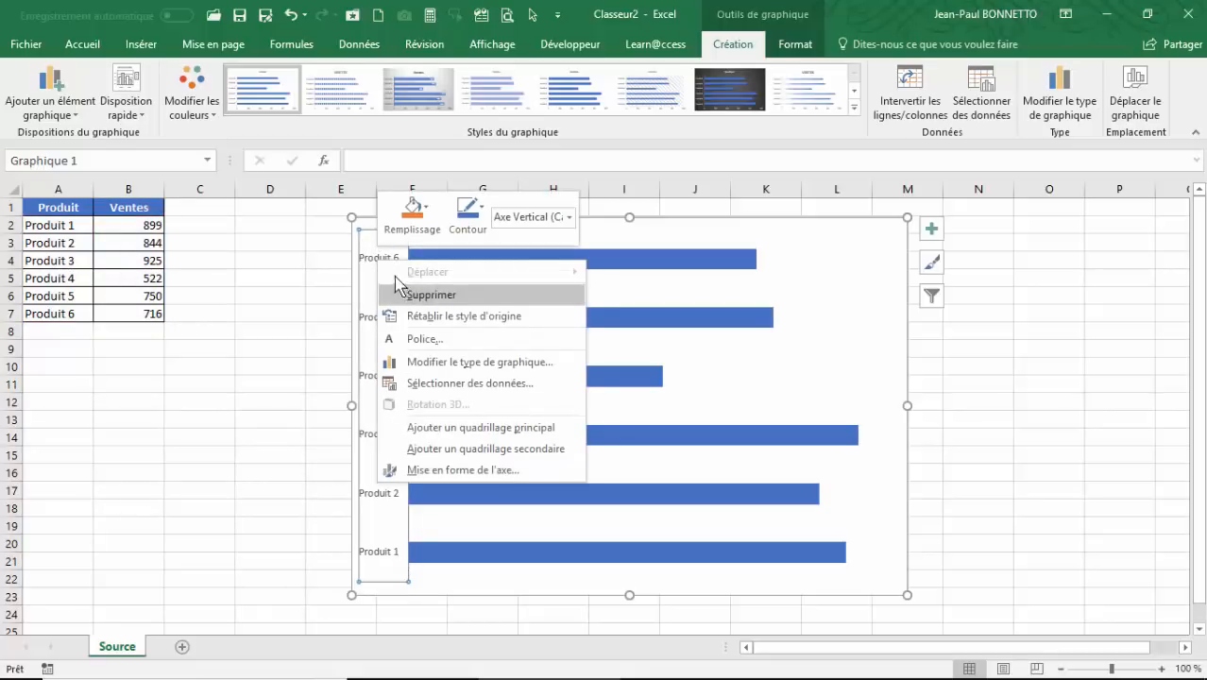
pyautogui.click(448, 470)
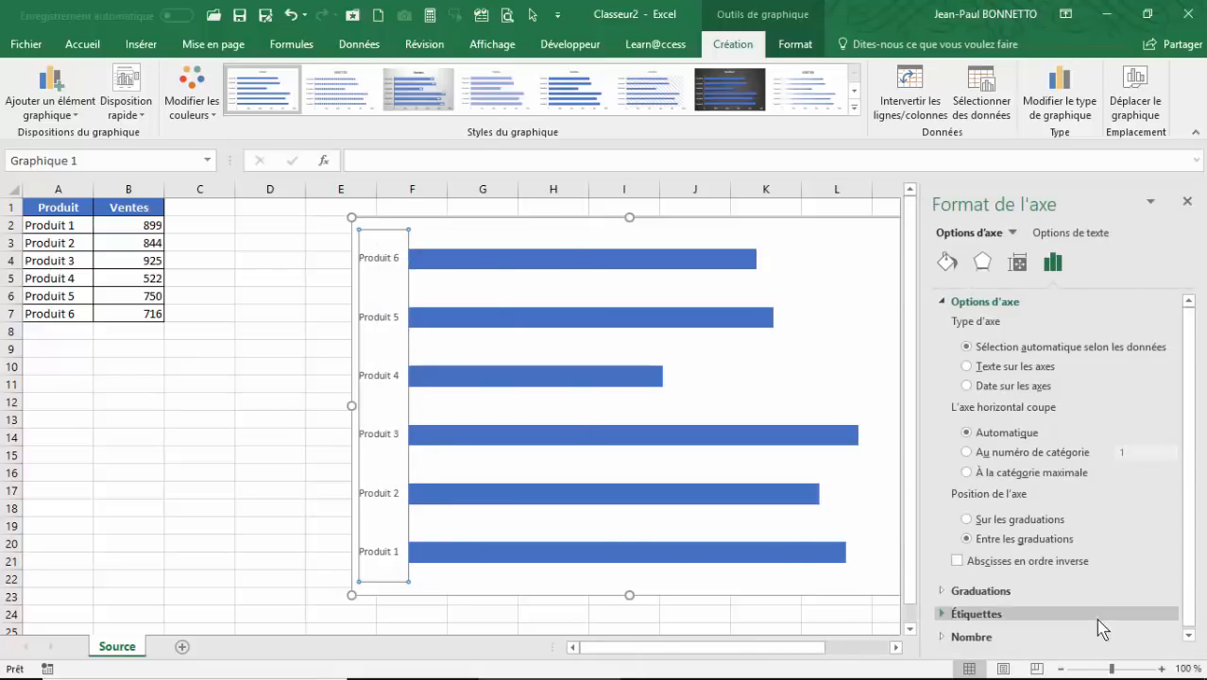
pyautogui.click(957, 562)
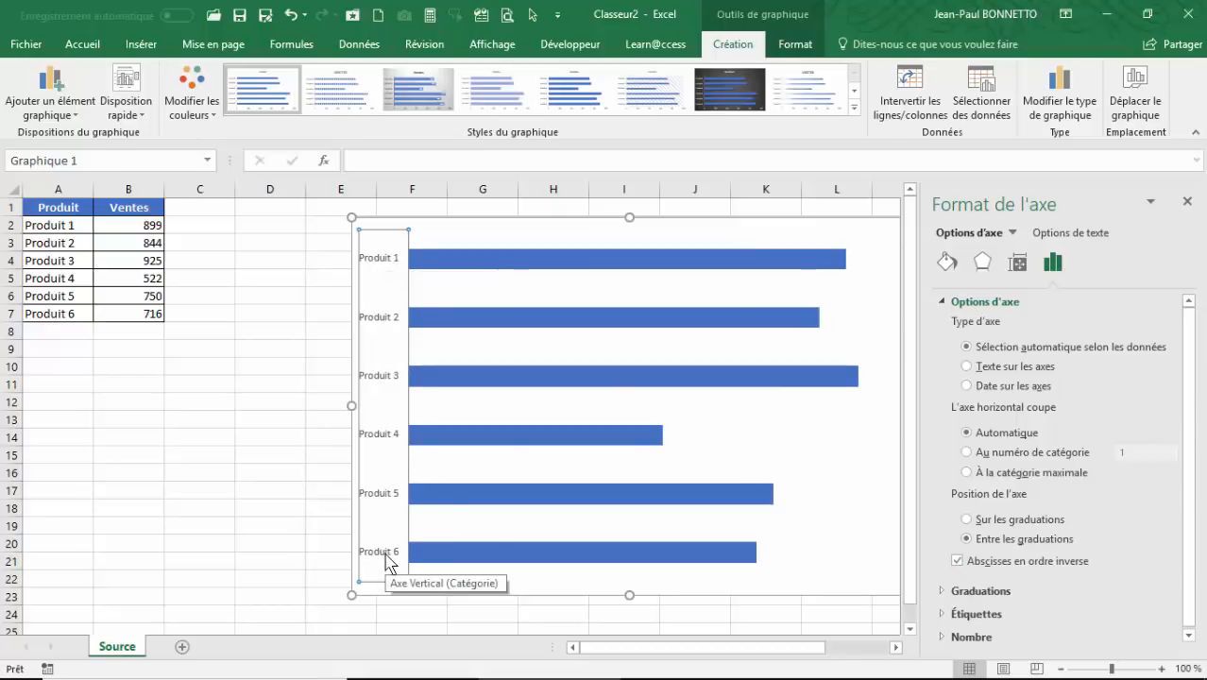
# Delete the chart's vertical category axis and shift the chart slightly left, keeping its left edge within column E
pyautogui.click(1187, 200)
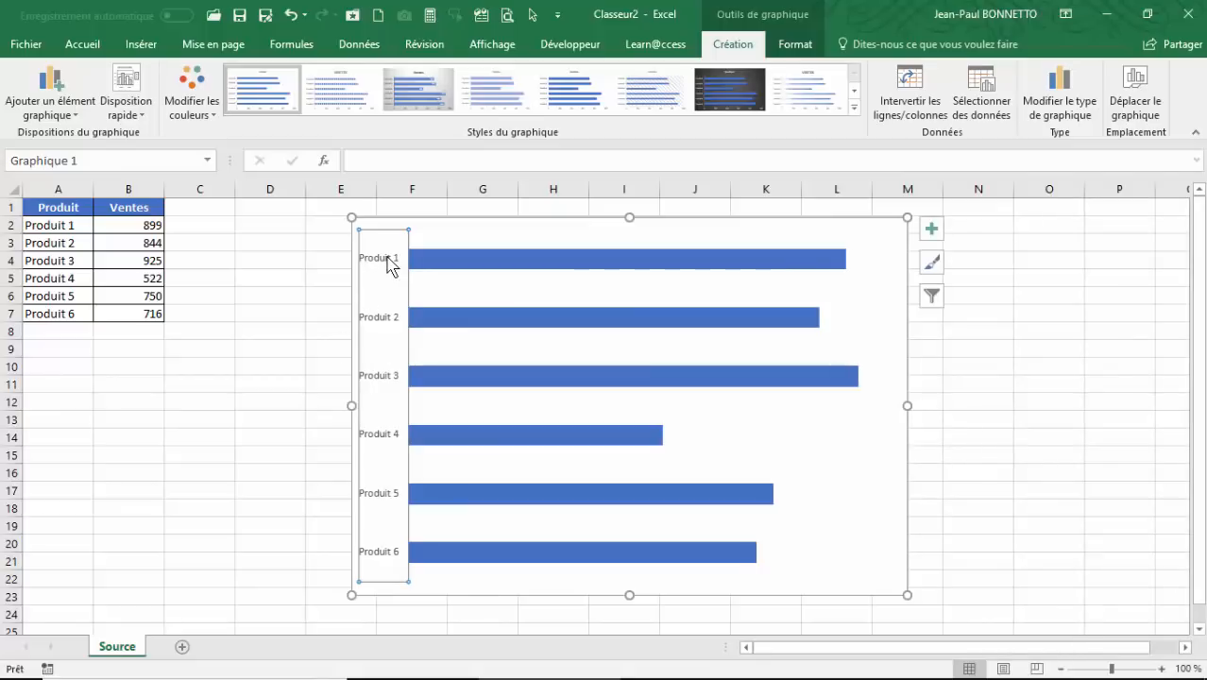
pyautogui.press('Delete')
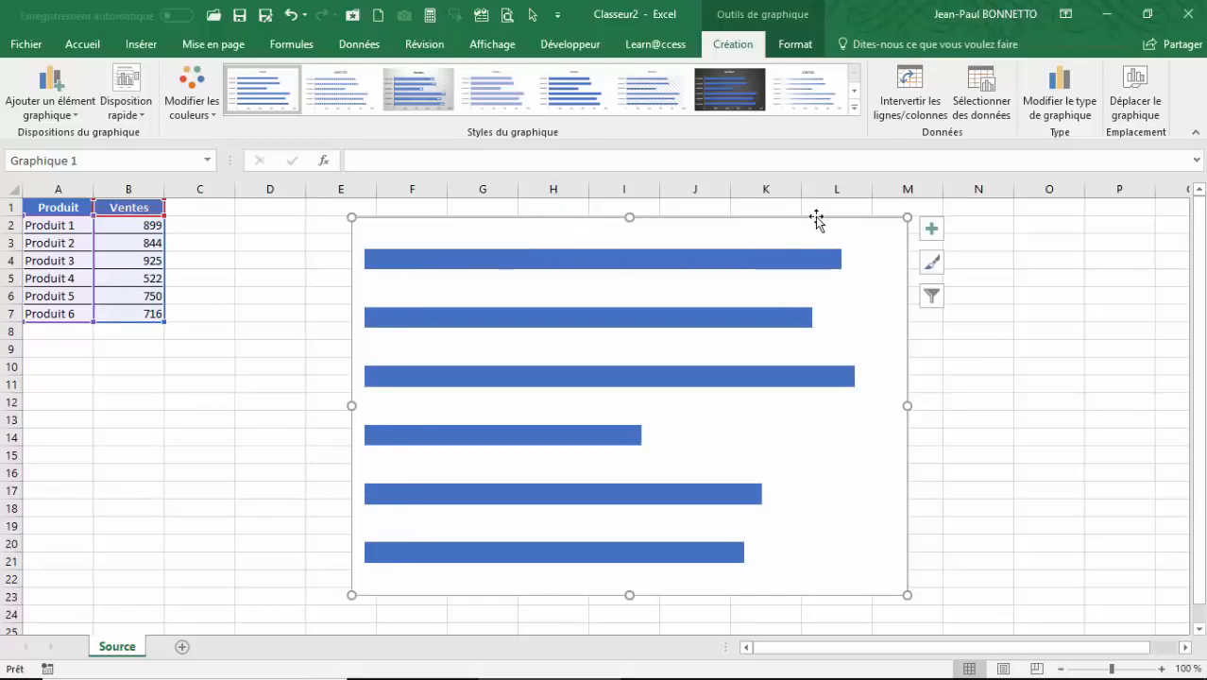
pyautogui.moveTo(816, 221); pyautogui.dragTo(791, 217)
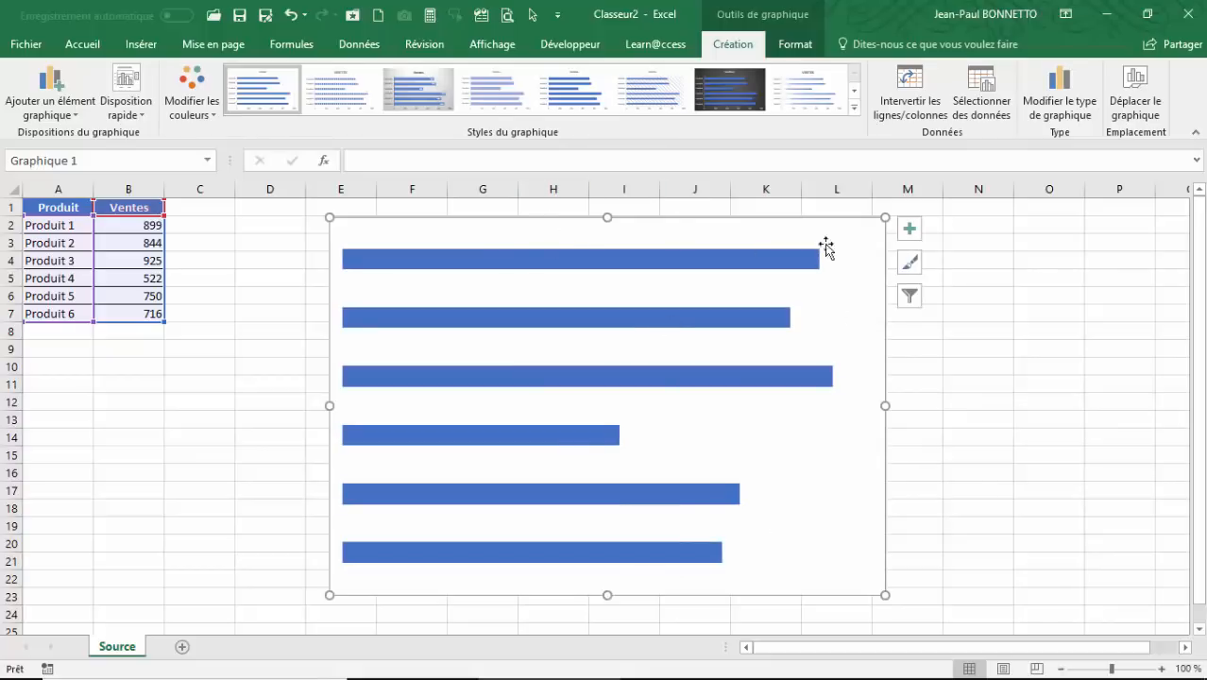
# Set the chart area to no fill (Aucun remplissage) and no outline (Sans contour)
pyautogui.click(795, 47)
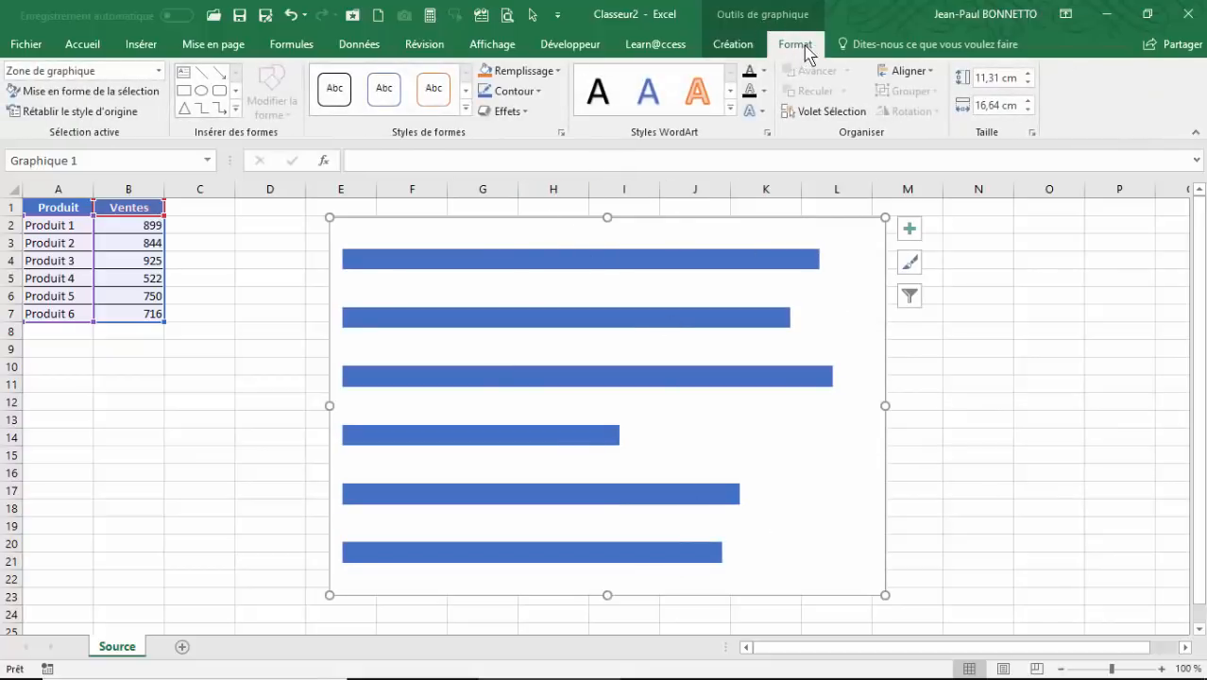
pyautogui.click(559, 71)
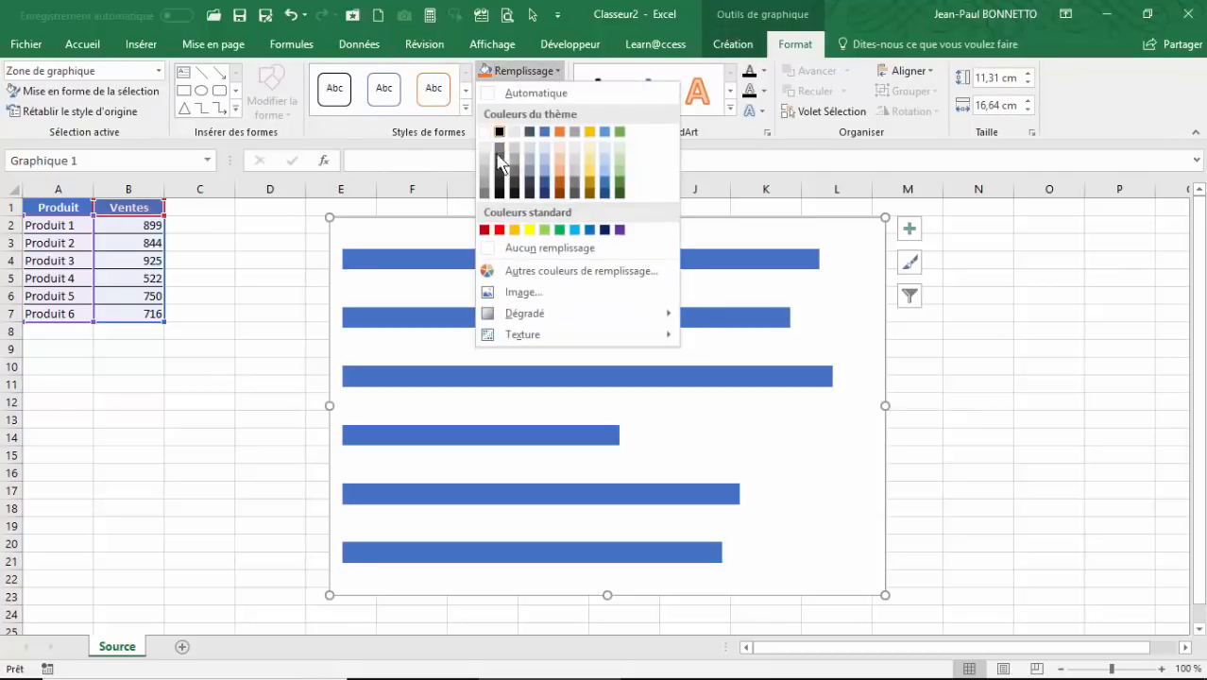
pyautogui.click(532, 247)
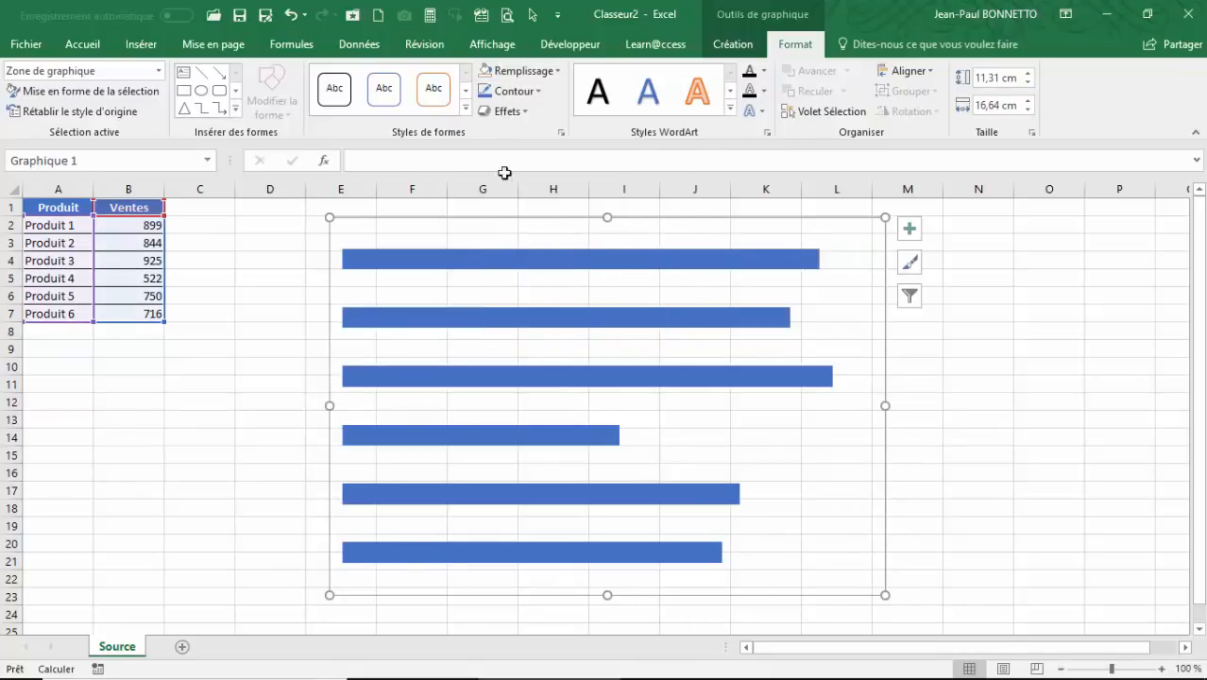
pyautogui.click(511, 90)
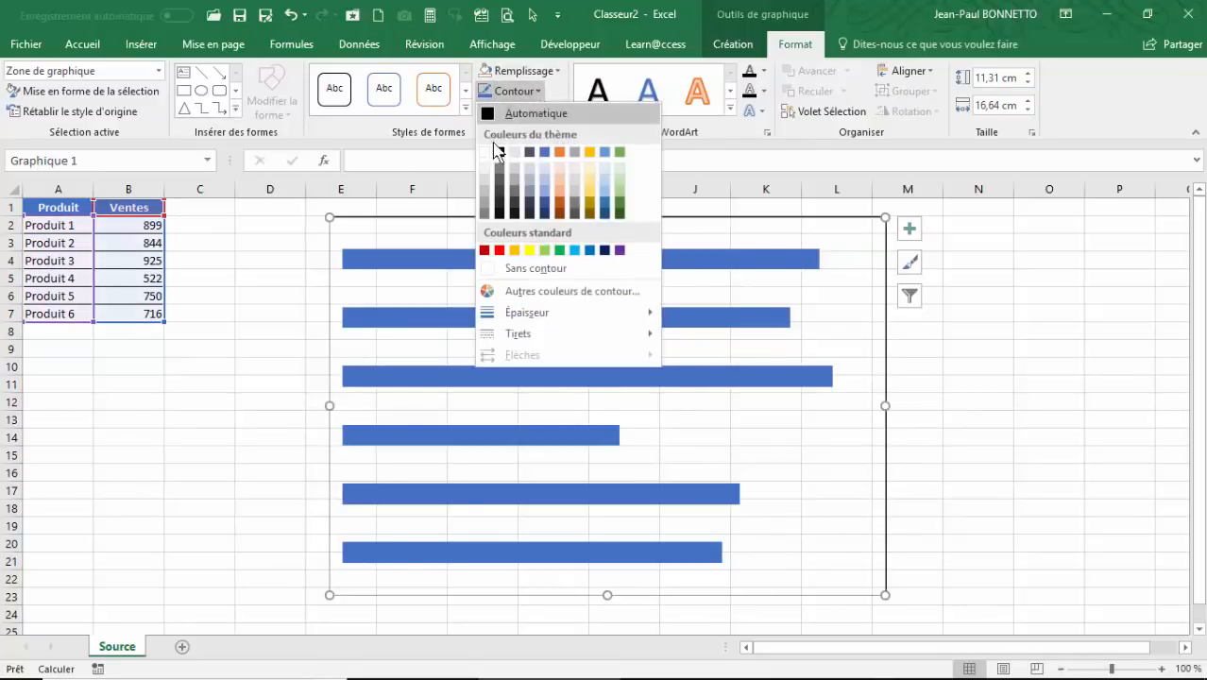
pyautogui.click(537, 268)
# Hide the worksheet gridlines and move the chart right so it spans about columns F to N
pyautogui.click(274, 247)
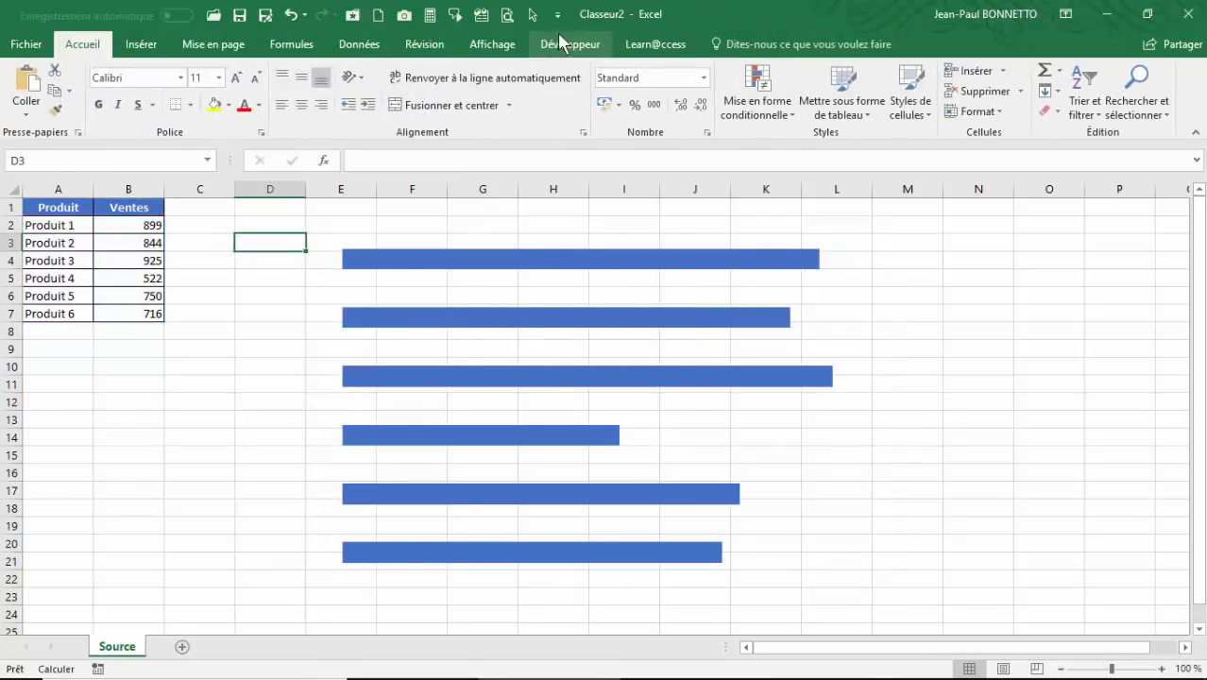
pyautogui.click(492, 44)
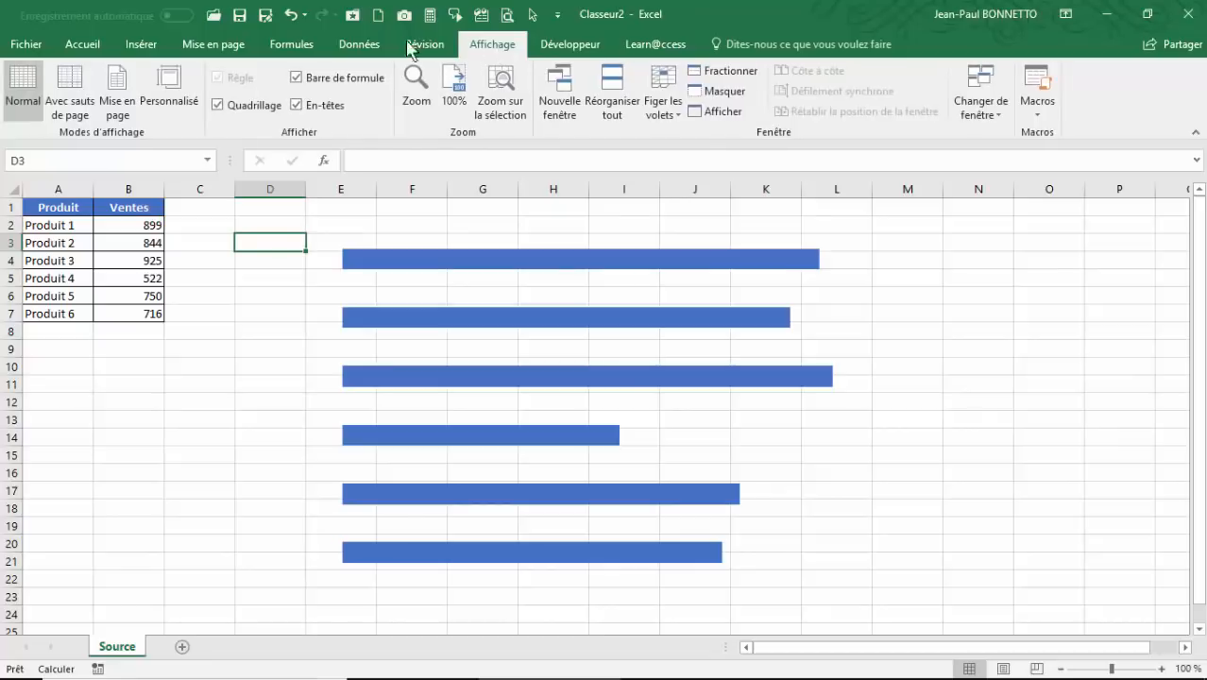
pyautogui.click(219, 105)
pyautogui.click(479, 274)
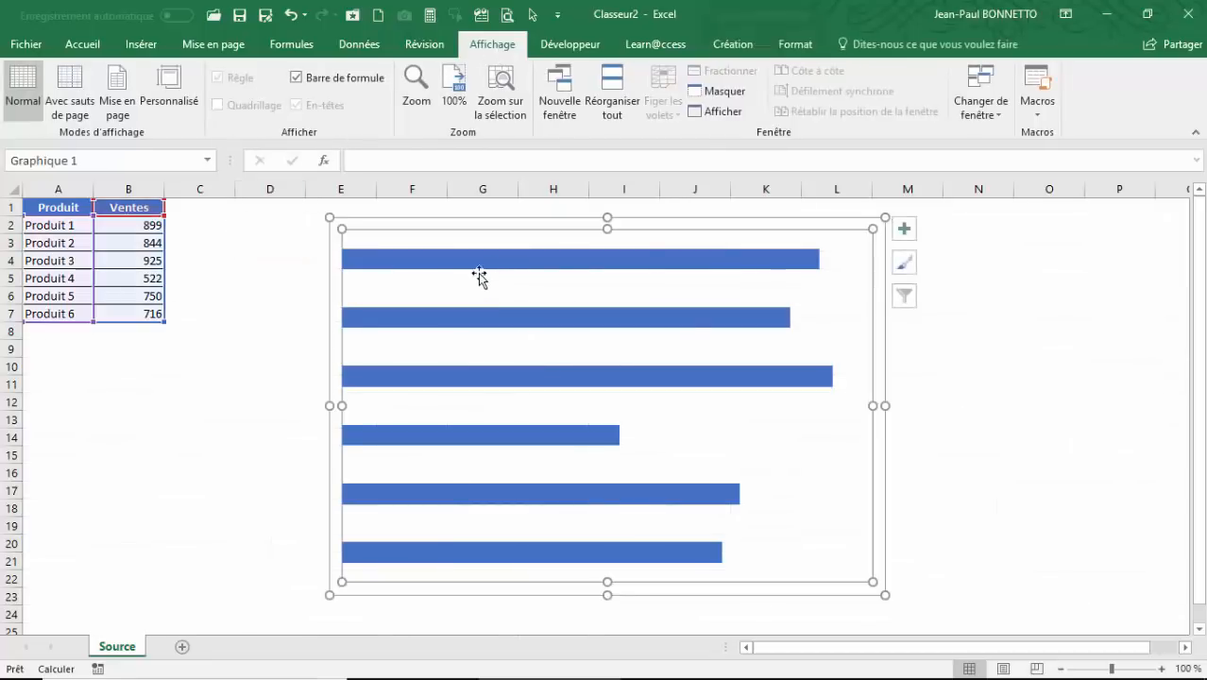
pyautogui.moveTo(492, 218); pyautogui.dragTo(560, 218)
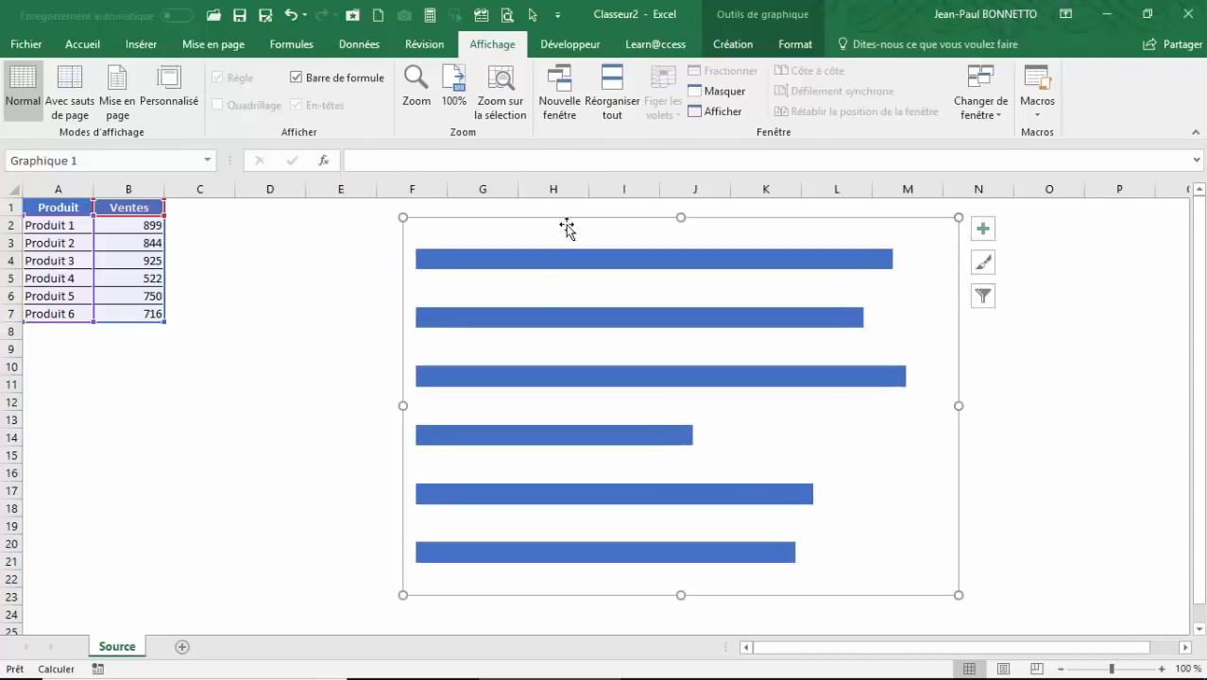
# Add data labels to the bars, positioned at the inside end (Bord intérieur)
pyautogui.click(982, 232)
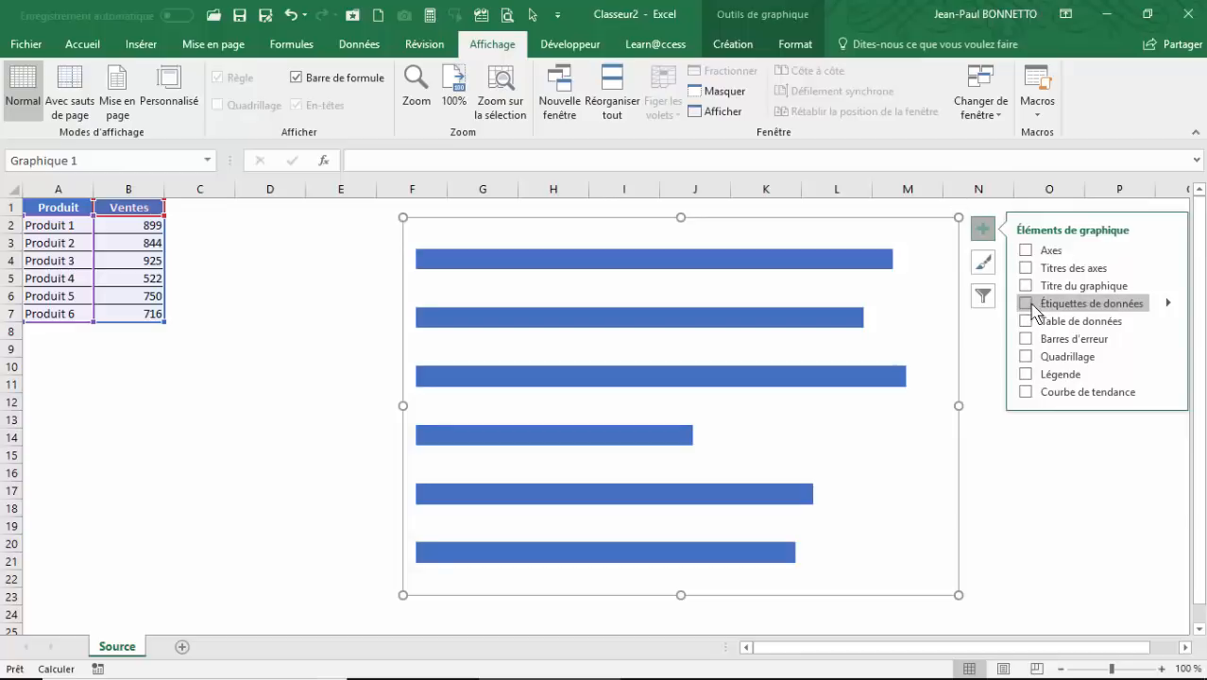
pyautogui.click(1169, 303)
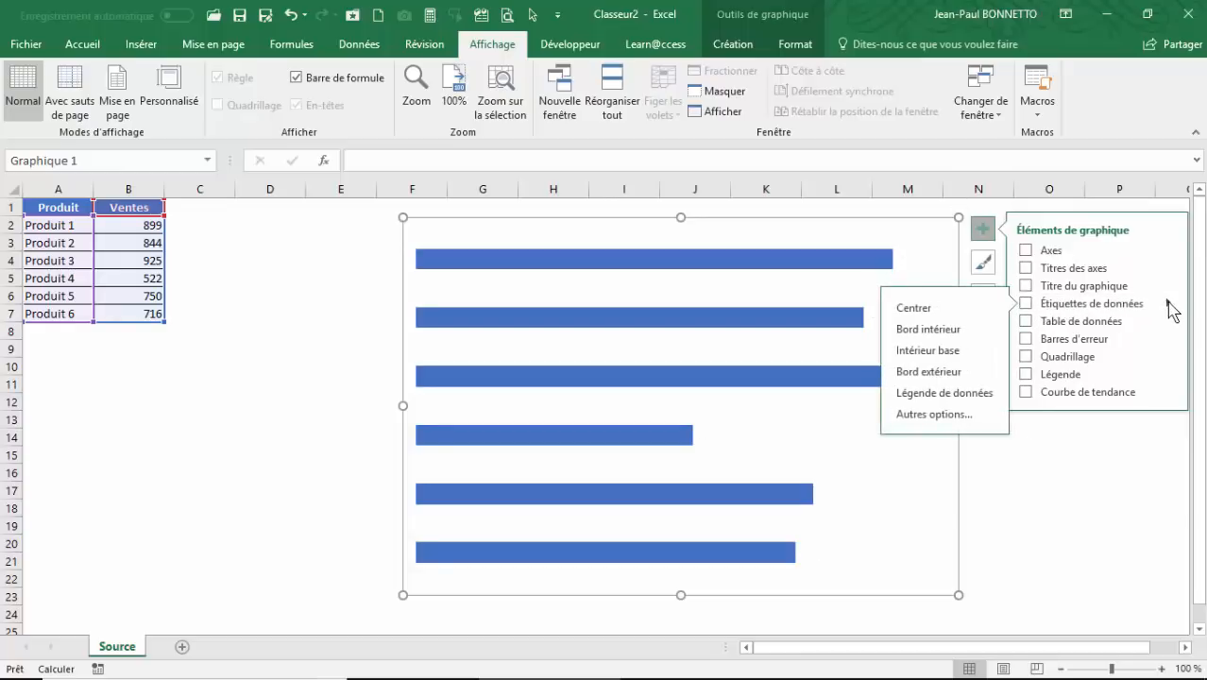
pyautogui.click(933, 330)
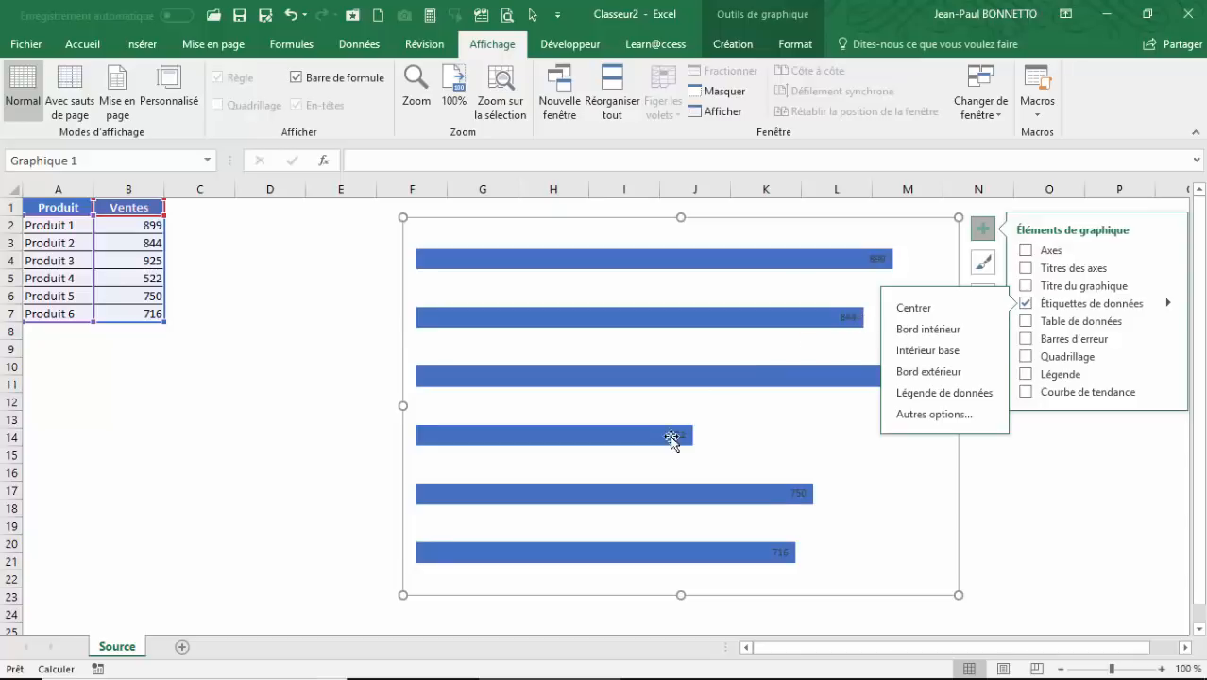
pyautogui.click(1057, 492)
pyautogui.click(1055, 490)
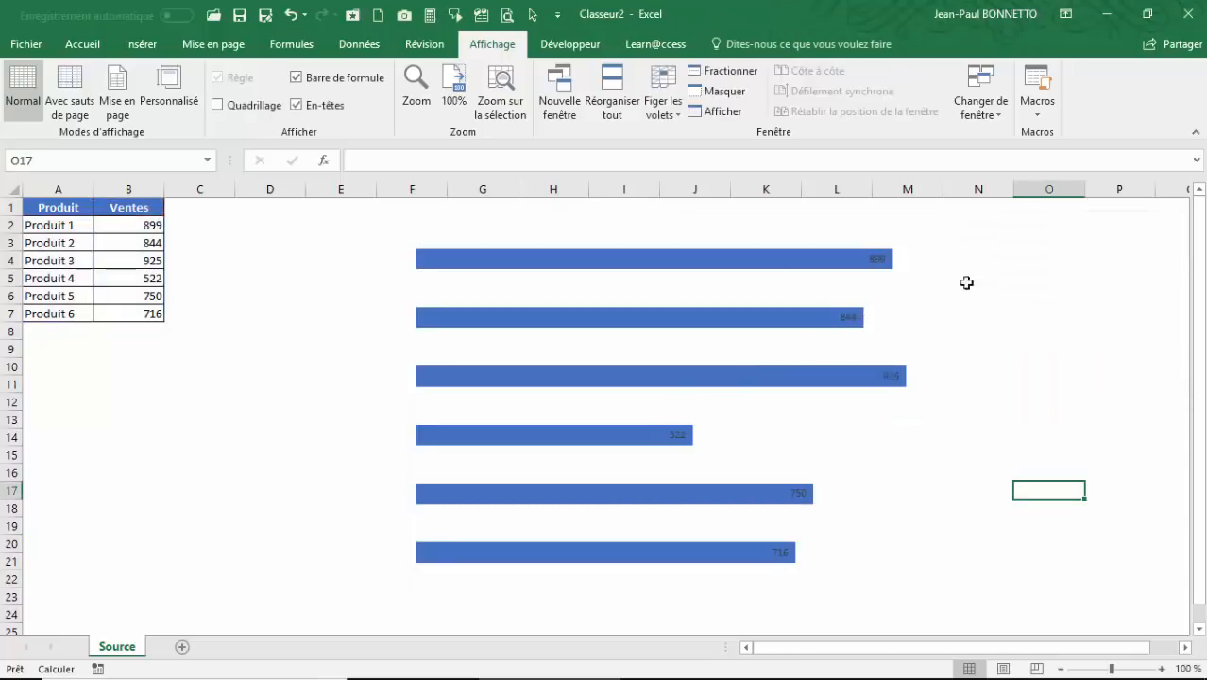
# Set the Ventes series gap width (Largeur de l'intervalle) to 40 %
pyautogui.click(821, 268)
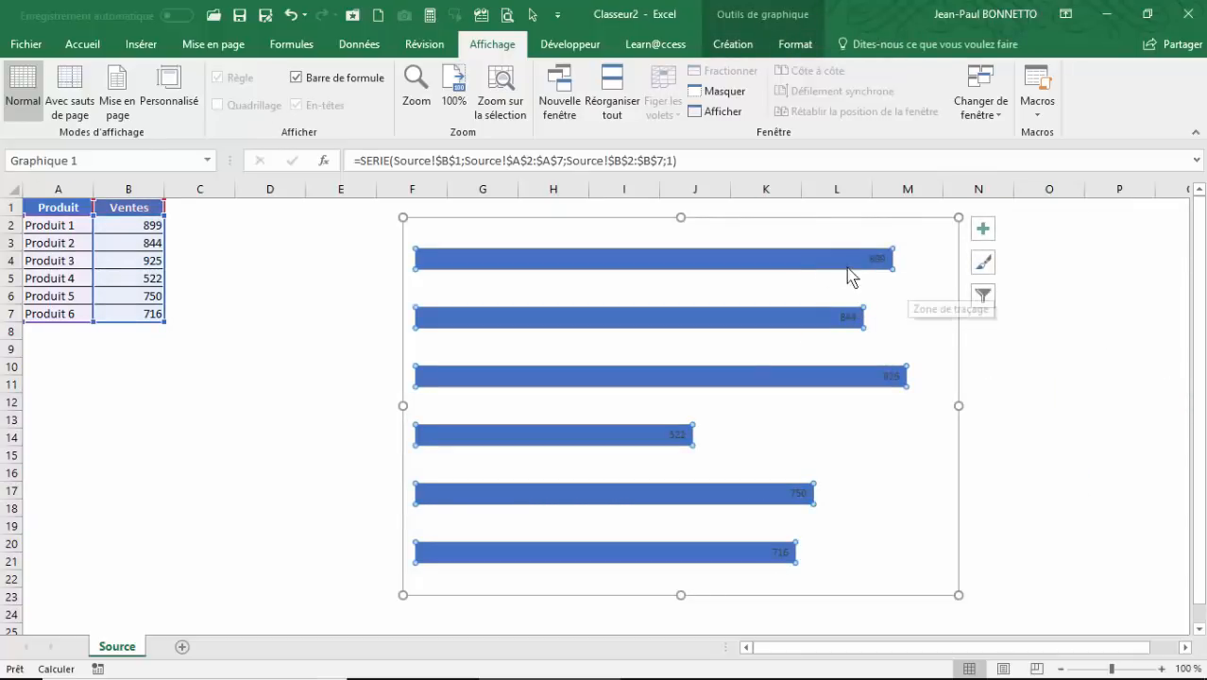
pyautogui.rightClick(836, 263)
pyautogui.click(949, 423)
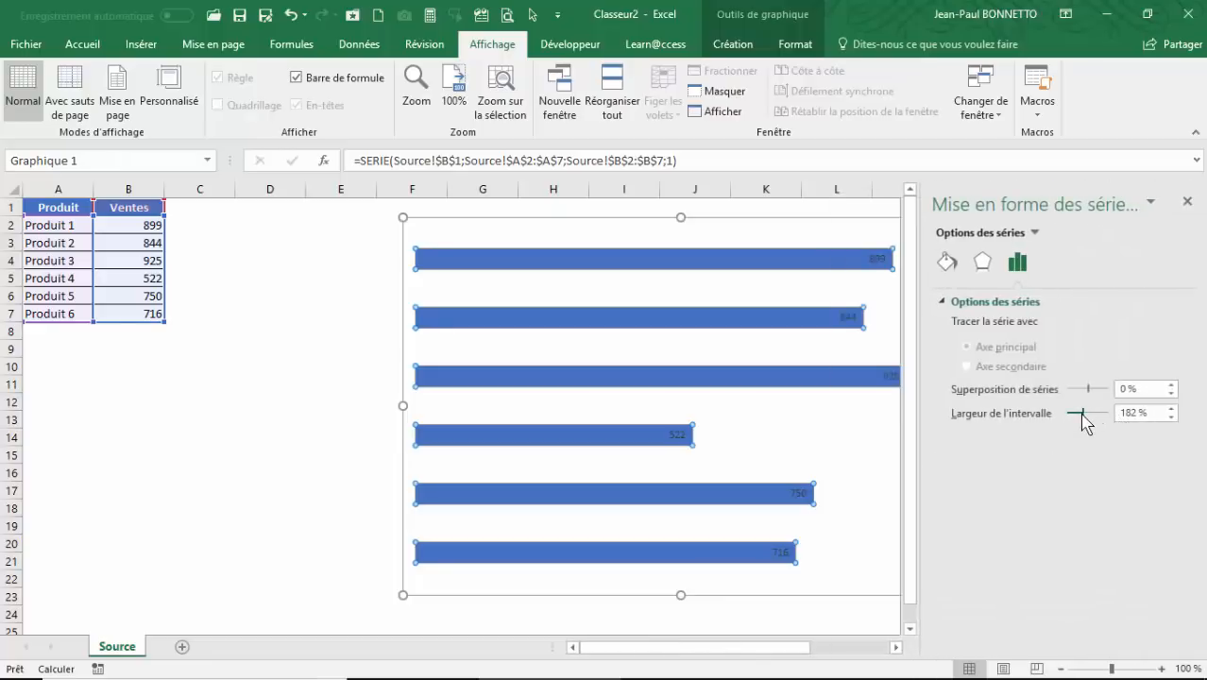
pyautogui.moveTo(1082, 414); pyautogui.dragTo(1074, 414)
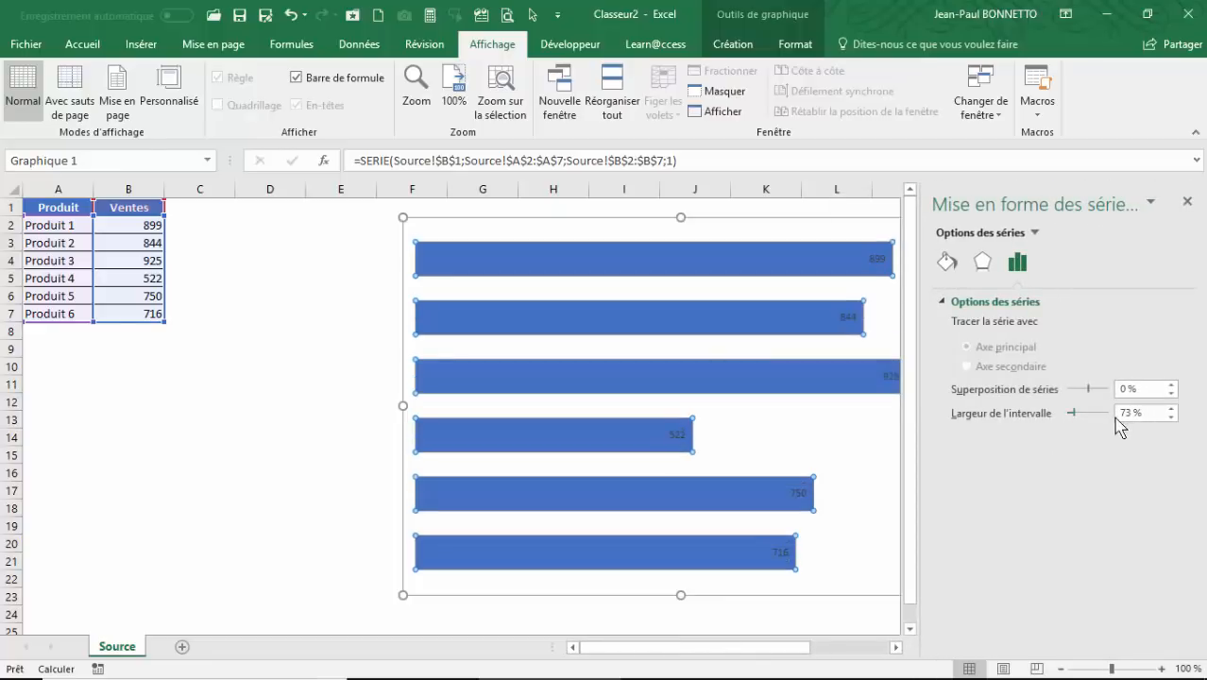
pyautogui.moveTo(1146, 418); pyautogui.dragTo(1099, 423)
pyautogui.press('Return')
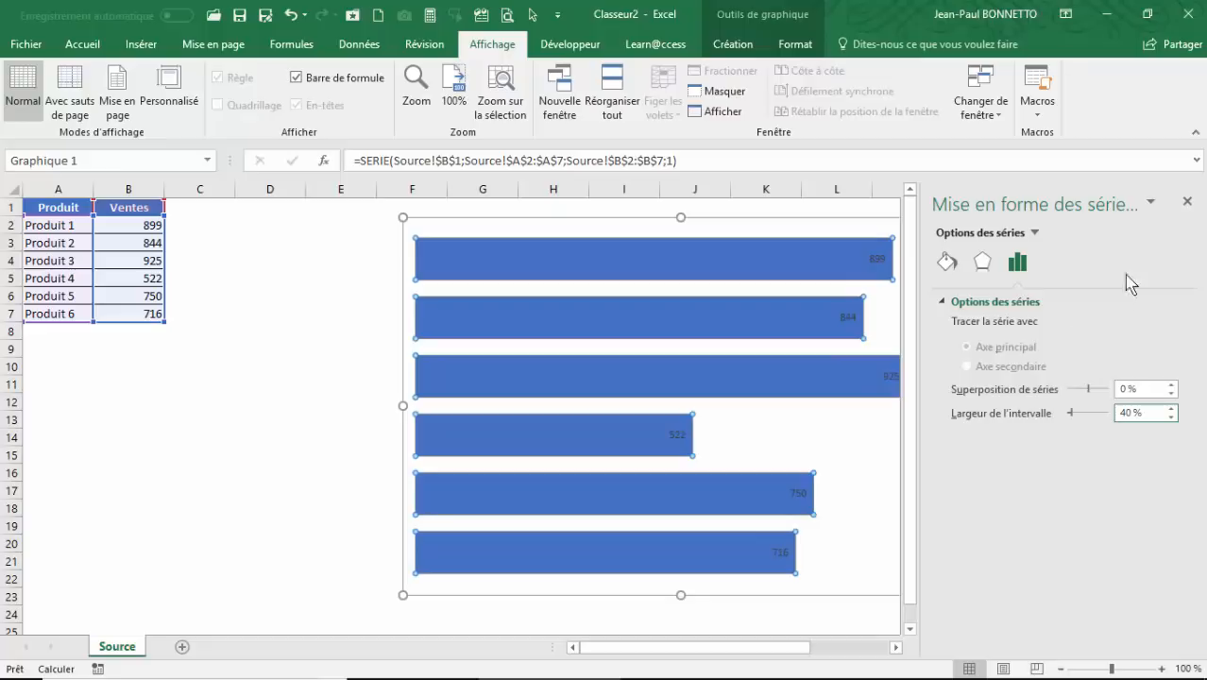
pyautogui.click(1187, 204)
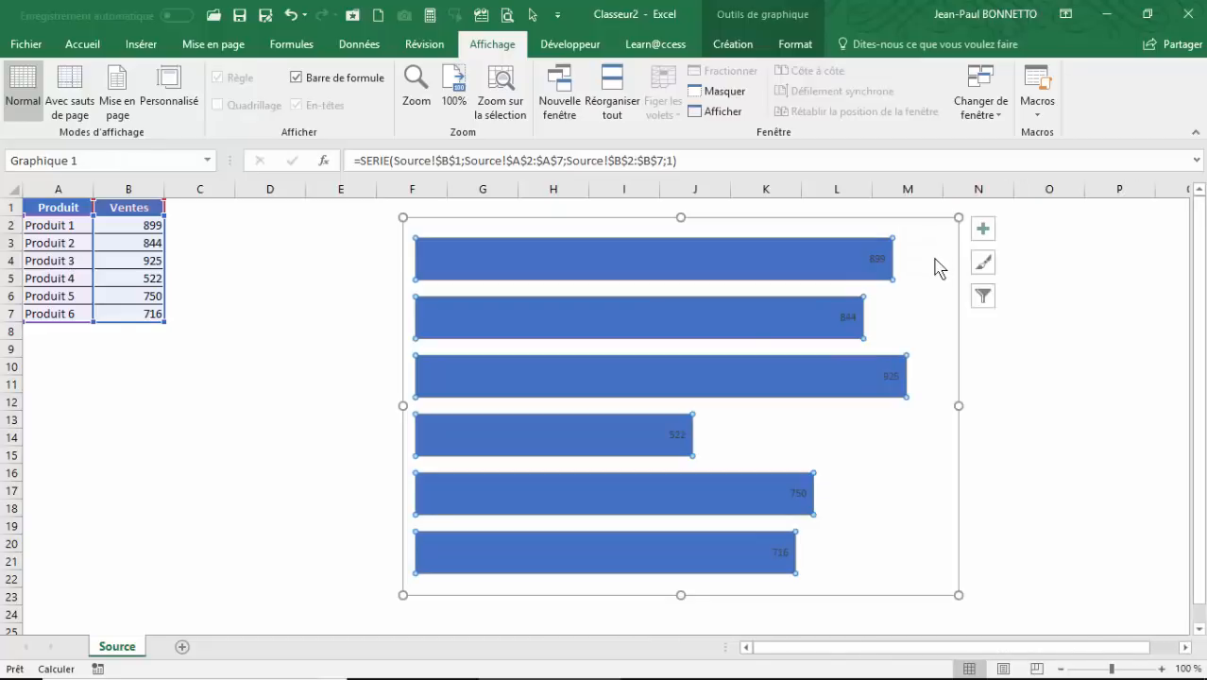
# Give each bar of the Ventes series its own colour with the fill option Varier les couleurs par point
pyautogui.rightClick(819, 216)
pyautogui.rightClick(789, 264)
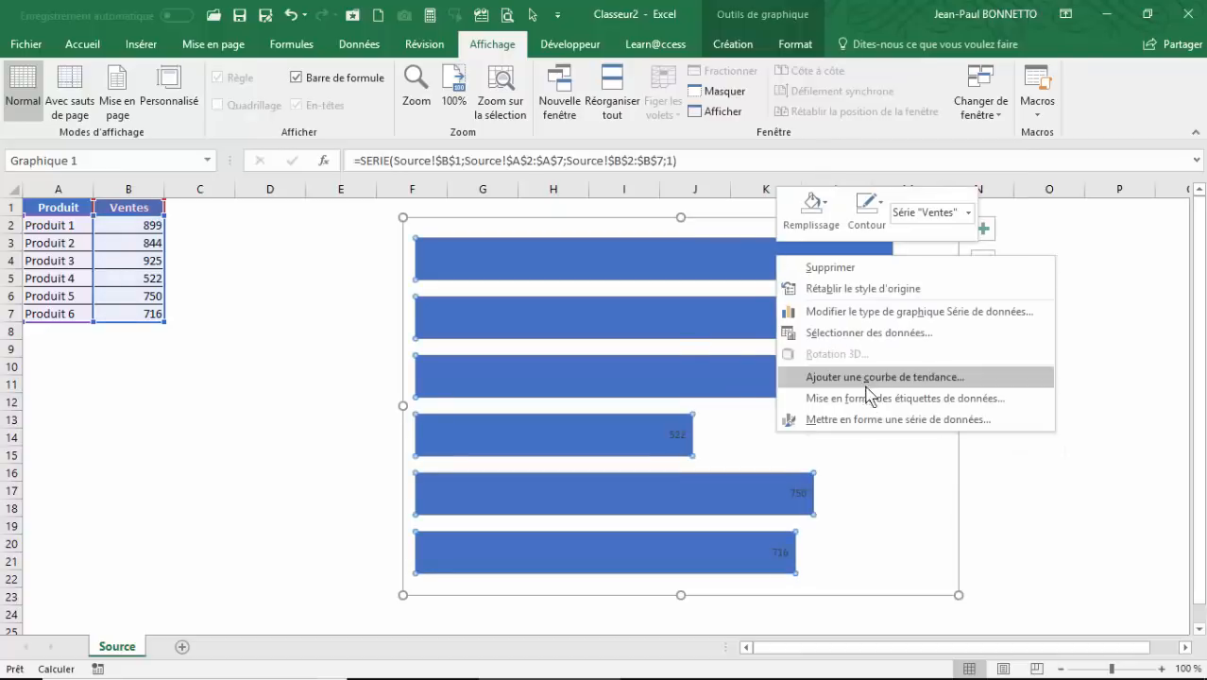
pyautogui.press('Escape')
pyautogui.rightClick(780, 268)
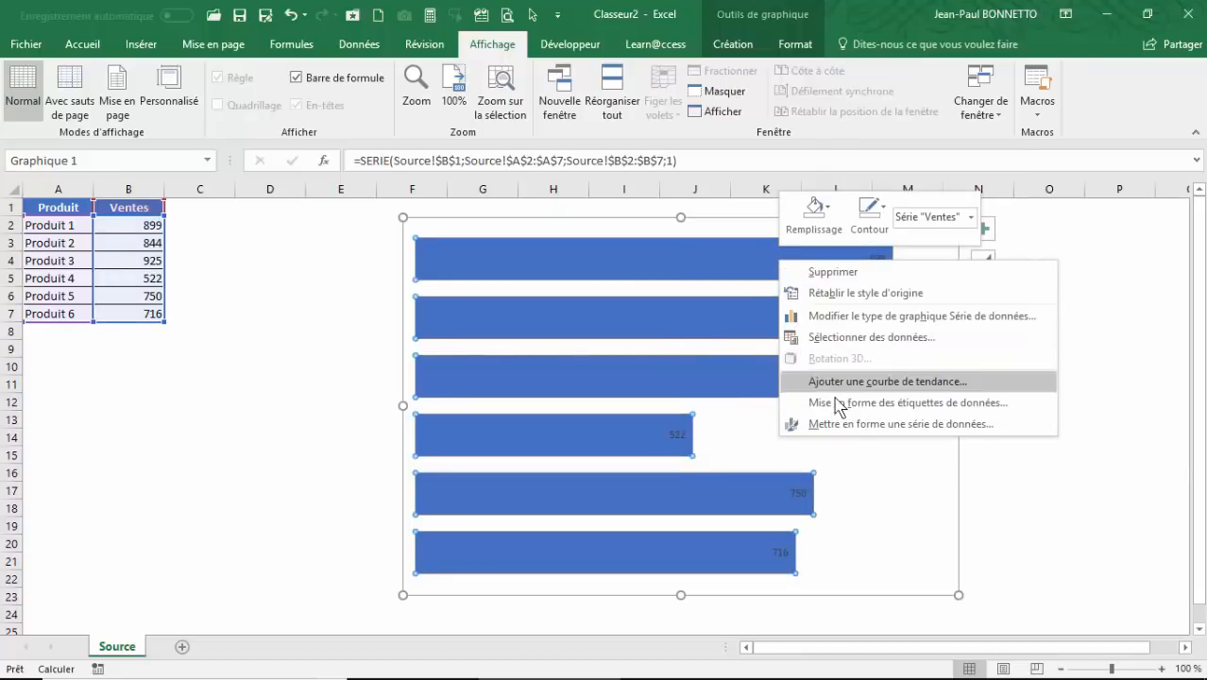
pyautogui.click(856, 431)
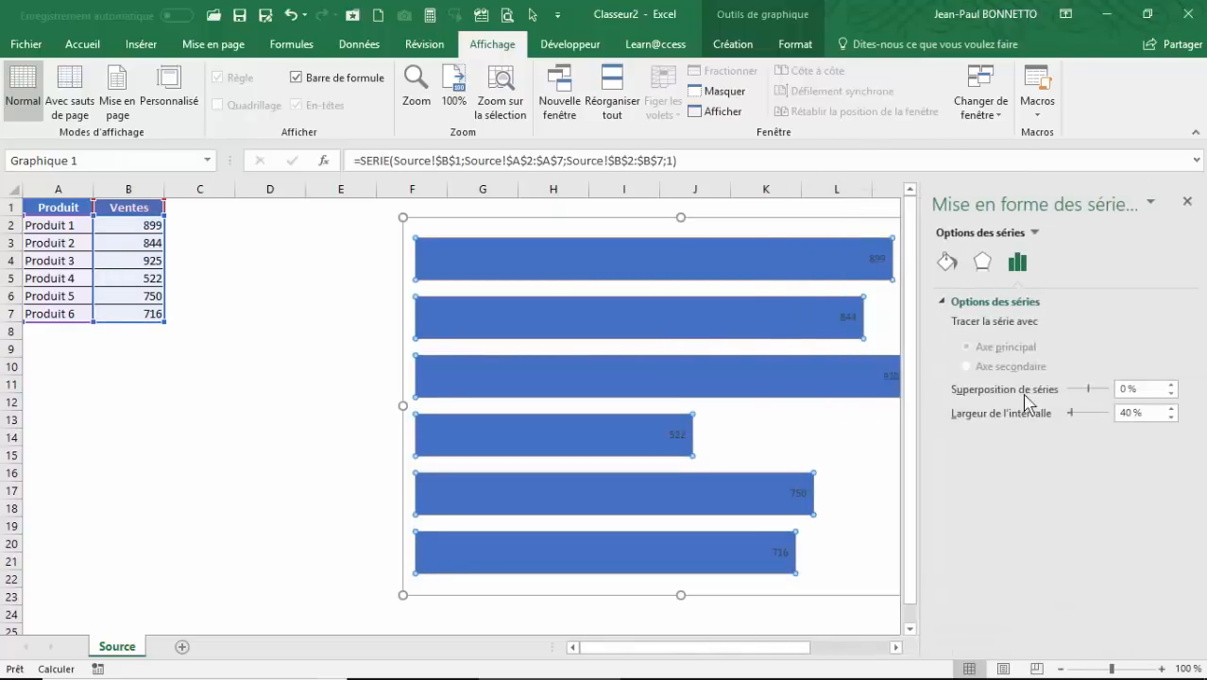
pyautogui.click(949, 262)
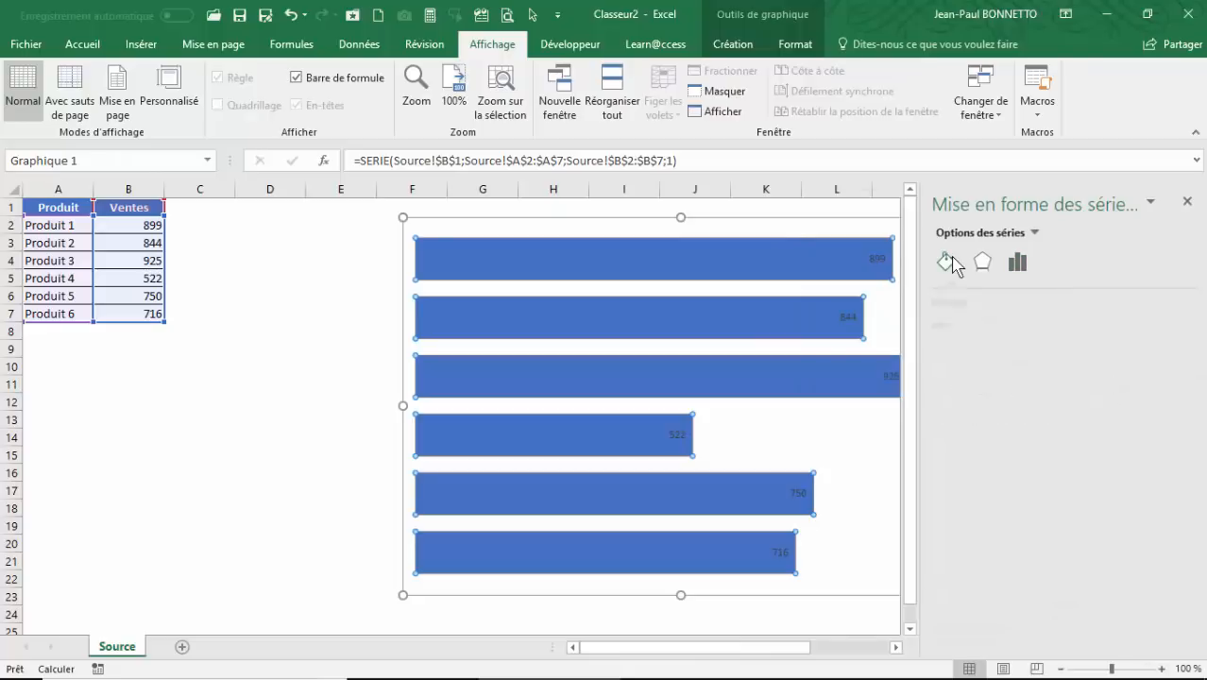
pyautogui.click(807, 220)
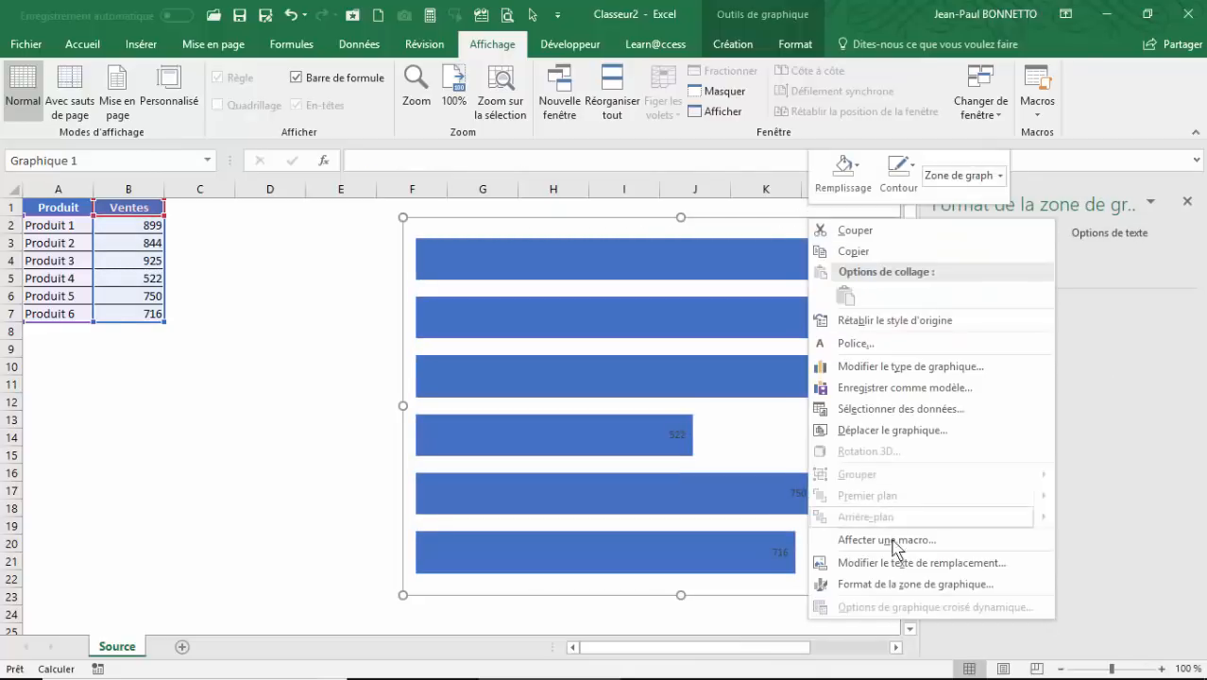
pyautogui.click(911, 583)
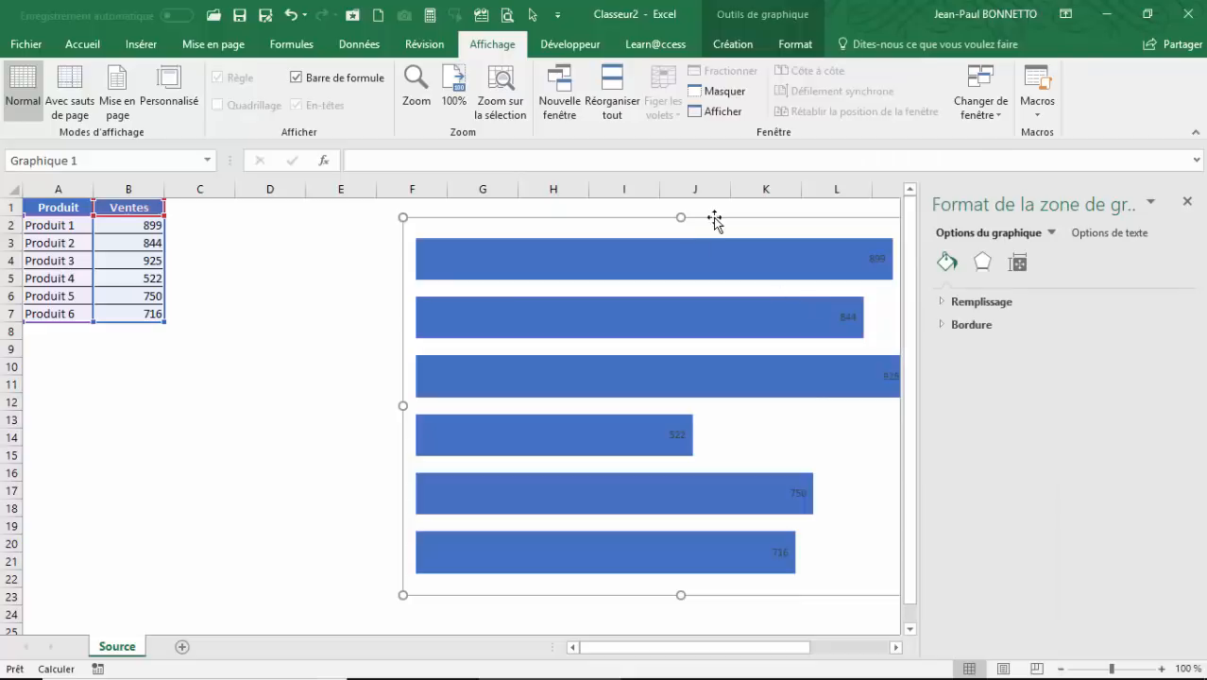
pyautogui.click(944, 302)
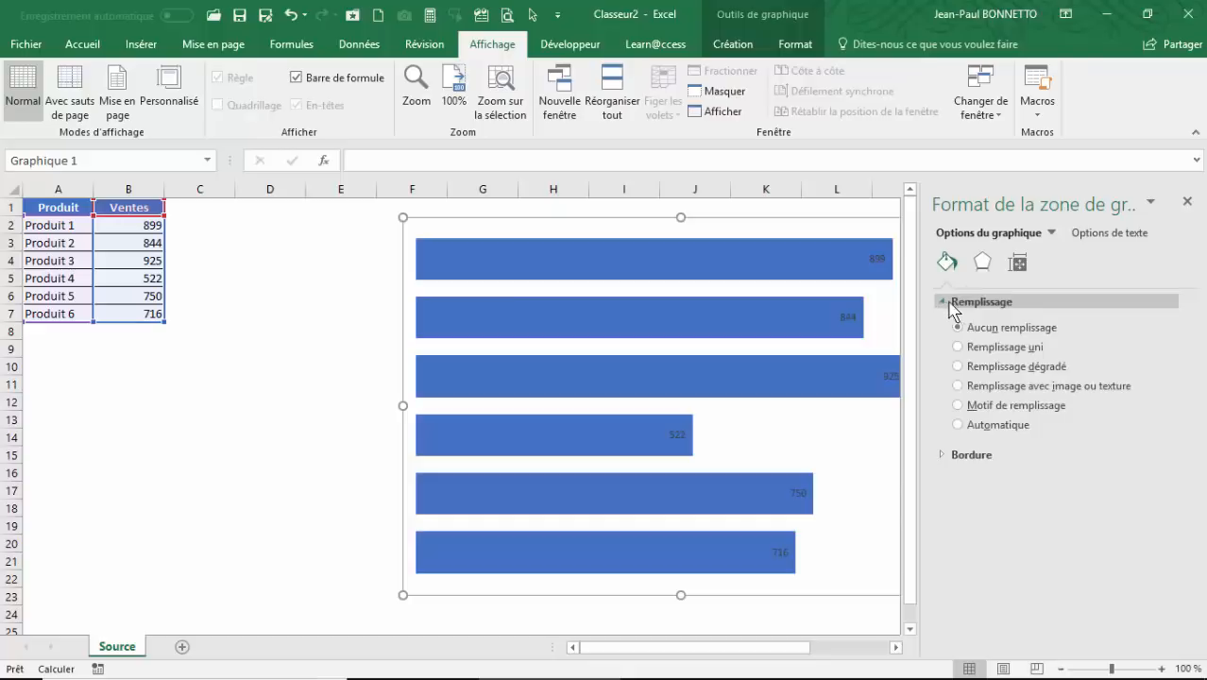
pyautogui.click(866, 251)
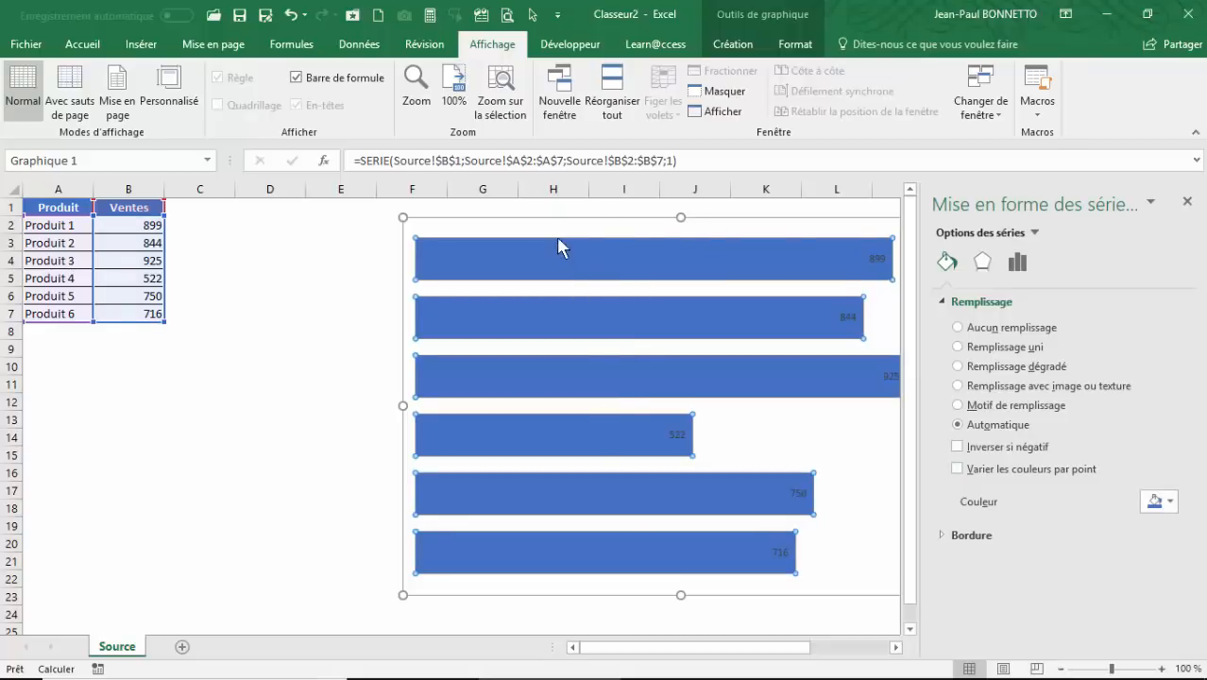
pyautogui.click(958, 470)
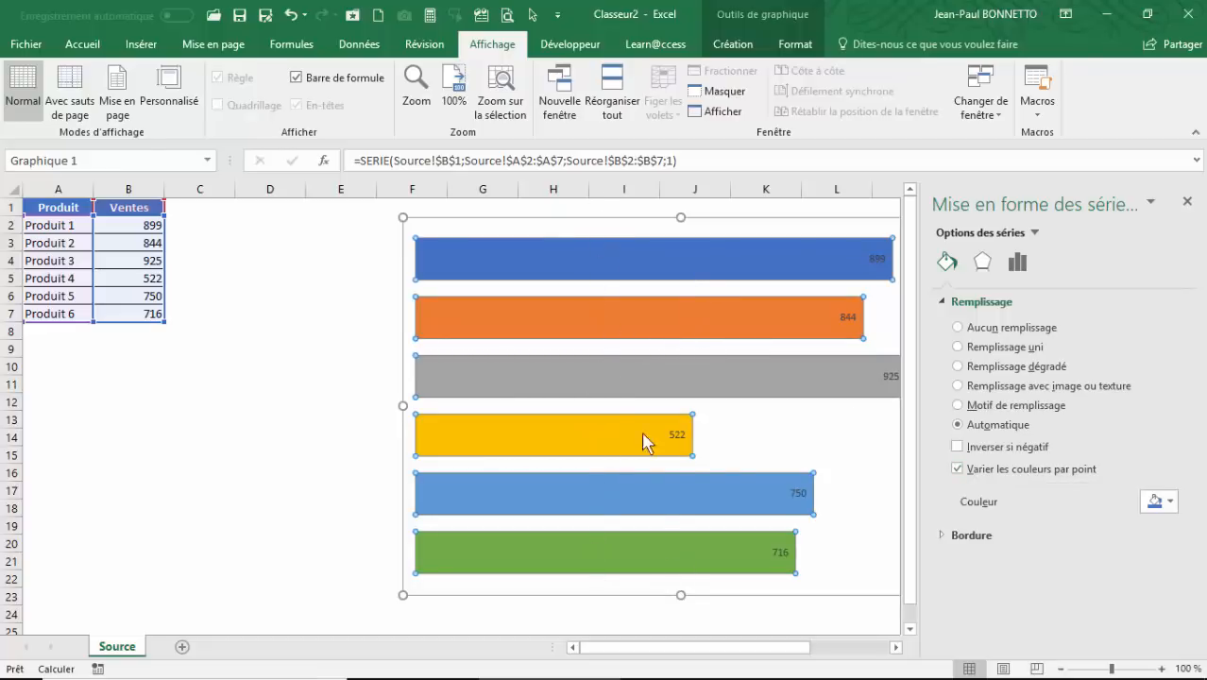
pyautogui.click(1187, 201)
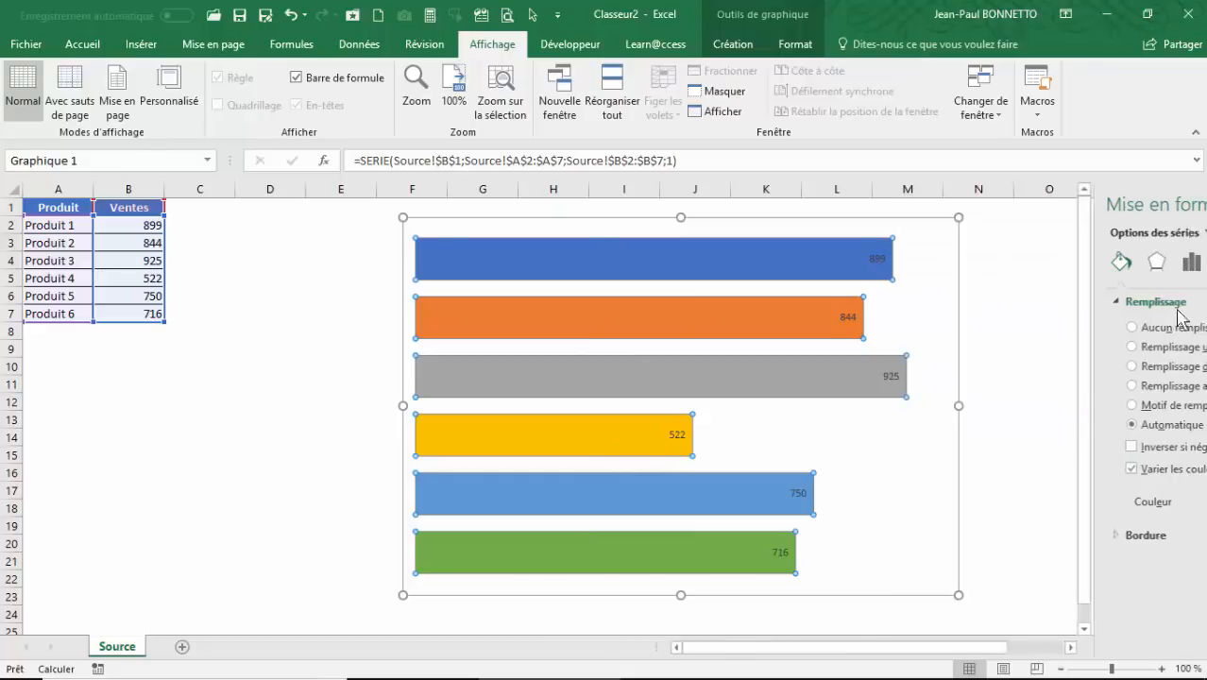
# Format the bars' data labels in the Arial Black font with white text
pyautogui.click(848, 319)
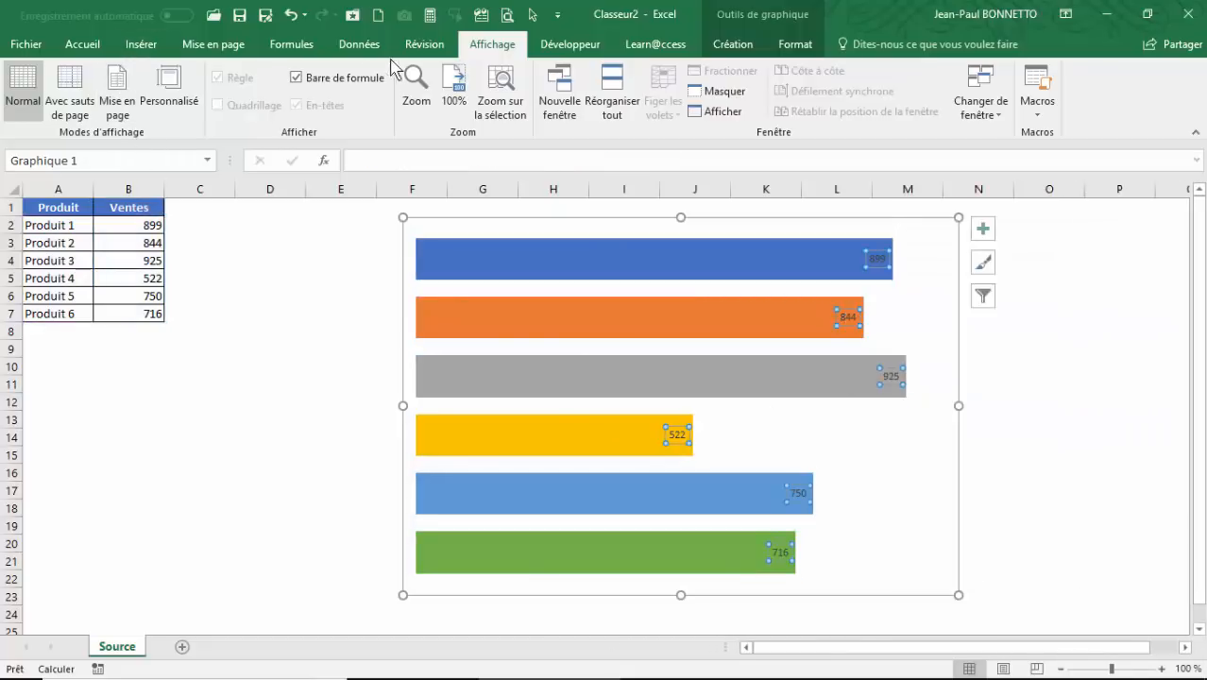
pyautogui.click(81, 42)
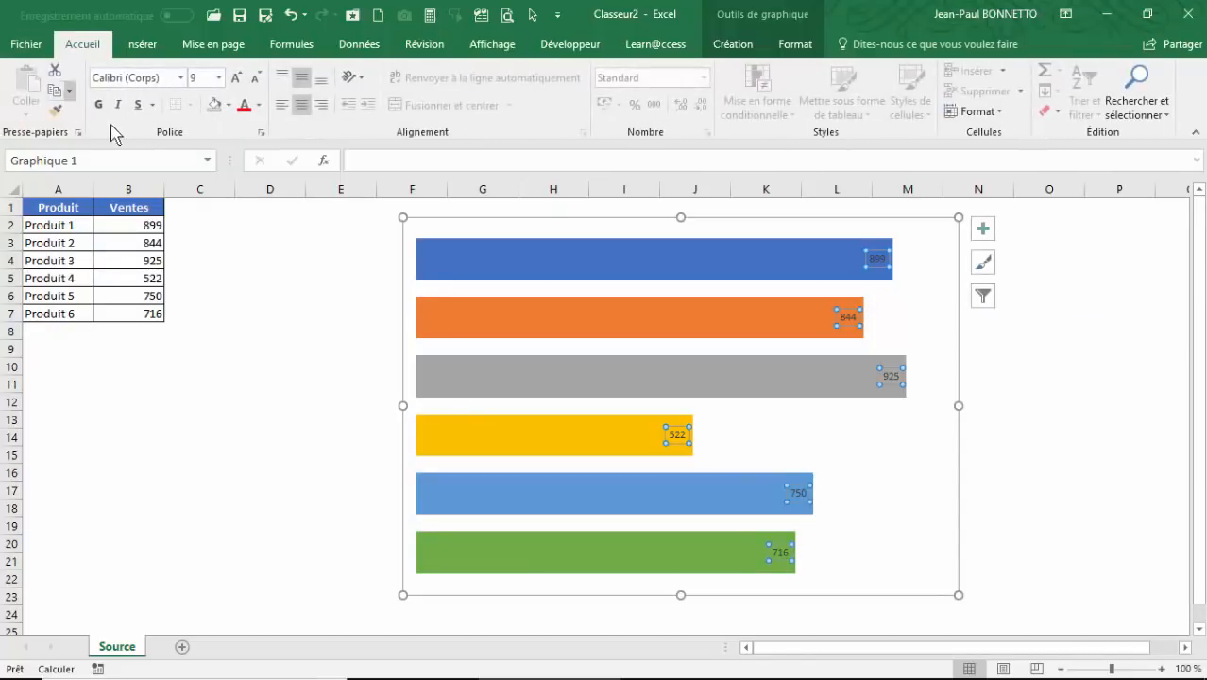
pyautogui.click(180, 78)
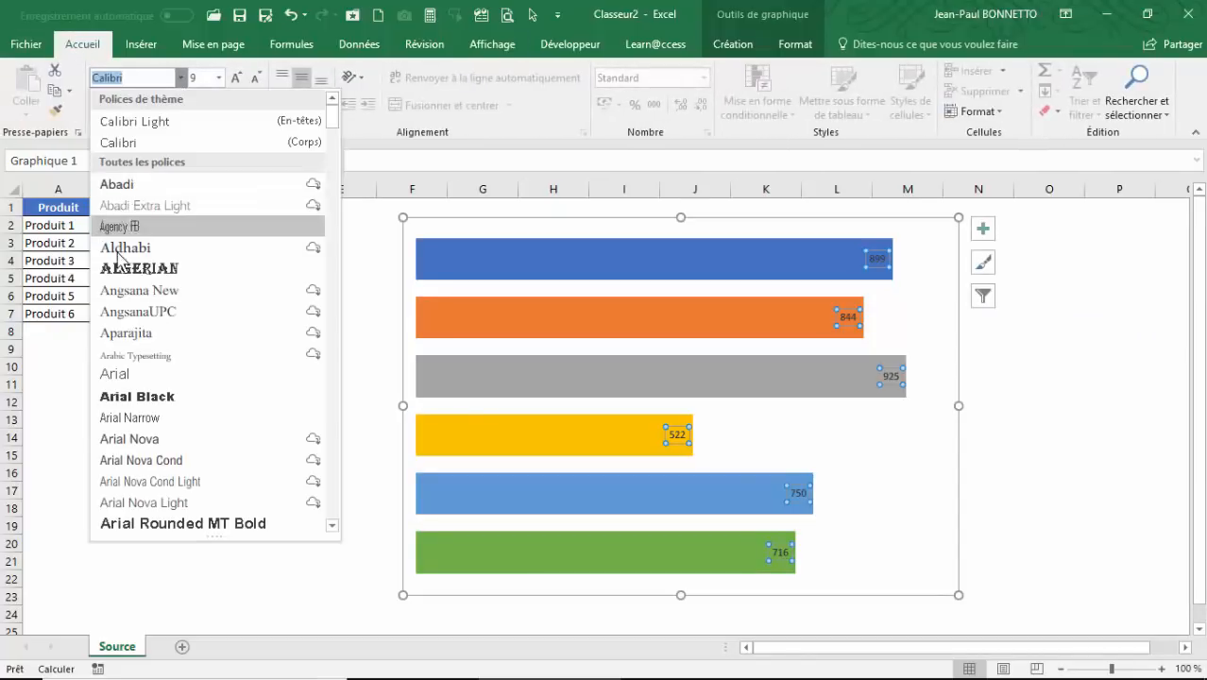
pyautogui.click(127, 394)
pyautogui.click(259, 105)
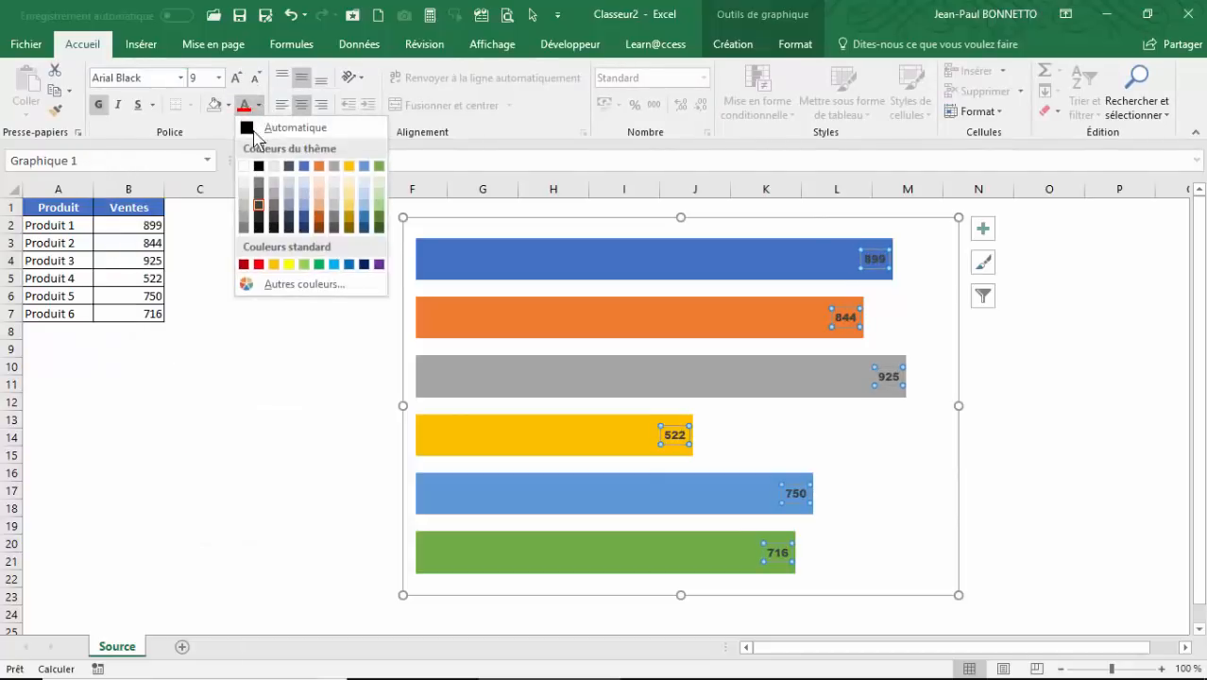
pyautogui.click(243, 167)
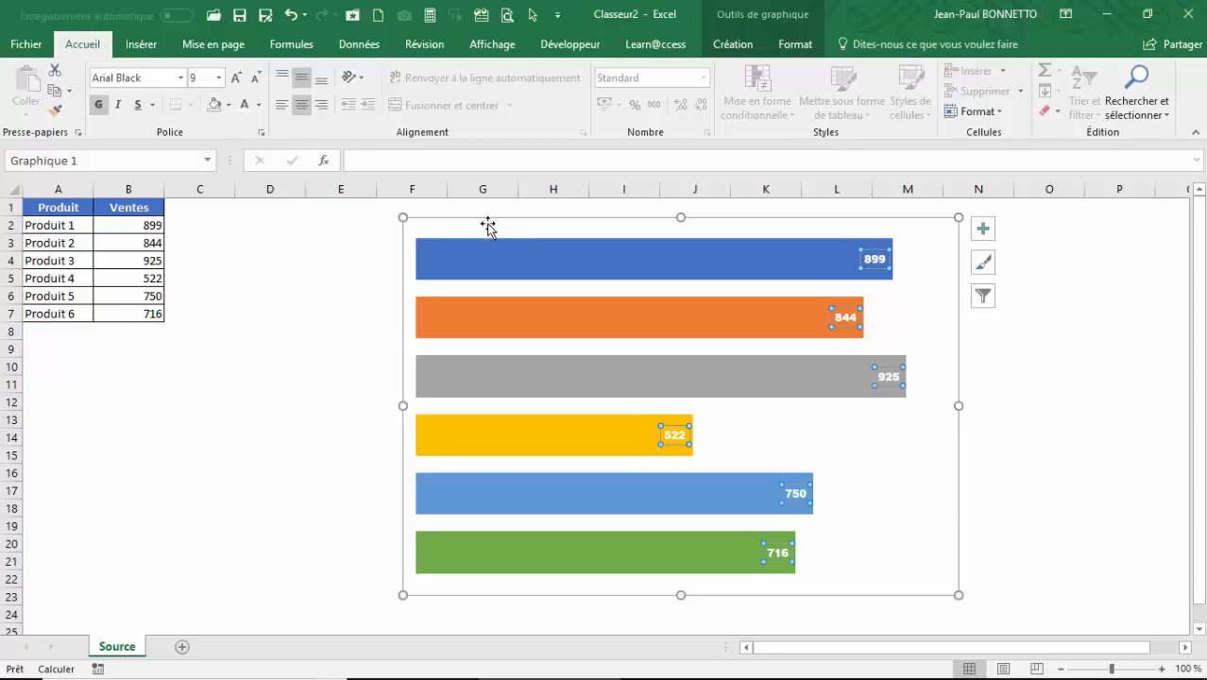
# Move the bar chart to the right so its edge sits in column G, leaving room beside the bars
pyautogui.moveTo(489, 220); pyautogui.dragTo(536, 221)
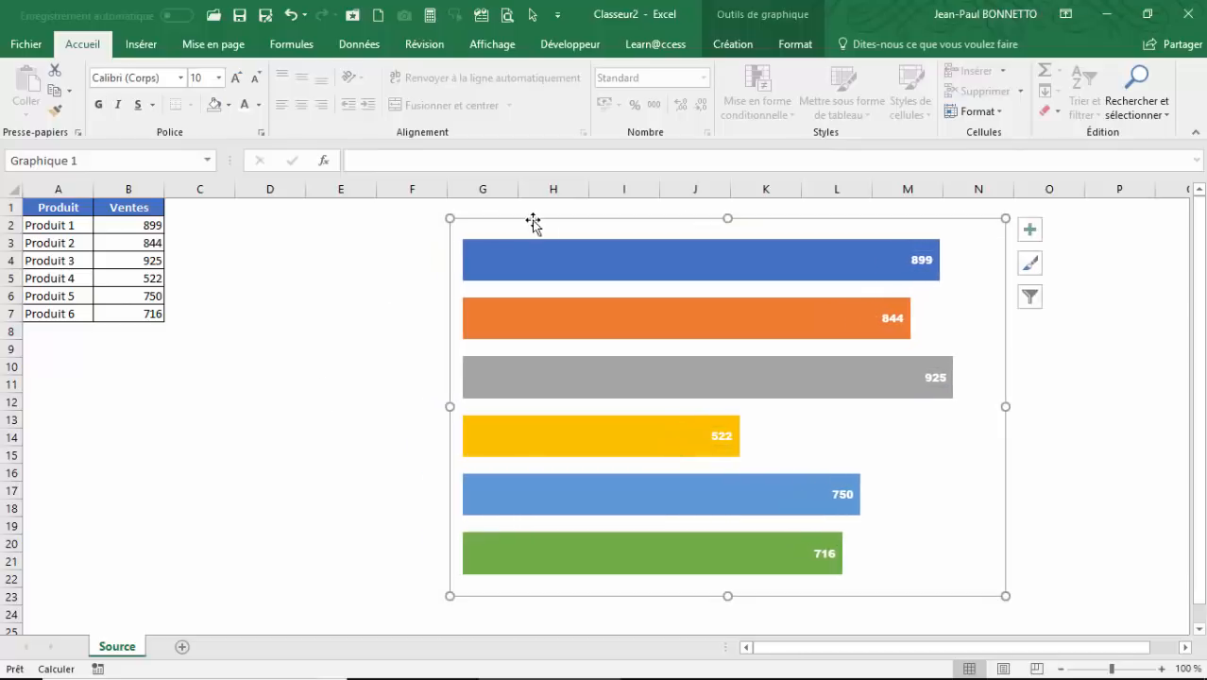
pyautogui.click(289, 348)
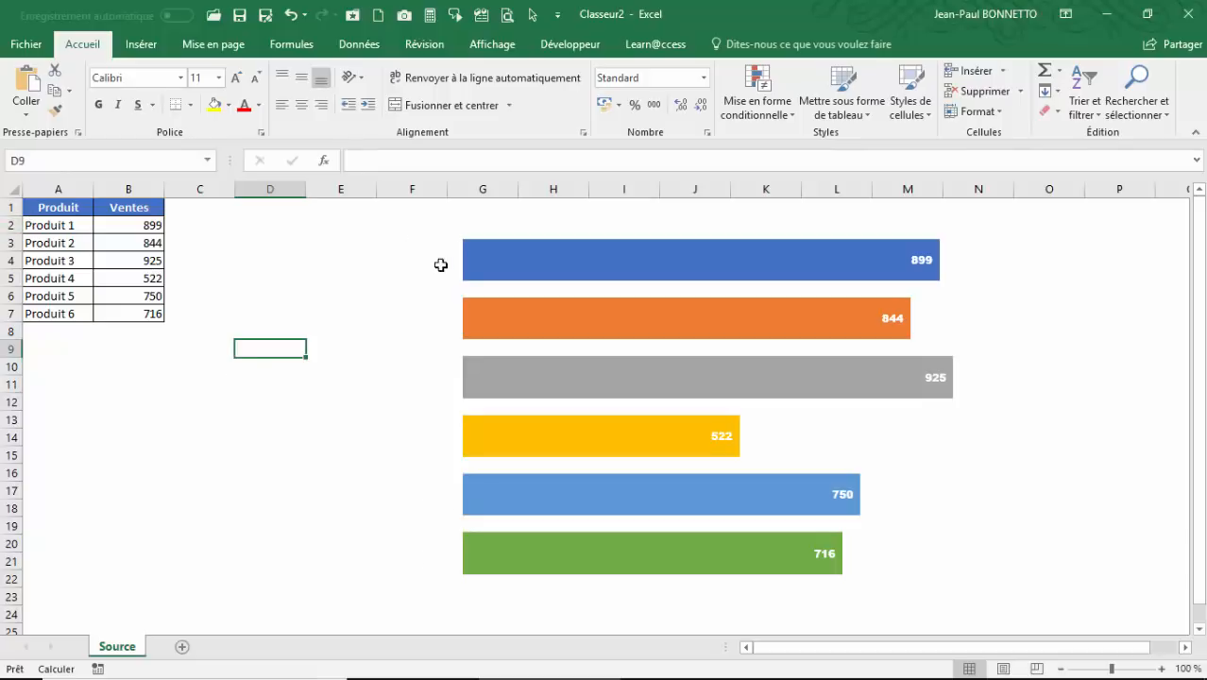
pyautogui.click(533, 228)
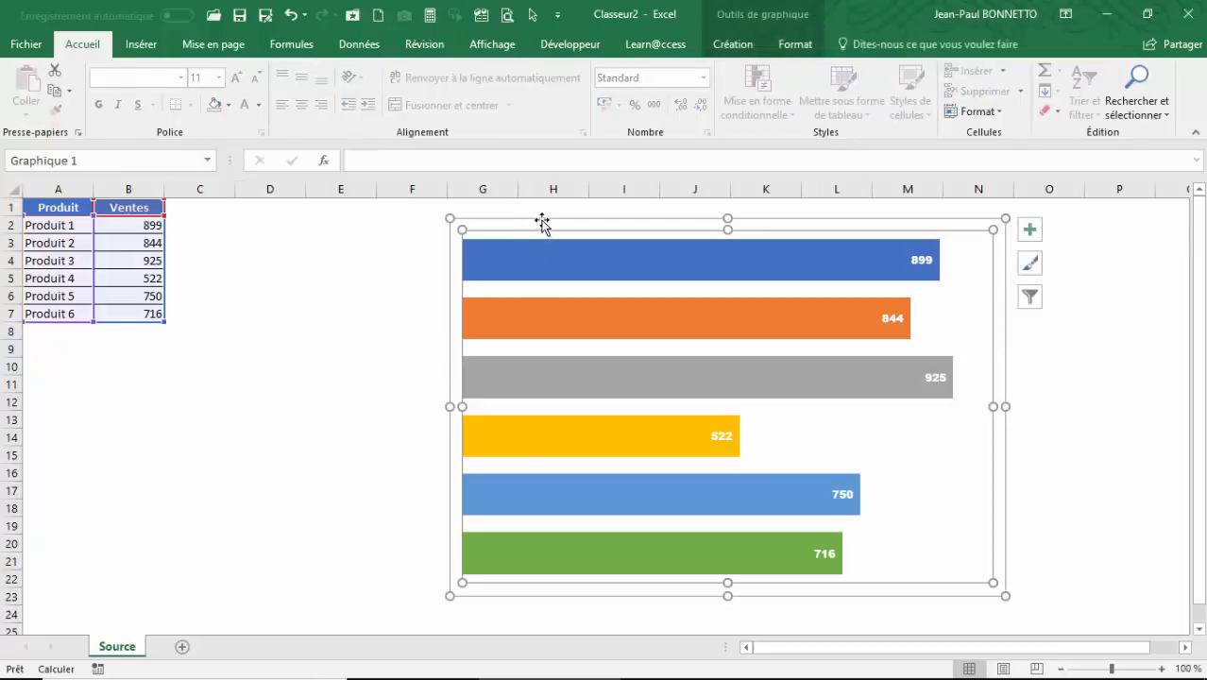
pyautogui.moveTo(541, 219); pyautogui.dragTo(556, 220)
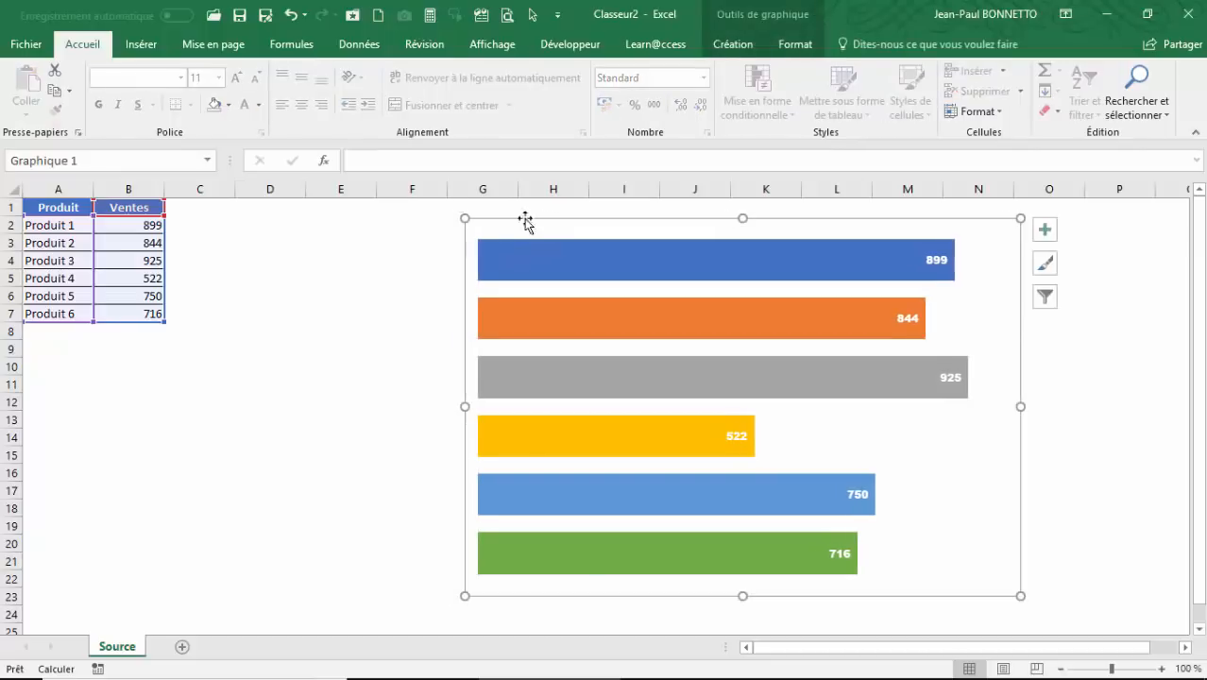
# Insert a flowchart Data parallelogram (Organigramme : Données) about 2.2 cm high and 1.51 cm wide in the empty area beside the chart
pyautogui.click(141, 44)
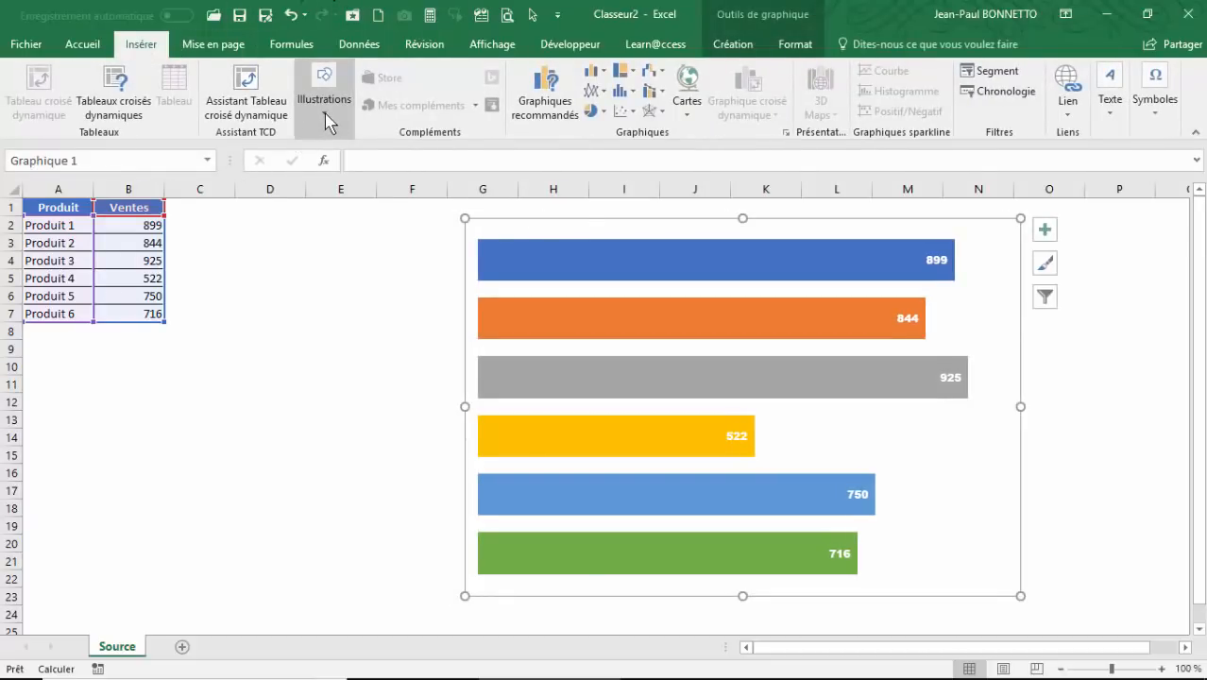
pyautogui.click(325, 115)
pyautogui.click(406, 191)
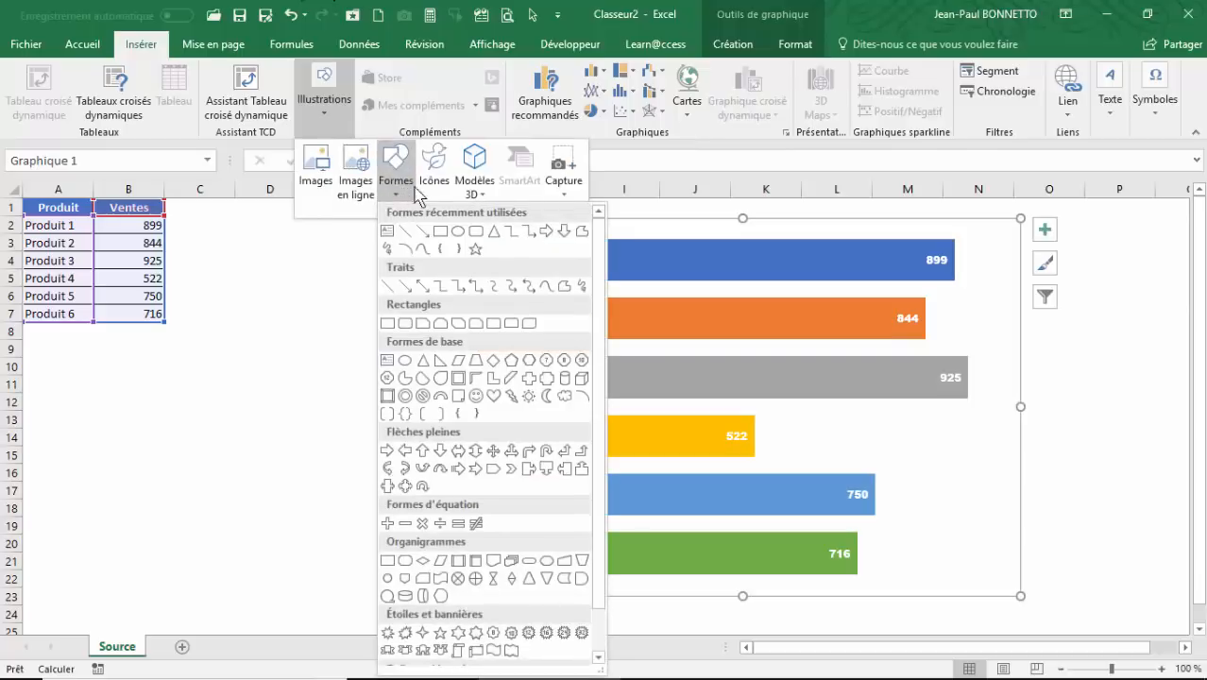
pyautogui.click(440, 561)
pyautogui.moveTo(288, 294); pyautogui.dragTo(338, 369)
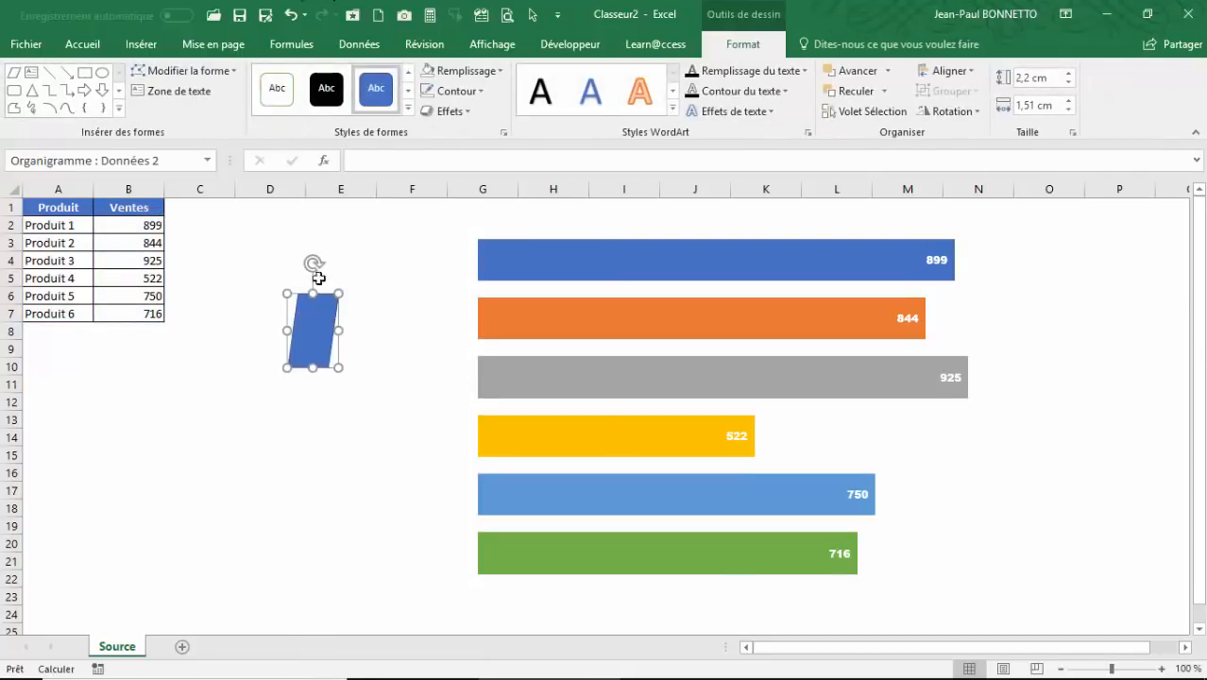
# Rotate the parallelogram 90° to the right and place it flush against the left end of the blue 899 bar
pyautogui.click(937, 112)
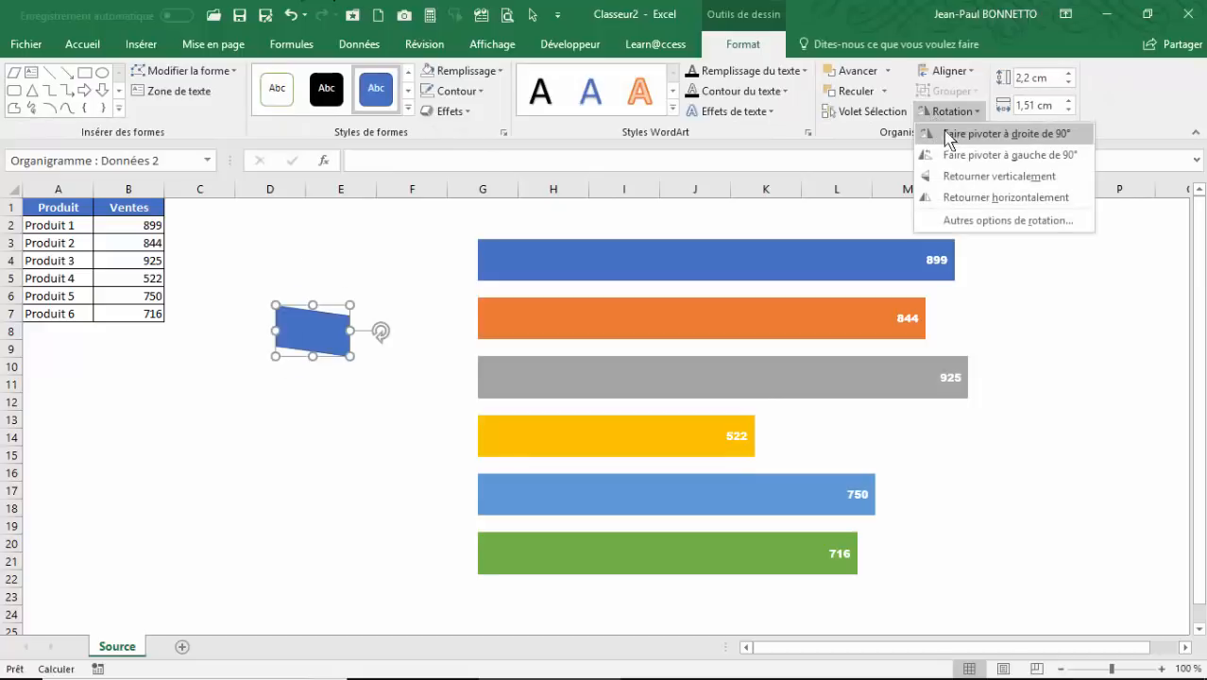
pyautogui.click(948, 142)
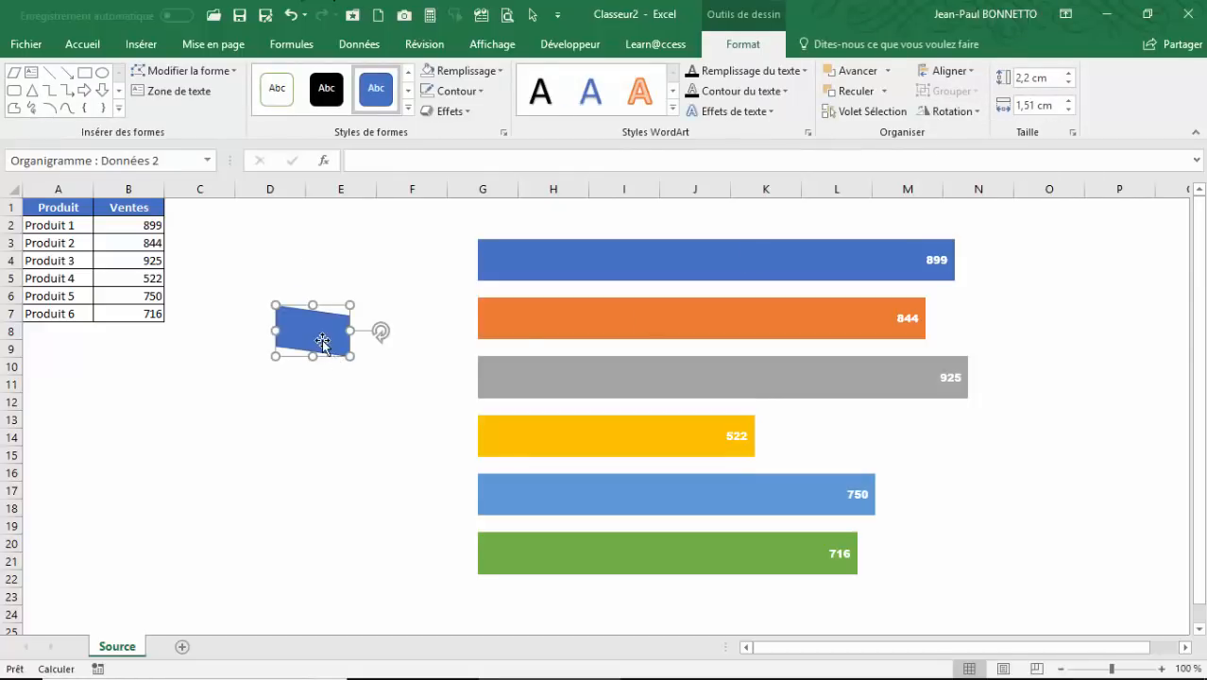
pyautogui.moveTo(331, 333); pyautogui.dragTo(447, 264)
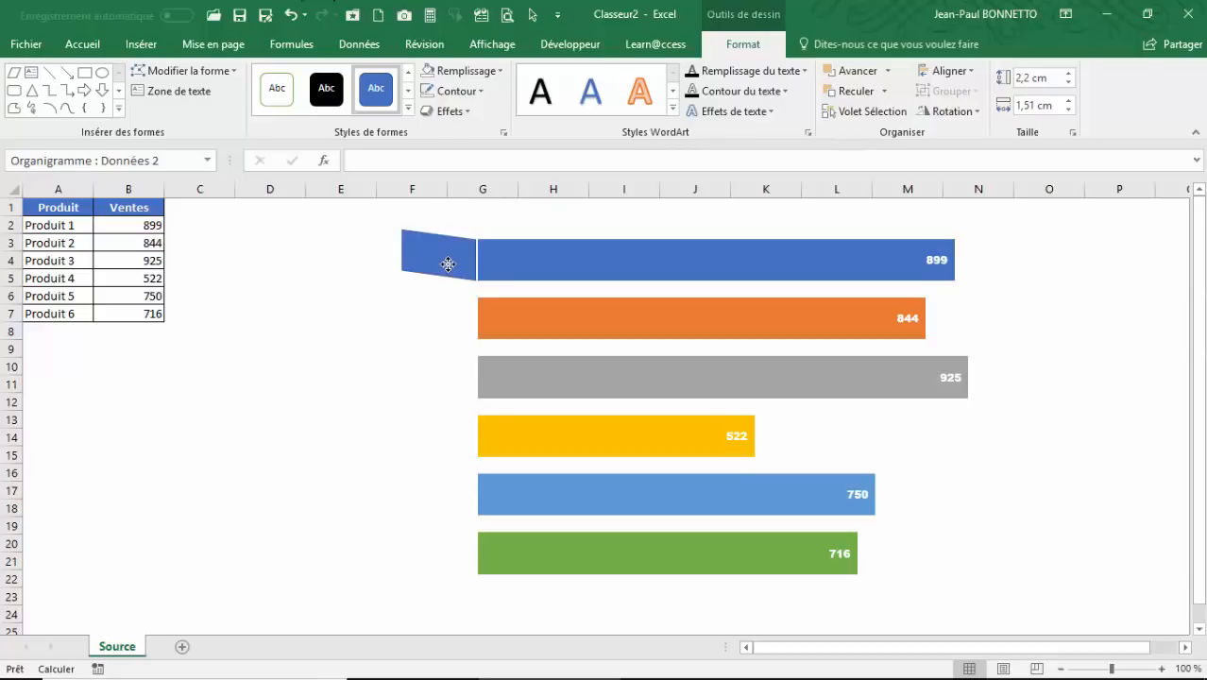
pyautogui.moveTo(449, 264); pyautogui.dragTo(449, 265)
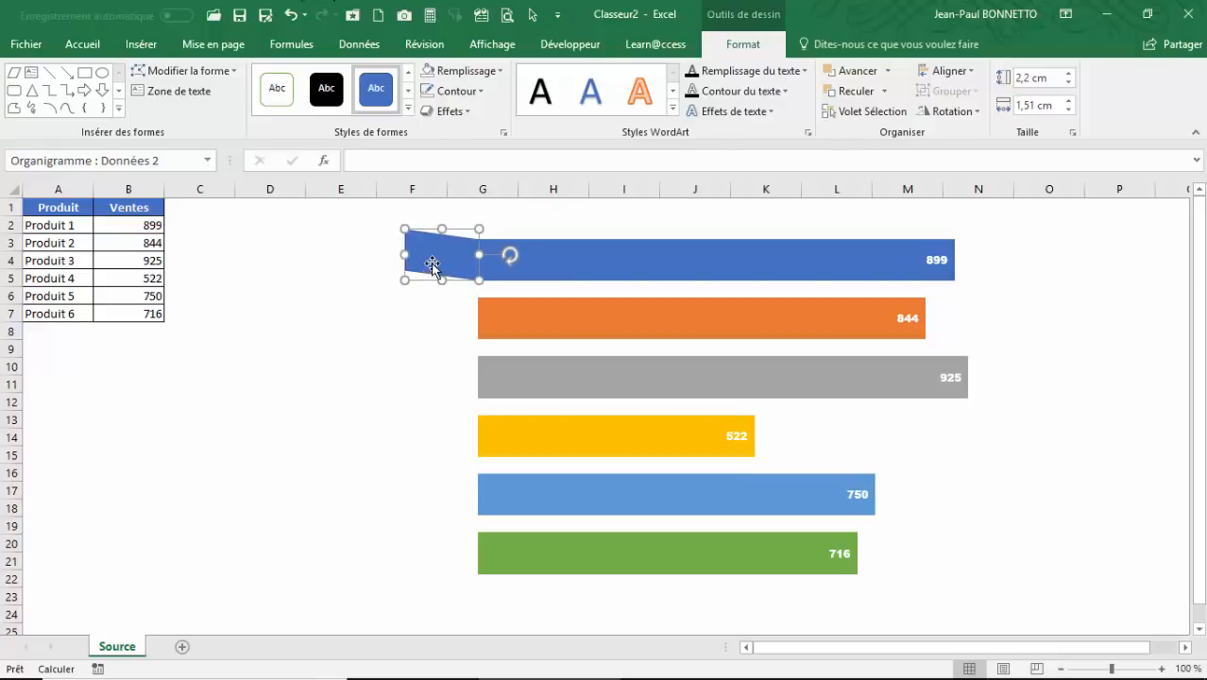
# Remove the parallelogram's outline and fill it with a lighter tint of the blue bar's theme colour
pyautogui.click(479, 91)
pyautogui.click(470, 269)
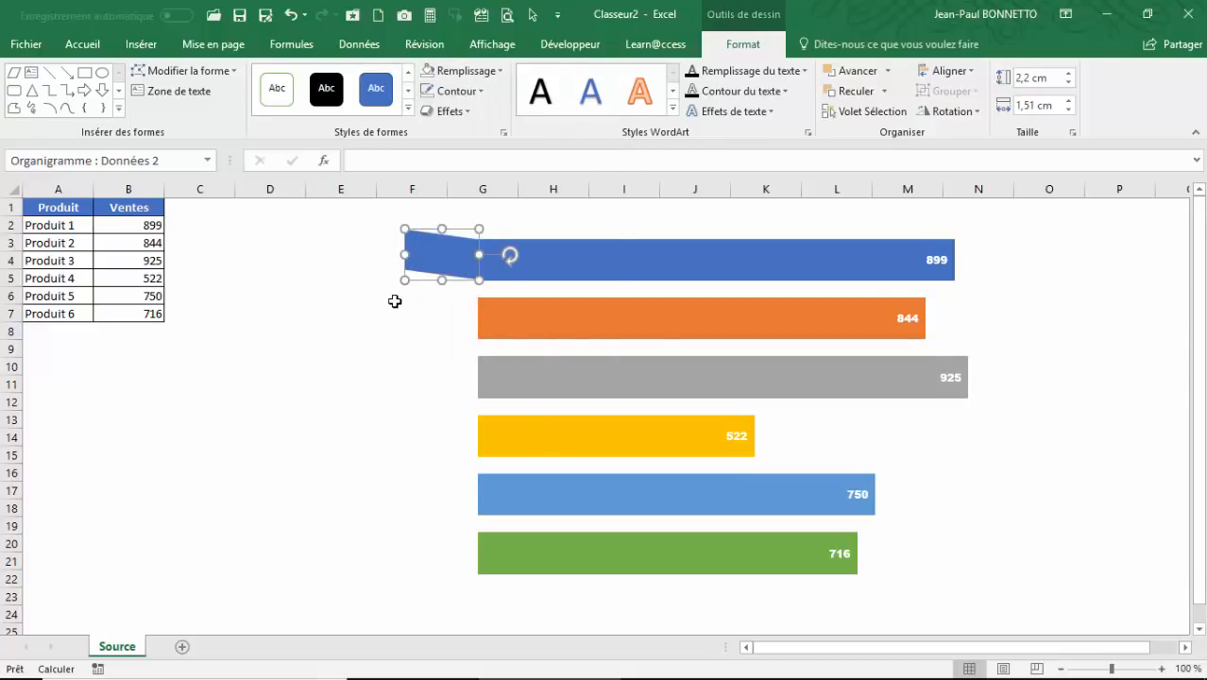
pyautogui.click(501, 70)
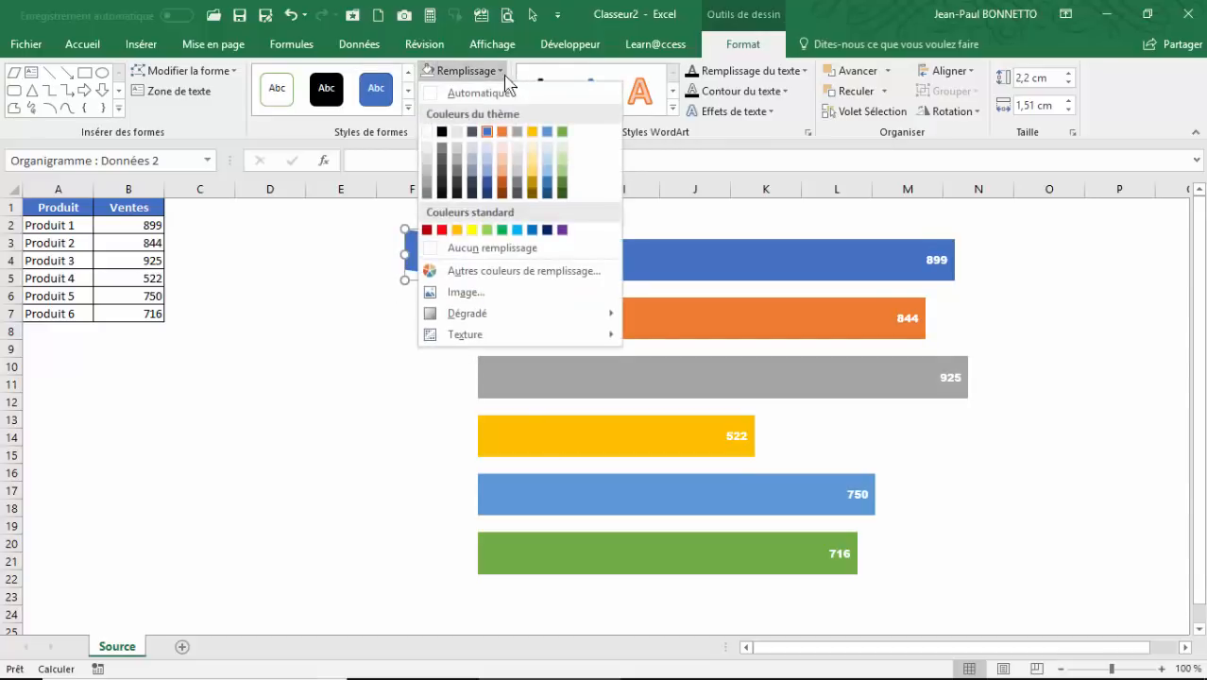
pyautogui.click(487, 179)
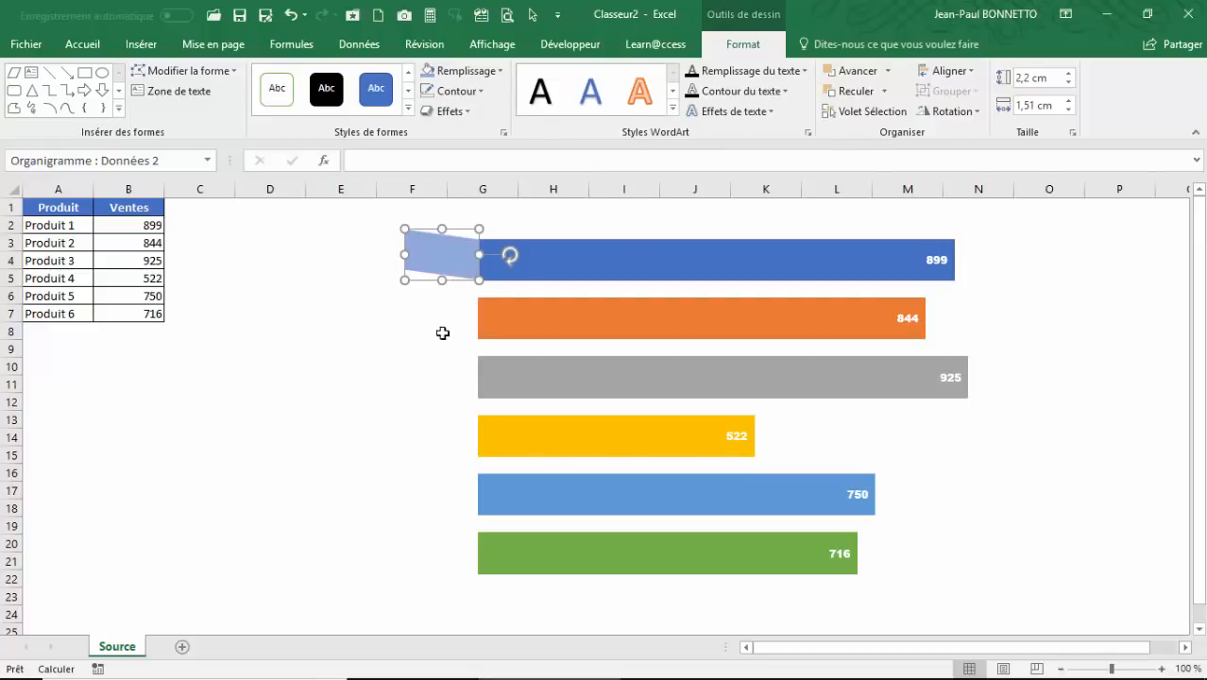
# Duplicate the parallelogram against the left end of the orange 844 bar and fill the copy with light orange
pyautogui.hotkey('ctrl', 'd')
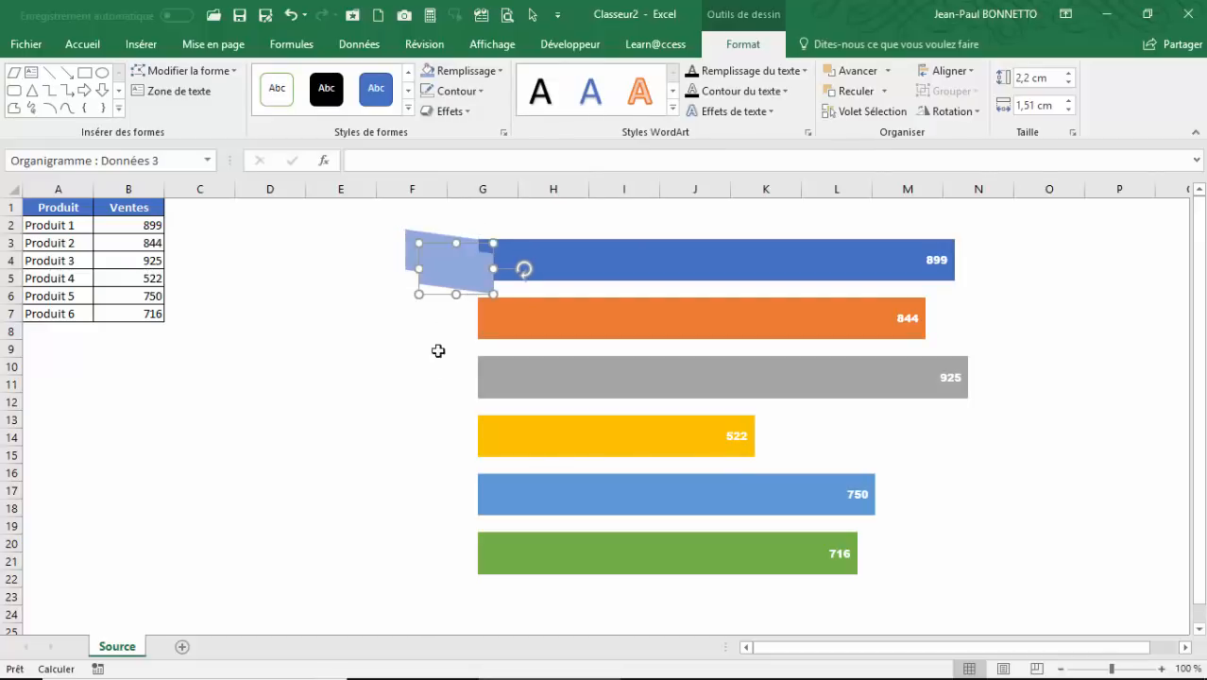
pyautogui.click(471, 299)
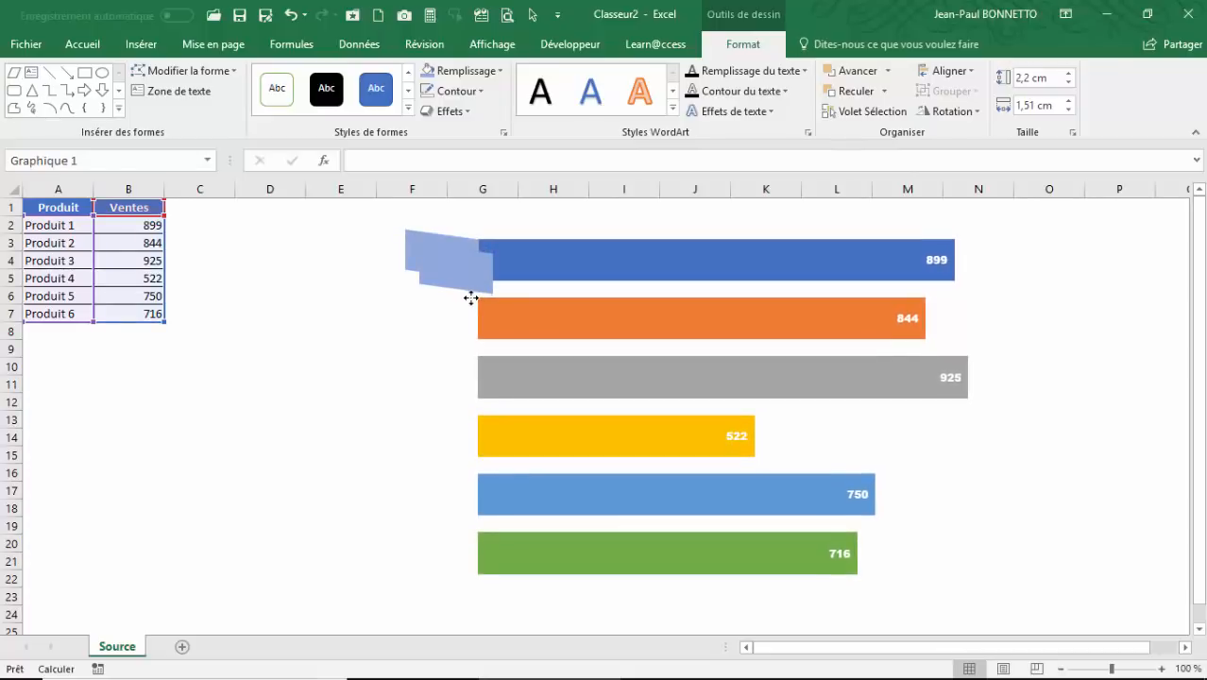
pyautogui.click(423, 291)
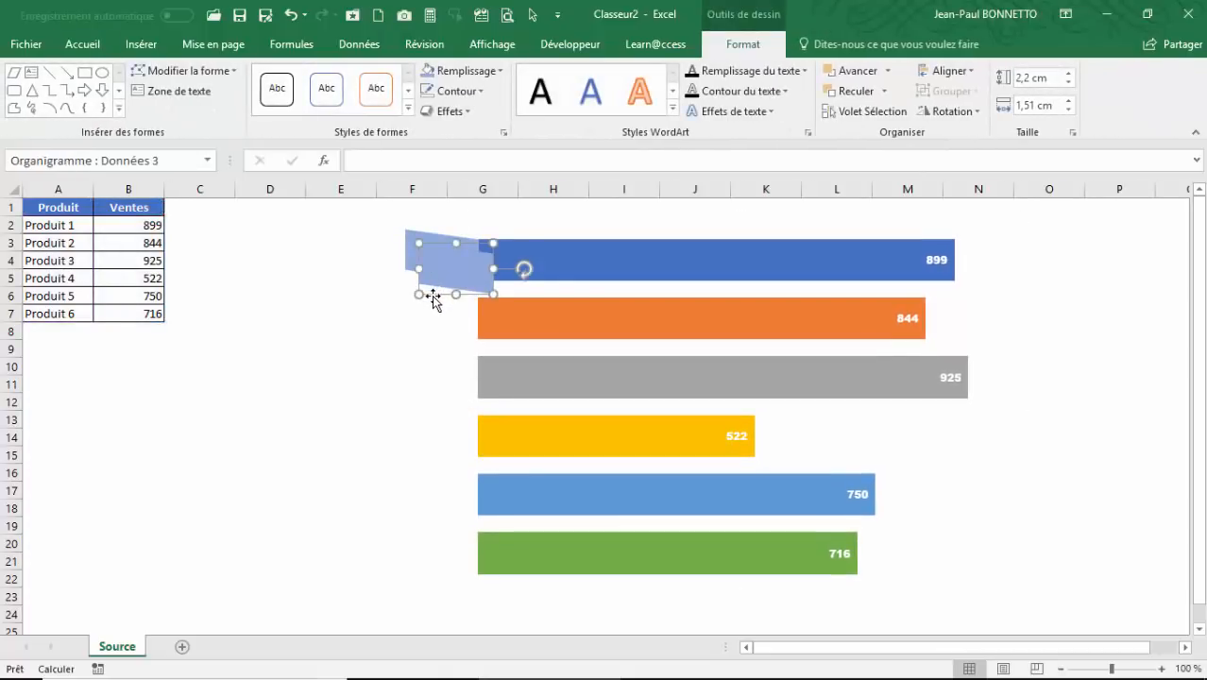
pyautogui.moveTo(430, 291); pyautogui.dragTo(418, 337)
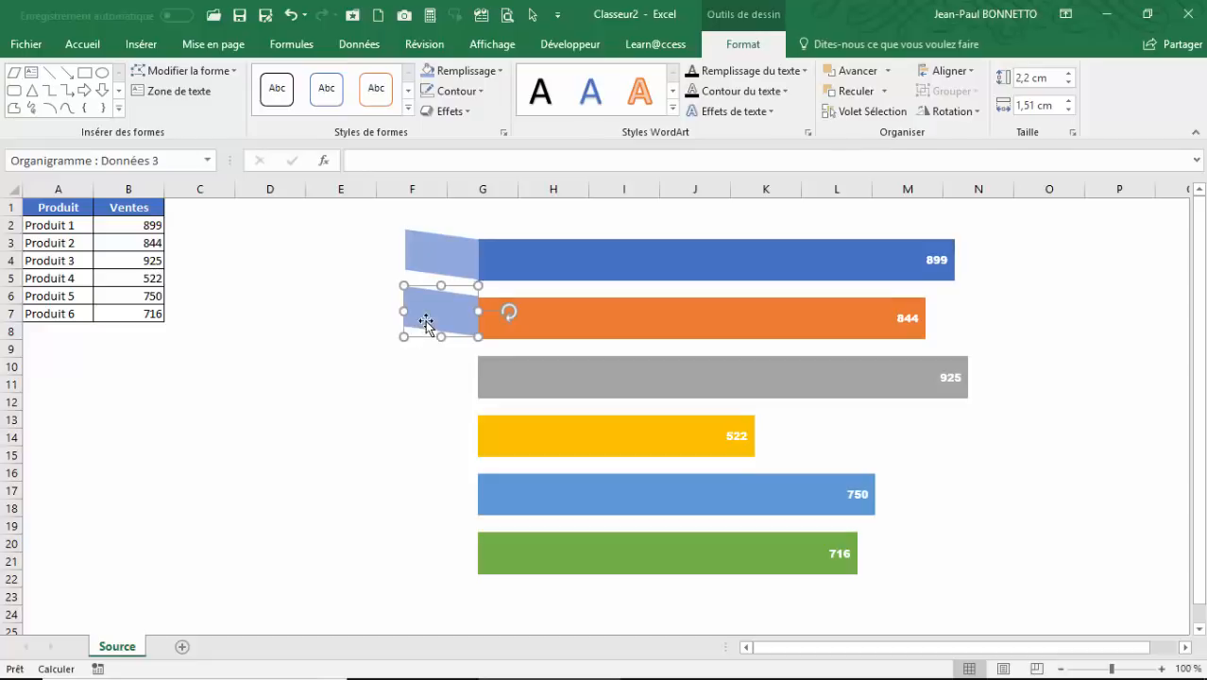
pyautogui.click(500, 73)
pyautogui.click(500, 171)
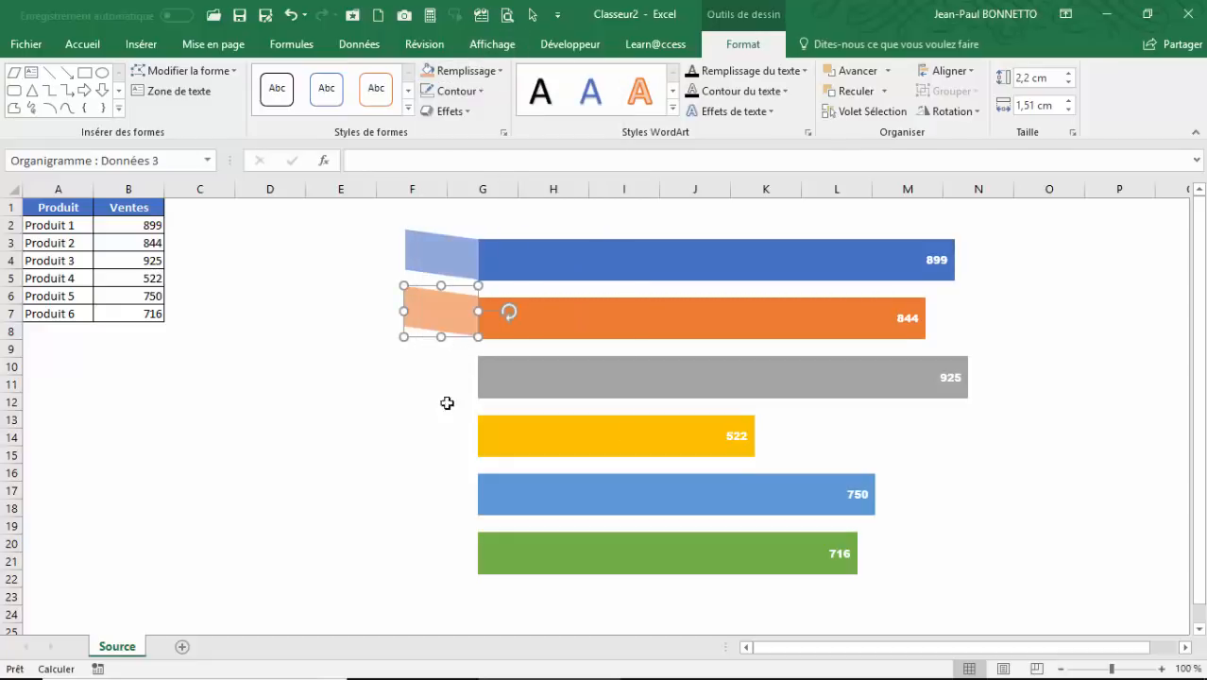
# Duplicate the light orange parallelogram against the left end of the grey 925 bar and fill the copy with light grey
pyautogui.hotkey('ctrl', 'd')
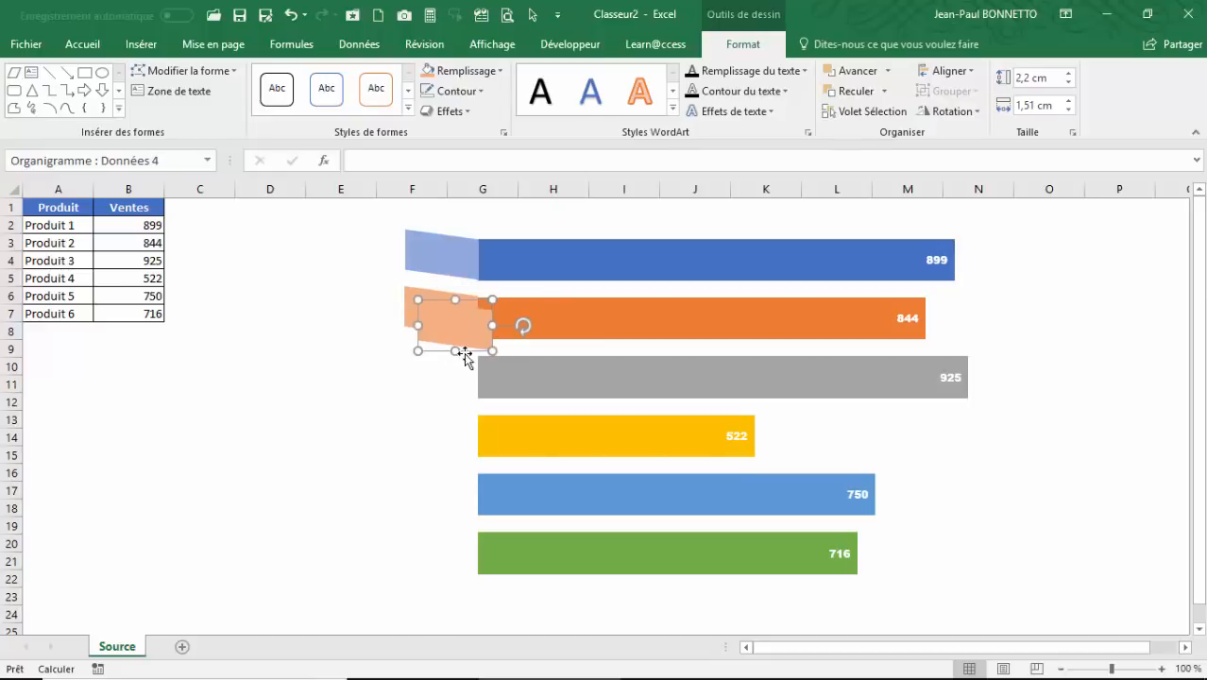
pyautogui.moveTo(470, 350); pyautogui.dragTo(455, 393)
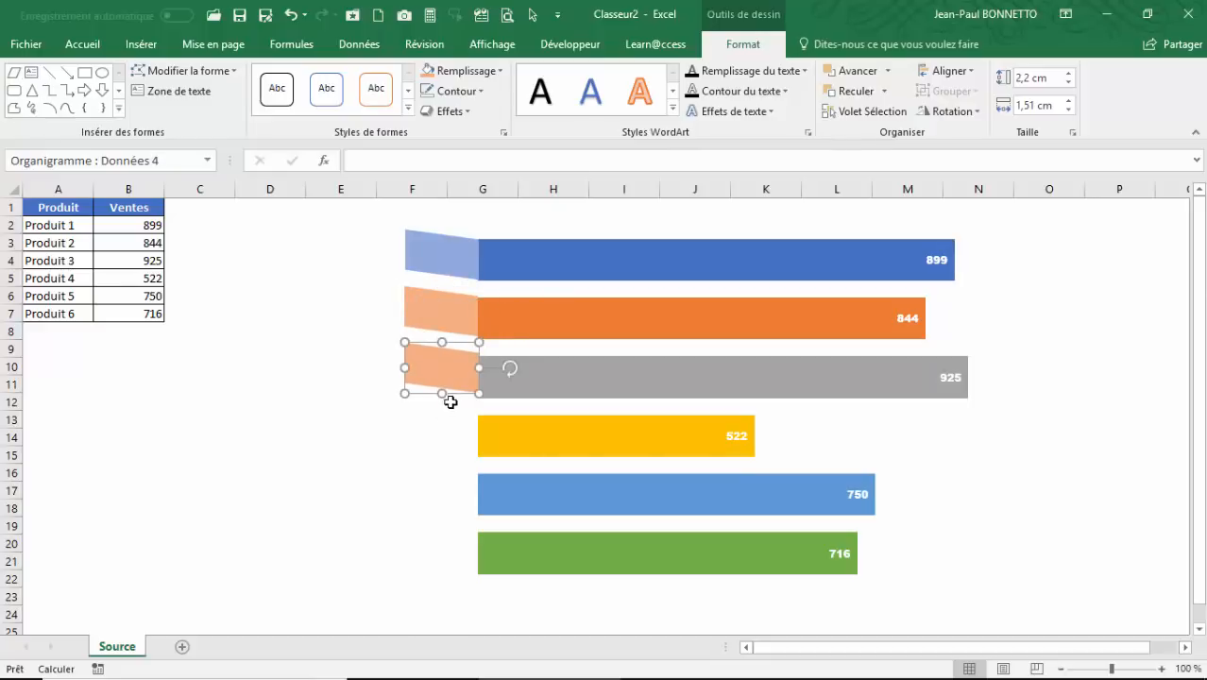
pyautogui.click(497, 72)
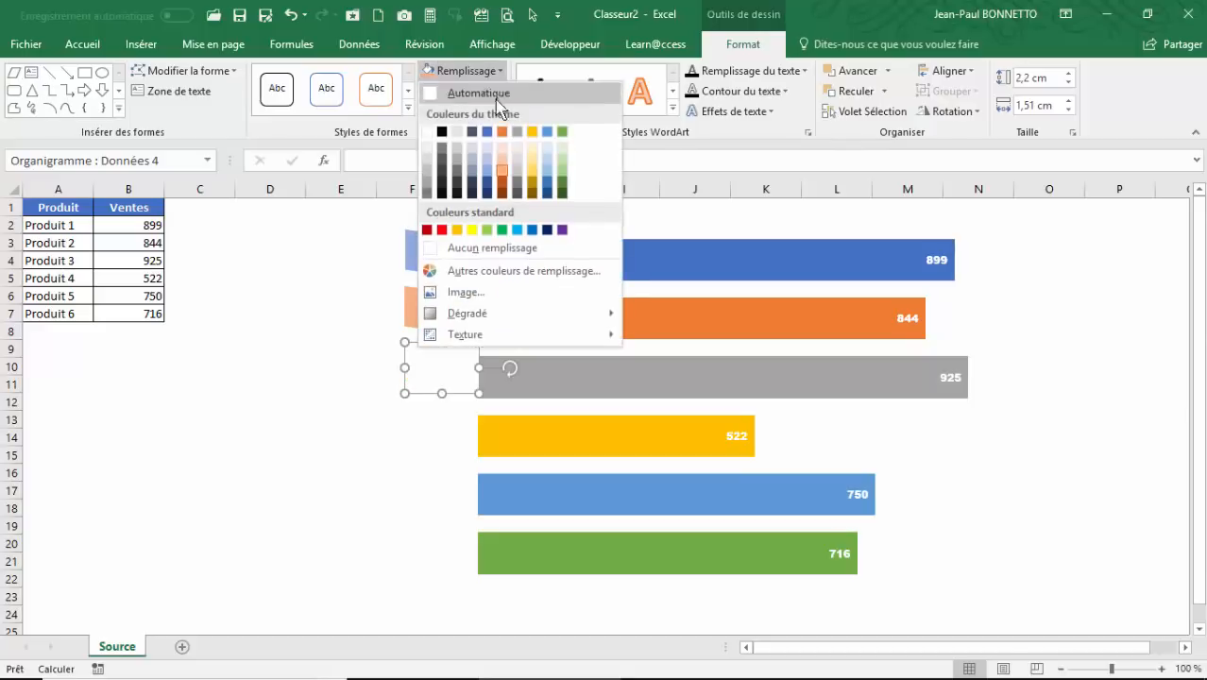
pyautogui.click(424, 168)
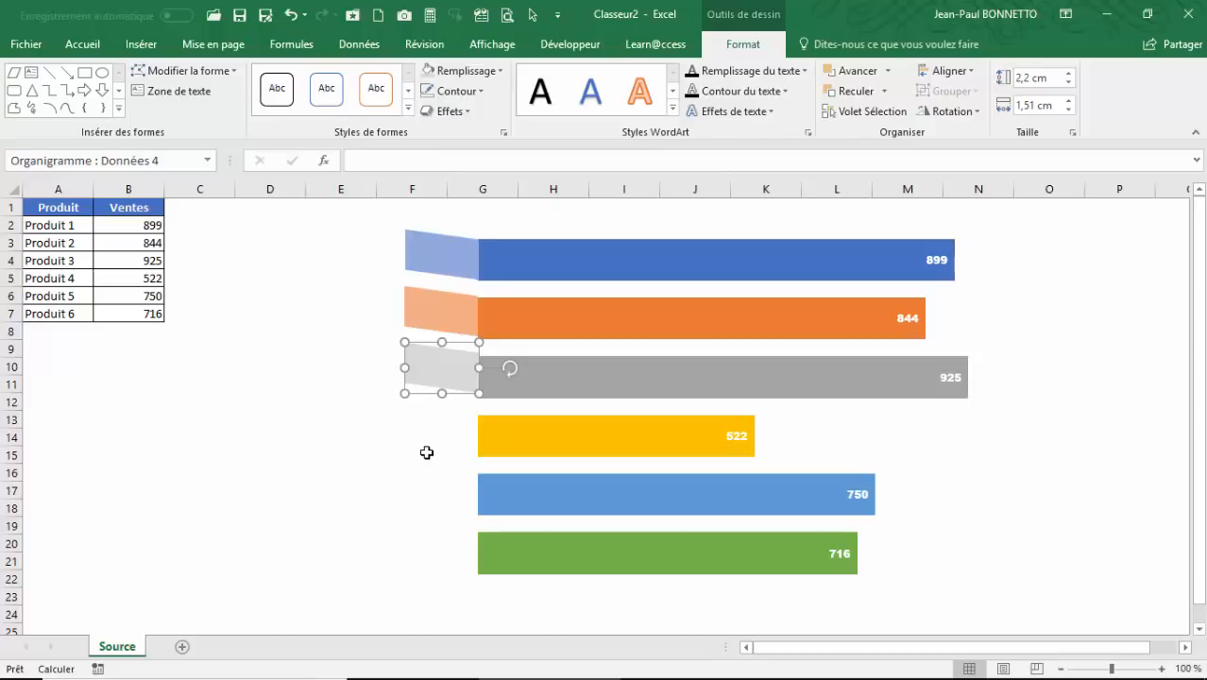
# Duplicate the light grey parallelogram against the left end of the yellow 522 bar and fill the copy with light yellow
pyautogui.hotkey('ctrl', 'd')
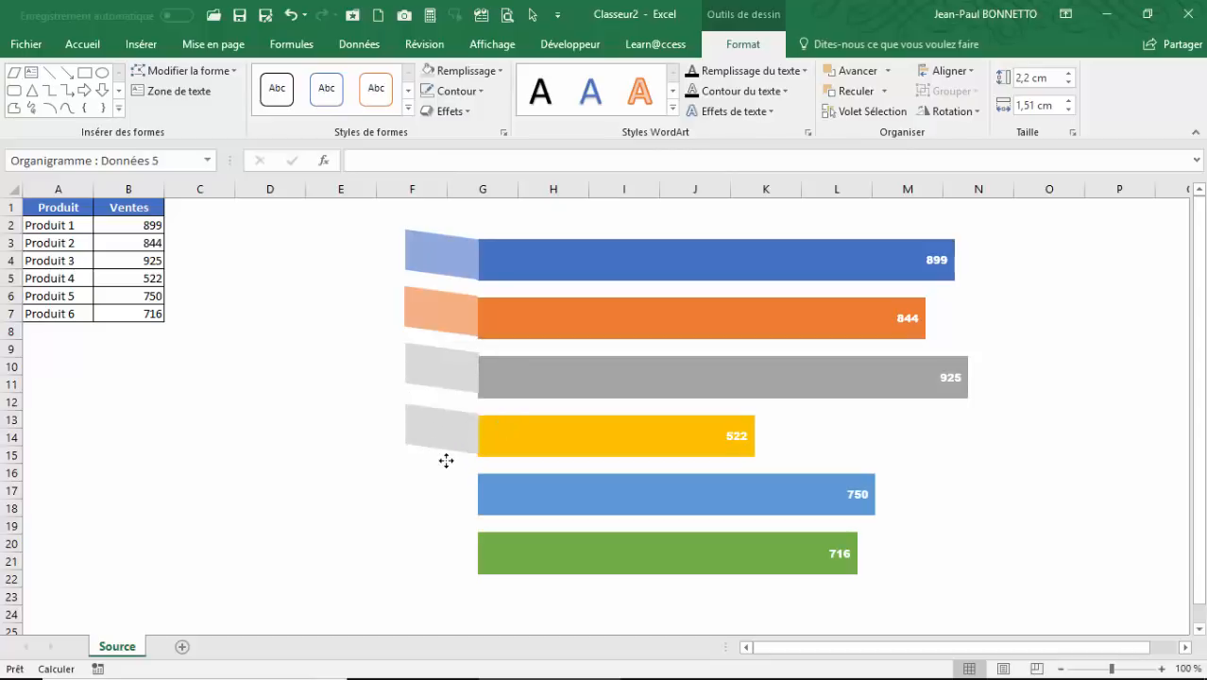
pyautogui.moveTo(446, 460); pyautogui.dragTo(448, 457)
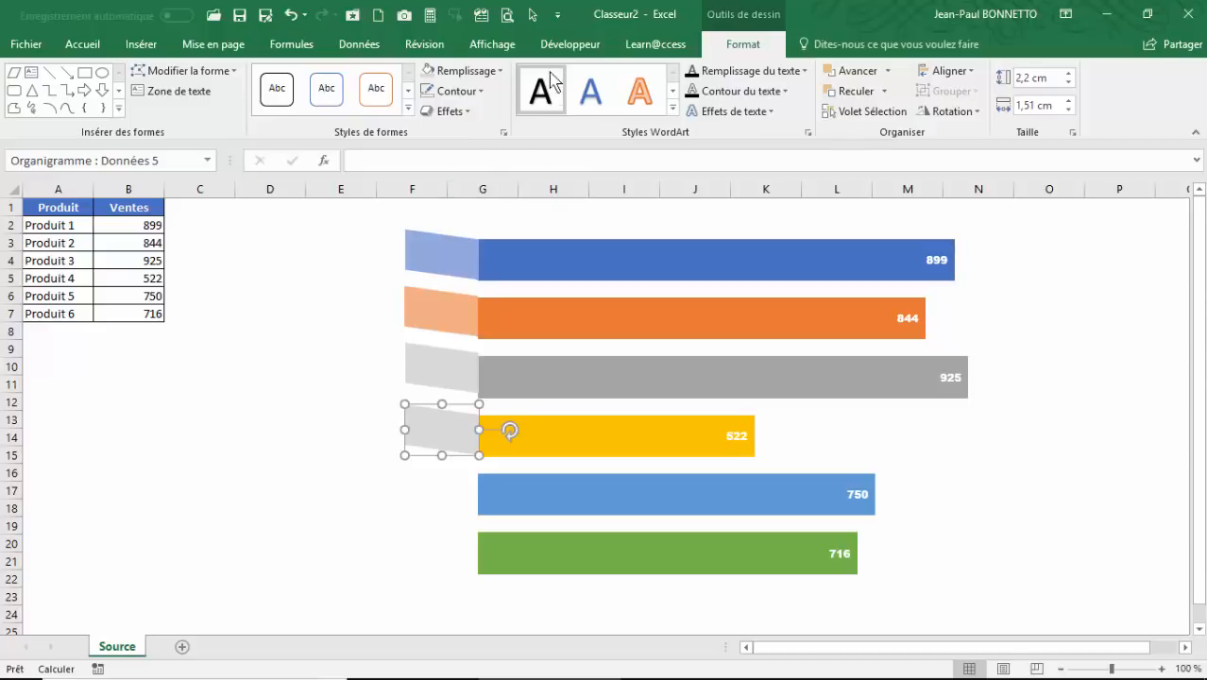
pyautogui.click(499, 72)
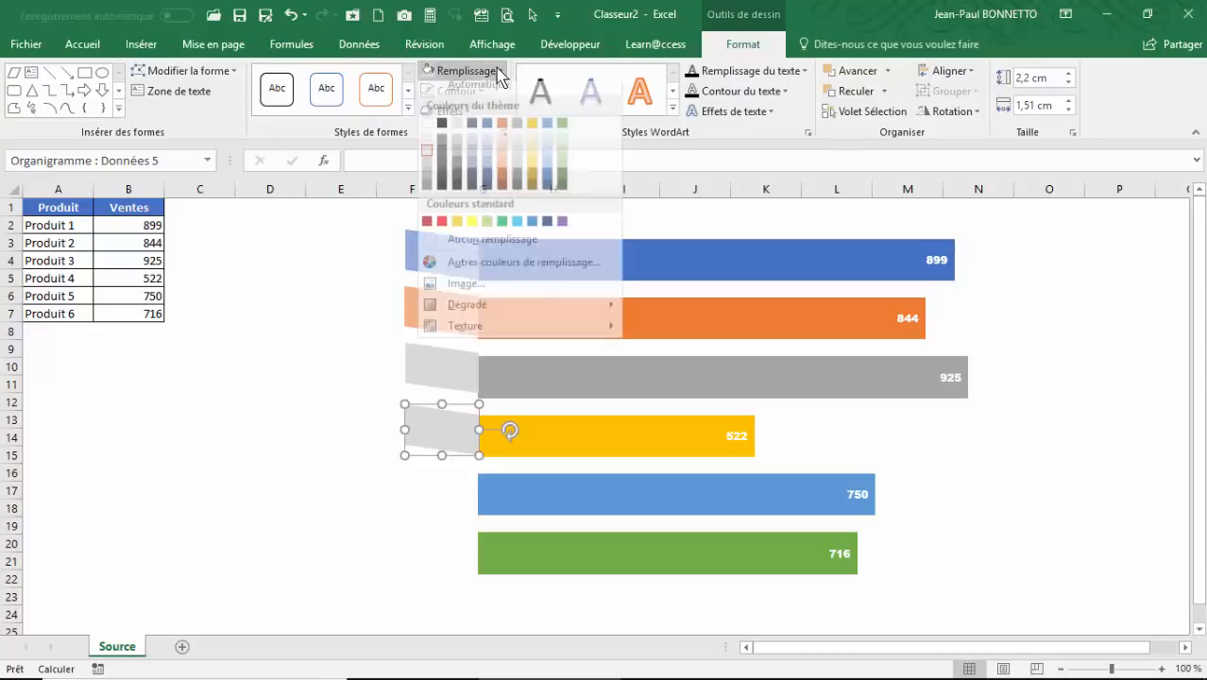
pyautogui.click(534, 174)
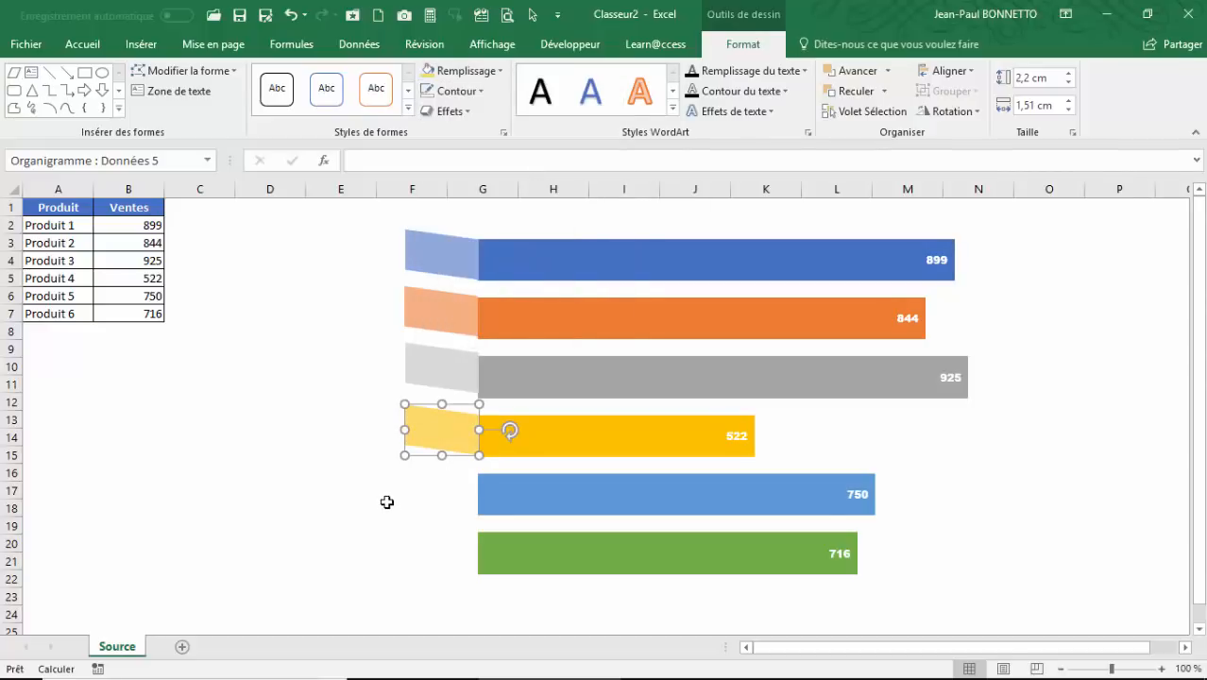
# Duplicate the light yellow parallelogram against the left end of the light blue 750 bar and fill the copy with a paler blue
pyautogui.hotkey('ctrl', 'd')
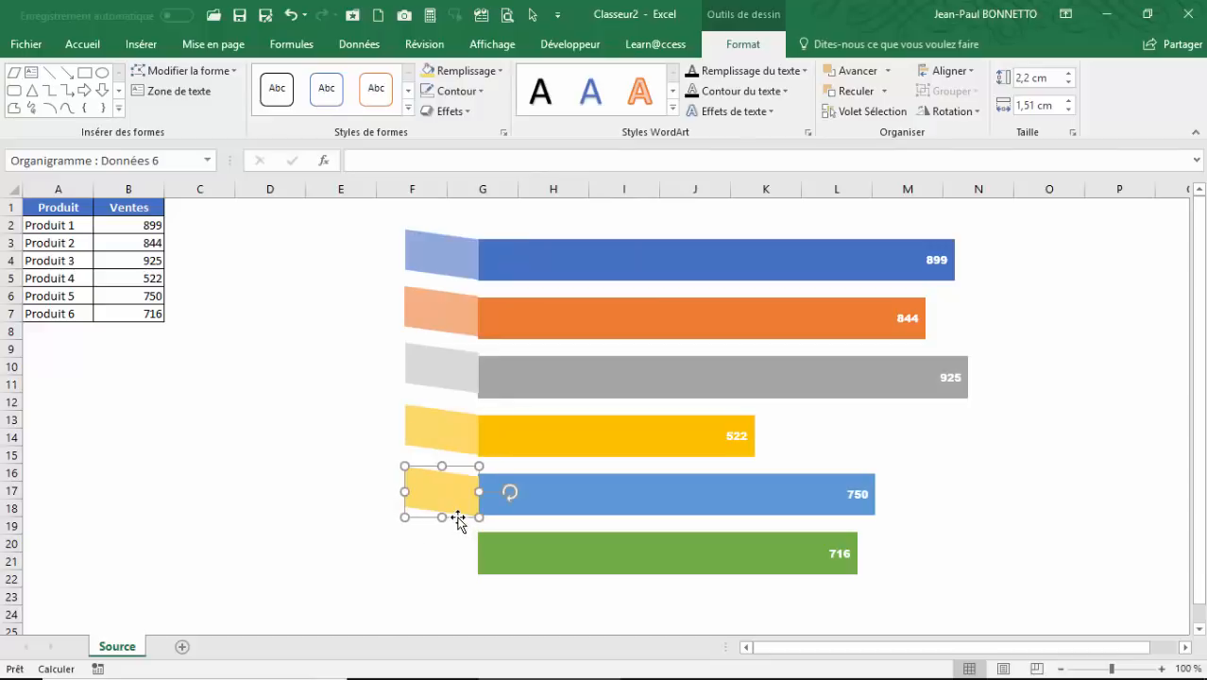
pyautogui.moveTo(457, 519); pyautogui.dragTo(457, 513)
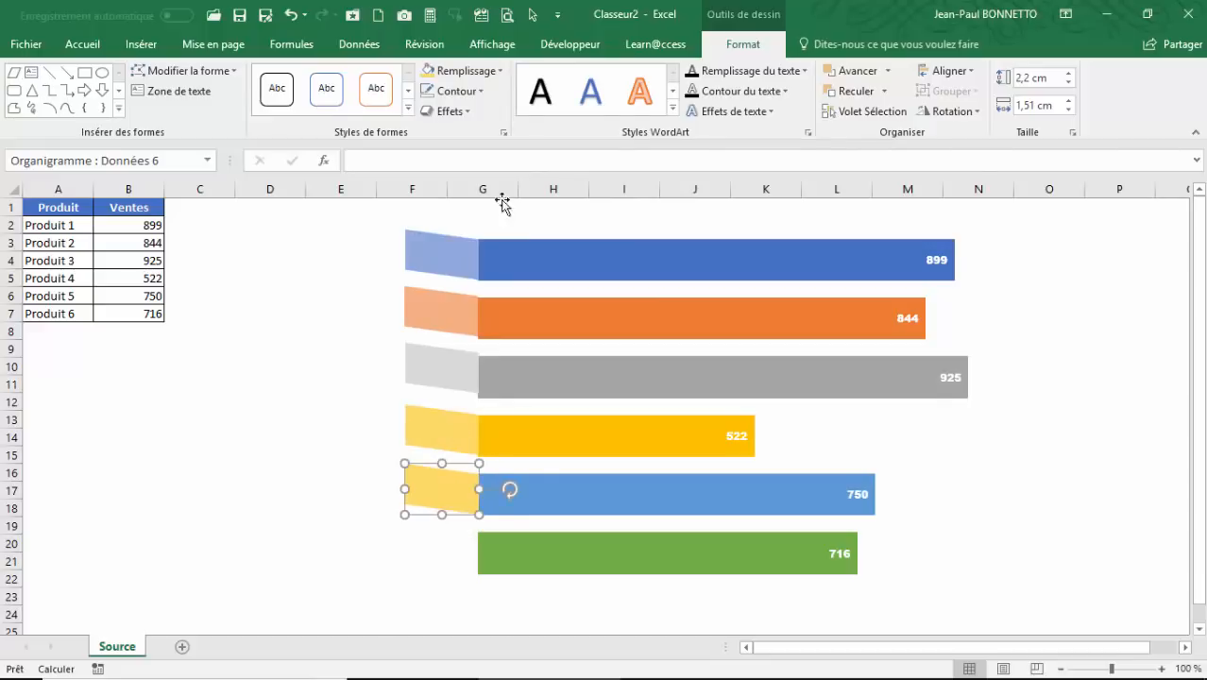
pyautogui.click(499, 70)
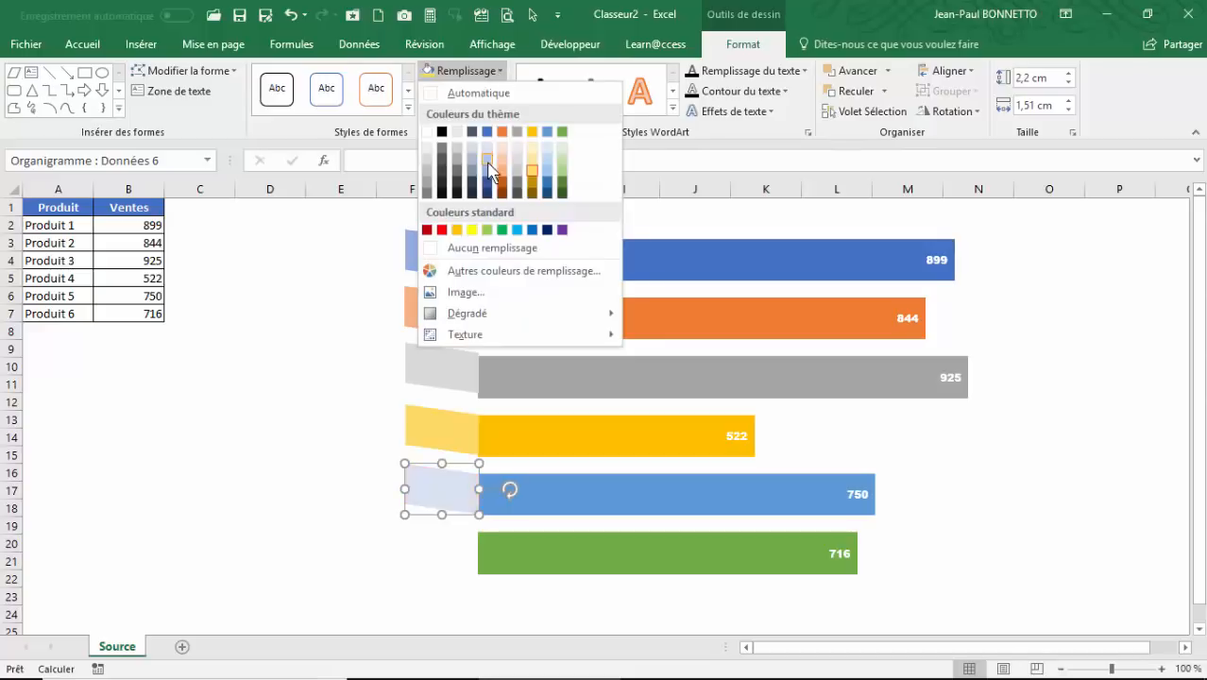
pyautogui.click(547, 169)
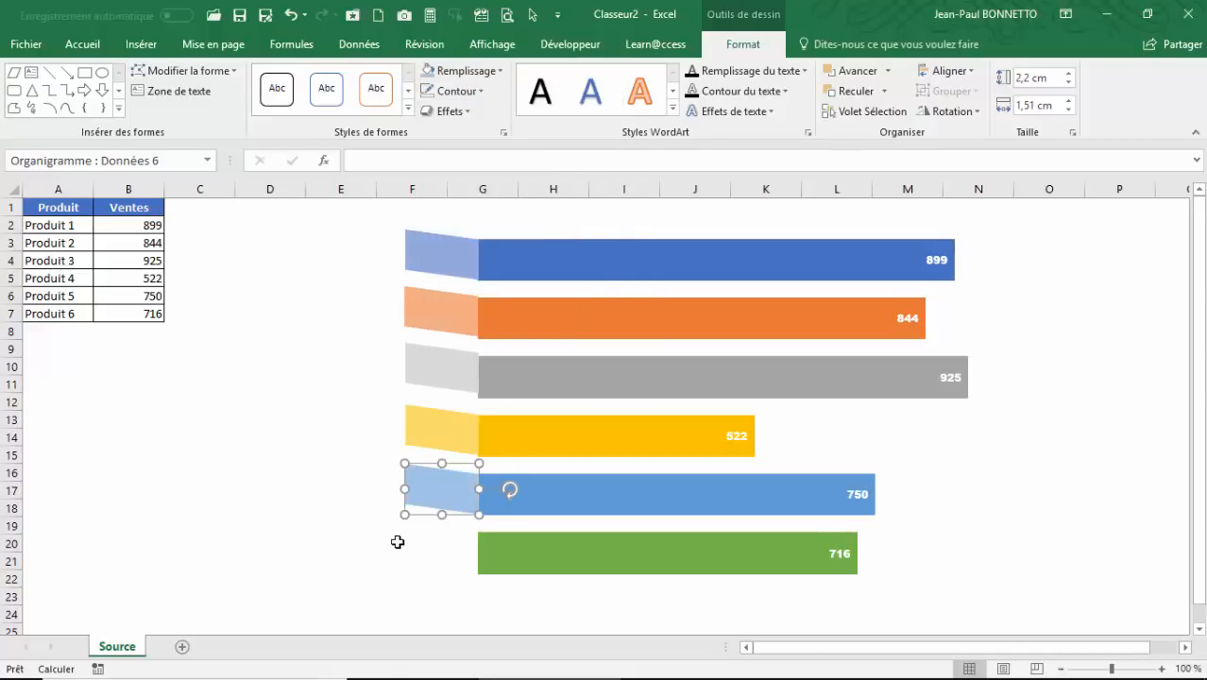
# Duplicate the pale blue parallelogram against the left end of the green 716 bar and fill the copy with light green
pyautogui.hotkey('ctrl', 'd')
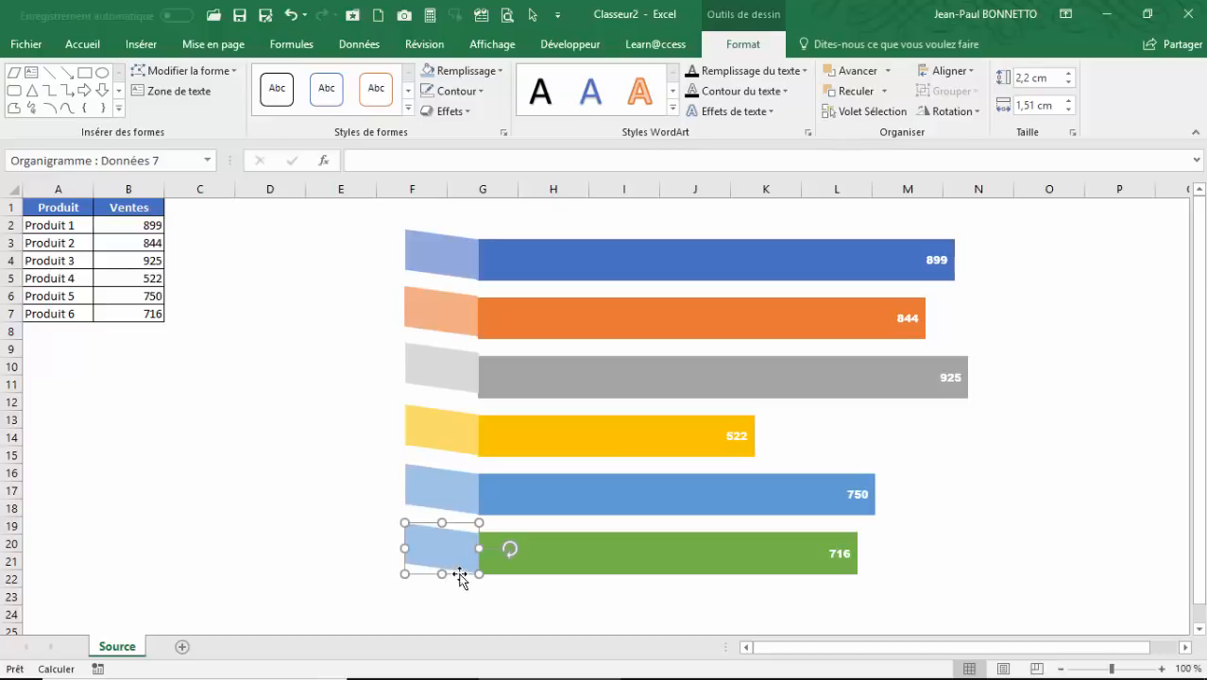
pyautogui.moveTo(460, 574); pyautogui.dragTo(459, 573)
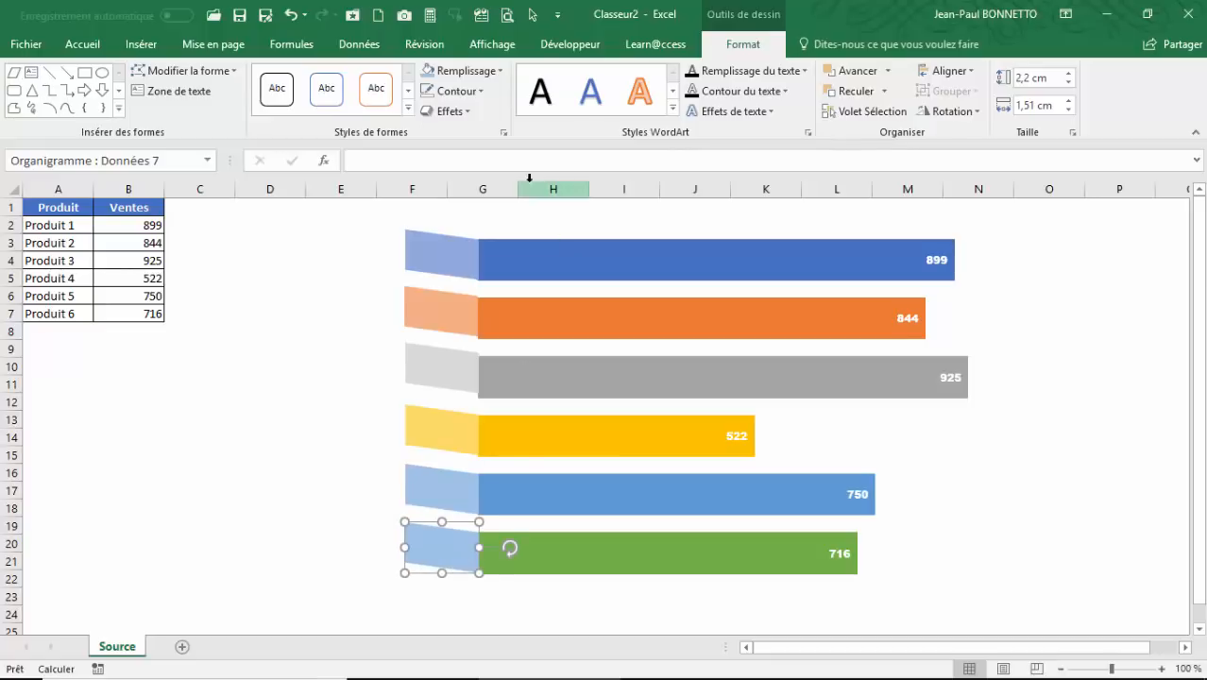
pyautogui.click(499, 72)
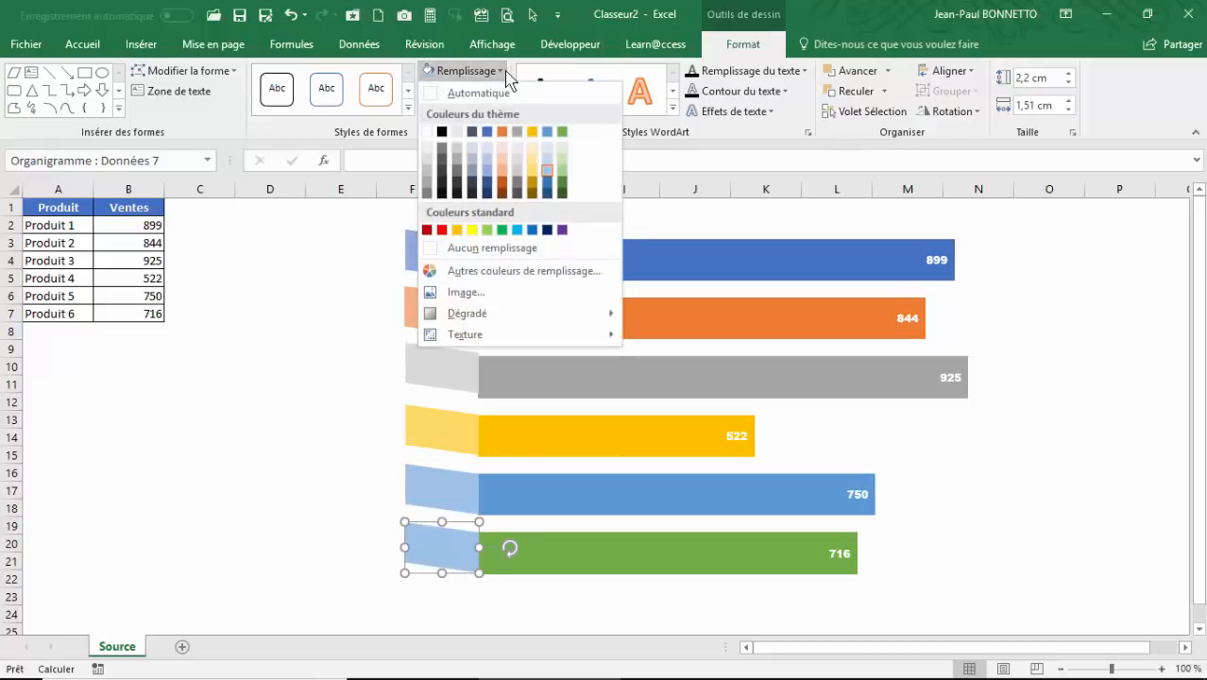
pyautogui.click(563, 178)
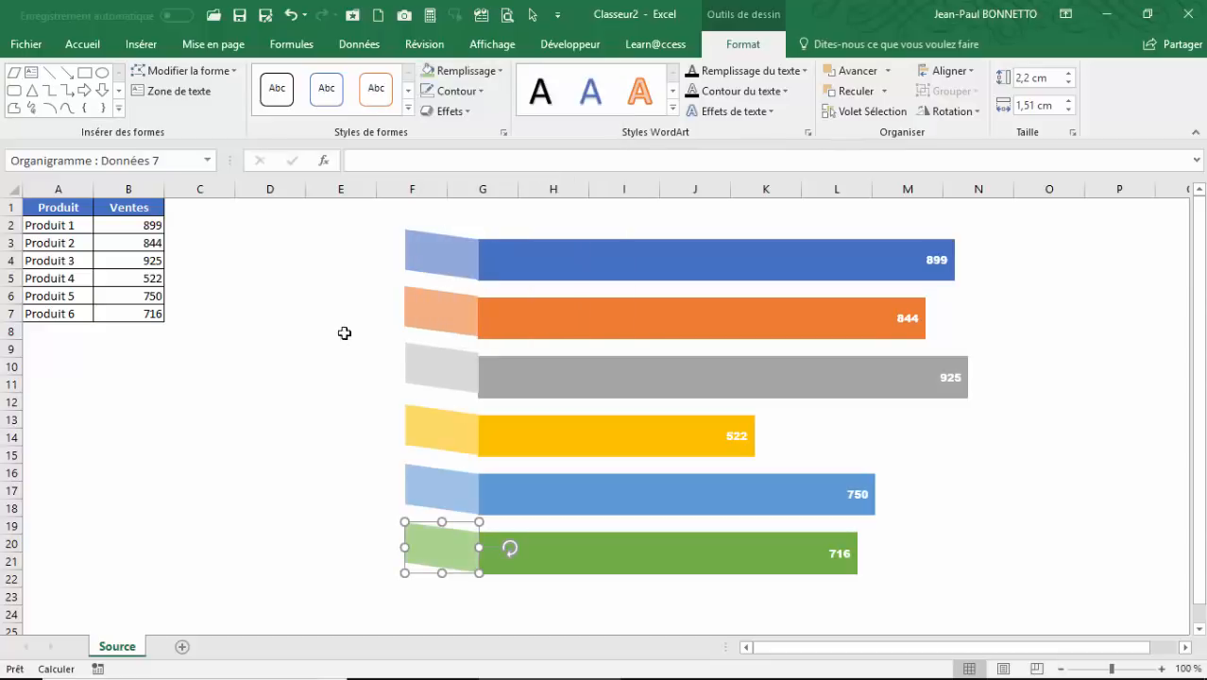
# Select all six parallelograms beside the bars and align them to the right
pyautogui.click(321, 363)
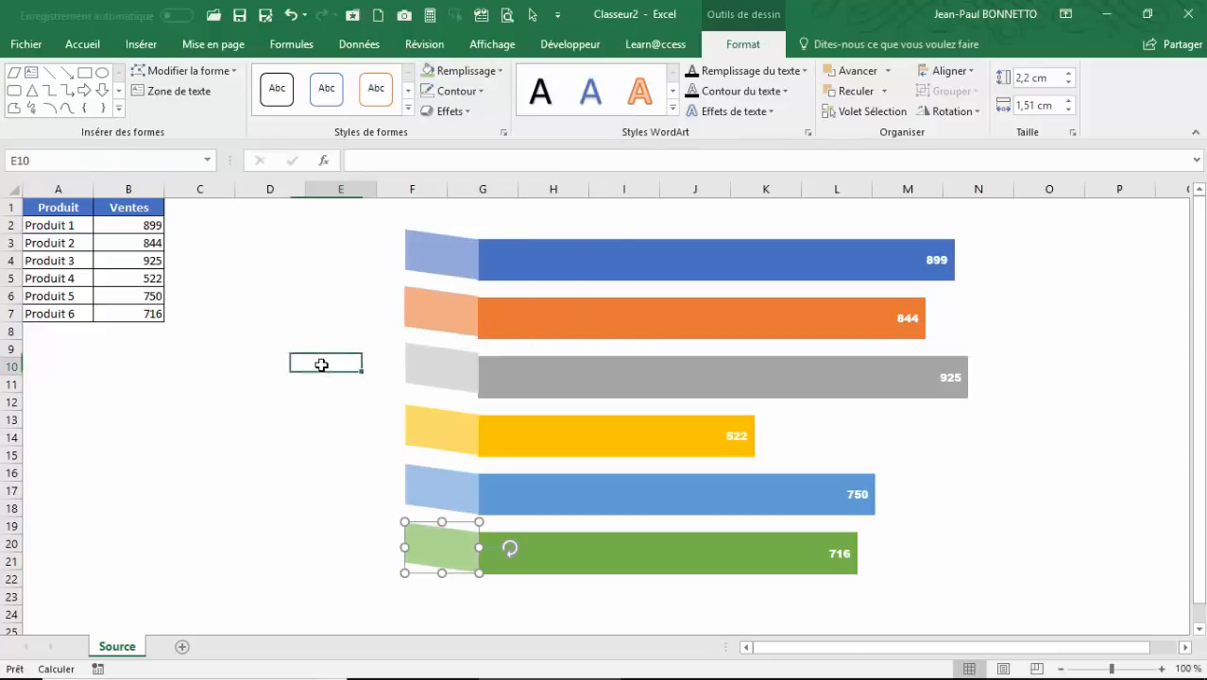
pyautogui.click(451, 261)
pyautogui.keyDown('shift'); pyautogui.click(447, 324); pyautogui.keyUp('shift')
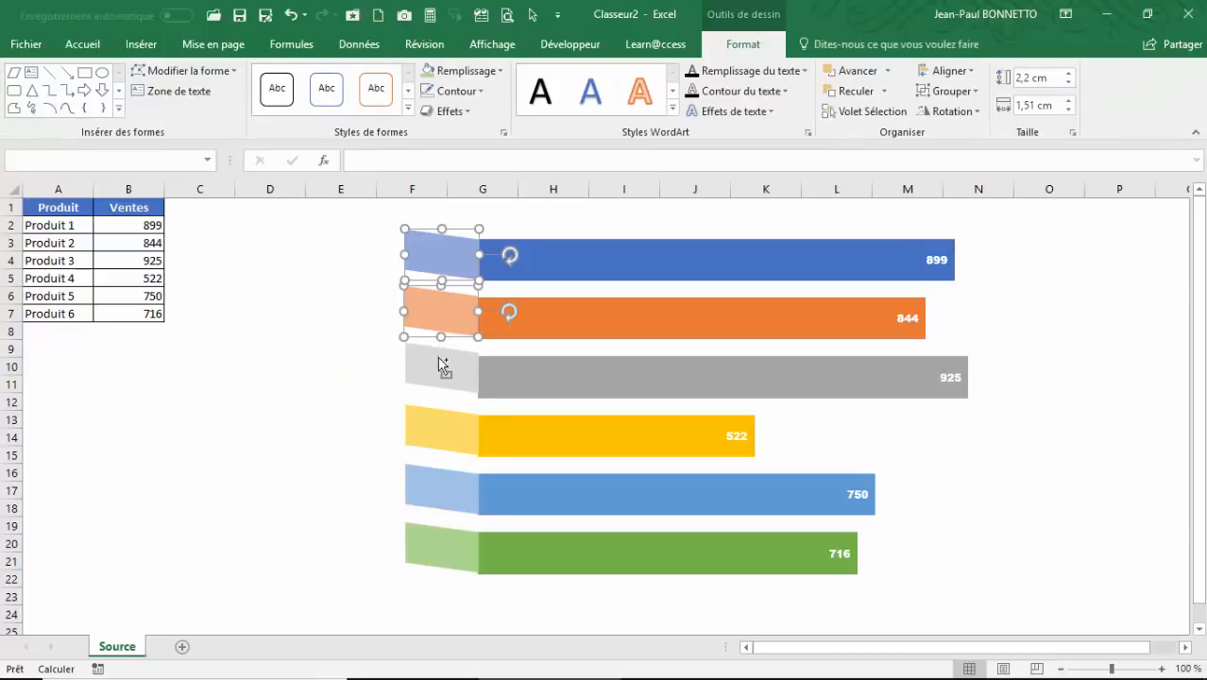
pyautogui.keyDown('shift'); pyautogui.click(441, 366); pyautogui.keyUp('shift')
pyautogui.keyDown('shift'); pyautogui.click(431, 436); pyautogui.keyUp('shift')
pyautogui.keyDown('shift'); pyautogui.click(438, 488); pyautogui.keyUp('shift')
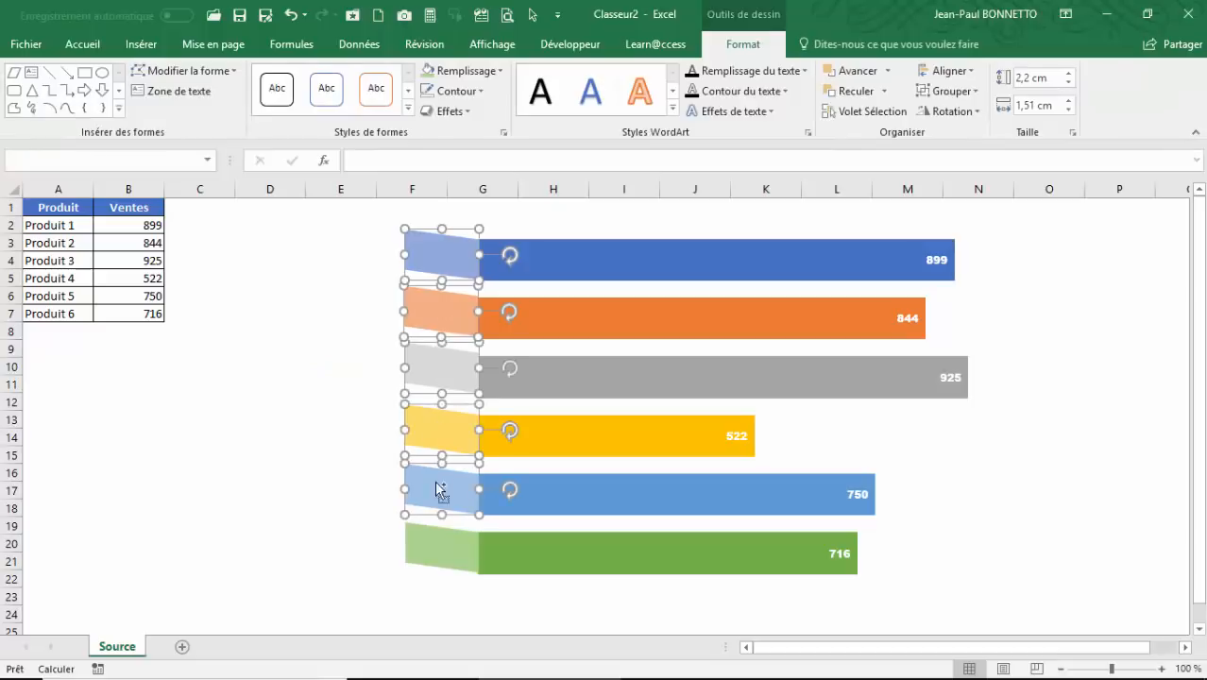
pyautogui.keyDown('shift'); pyautogui.click(438, 535); pyautogui.keyUp('shift')
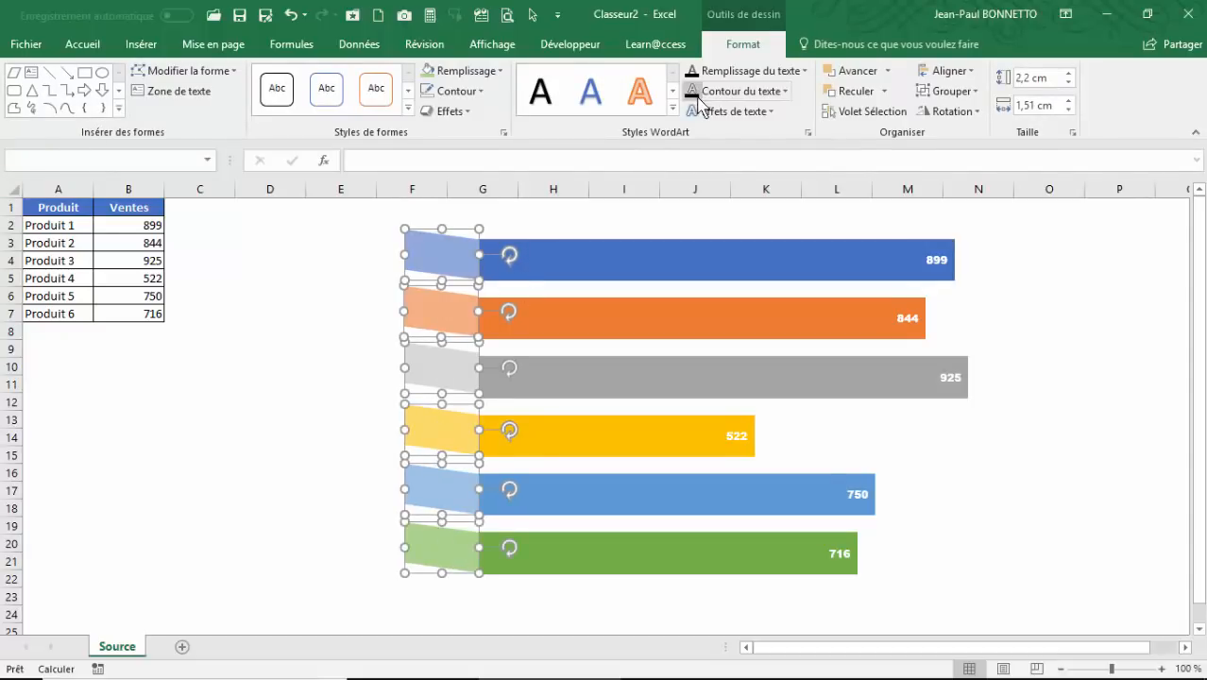
pyautogui.click(969, 73)
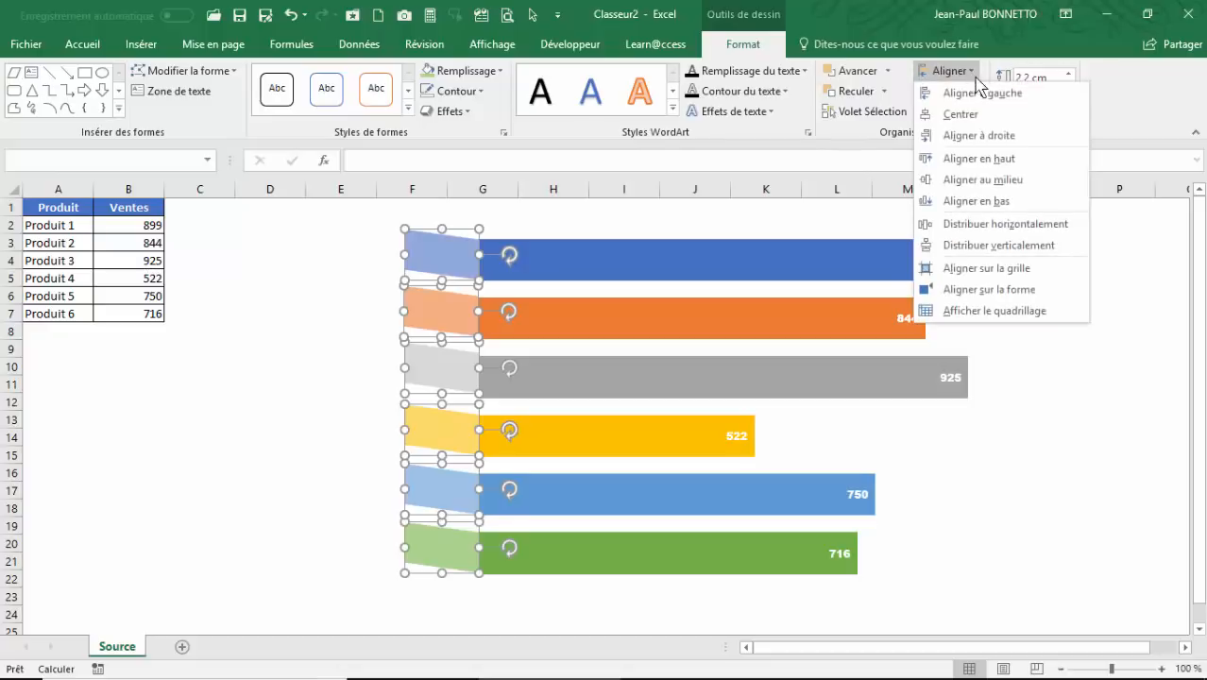
pyautogui.click(992, 140)
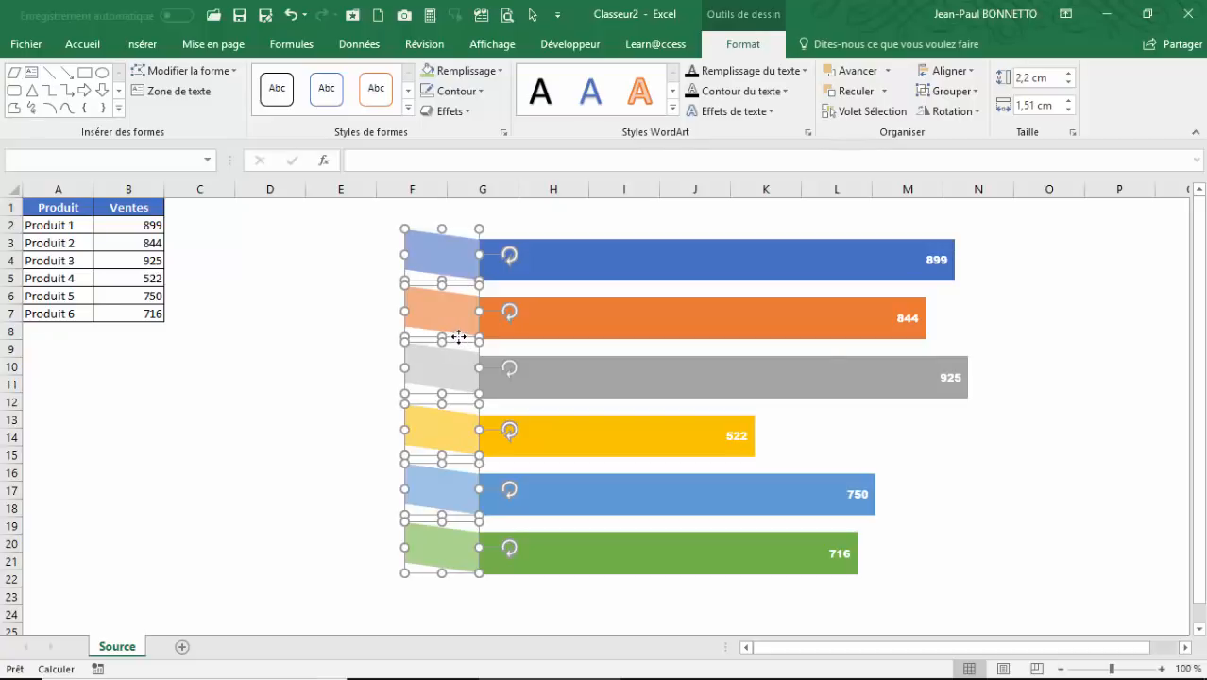
# Nudge the six selected parallelograms together so they meet the left ends of the bars, and deselect them
pyautogui.moveTo(458, 337); pyautogui.dragTo(457, 338)
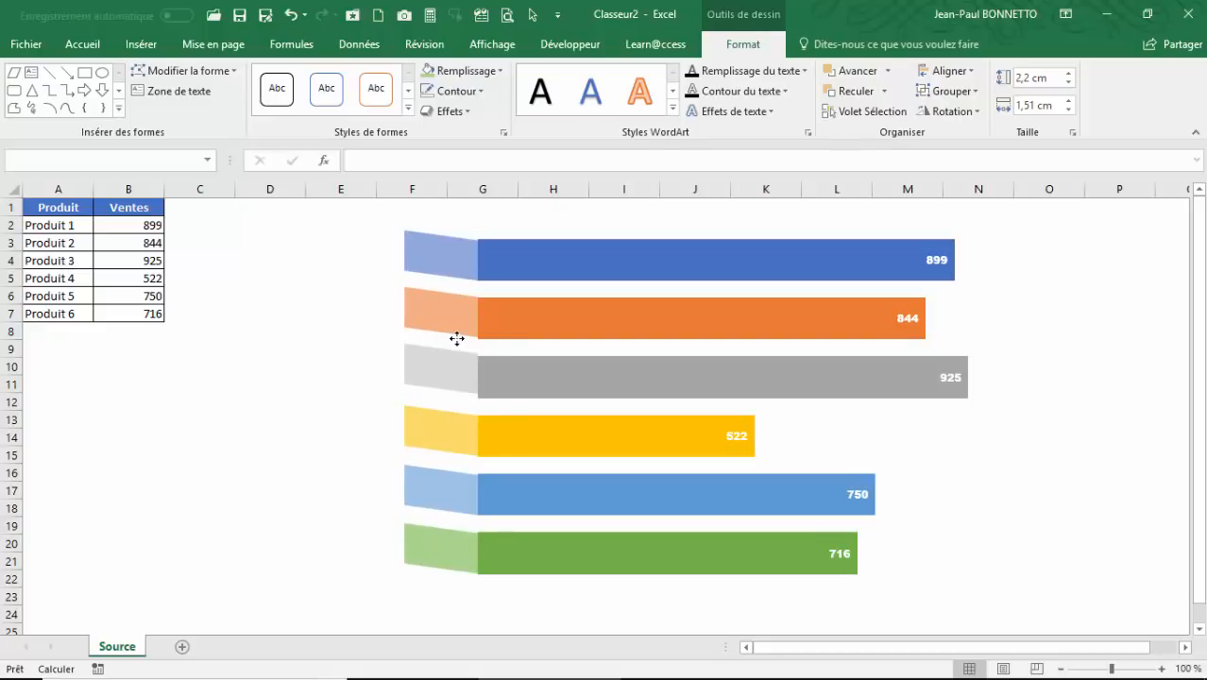
pyautogui.press('Up')
pyautogui.press('Up')
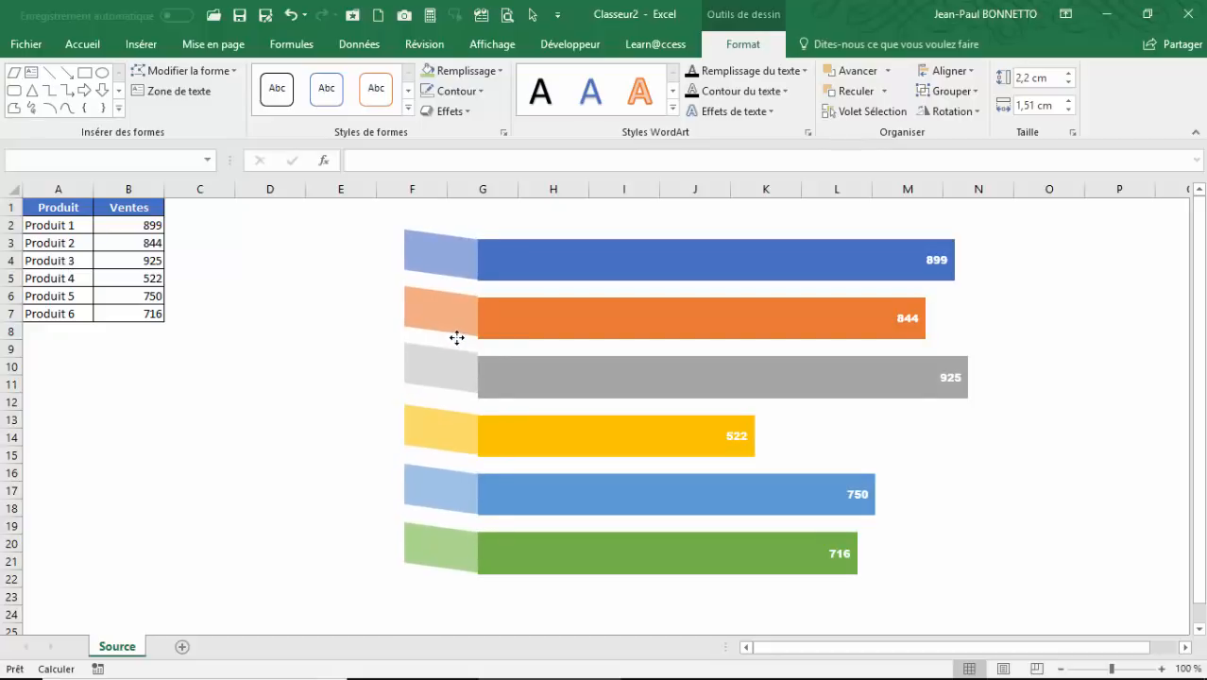
pyautogui.click(257, 416)
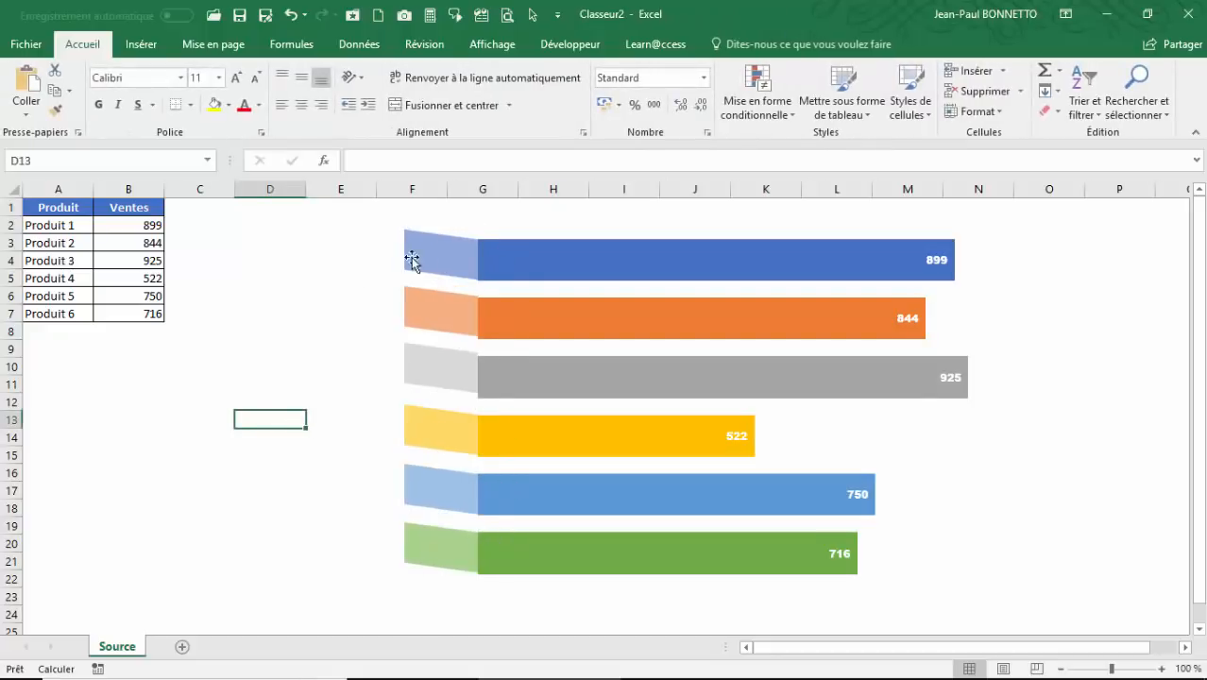
# Move the light orange parallelogram slightly down and stretch its lower edge to match the height of the 844 bar
pyautogui.click(453, 309)
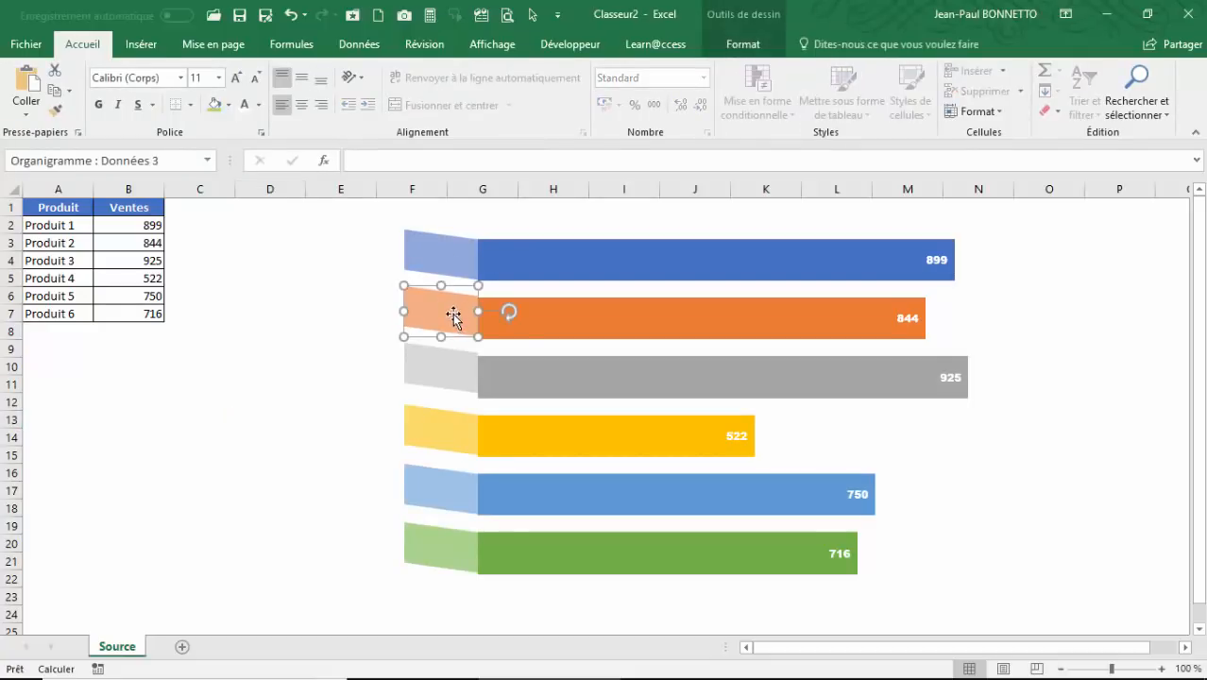
pyautogui.moveTo(458, 316); pyautogui.dragTo(454, 316)
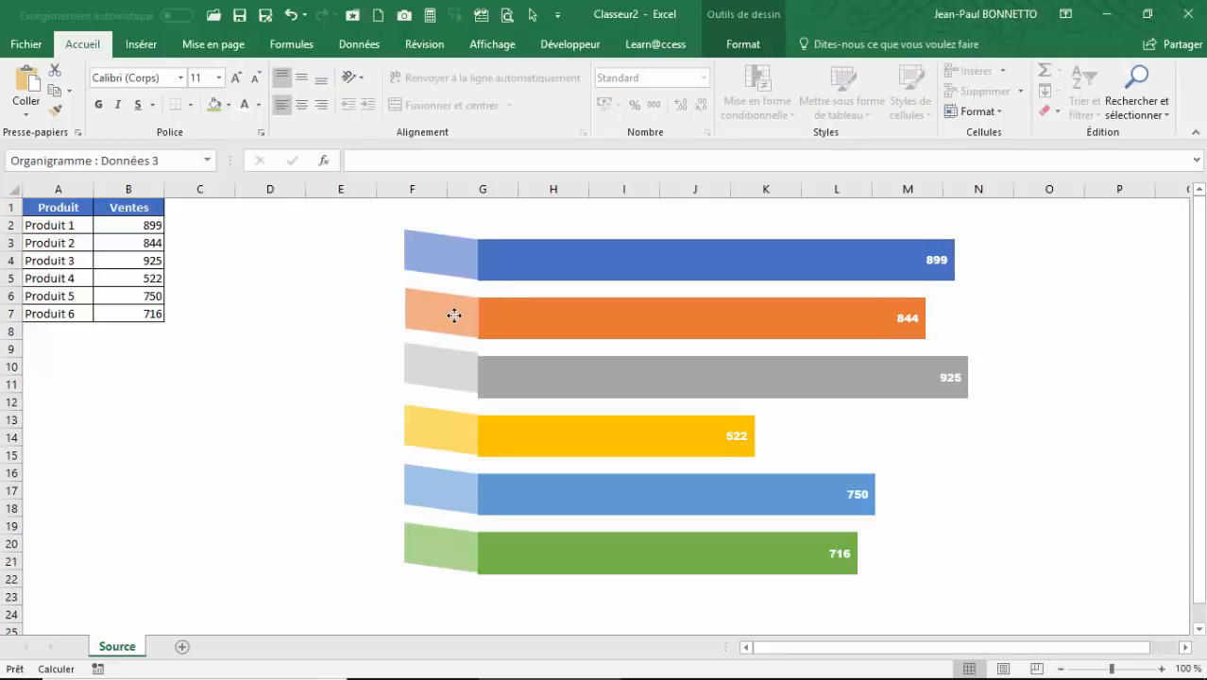
pyautogui.click(454, 314)
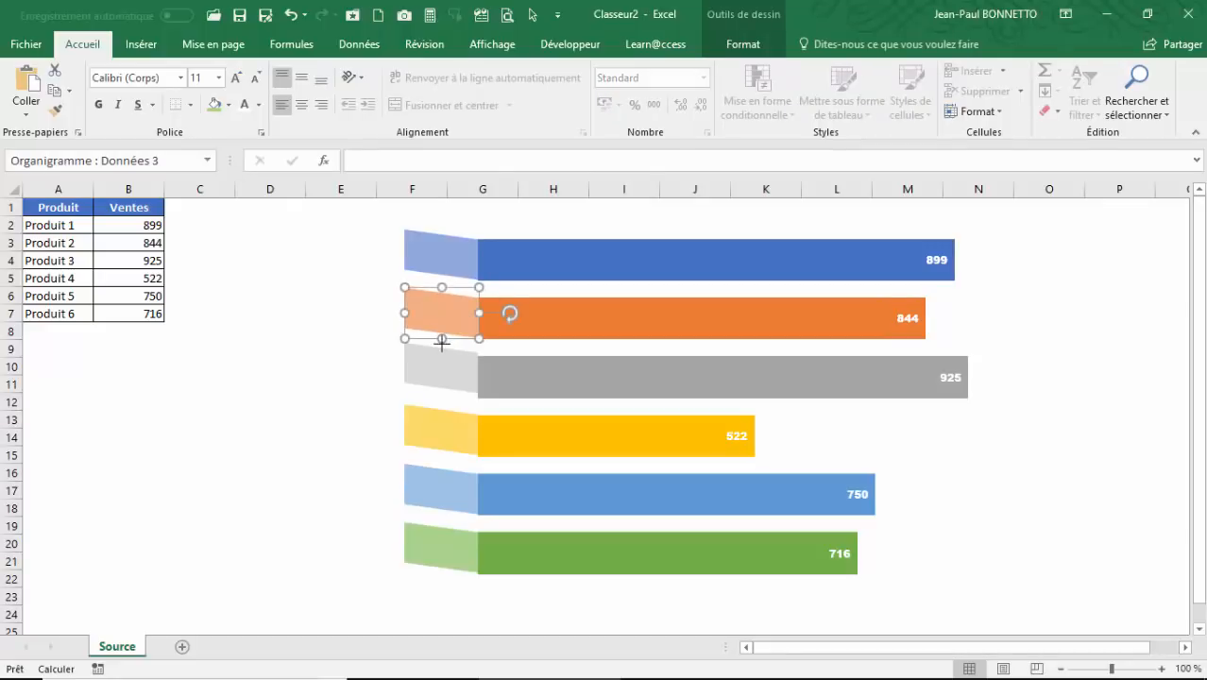
pyautogui.moveTo(441, 341); pyautogui.dragTo(441, 342)
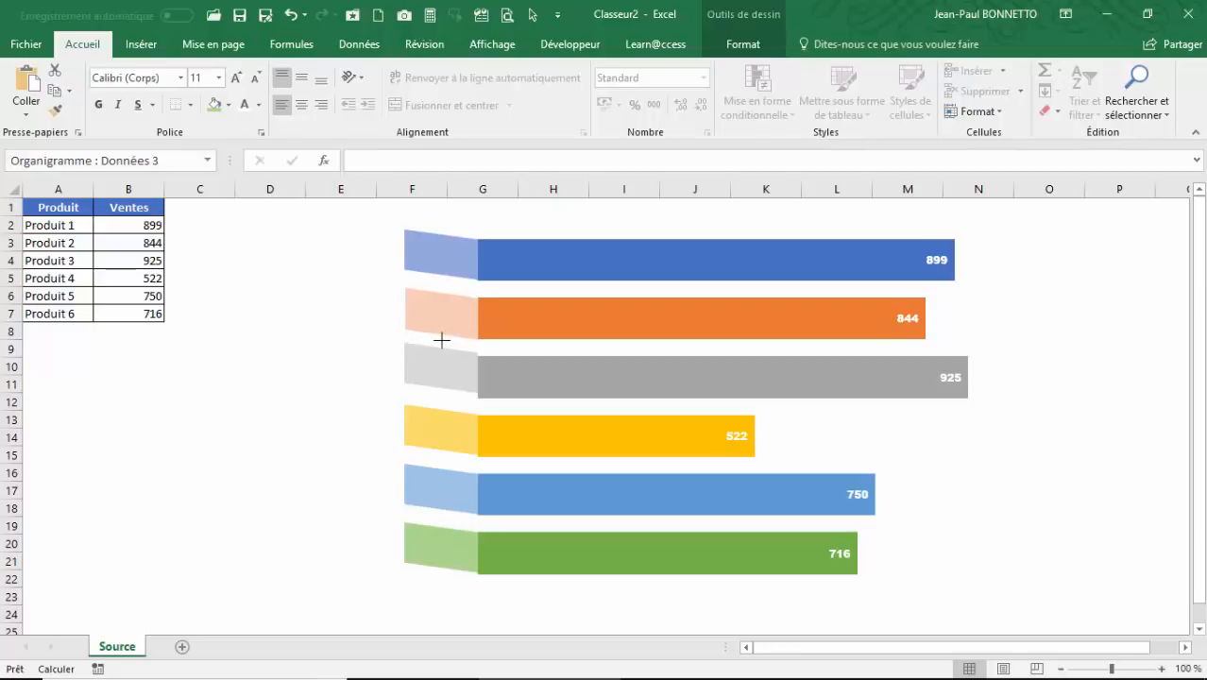
pyautogui.click(440, 338)
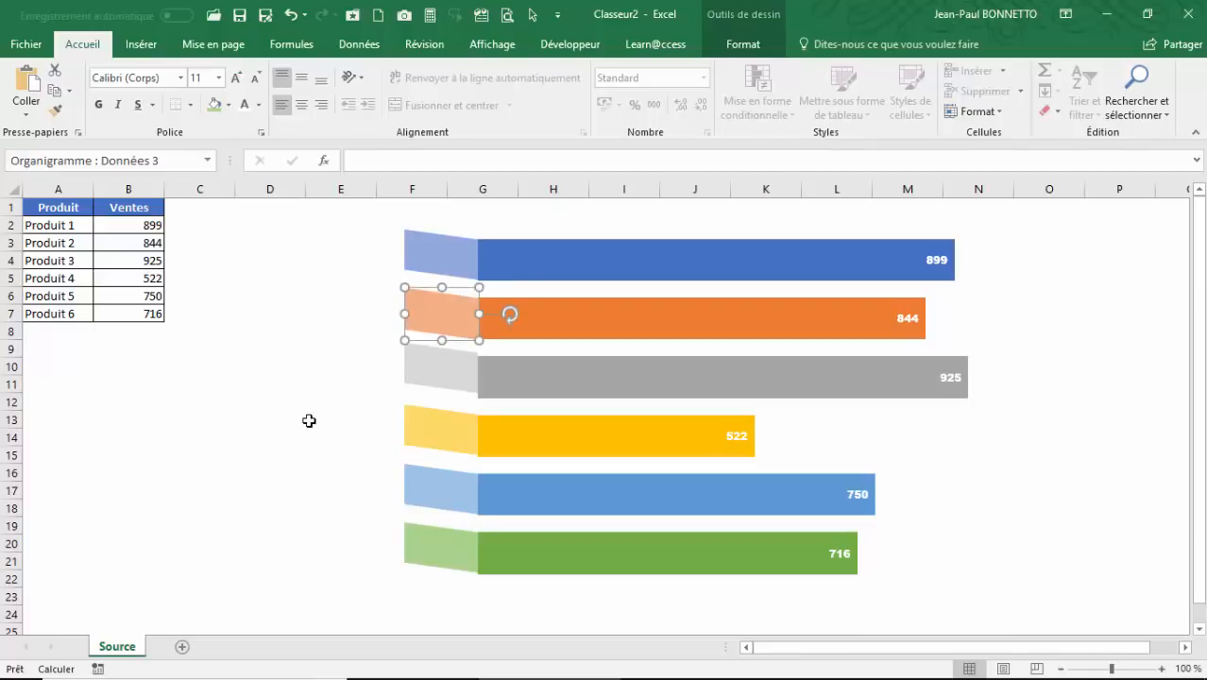
# Adjust the light grey and light yellow parallelograms so their lower edges match the bottoms of the 925 and 522 bars
pyautogui.scroll(2, 306, 420)
pyautogui.scroll(-1, 363, 452)
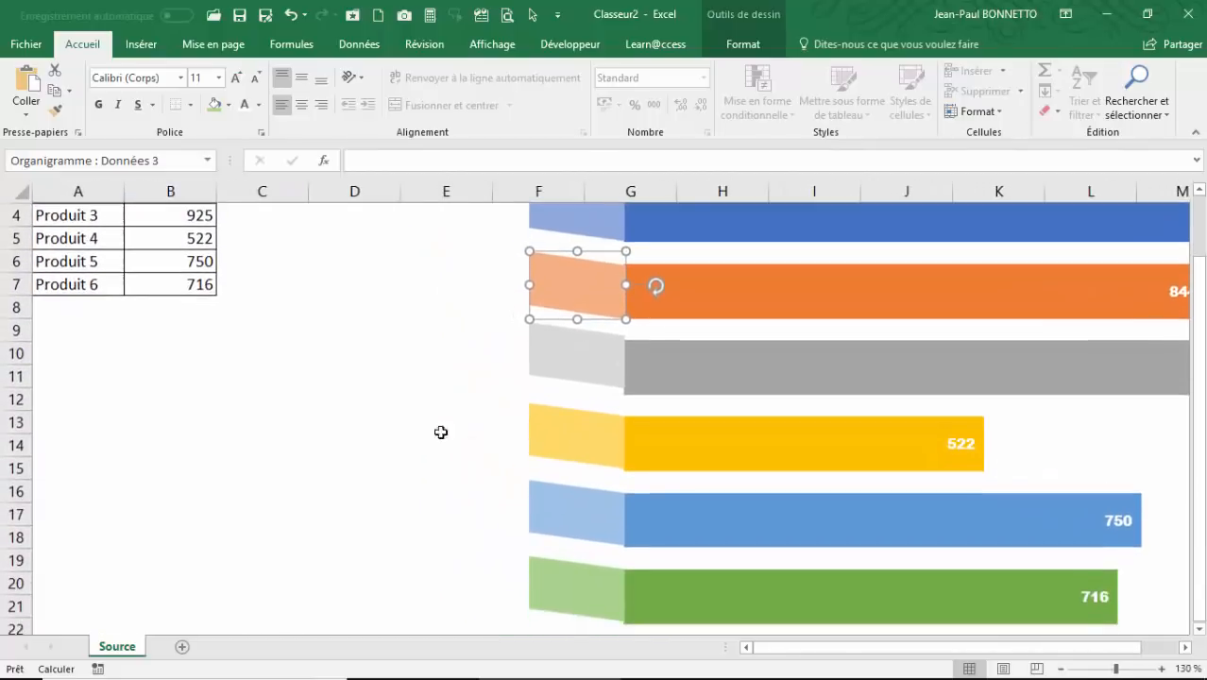
pyautogui.click(603, 361)
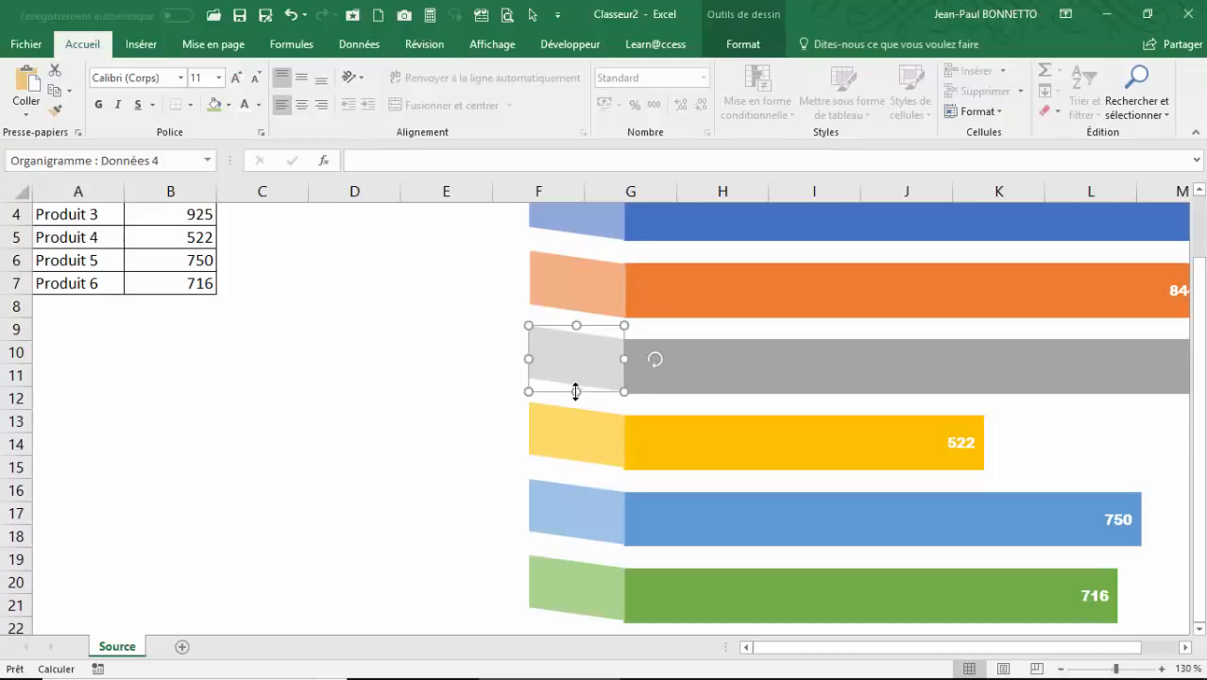
pyautogui.moveTo(575, 392); pyautogui.dragTo(574, 395)
pyautogui.click(584, 458)
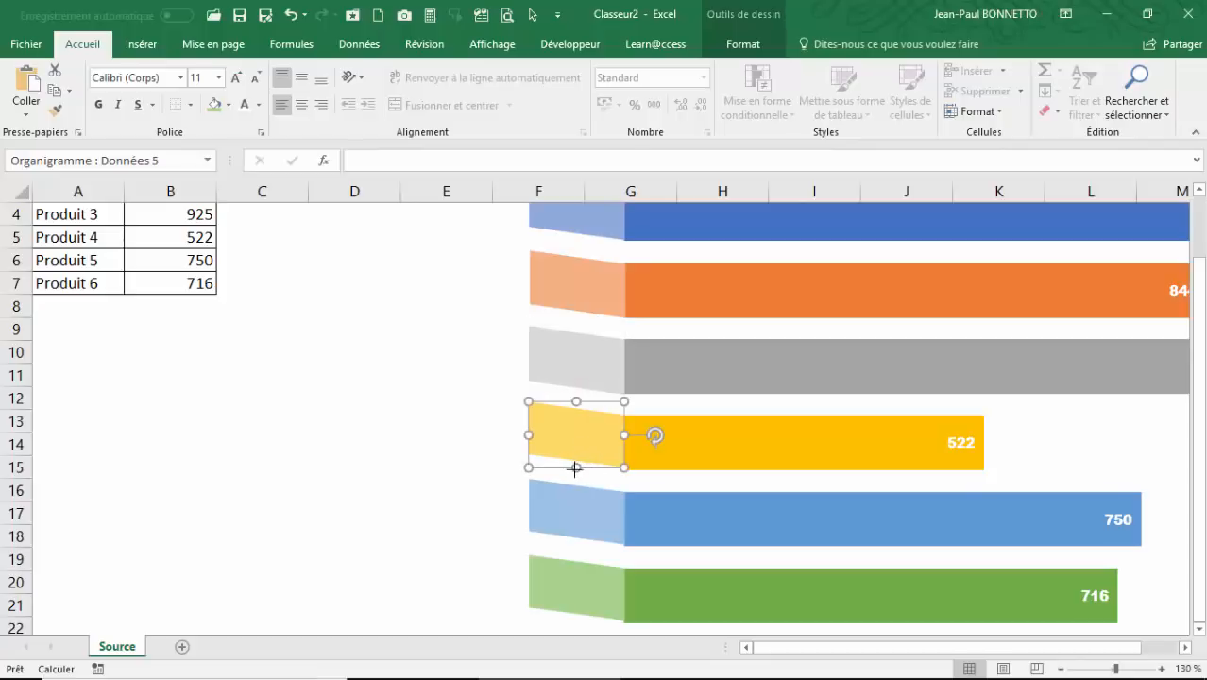
pyautogui.moveTo(575, 467); pyautogui.dragTo(574, 471)
# Stretch the lower edges of the pale blue and light green parallelograms to match the bottoms of the 750 and 716 bars
pyautogui.click(590, 521)
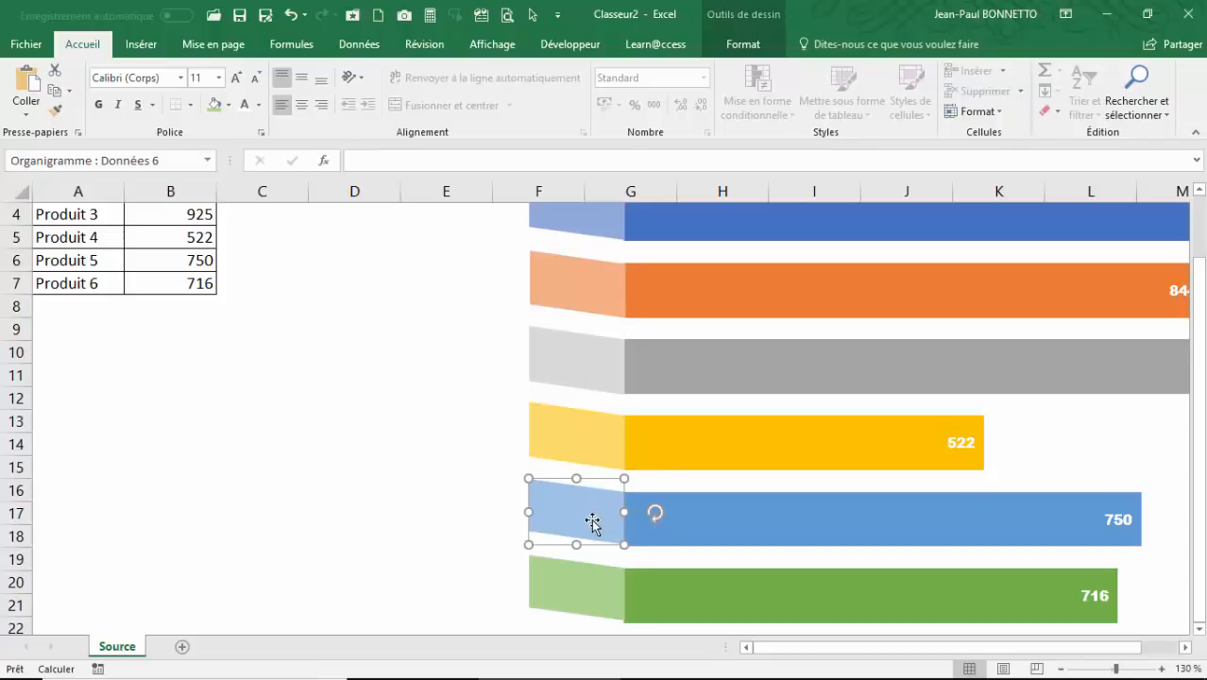
pyautogui.moveTo(575, 545); pyautogui.dragTo(574, 546)
pyautogui.click(597, 609)
pyautogui.moveTo(574, 619); pyautogui.dragTo(573, 623)
pyautogui.scroll(-1, 458, 506)
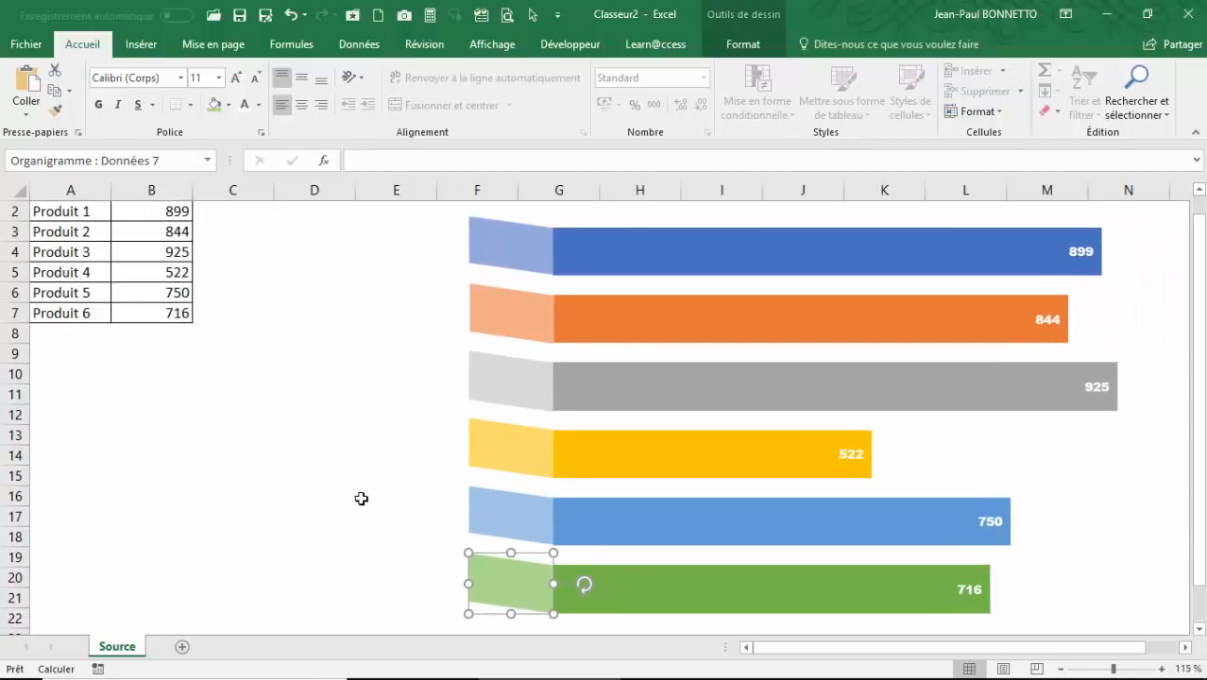
pyautogui.scroll(-1, 323, 469)
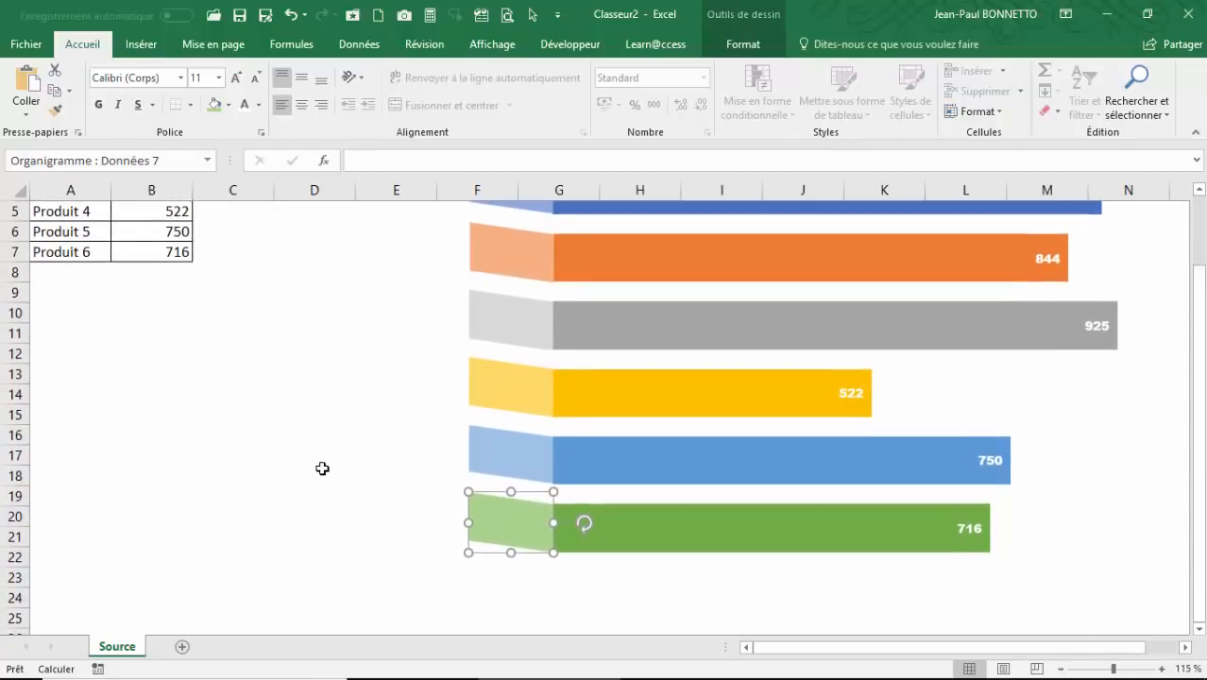
pyautogui.scroll(1, 323, 470)
pyautogui.scroll(-1, 321, 467)
pyautogui.click(230, 457)
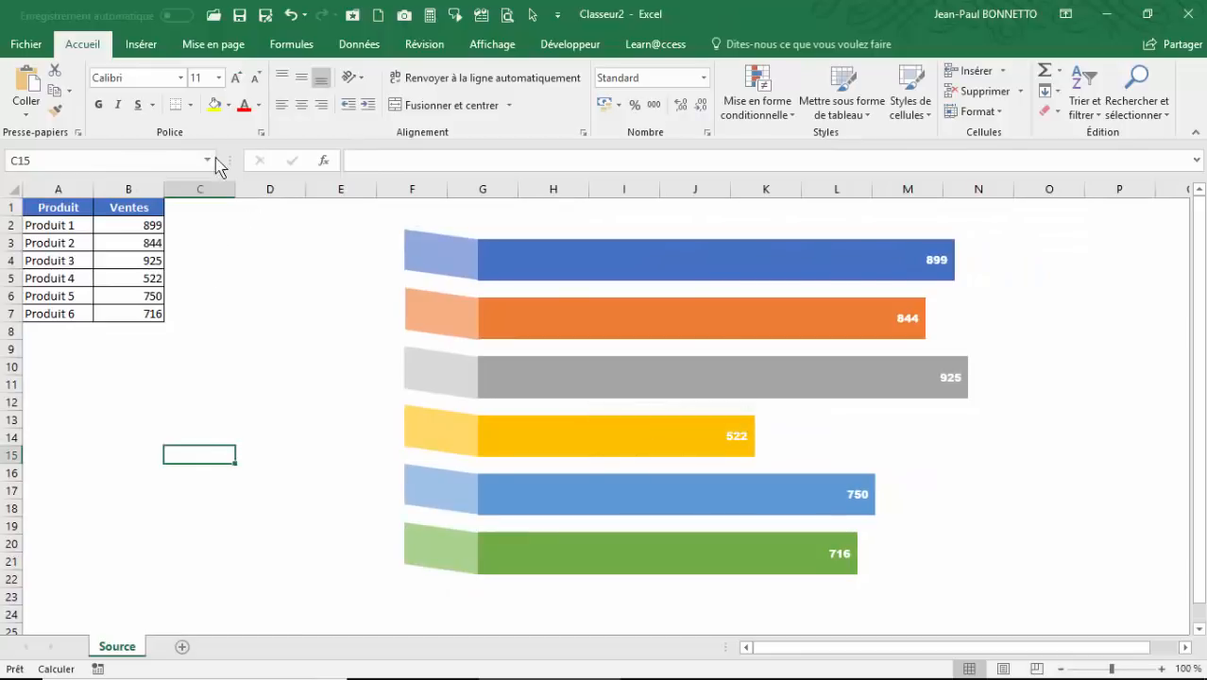
# Insert a text box about 2.33 cm wide and 1.06 cm high around cells D6:D7, between the table and the chart
pyautogui.click(142, 45)
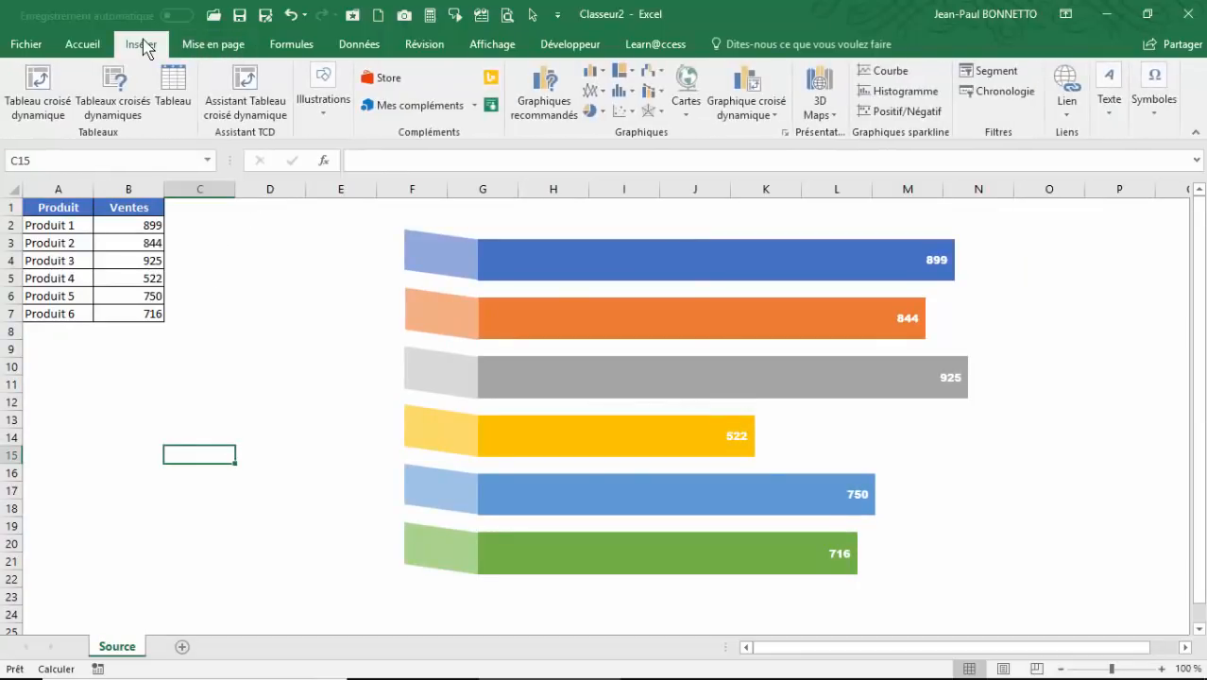
pyautogui.click(322, 109)
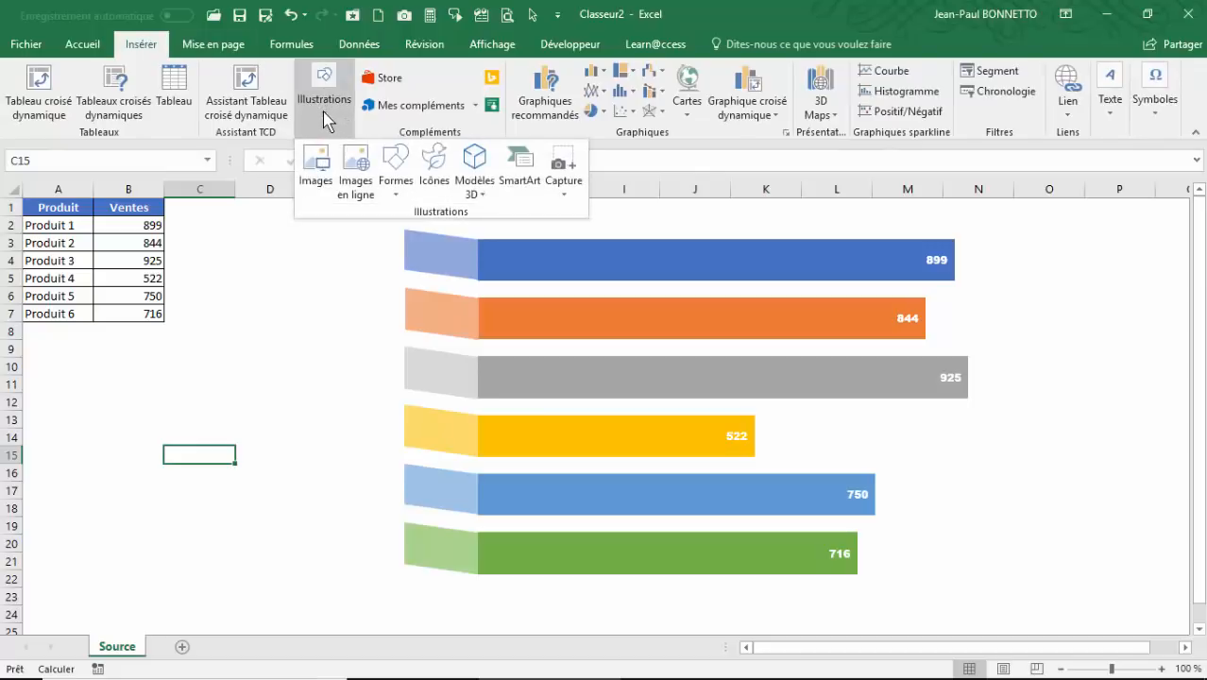
pyautogui.click(395, 188)
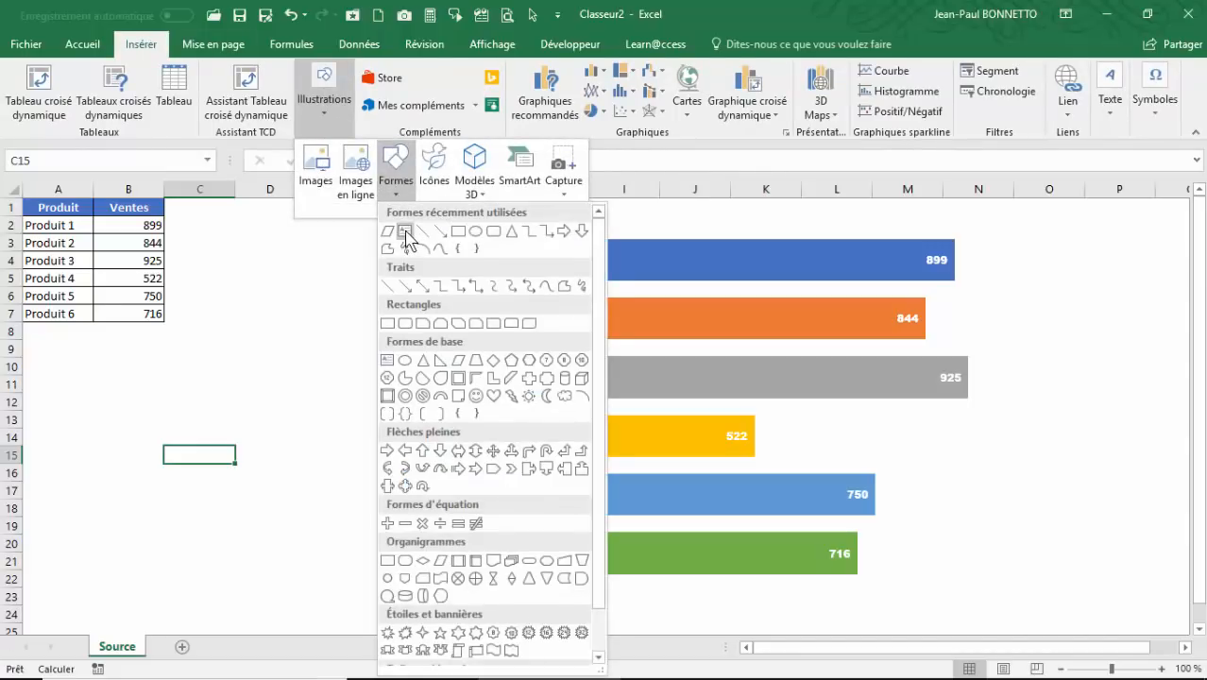
pyautogui.click(405, 232)
pyautogui.moveTo(233, 294); pyautogui.dragTo(314, 331)
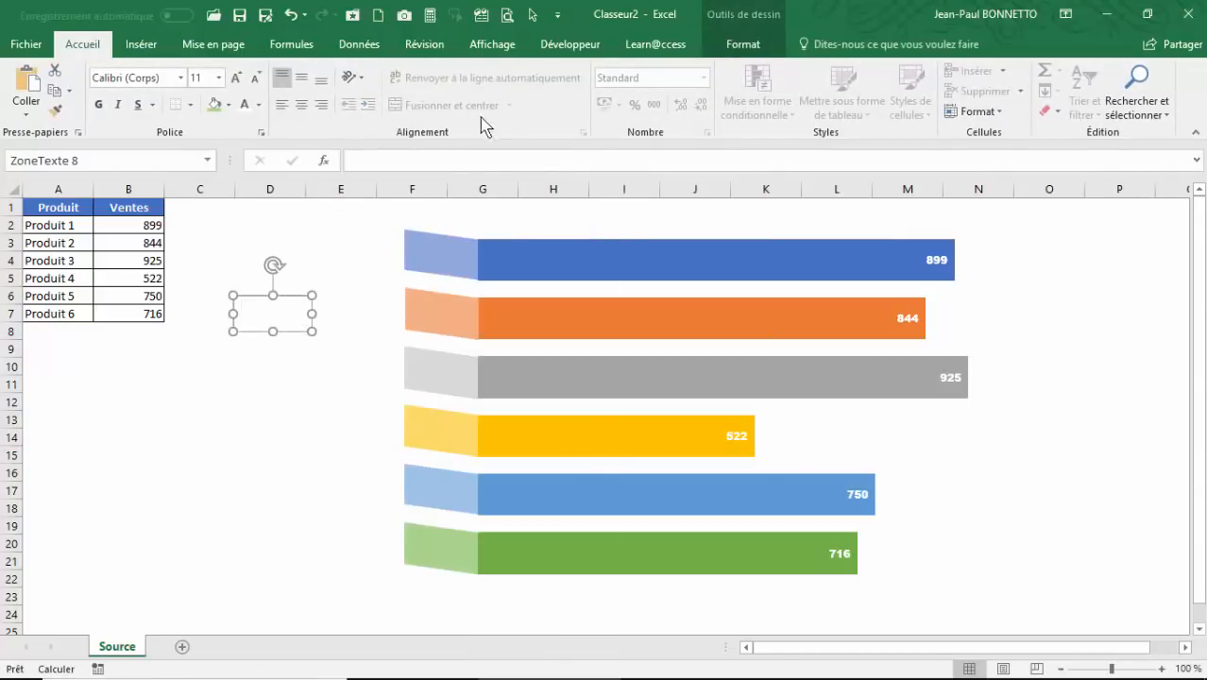
# Remove the fill and the outline of the new text box
pyautogui.click(742, 44)
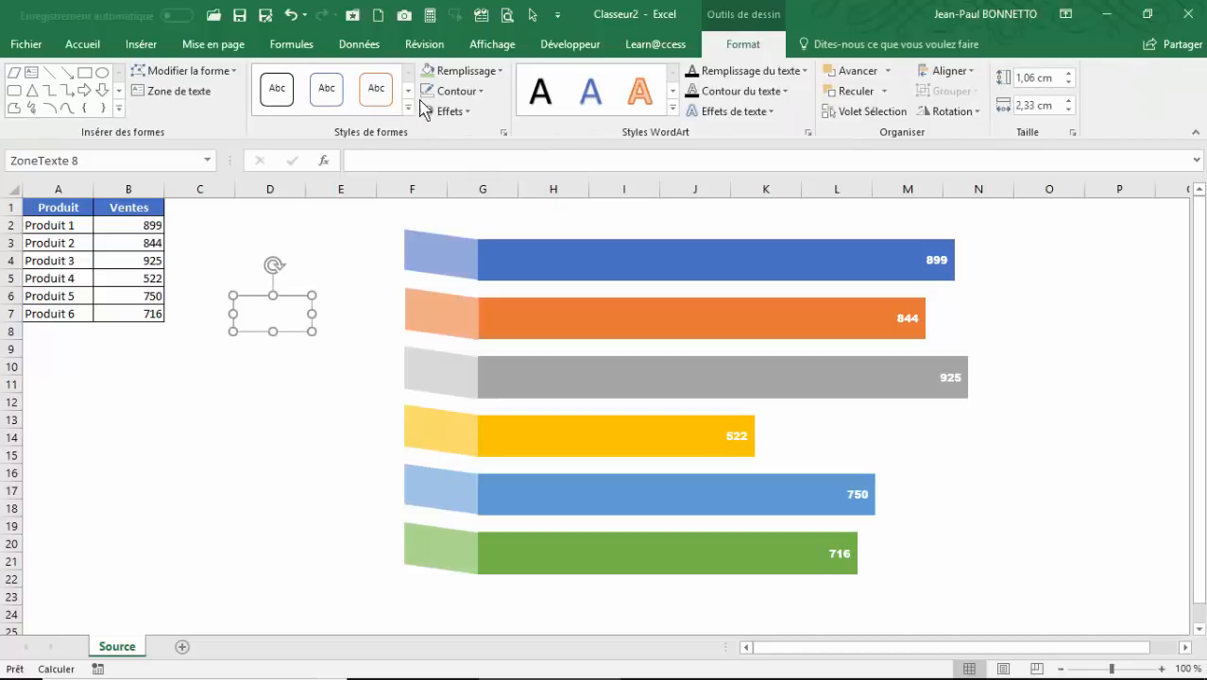
pyautogui.click(498, 71)
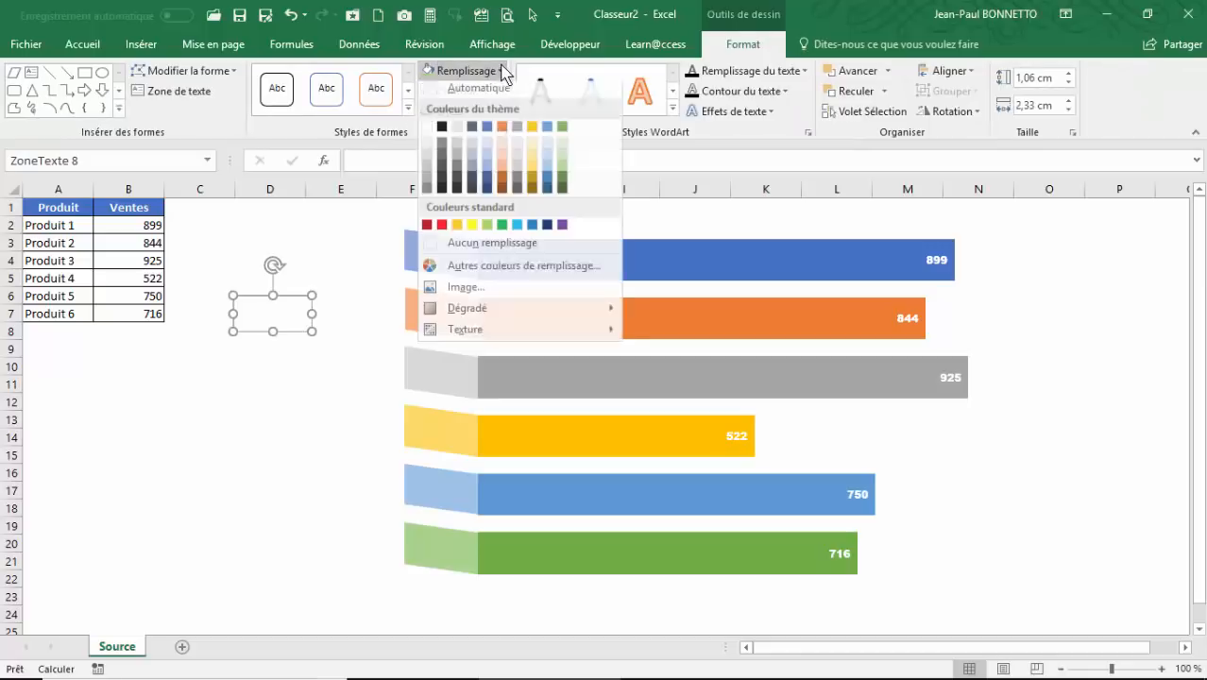
pyautogui.click(476, 246)
pyautogui.click(469, 111)
pyautogui.click(469, 111)
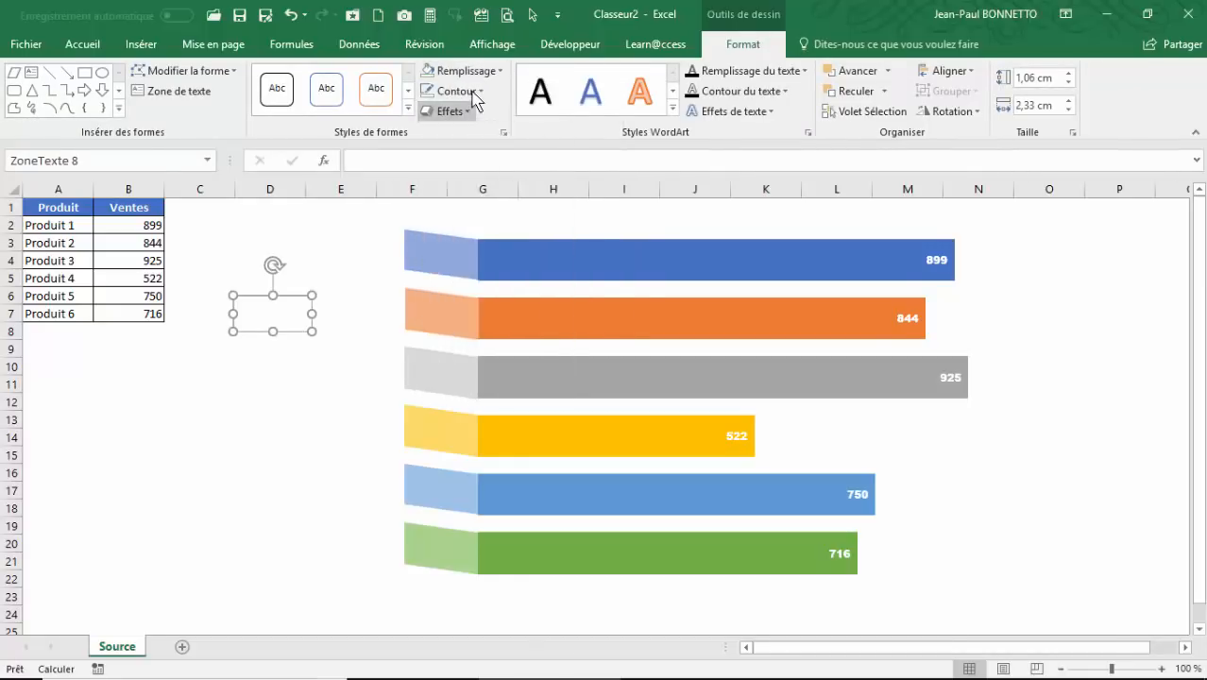
pyautogui.click(456, 90)
pyautogui.click(435, 269)
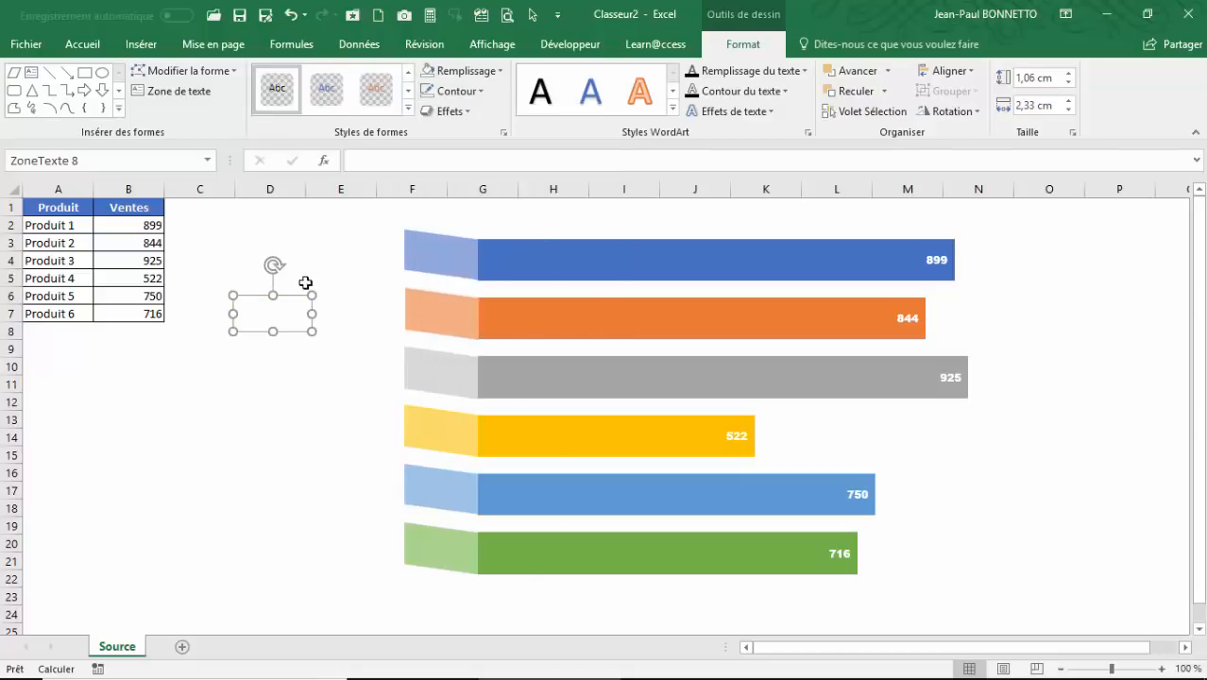
# Shift the text box slightly down and link its text to cell A2 with the formula =$A$2
pyautogui.moveTo(290, 296); pyautogui.dragTo(291, 306)
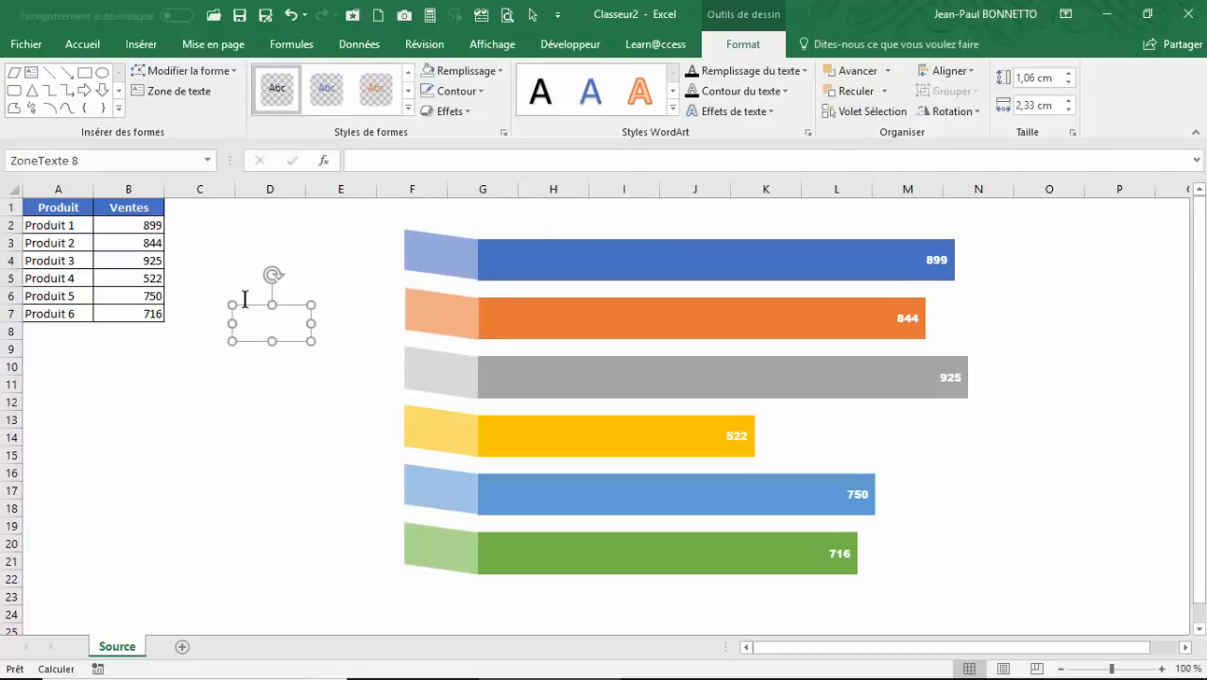
pyautogui.click(373, 157)
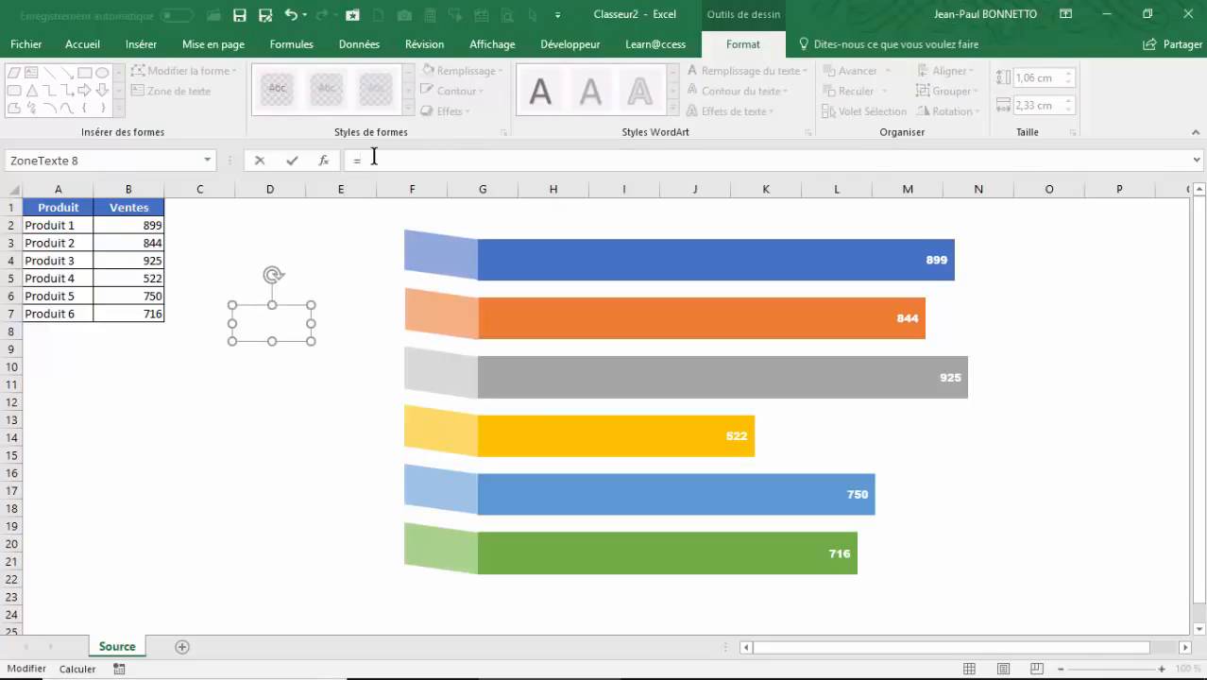
pyautogui.write('=')
pyautogui.click(50, 222)
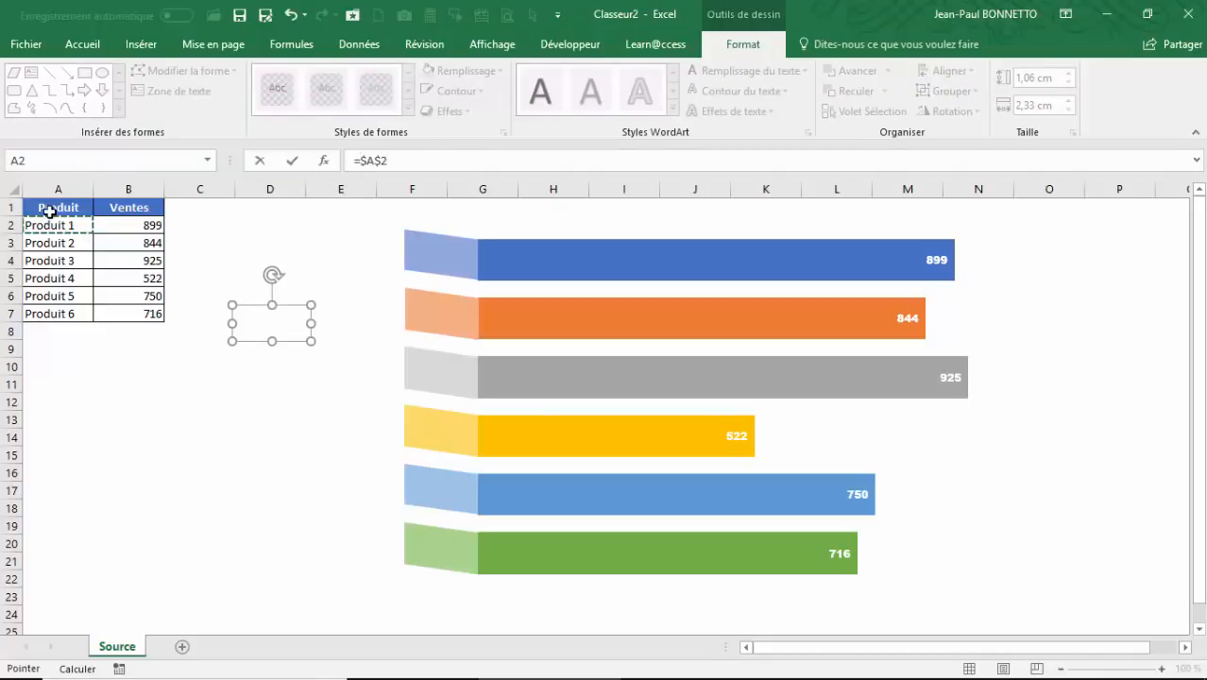
pyautogui.press('Return')
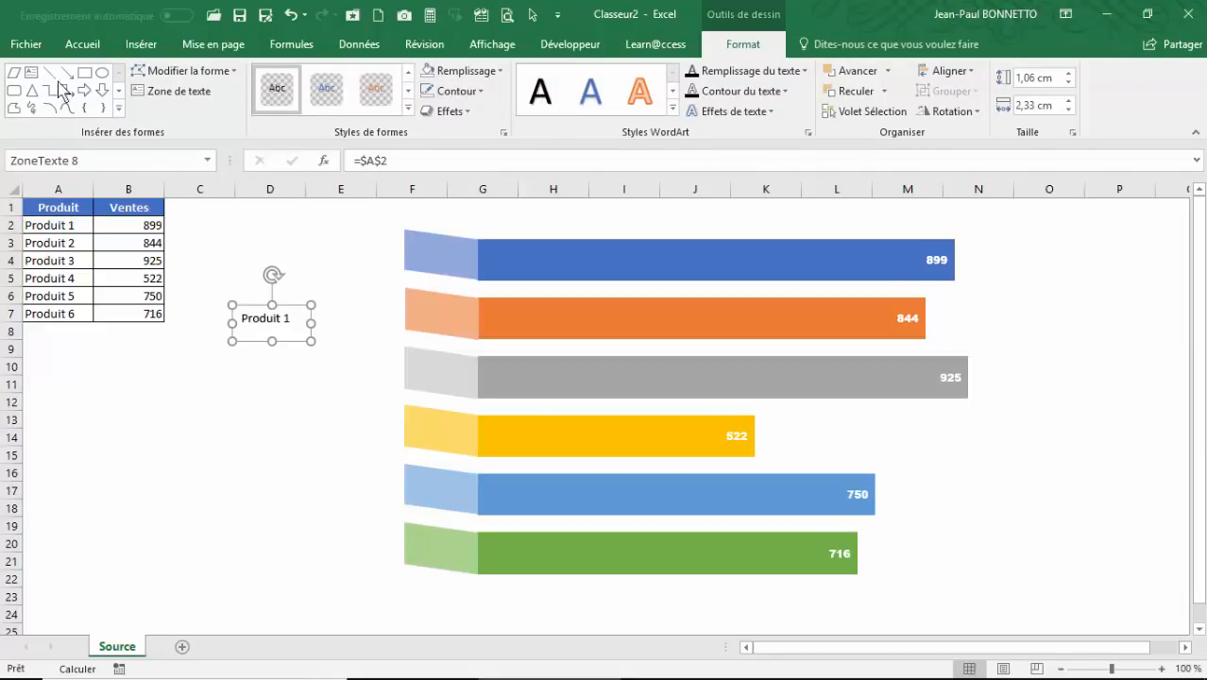
# Make the linked Produit 1 text box bold and centre its text both vertically and horizontally
pyautogui.click(23, 45)
pyautogui.click(38, 42)
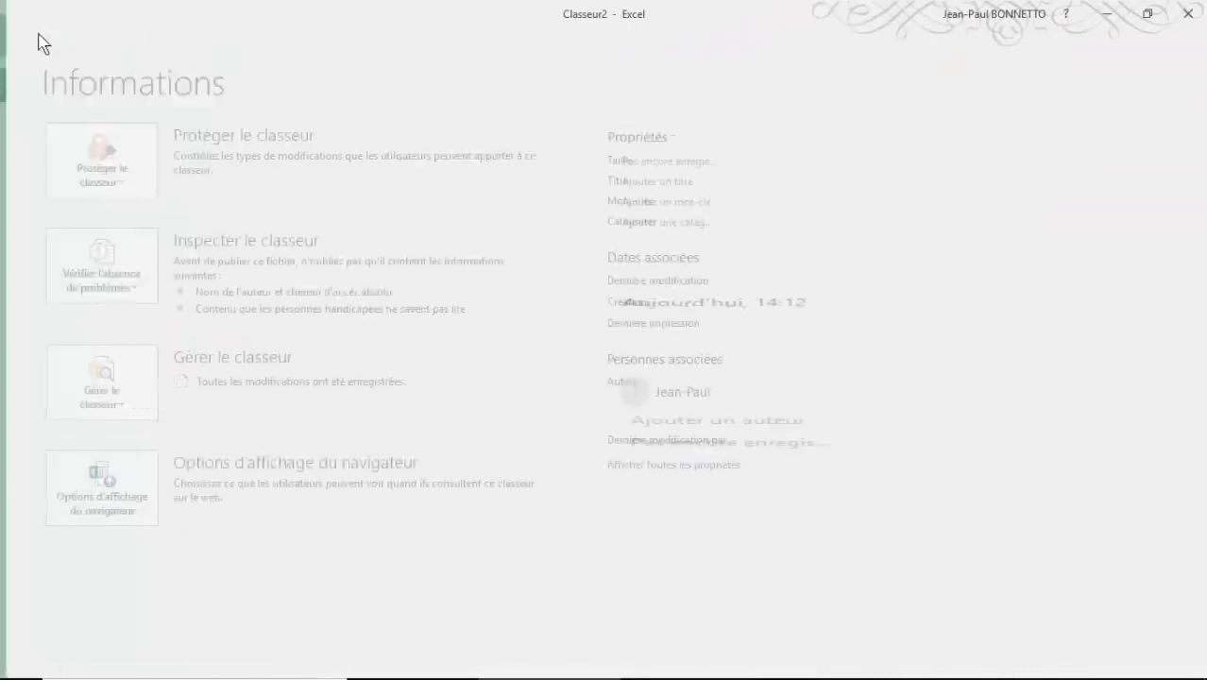
pyautogui.click(82, 44)
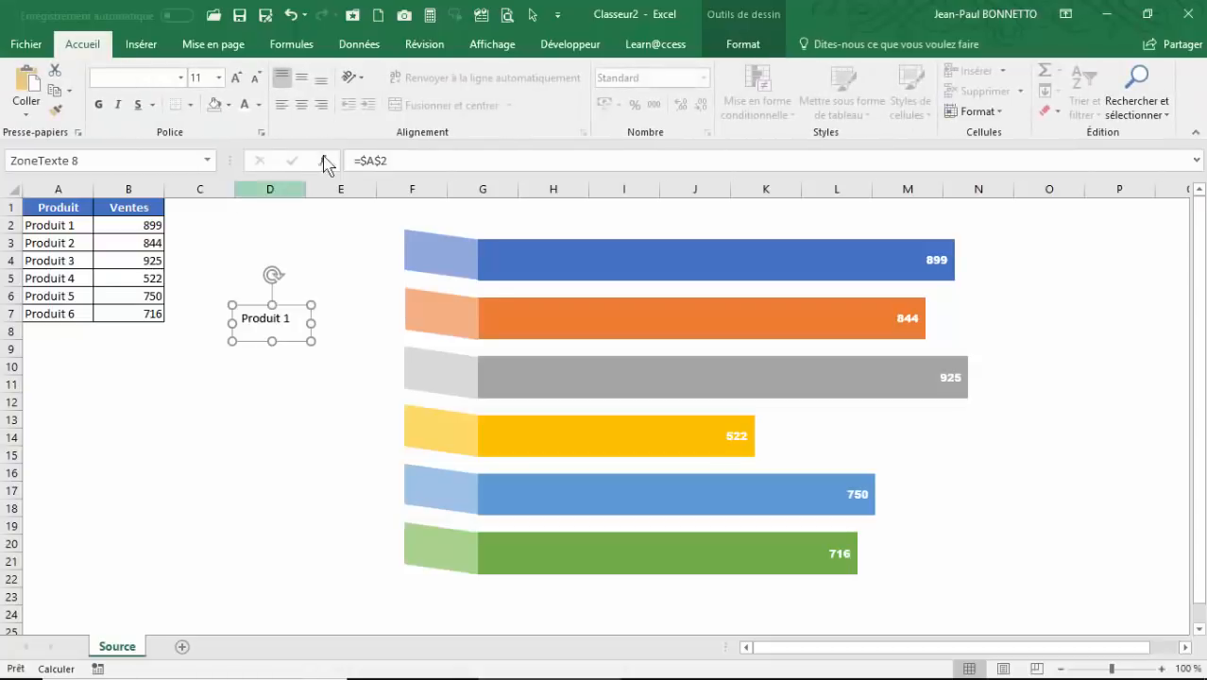
pyautogui.click(302, 79)
pyautogui.click(98, 105)
pyautogui.click(301, 106)
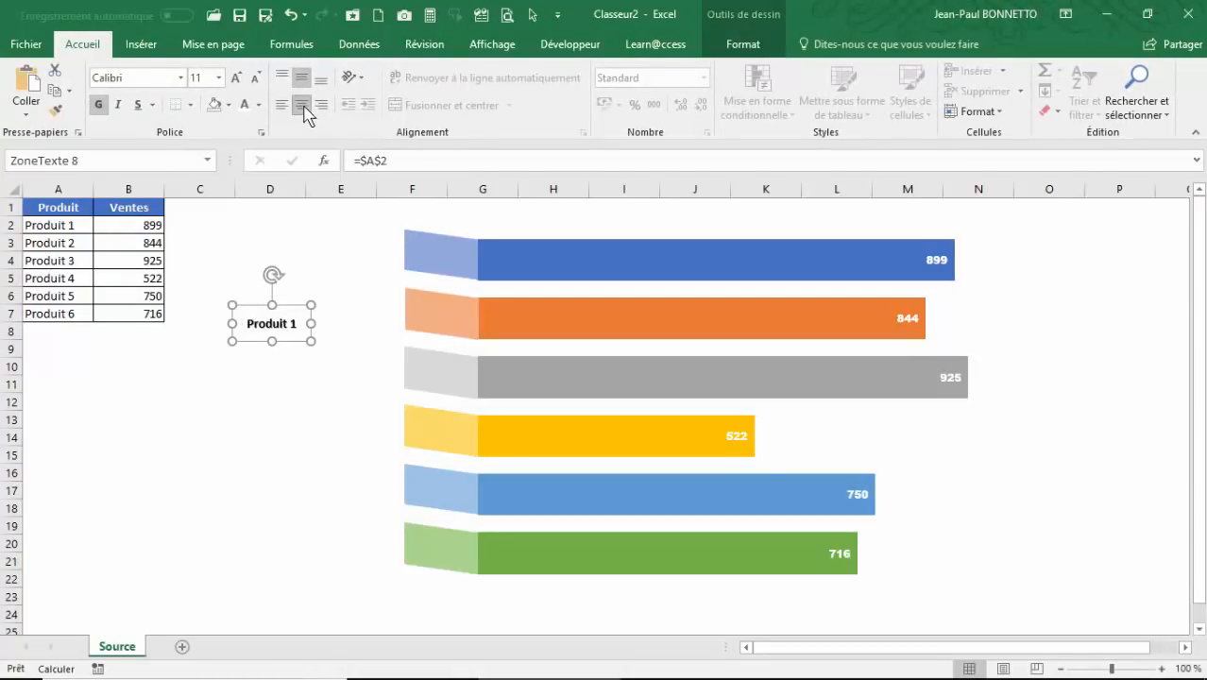
# Change the font of the Produit 1 text box to Arial Black
pyautogui.click(181, 77)
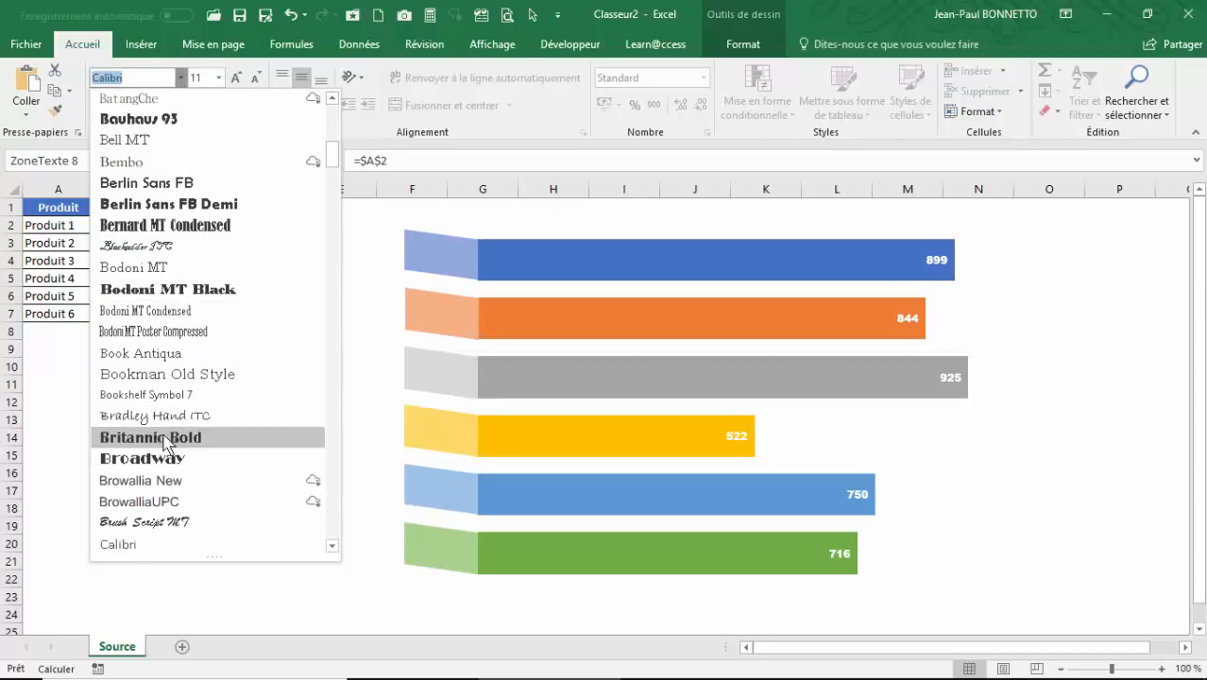
pyautogui.moveTo(331, 159); pyautogui.dragTo(336, 83)
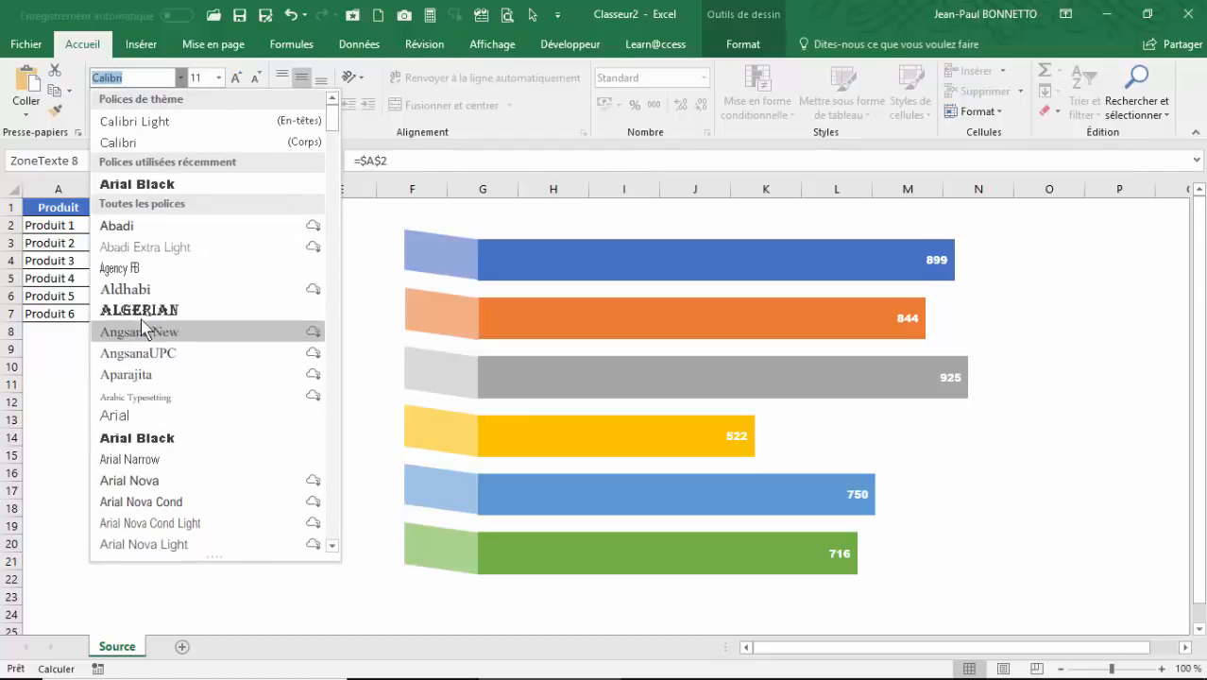
pyautogui.click(137, 185)
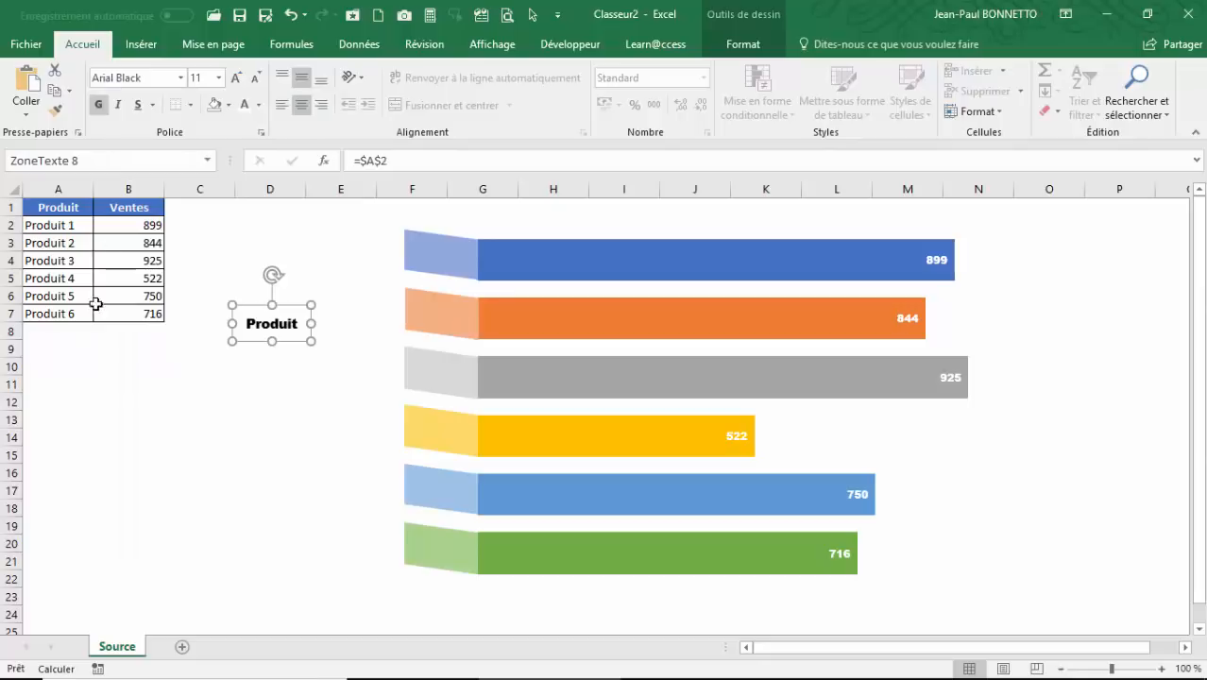
# Place the Produit 1 text box on the blue parallelogram, tilt it to match the slant, and reduce its font size to 10
pyautogui.moveTo(294, 301); pyautogui.dragTo(447, 207)
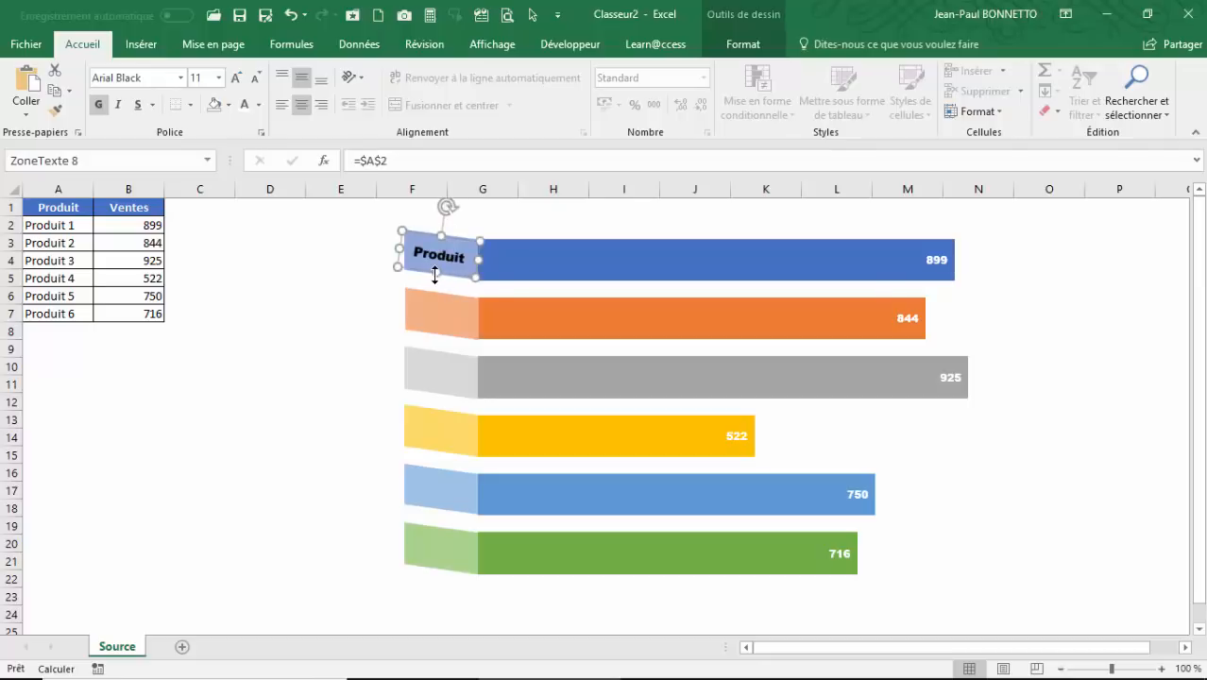
pyautogui.click(257, 79)
pyautogui.click(315, 278)
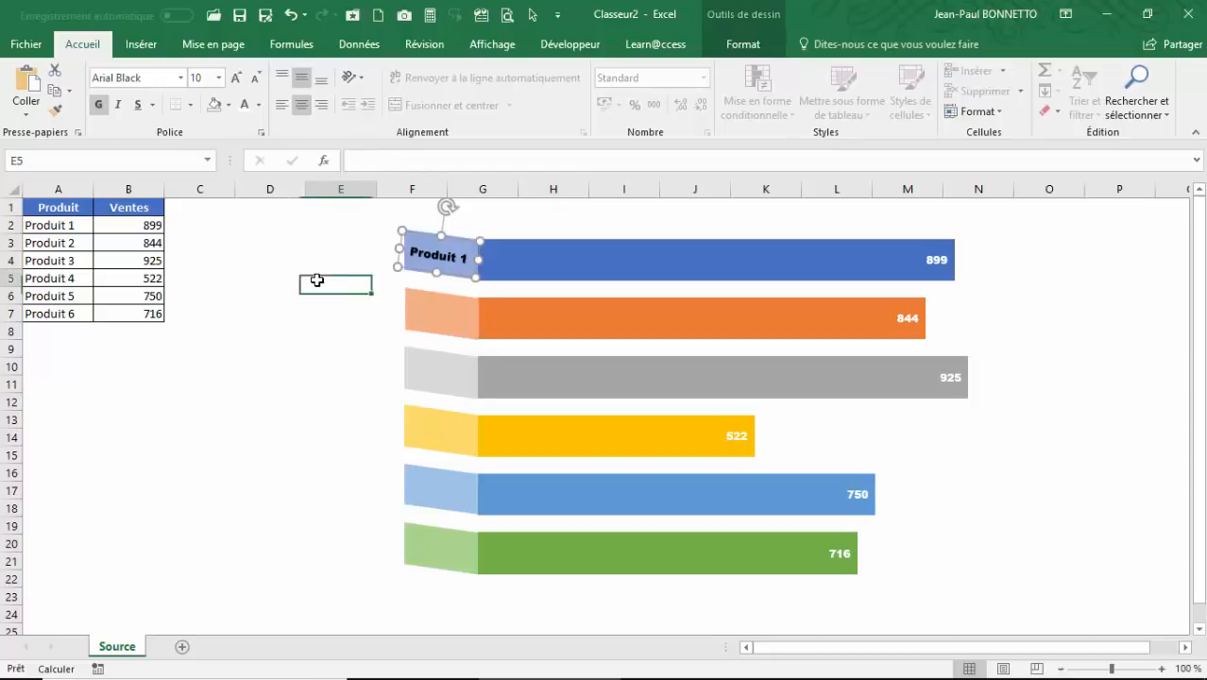
# Copy the tilted Produit 1 text box onto each of the five other parallelograms, down to the green one
pyautogui.click(455, 258)
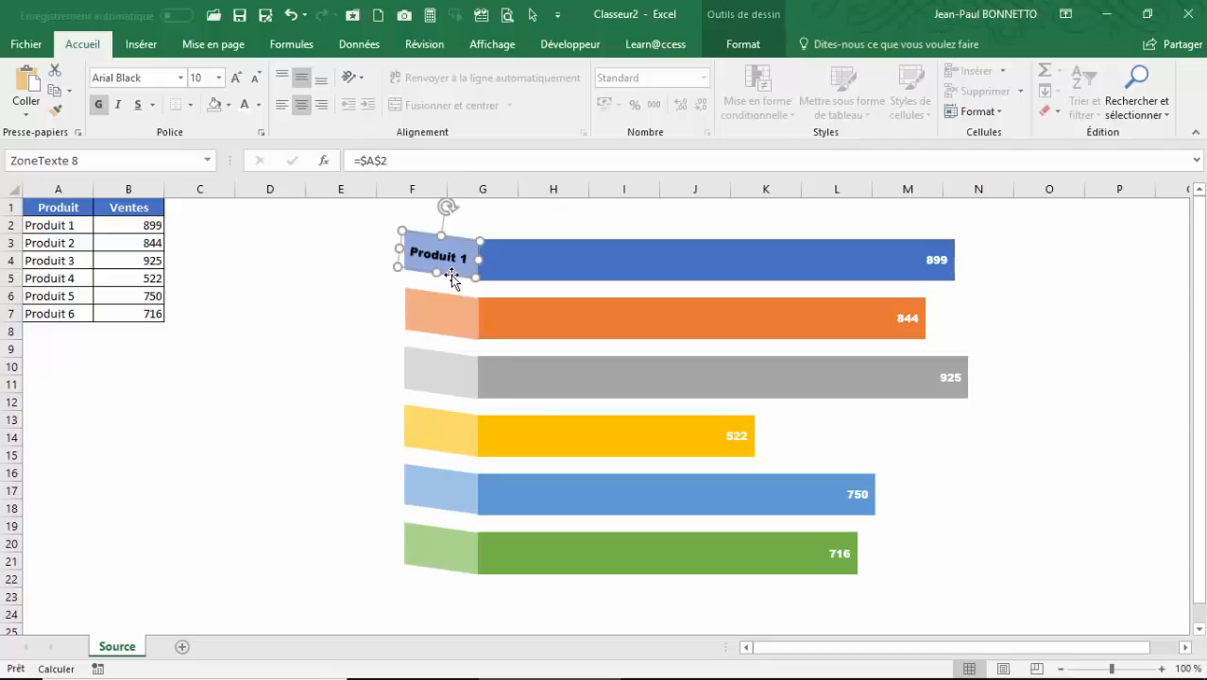
pyautogui.keyDown('ctrl'); pyautogui.moveTo(450, 275); pyautogui.dragTo(455, 567); pyautogui.keyUp('ctrl')
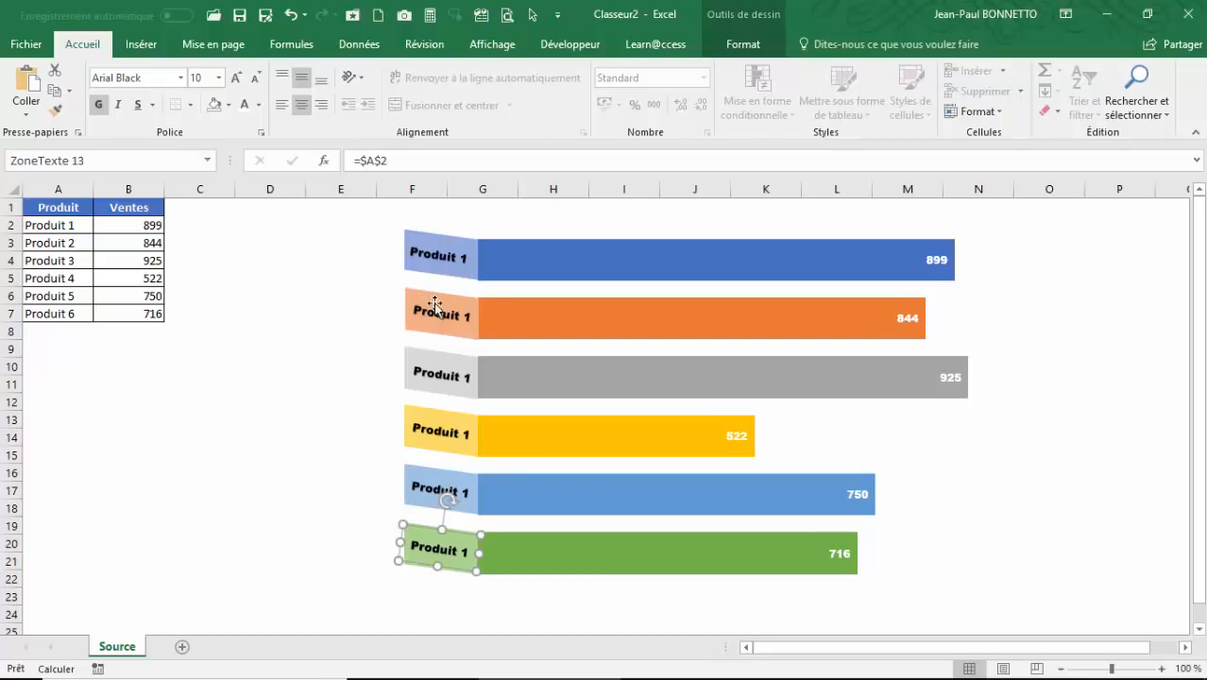
# Link the text boxes on the orange and grey parallelograms to cells A3 and A4 with =$A$3 and =$A$4
pyautogui.click(439, 314)
pyautogui.click(395, 162)
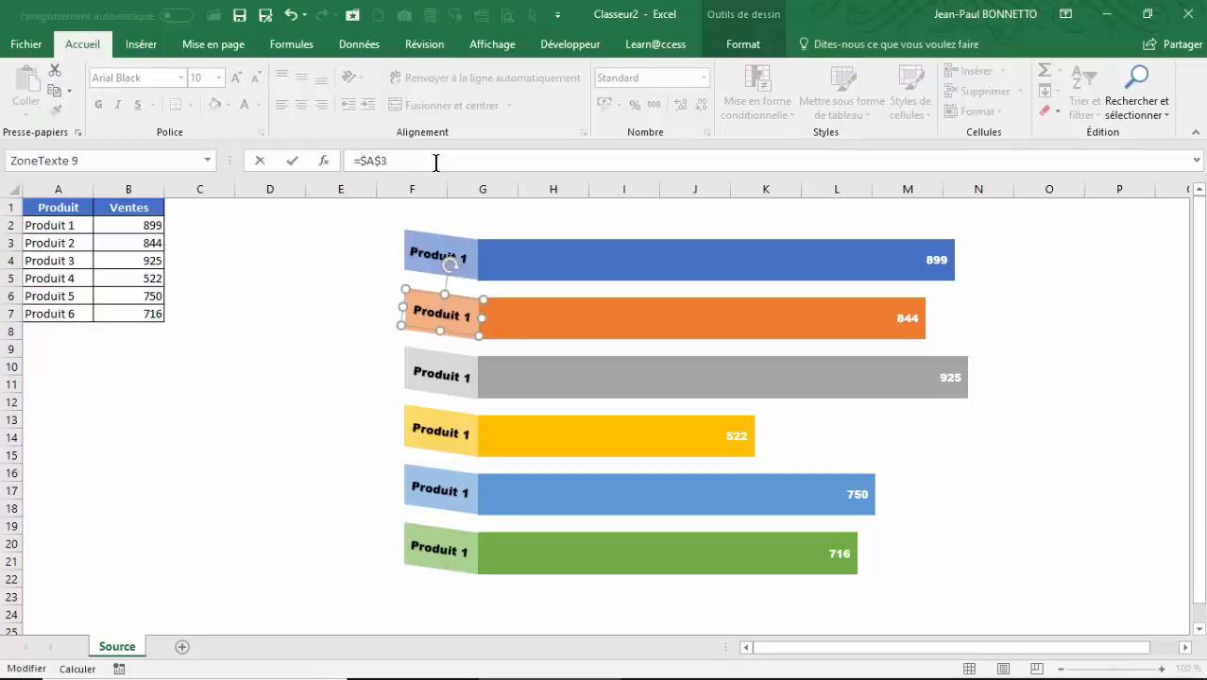
pyautogui.press('Return')
pyautogui.click(435, 376)
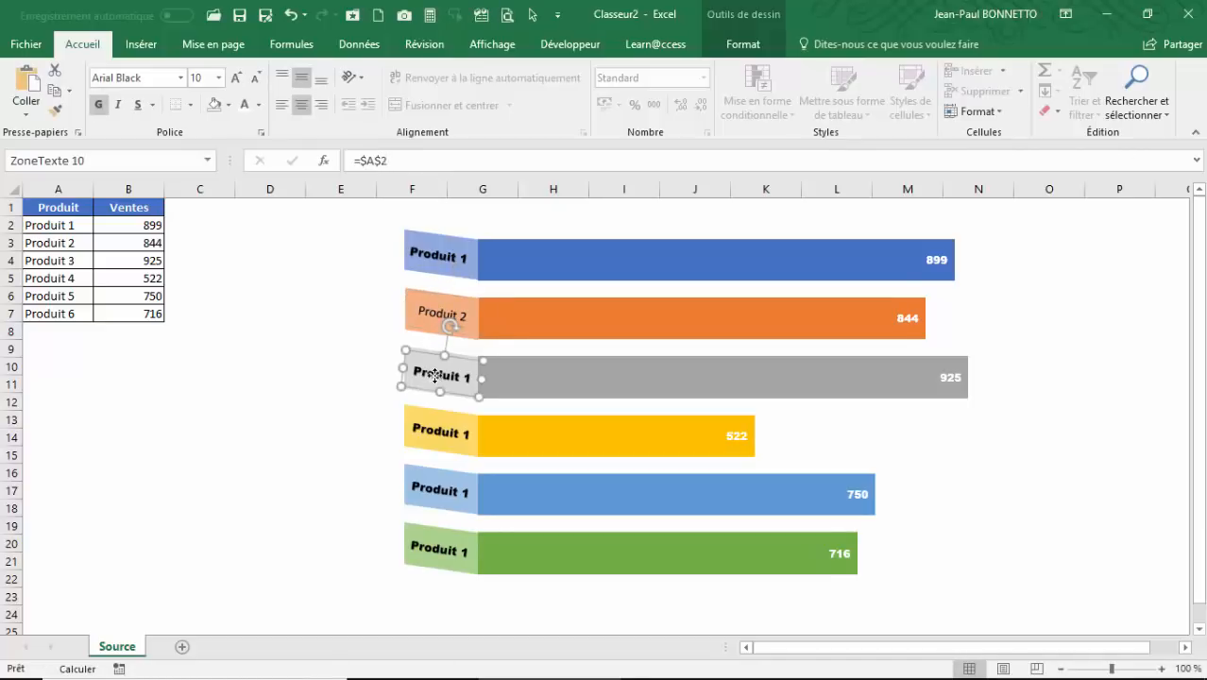
pyautogui.click(409, 162)
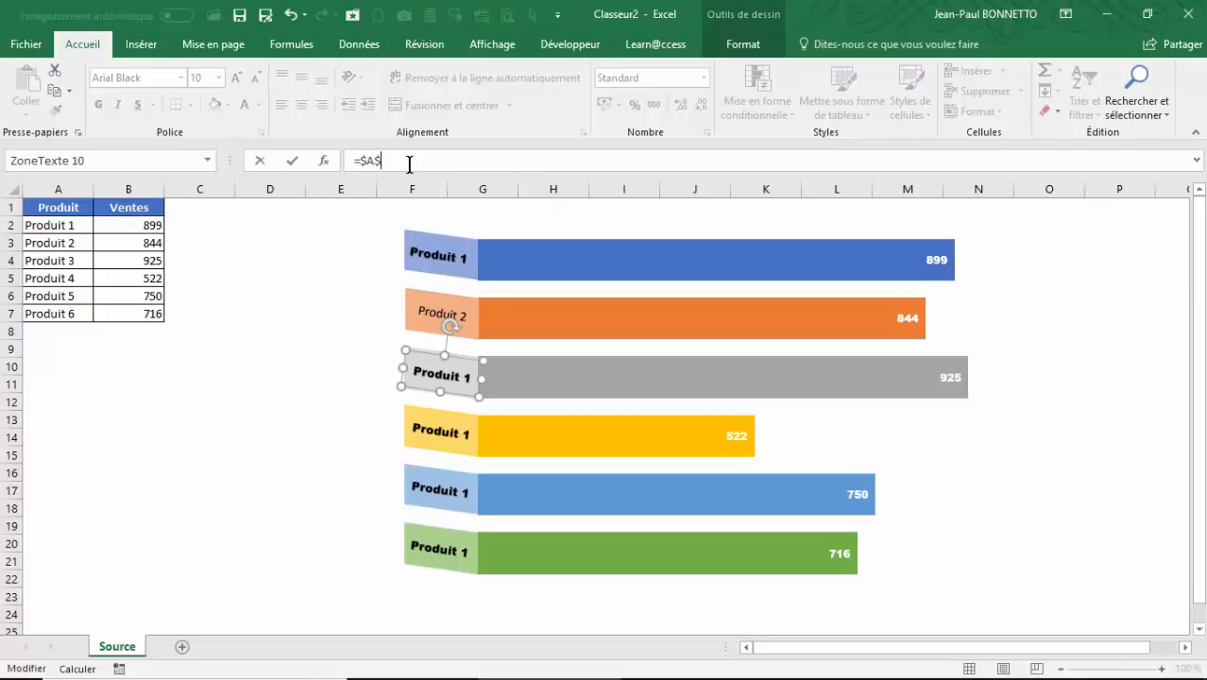
pyautogui.write('4')
pyautogui.press('Return')
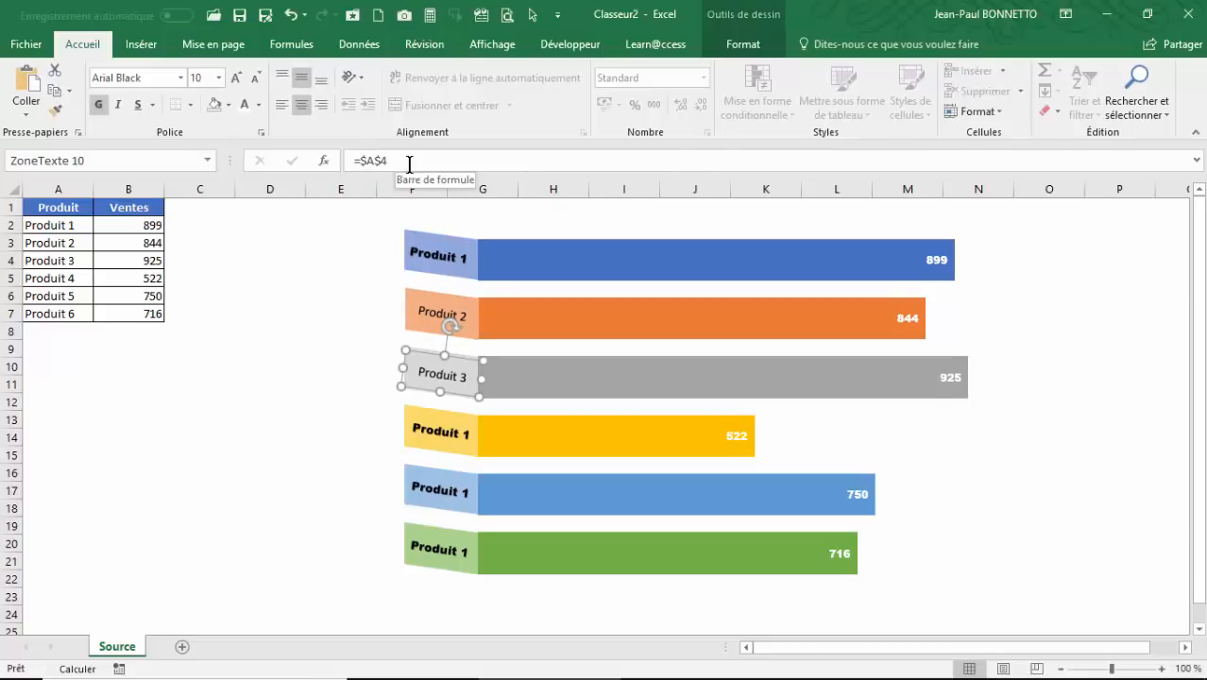
# Link the text boxes on the yellow and pale blue parallelograms to cells A5 and A6 with =$A$5 and =$A$6
pyautogui.click(432, 438)
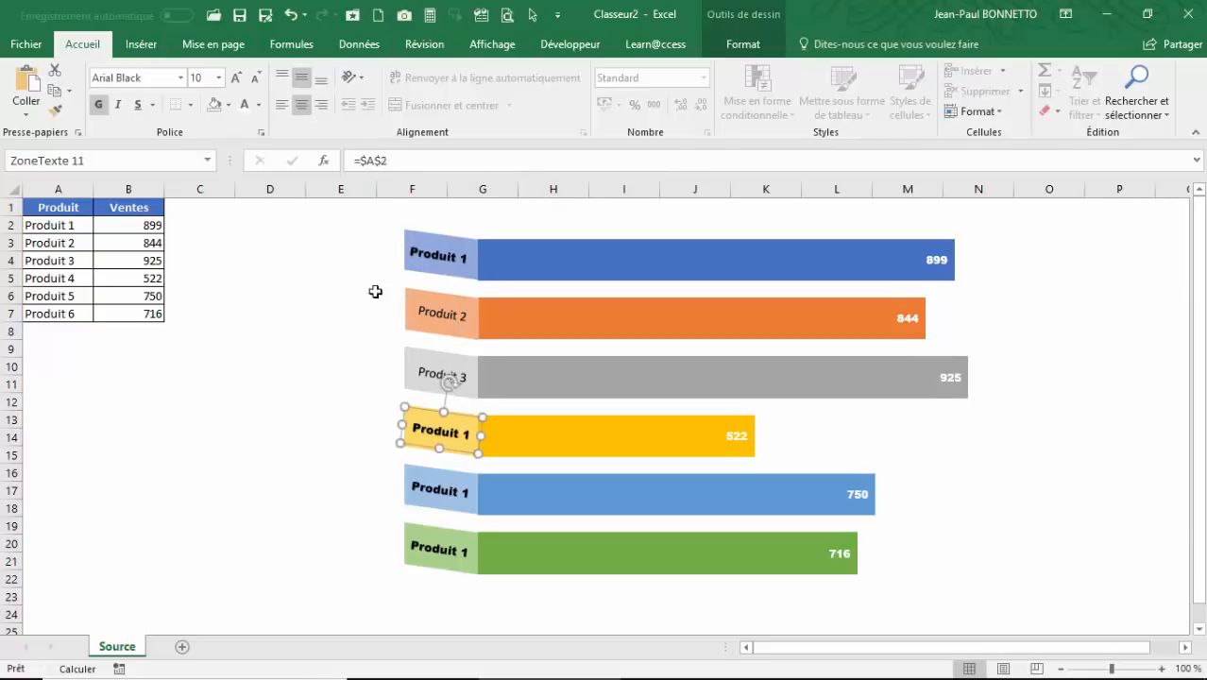
pyautogui.click(417, 160)
pyautogui.write('5')
pyautogui.press('Return')
pyautogui.click(432, 491)
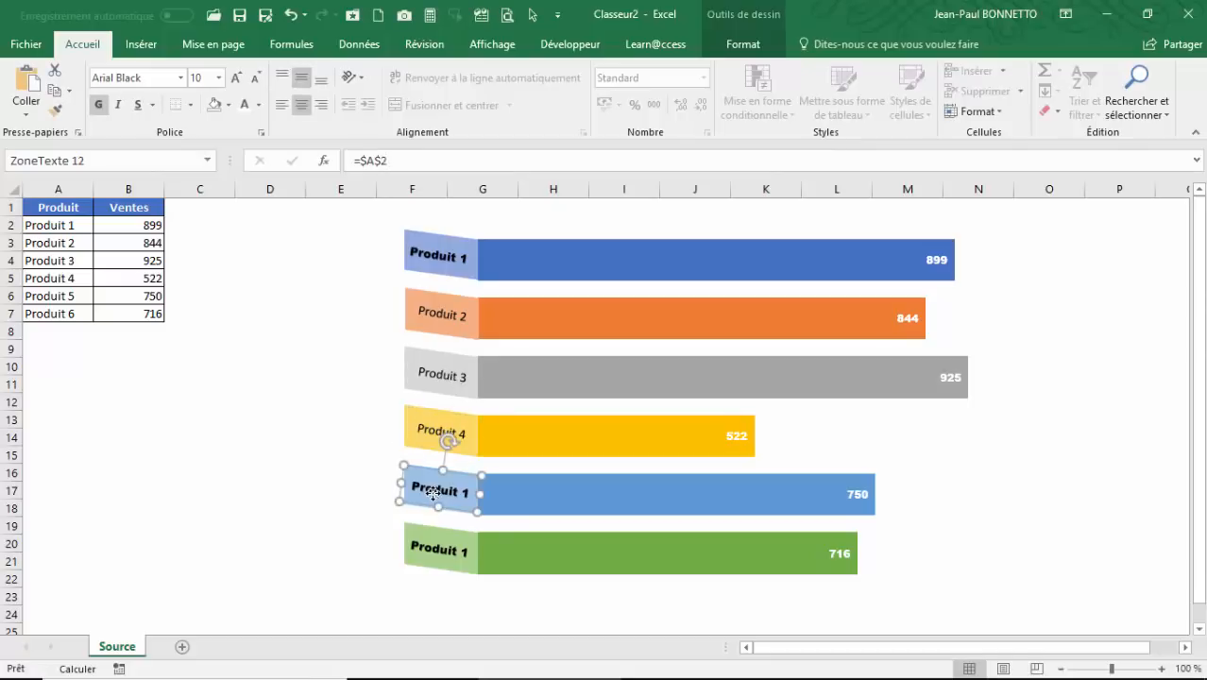
pyautogui.click(403, 163)
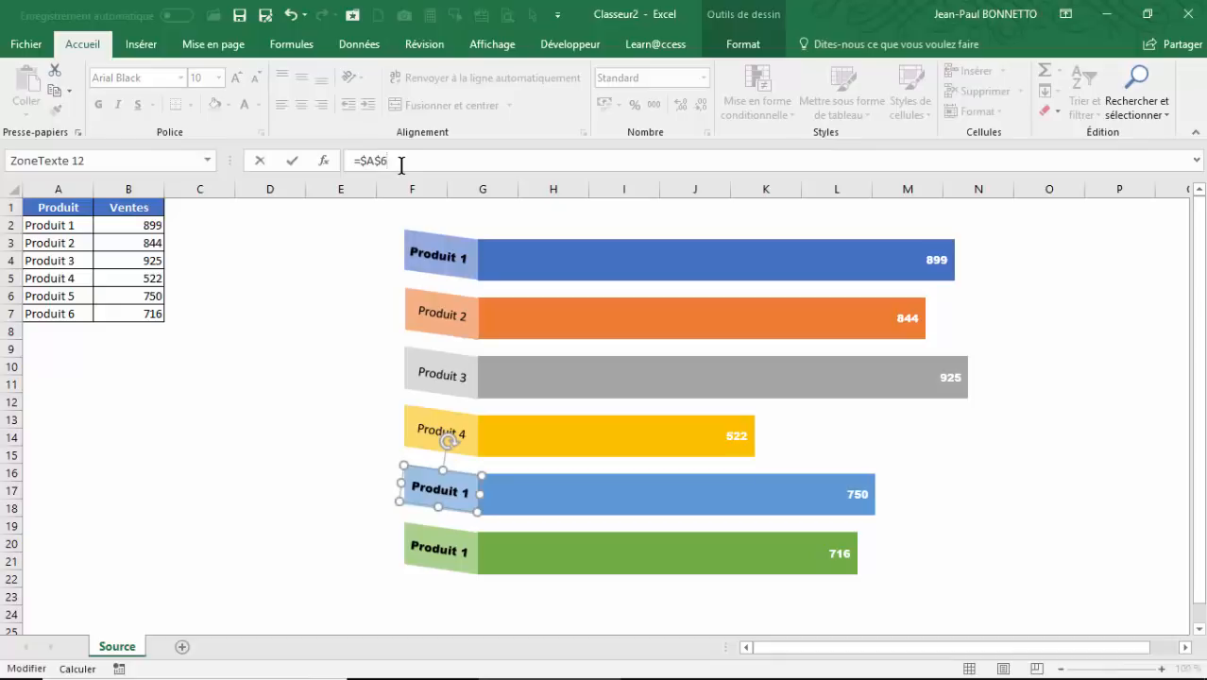
pyautogui.write('66')
pyautogui.press('BackSpace')
pyautogui.press('Return')
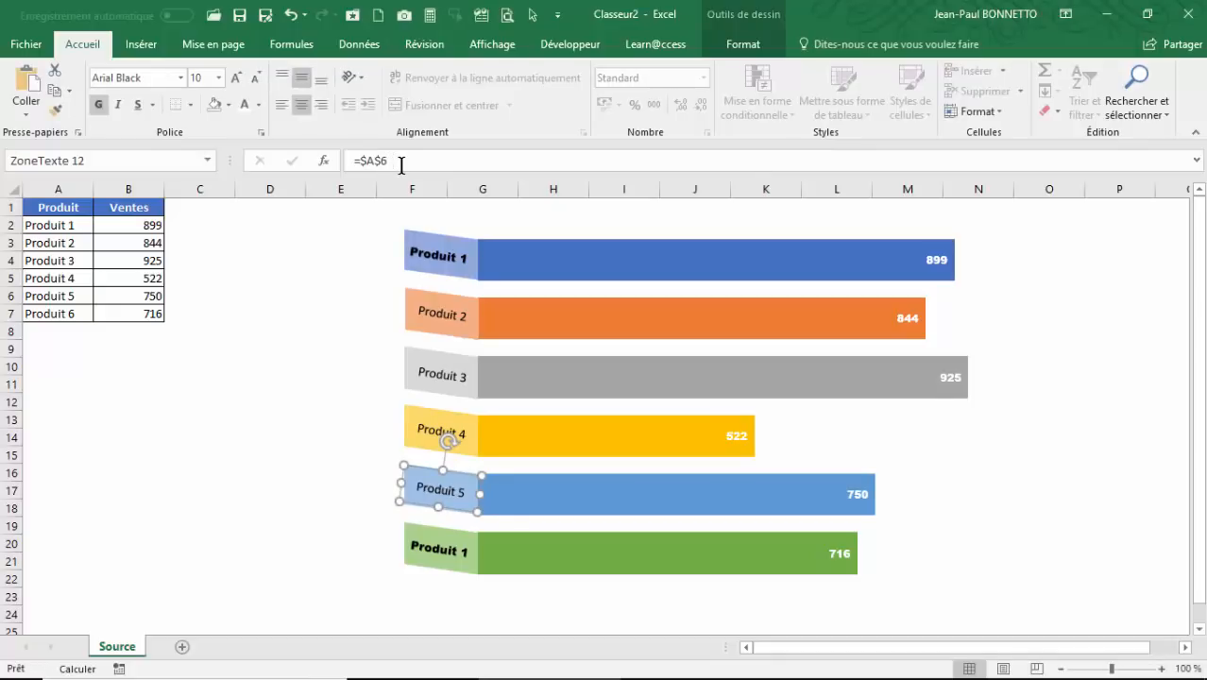
# Link the text box on the green parallelogram to cell A7 with the formula =$A$7
pyautogui.click(430, 547)
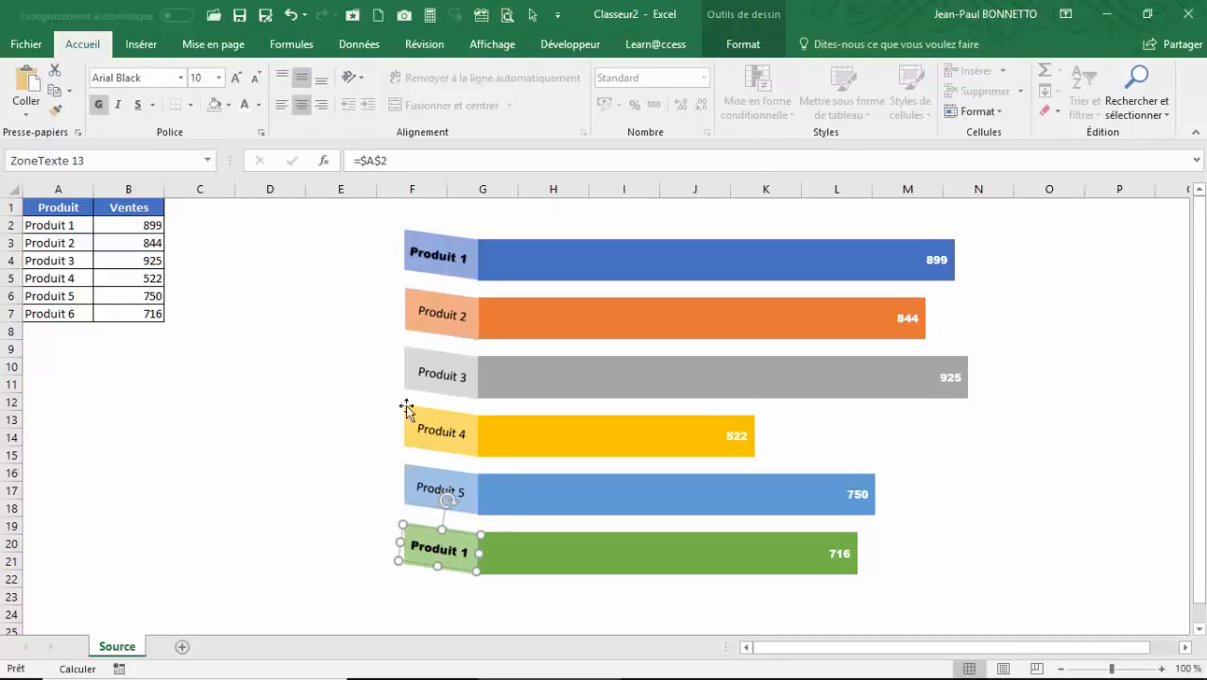
pyautogui.click(406, 160)
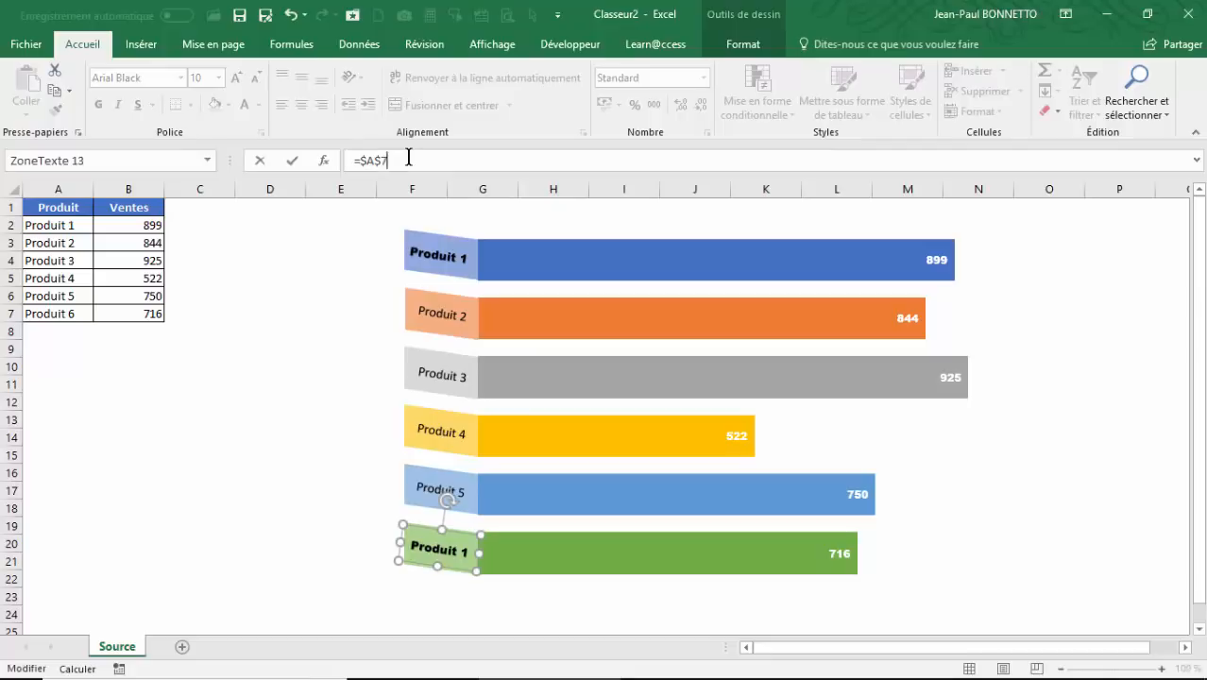
pyautogui.write('7')
pyautogui.press('Return')
# Copy the formatting of the Produit 1 text box to the Produit 2 text box
pyautogui.click(449, 257)
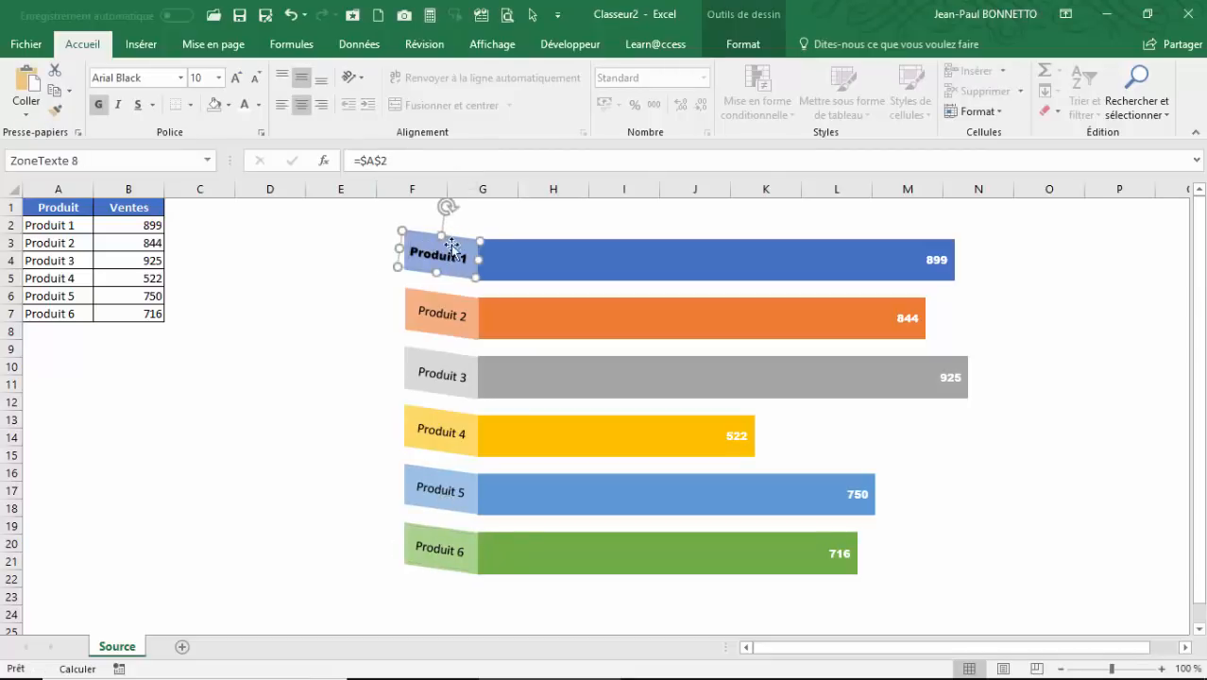
pyautogui.click(55, 110)
pyautogui.click(435, 316)
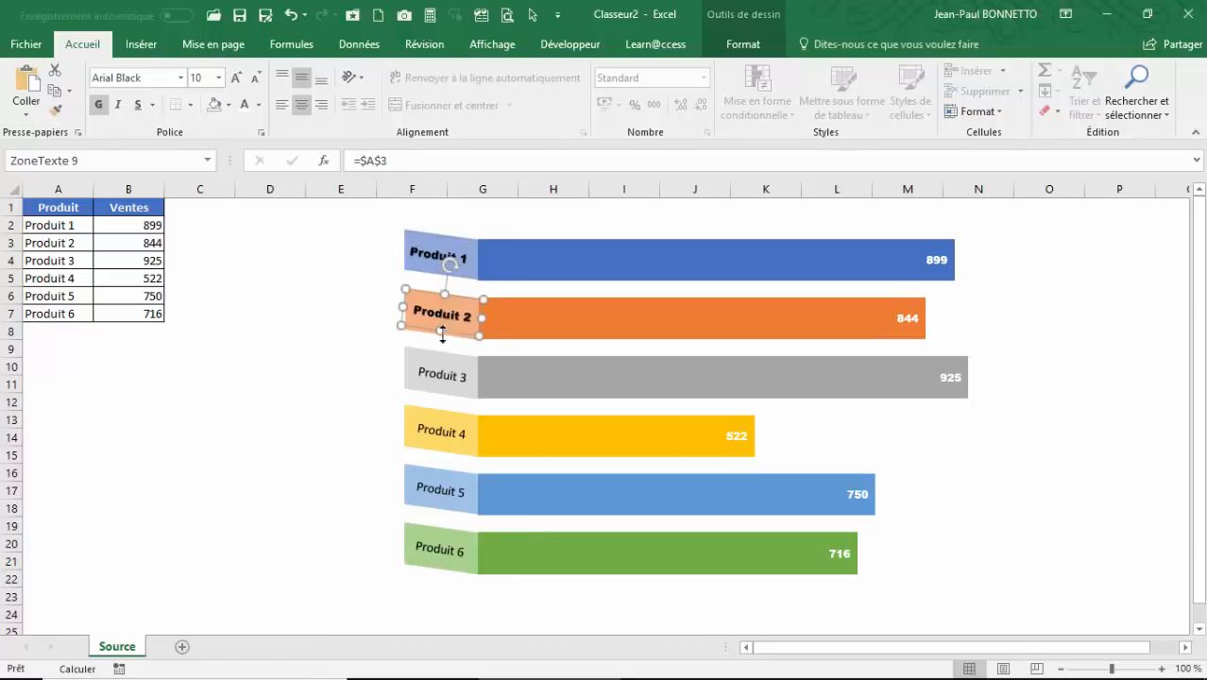
# Apply the Produit 2 text box's formatting to the Produit 3, 4, 5 and 6 text boxes with the format painter
pyautogui.click(444, 373)
pyautogui.click(437, 321)
pyautogui.click(55, 110)
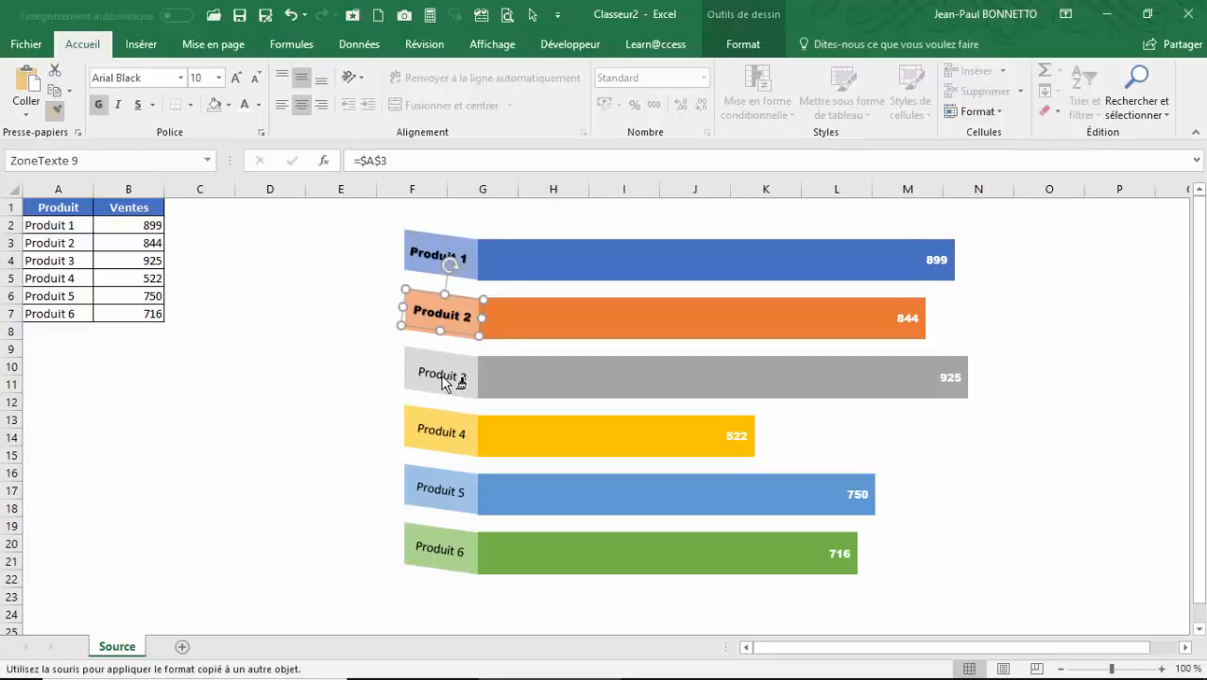
pyautogui.click(442, 378)
pyautogui.click(442, 427)
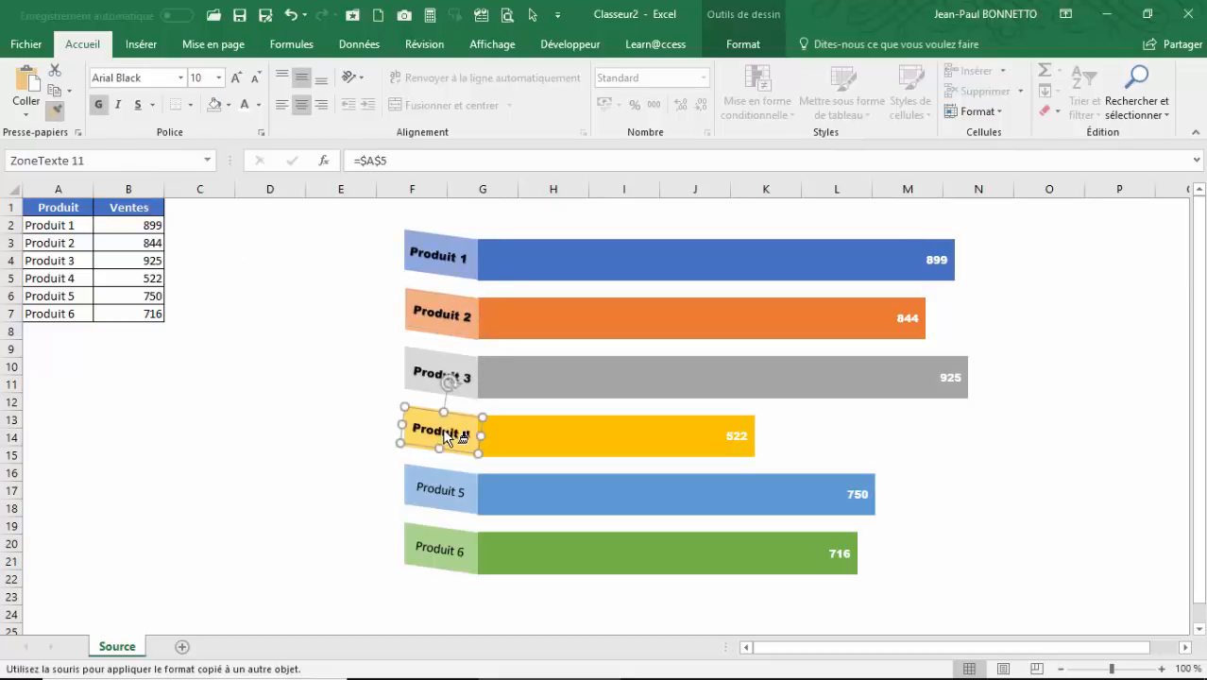
pyautogui.click(441, 487)
pyautogui.click(441, 547)
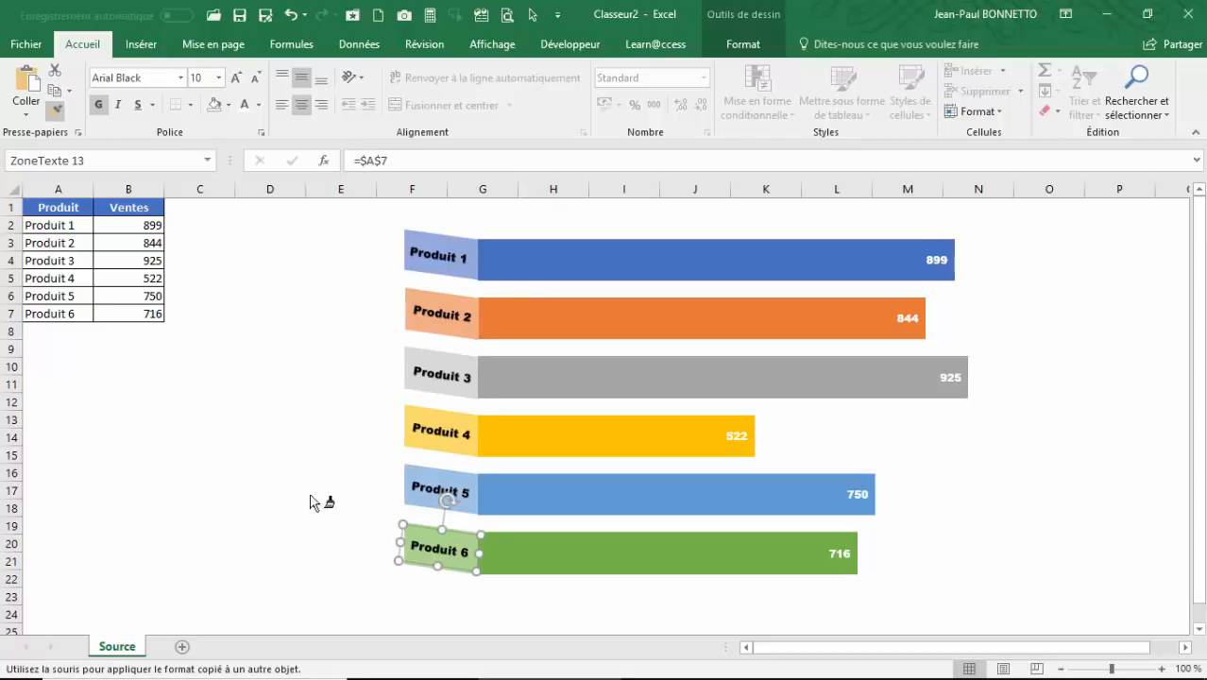
pyautogui.press('Escape')
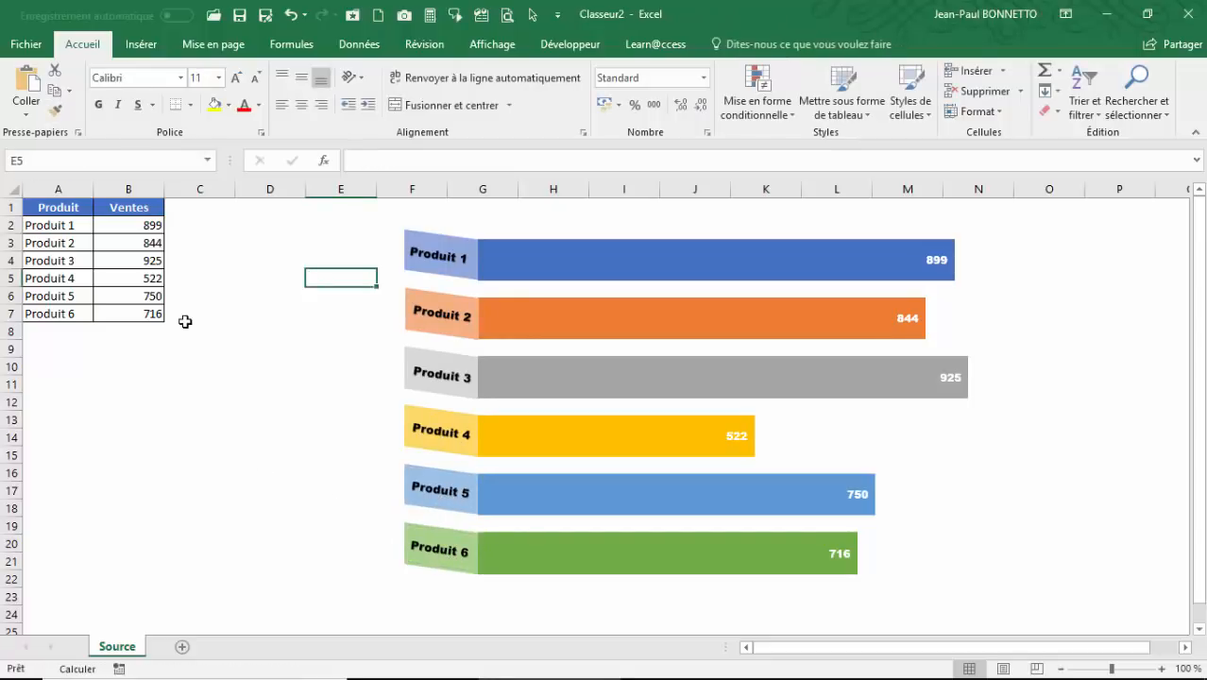
# Recalculate the sheet several times to check that the bars follow the sales values
pyautogui.press('F9')
pyautogui.press('F9')
pyautogui.press('F9')
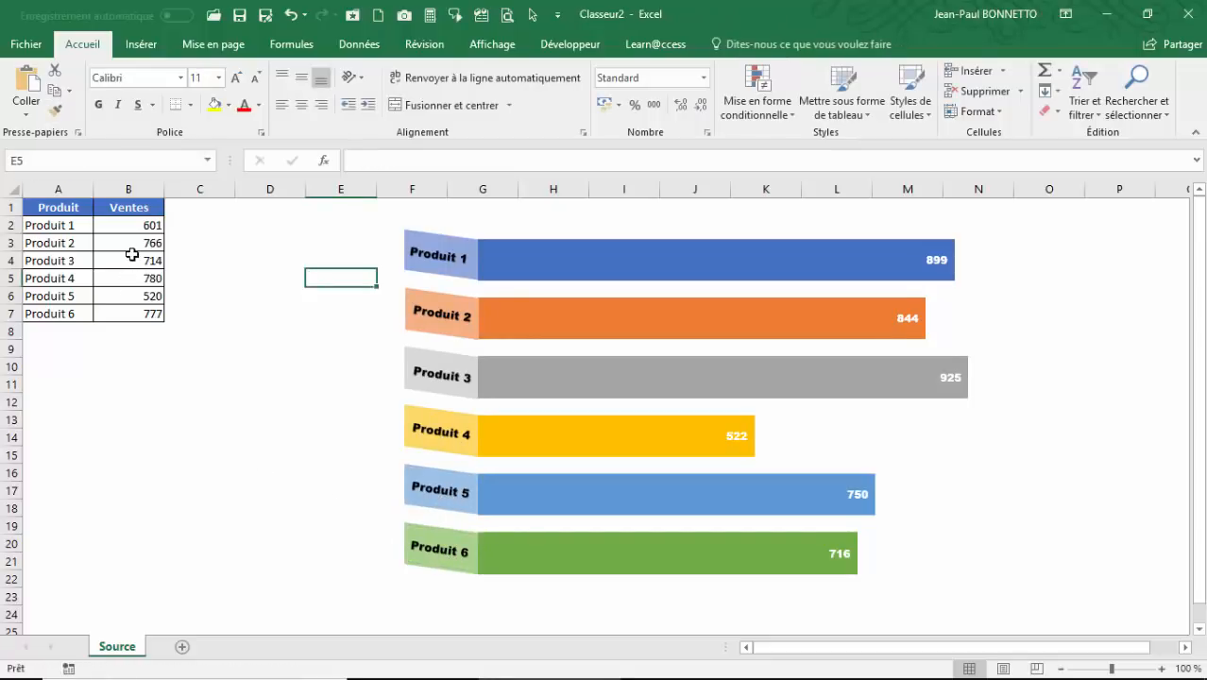
pyautogui.press('F9')
pyautogui.press('F9')
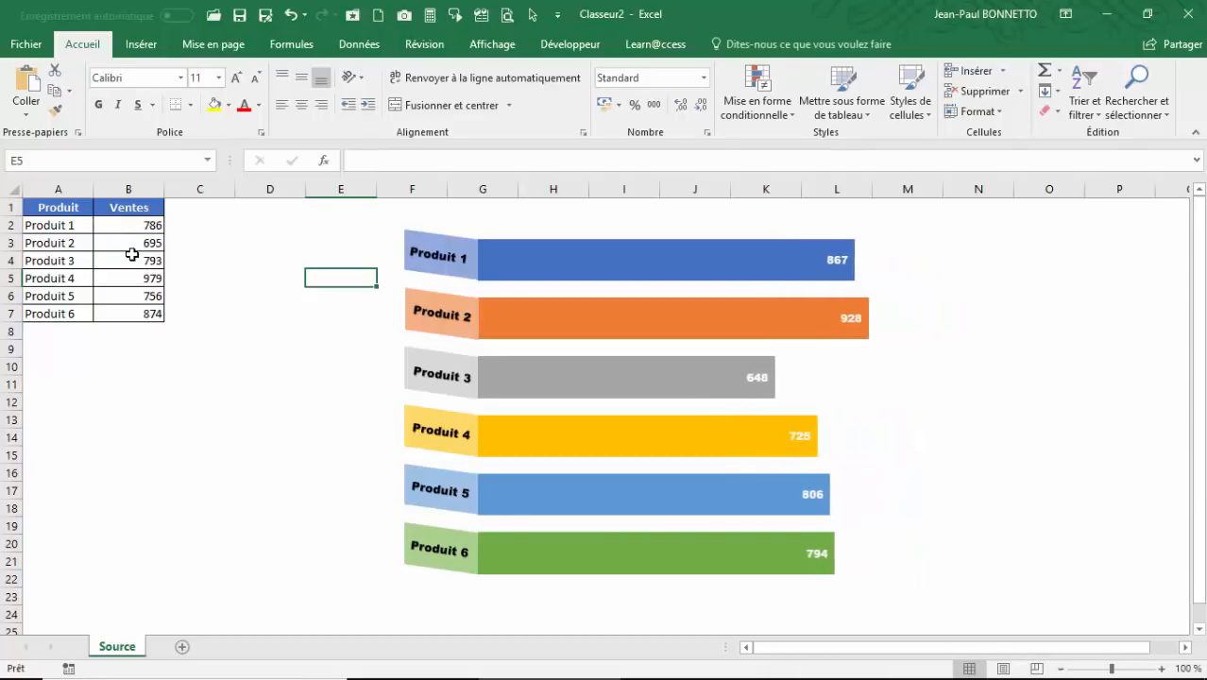
# Change the product name in cell A3 to Produit 9 to test the linked text box
pyautogui.click(450, 266)
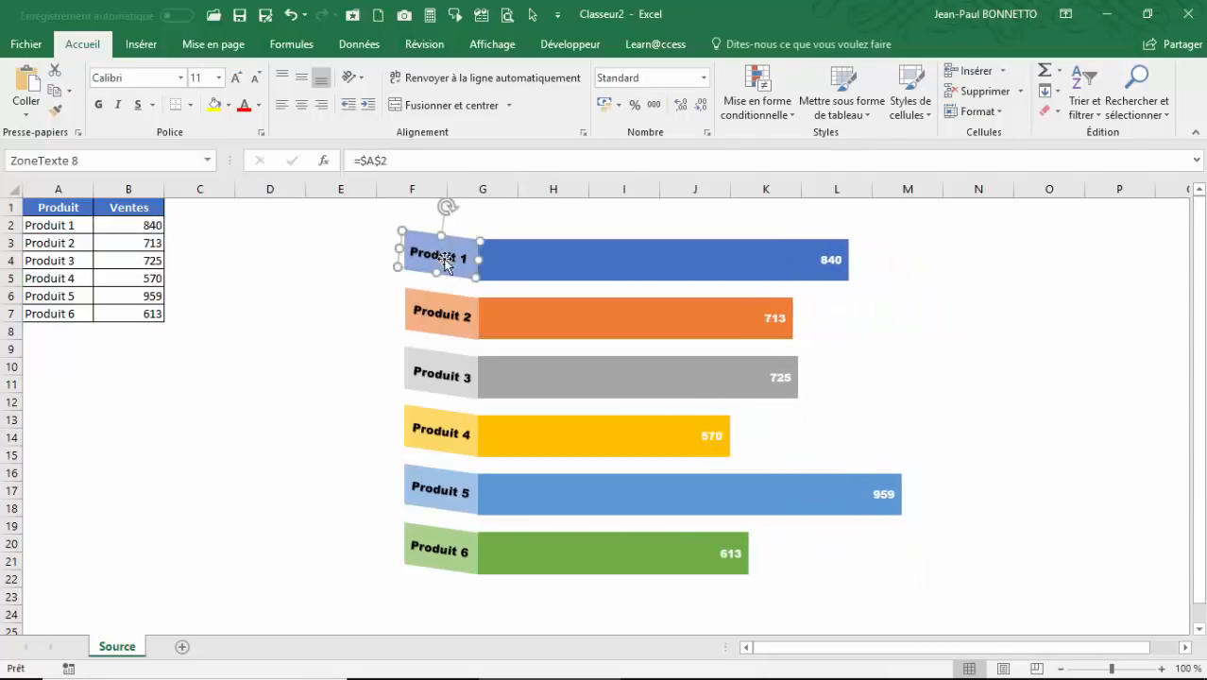
pyautogui.click(55, 245)
pyautogui.click(407, 160)
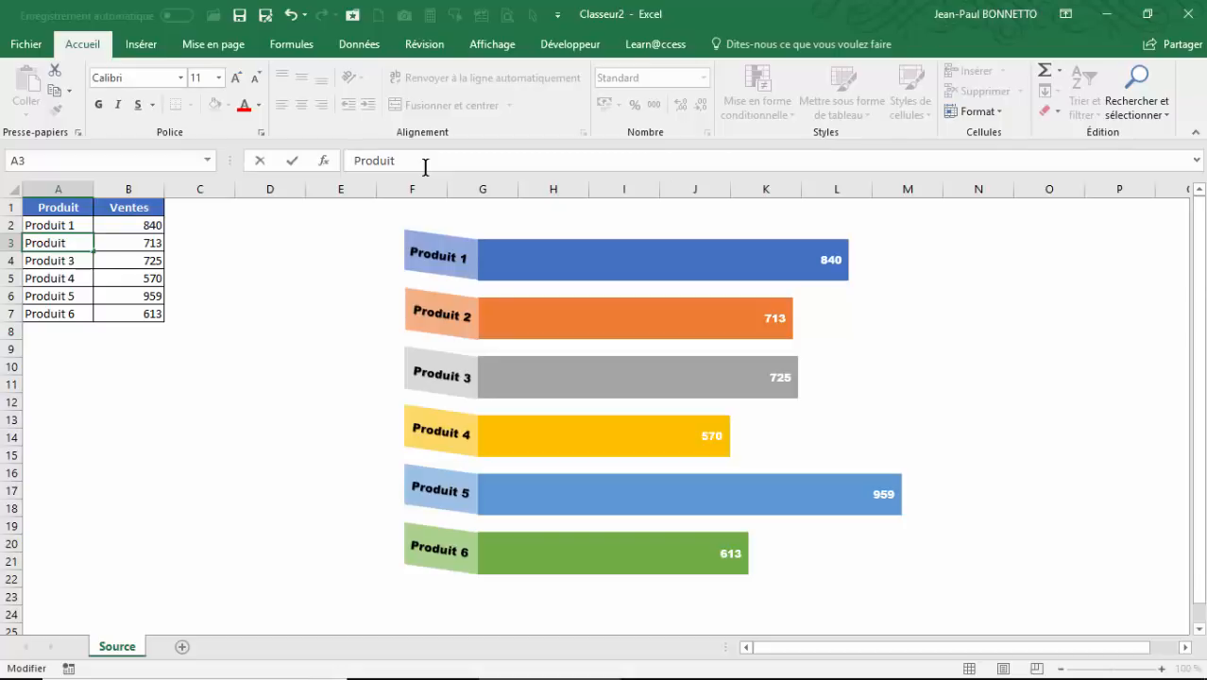
pyautogui.write('9')
pyautogui.press('Return')
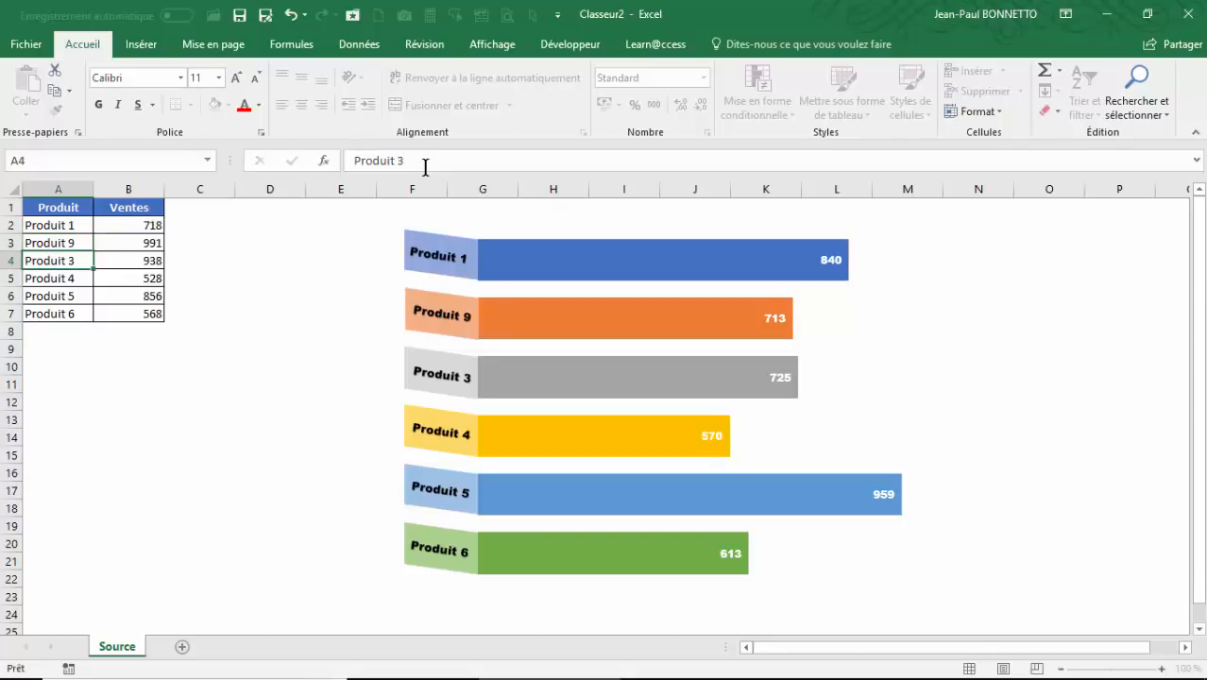
# Restore the product name in cell A3 to Produit 2
pyautogui.click(51, 238)
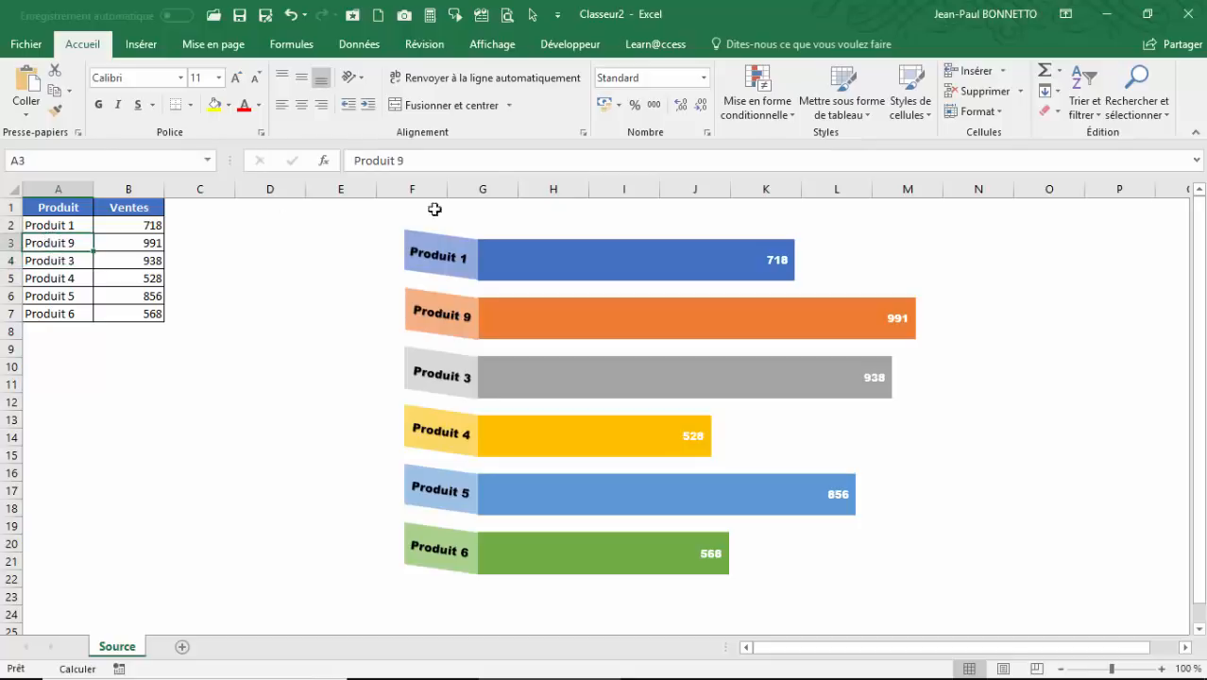
pyautogui.click(459, 168)
pyautogui.write('2')
pyautogui.press('Return')
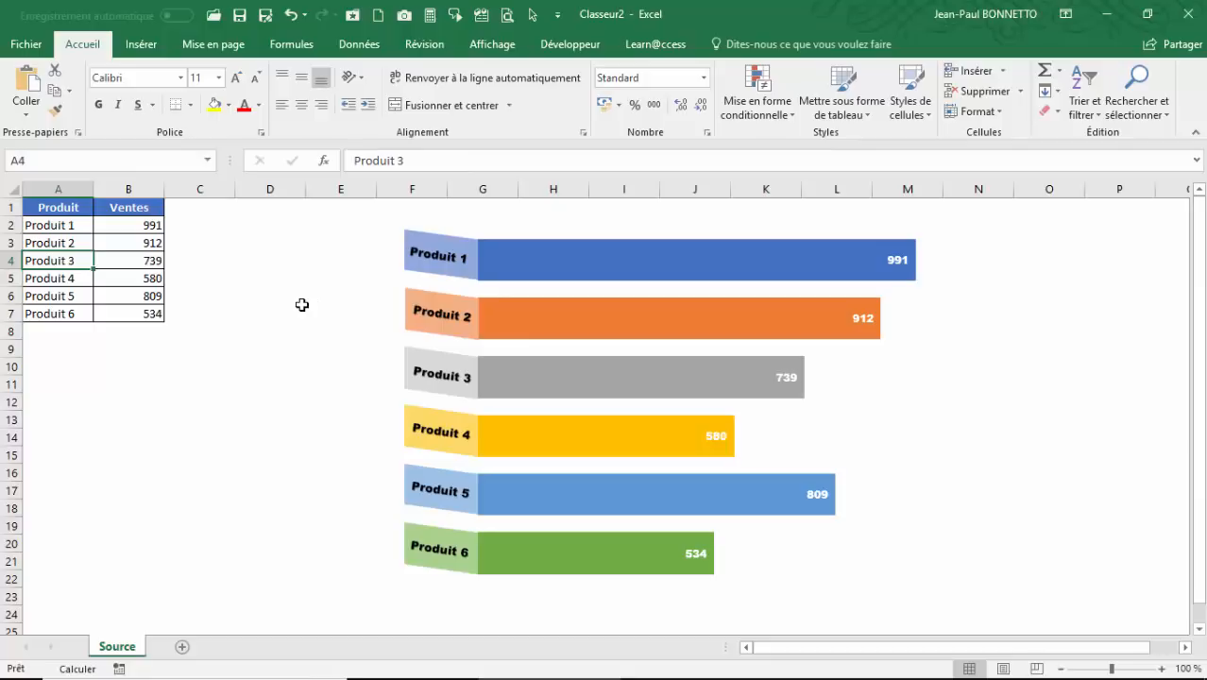
# Select the chart, all the slanted parallelograms and the product name text boxes with object selection, and group them into one object
pyautogui.click(288, 210)
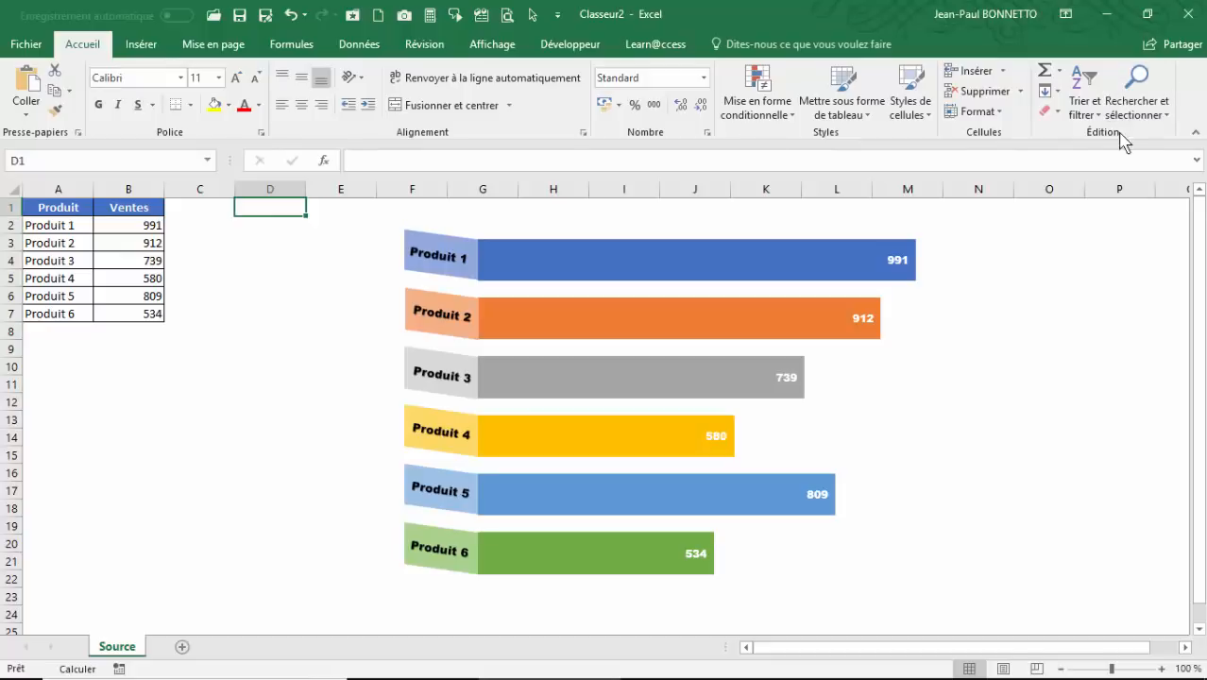
pyautogui.click(1161, 114)
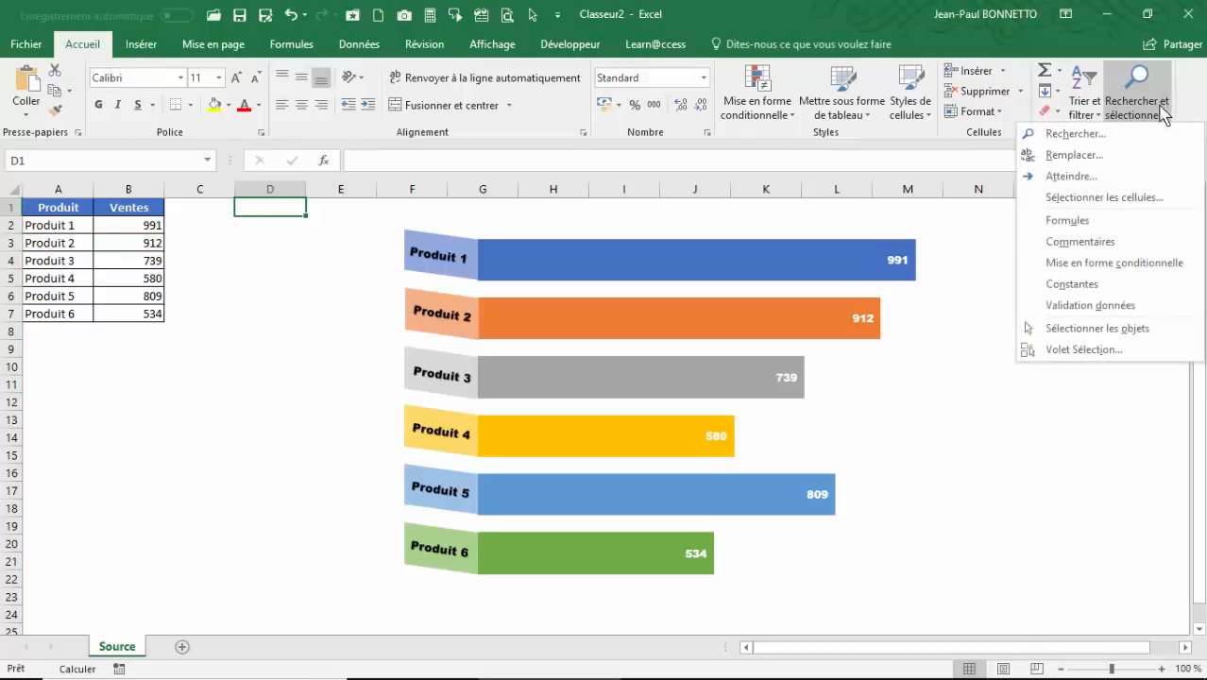
pyautogui.click(1100, 328)
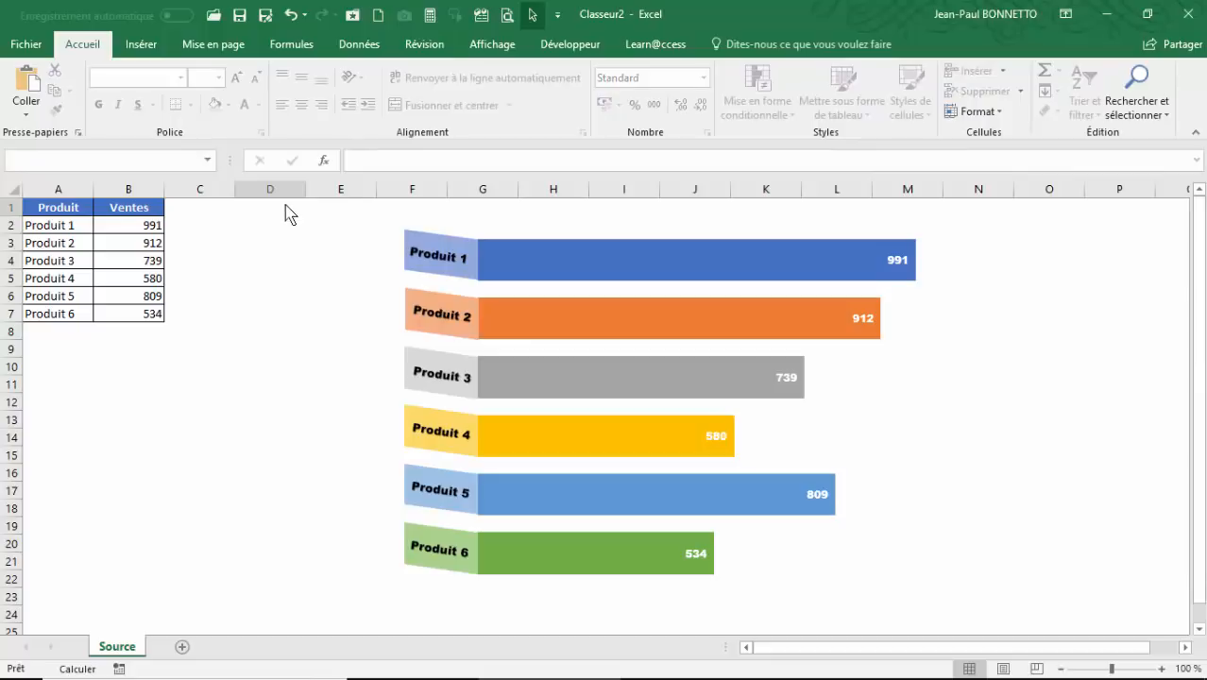
pyautogui.moveTo(285, 206); pyautogui.dragTo(1008, 578)
pyautogui.scroll(1, 391, 556)
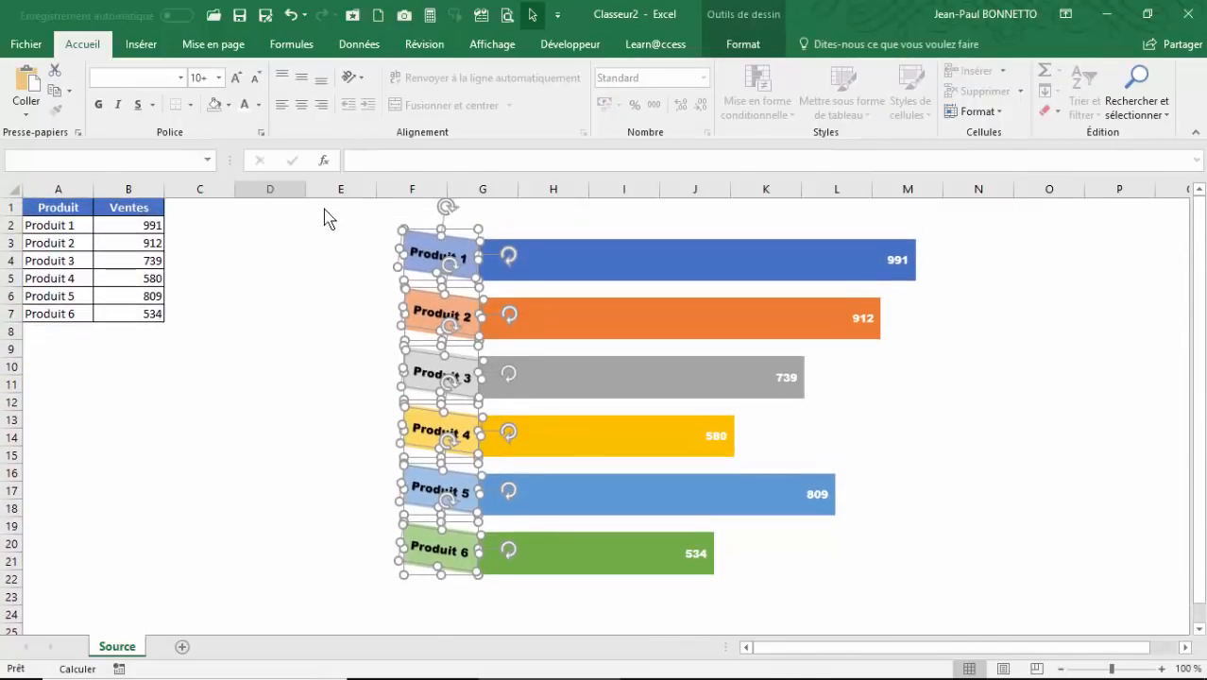
pyautogui.click(321, 216)
pyautogui.moveTo(310, 205); pyautogui.dragTo(1083, 502)
pyautogui.scroll(5, 1110, 471)
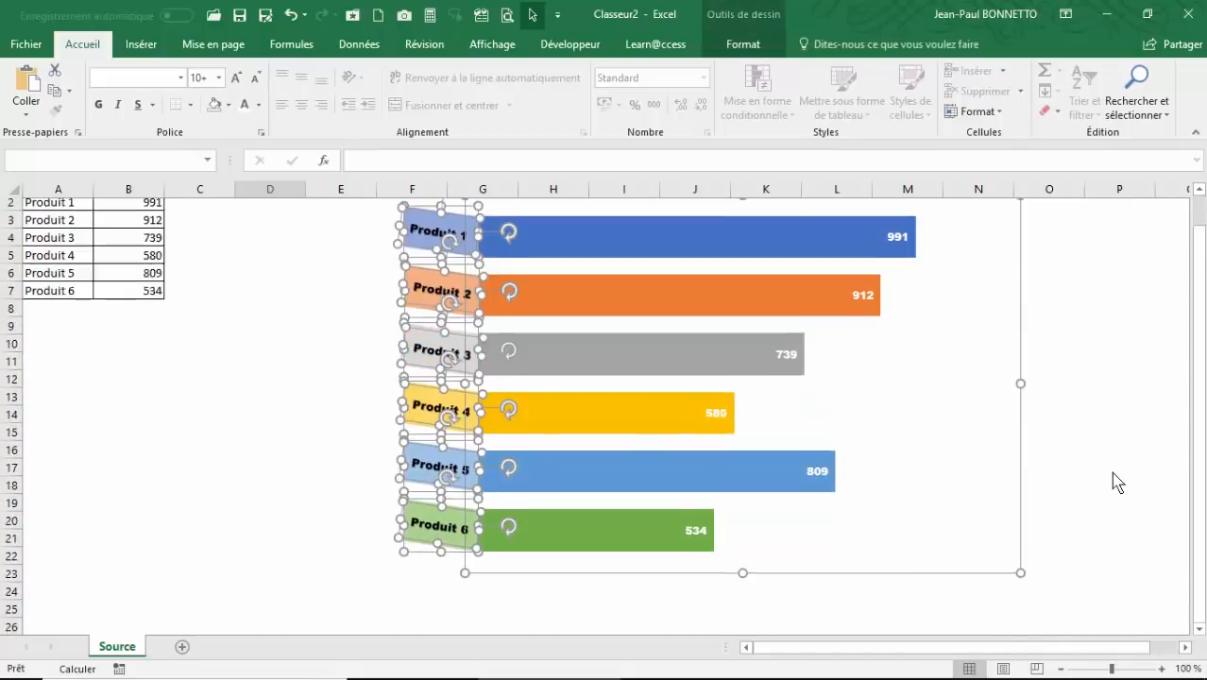
pyautogui.click(743, 43)
pyautogui.click(952, 92)
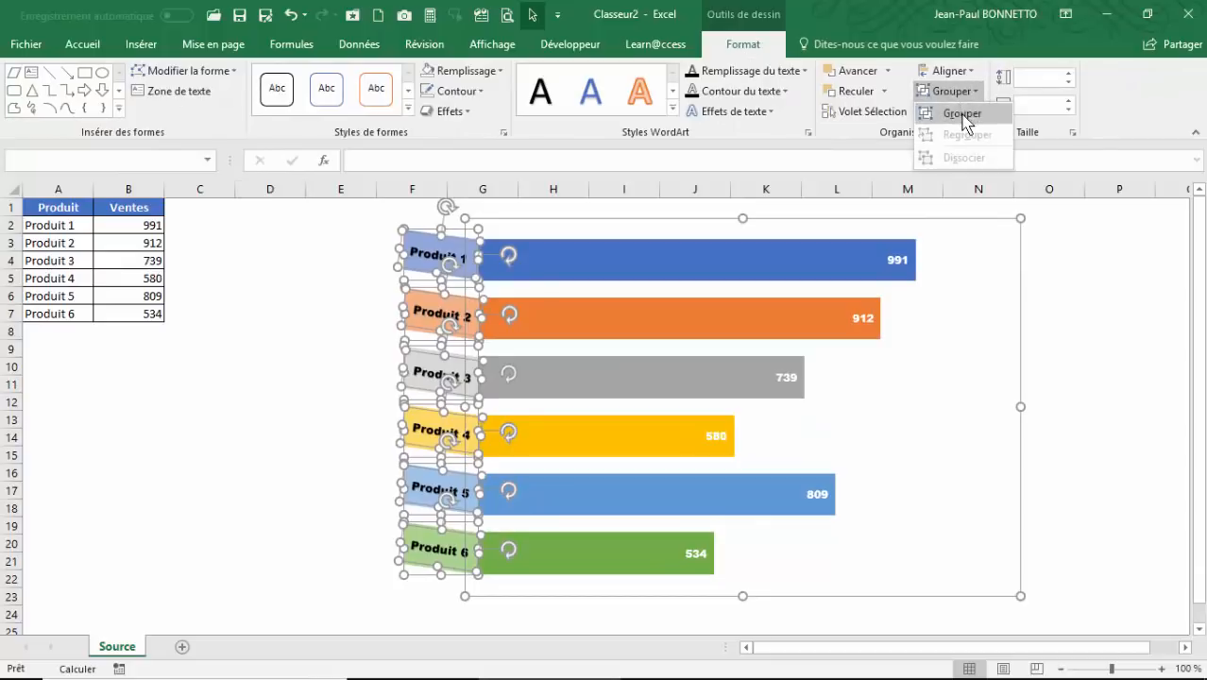
pyautogui.click(961, 113)
# Move the grouped chart slightly left and down on the sheet, and turn off the object selection mode
pyautogui.moveTo(896, 602); pyautogui.dragTo(860, 616)
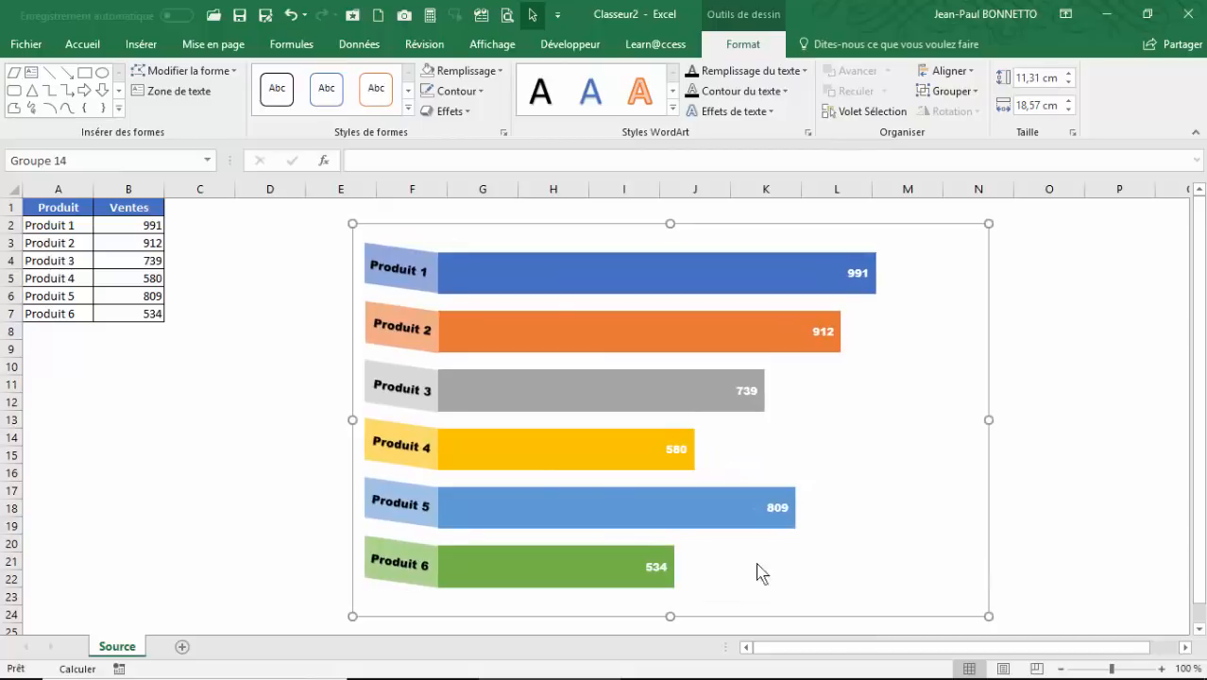
pyautogui.click(248, 302)
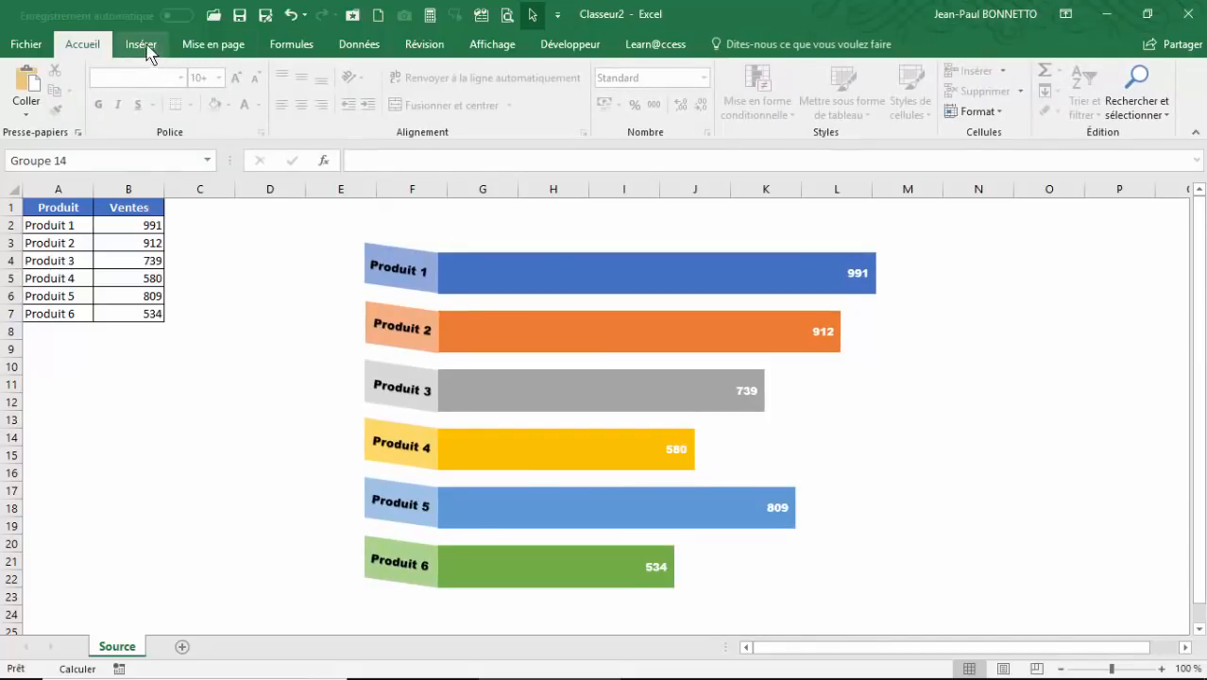
pyautogui.click(1122, 119)
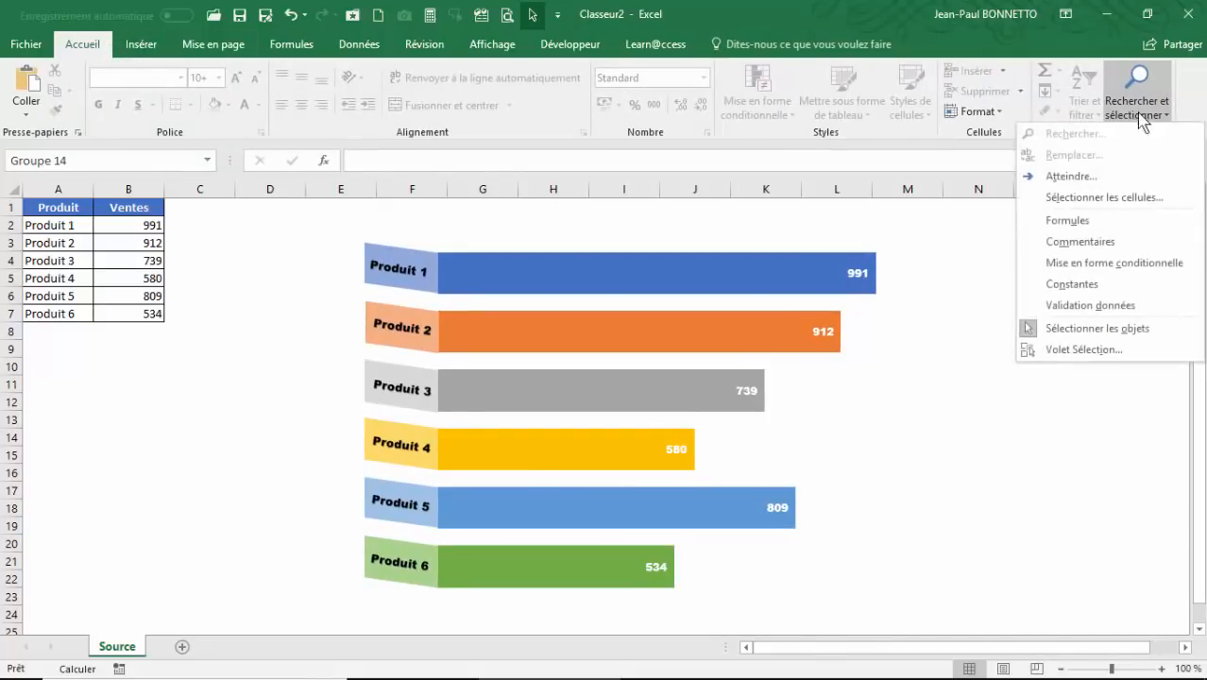
pyautogui.click(1085, 328)
pyautogui.click(268, 317)
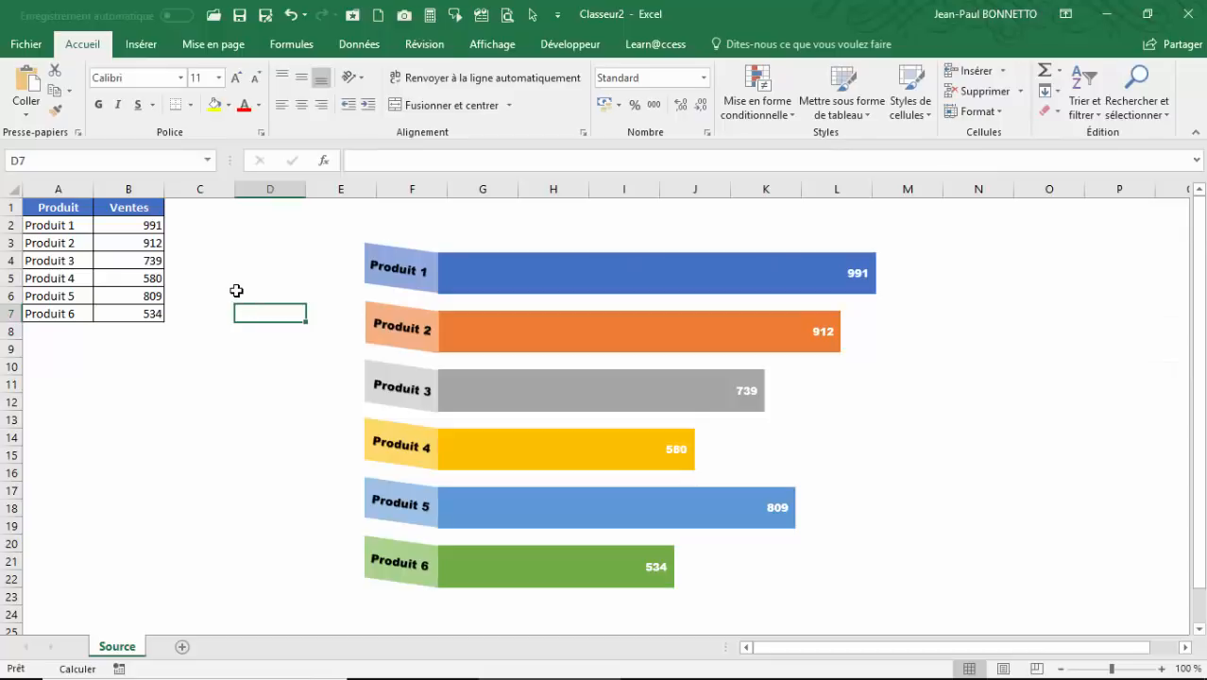
# Insert eight technology icons: desktop computer, monitor, television, smartphone, tablet, printer, multifunction copier and Wi-Fi router
pyautogui.click(140, 44)
pyautogui.click(324, 103)
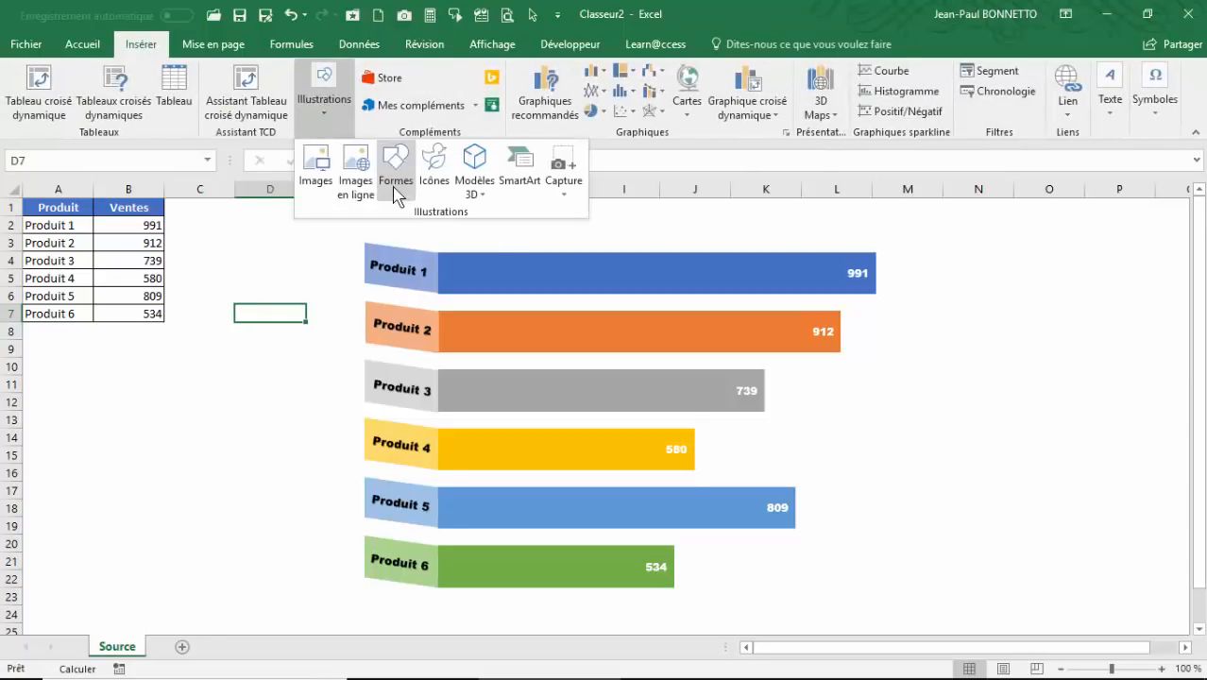
pyautogui.click(432, 177)
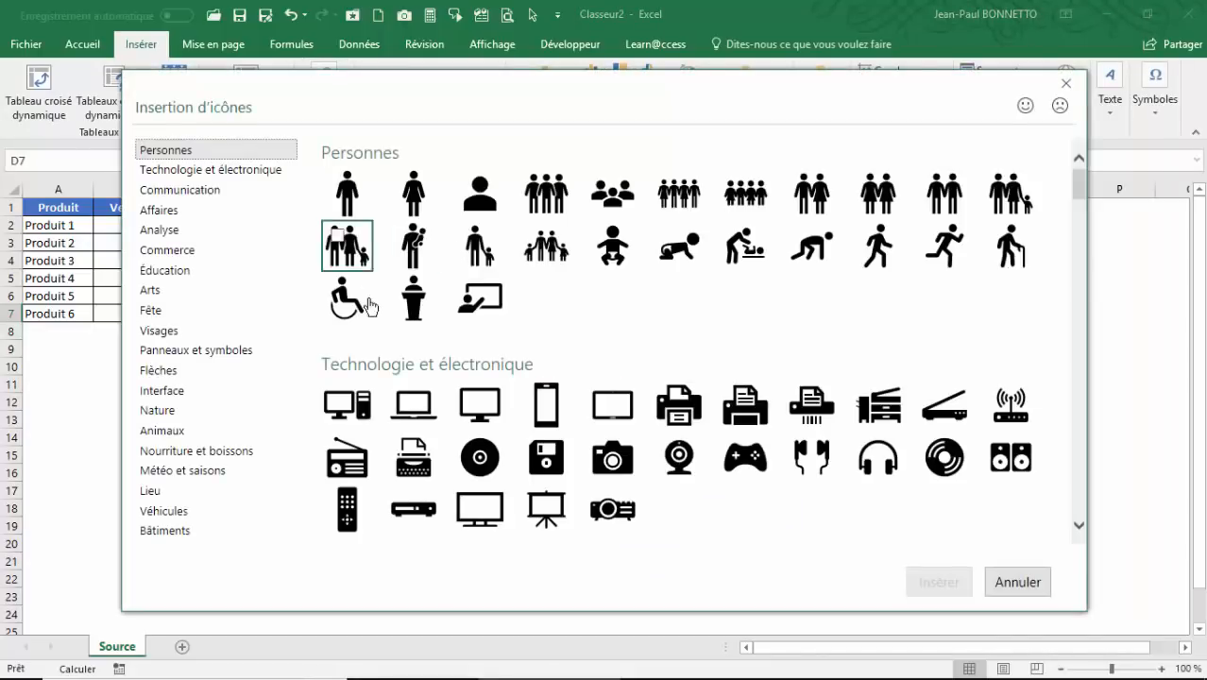
pyautogui.click(878, 420)
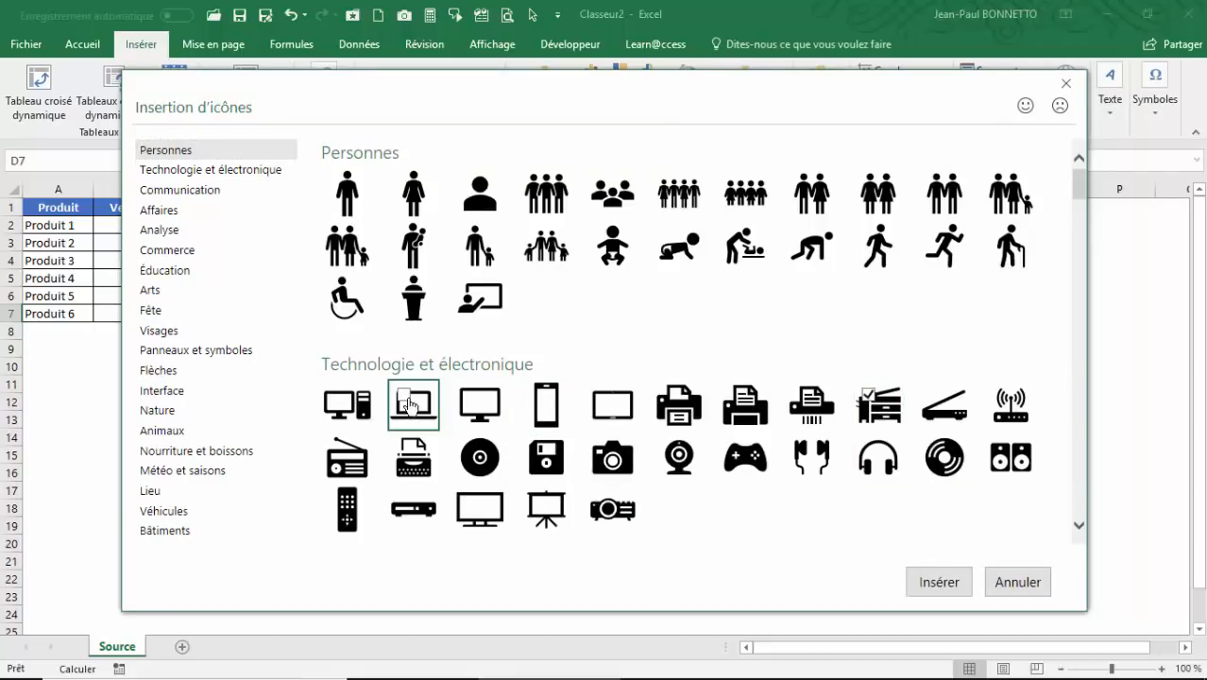
pyautogui.click(480, 405)
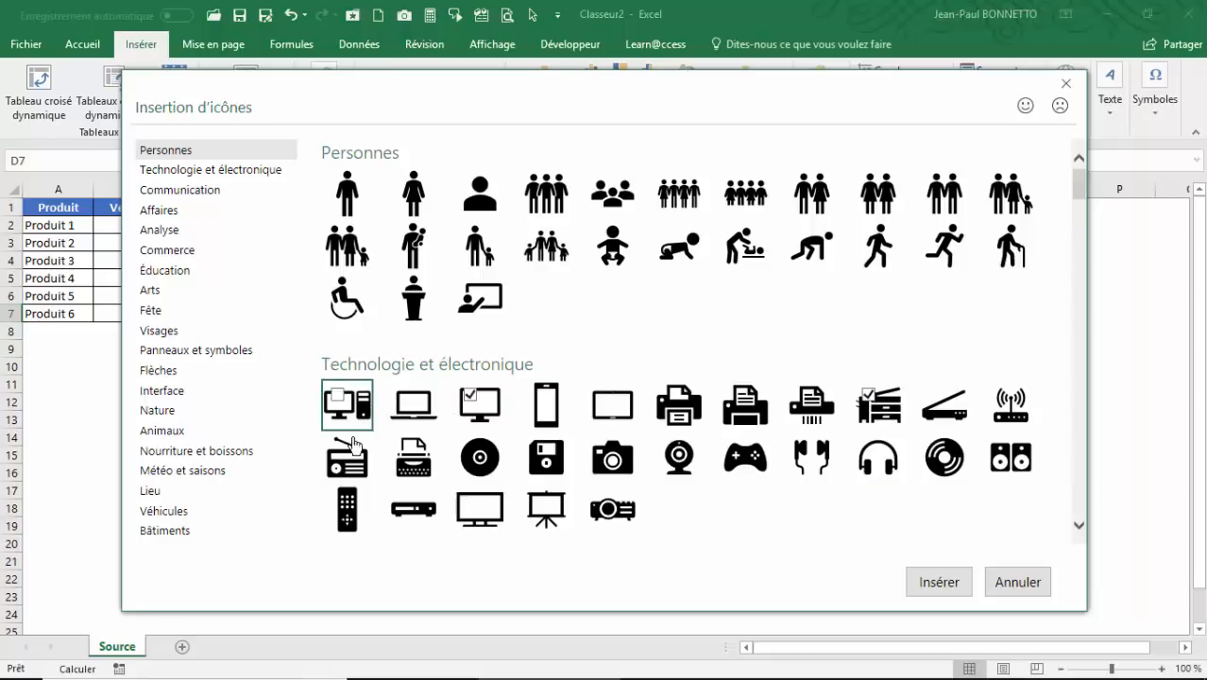
pyautogui.click(344, 411)
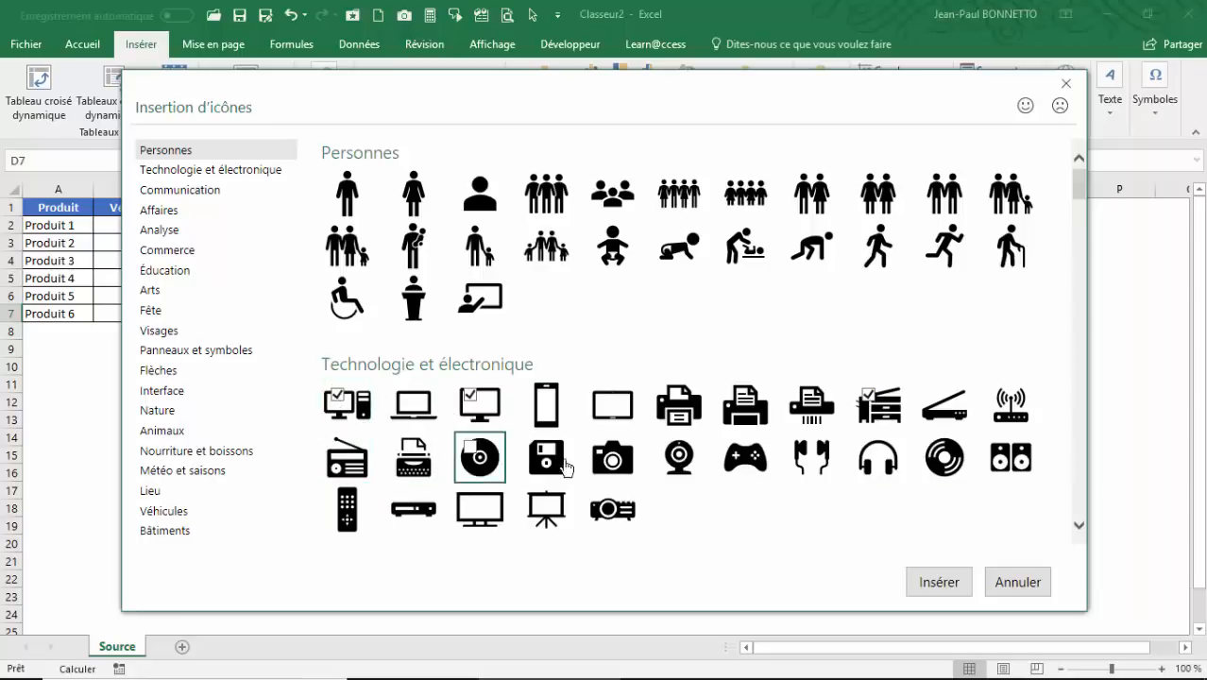
pyautogui.click(1015, 411)
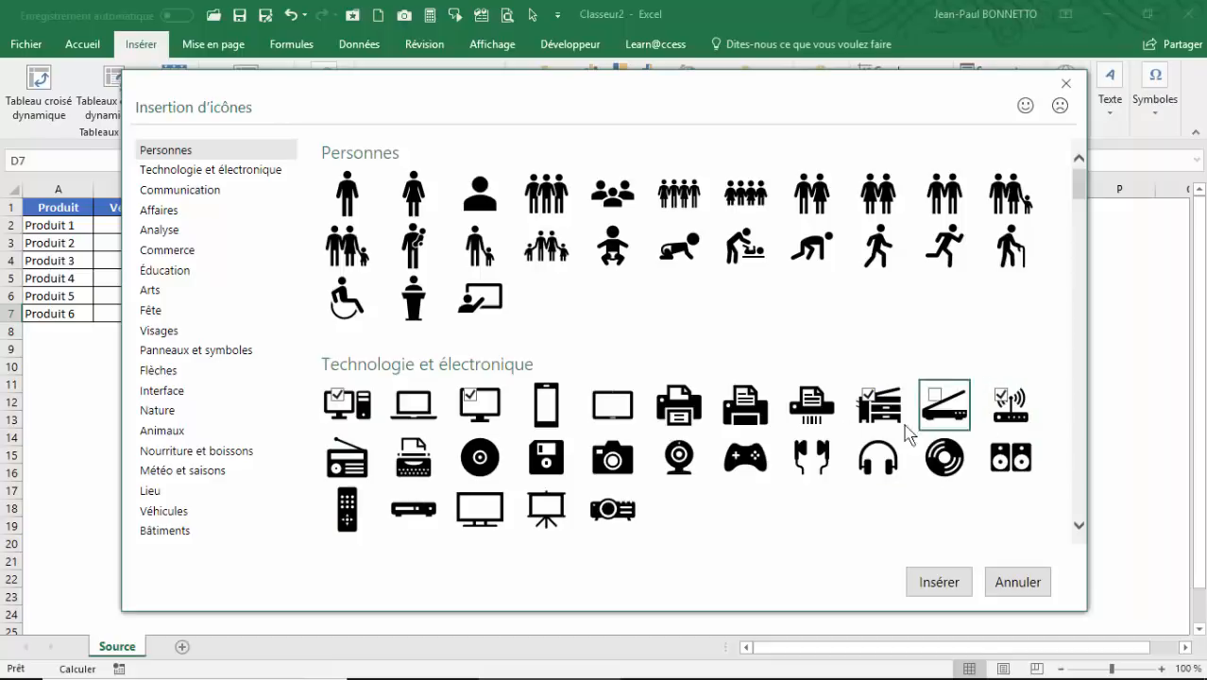
pyautogui.click(694, 411)
pyautogui.click(620, 415)
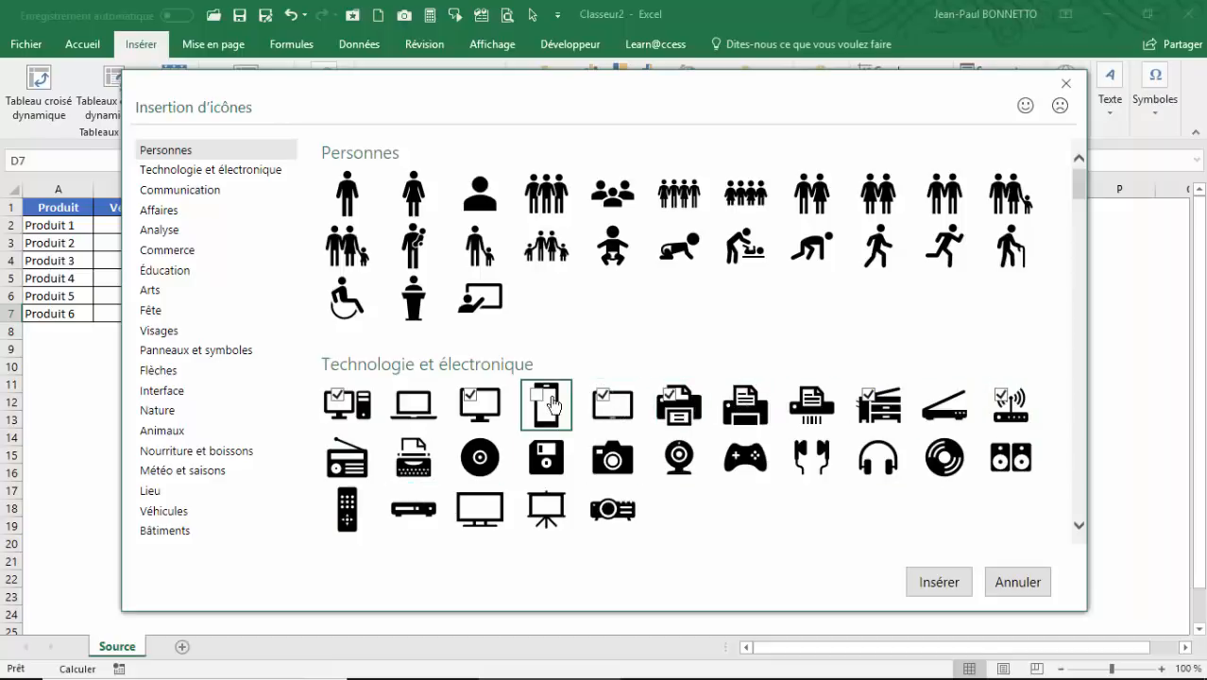
pyautogui.click(552, 404)
pyautogui.click(464, 521)
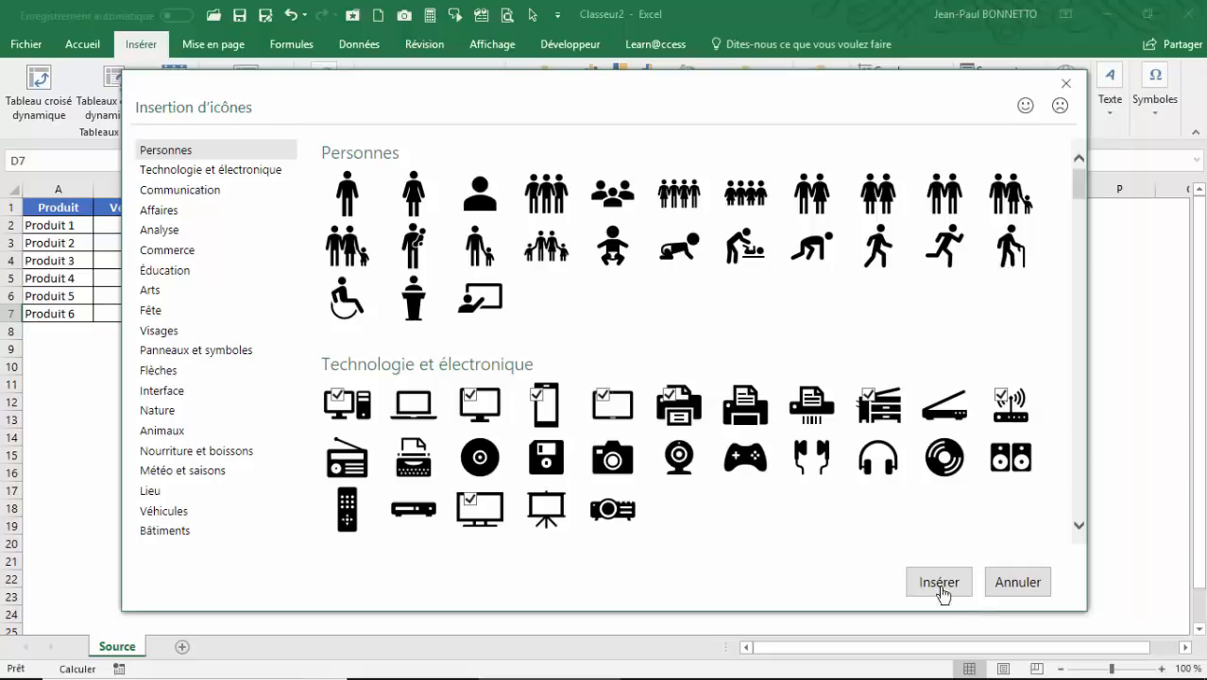
pyautogui.click(912, 581)
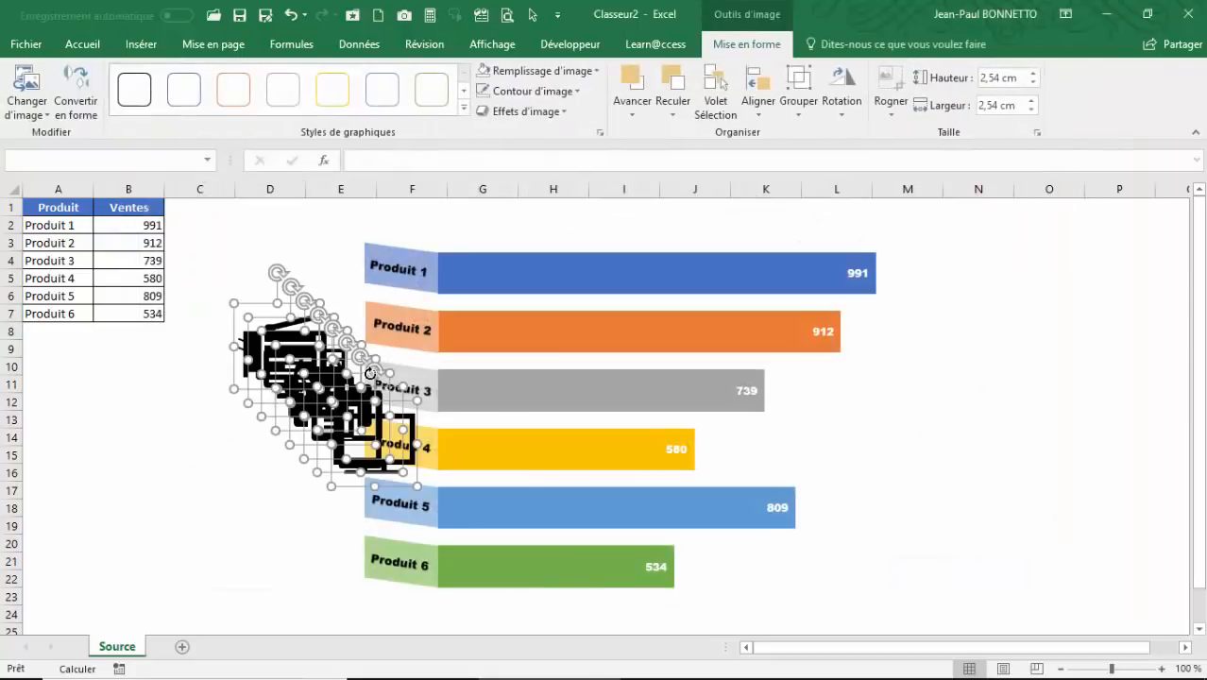
# Move the stacked icons below the data table, then shrink the television icon and place it at the start of the Produit 1 bar
pyautogui.moveTo(315, 327); pyautogui.dragTo(182, 376)
pyautogui.click(284, 345)
pyautogui.click(276, 482)
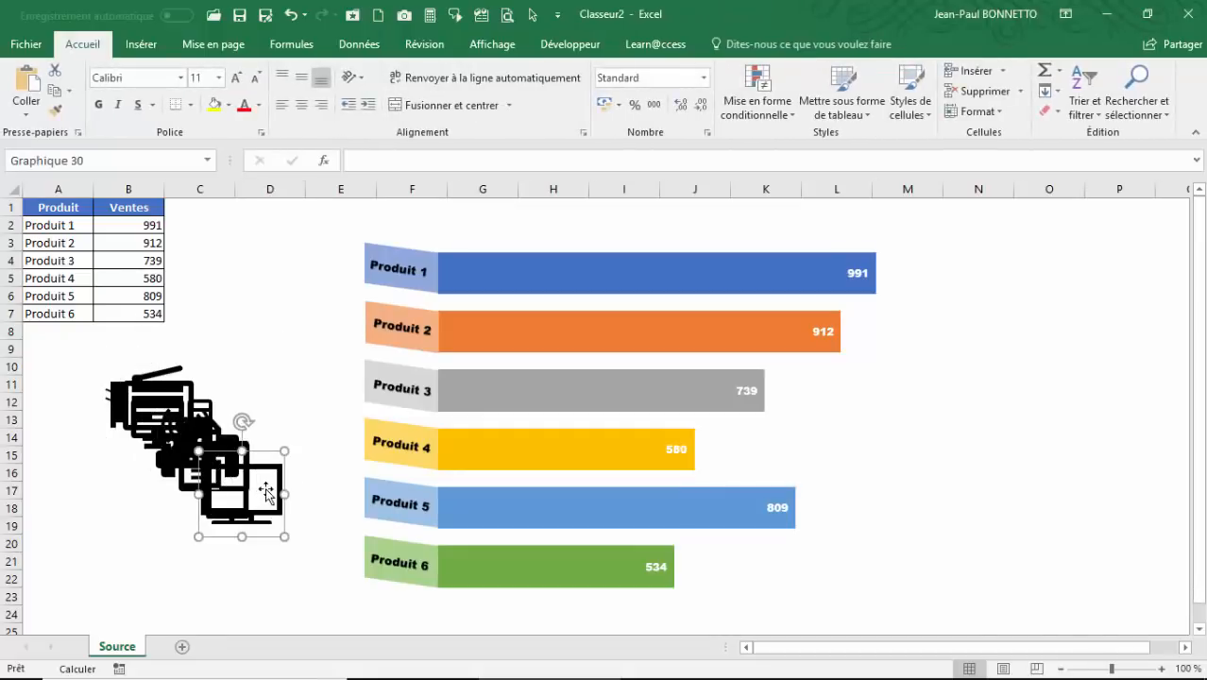
pyautogui.moveTo(276, 482); pyautogui.dragTo(305, 273)
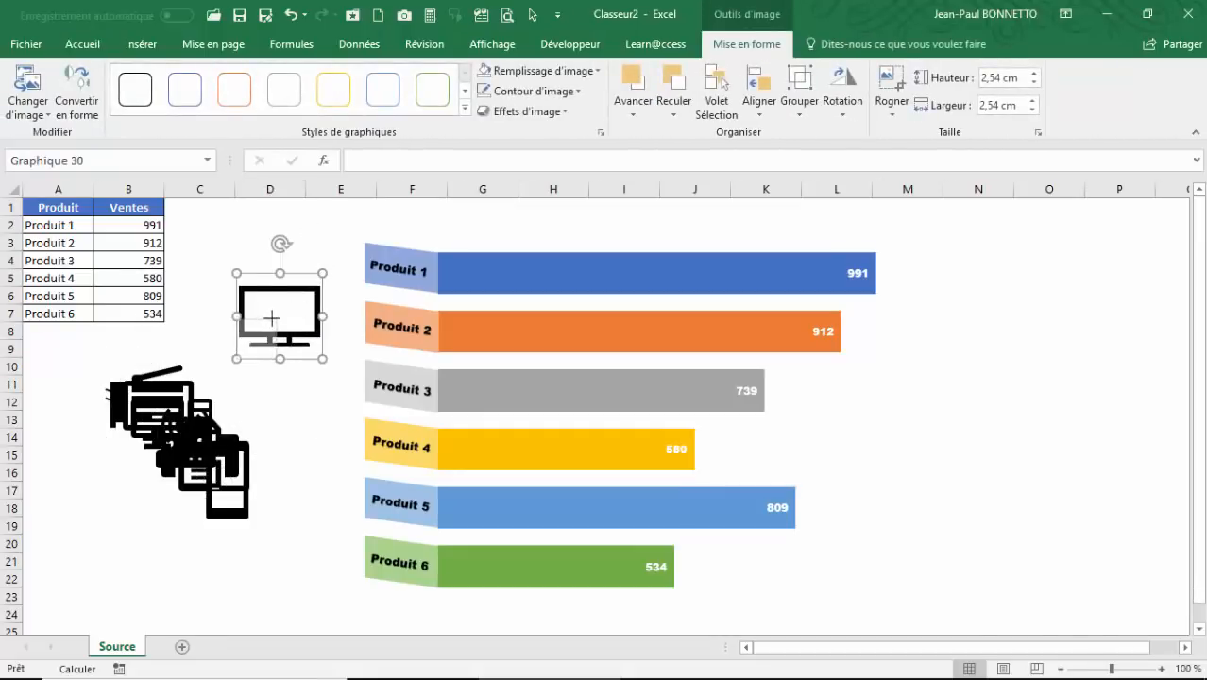
pyautogui.moveTo(272, 318); pyautogui.dragTo(276, 316)
pyautogui.click(75, 349)
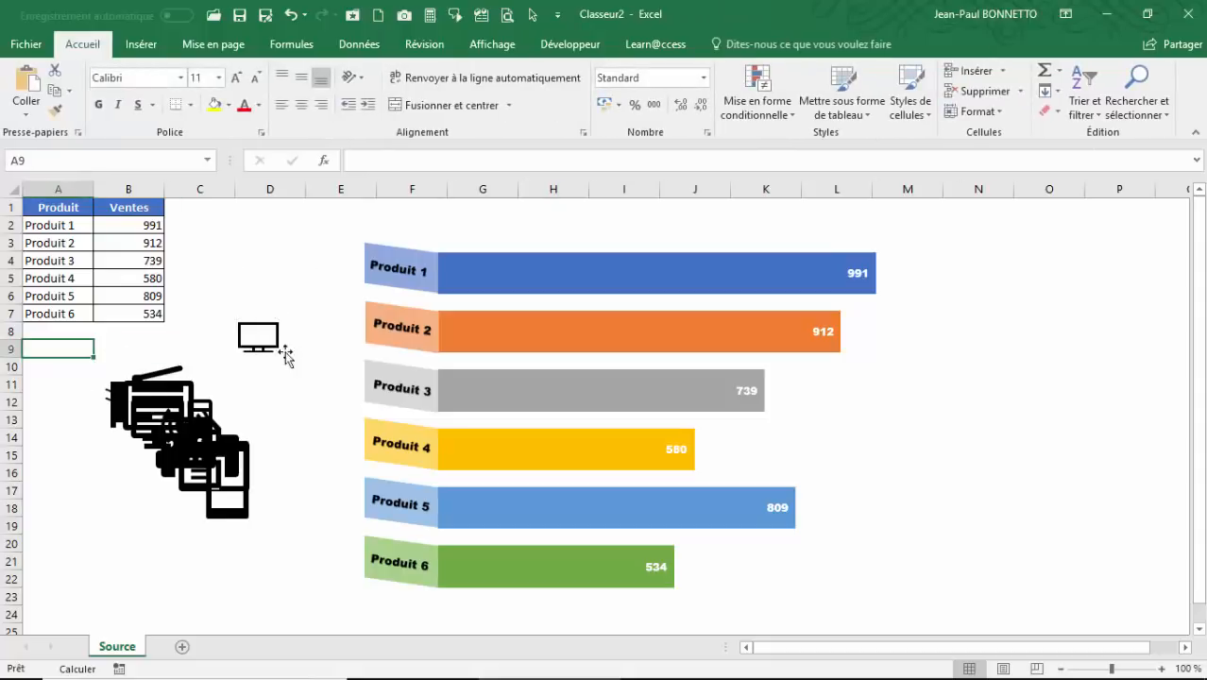
pyautogui.moveTo(265, 347); pyautogui.dragTo(483, 293)
# Shrink the smartphone icon to about 1.34 cm and place it at the start of the Produit 2 bar, under the television icon
pyautogui.moveTo(250, 433); pyautogui.dragTo(299, 325)
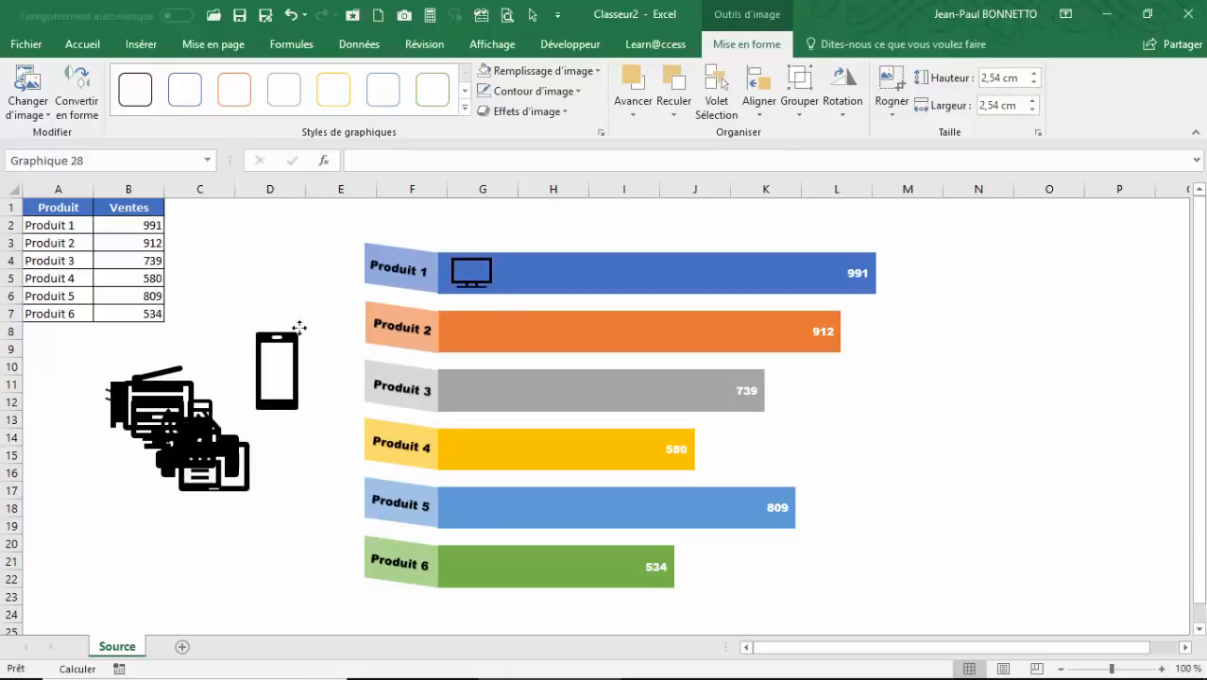
pyautogui.moveTo(280, 384); pyautogui.dragTo(486, 311)
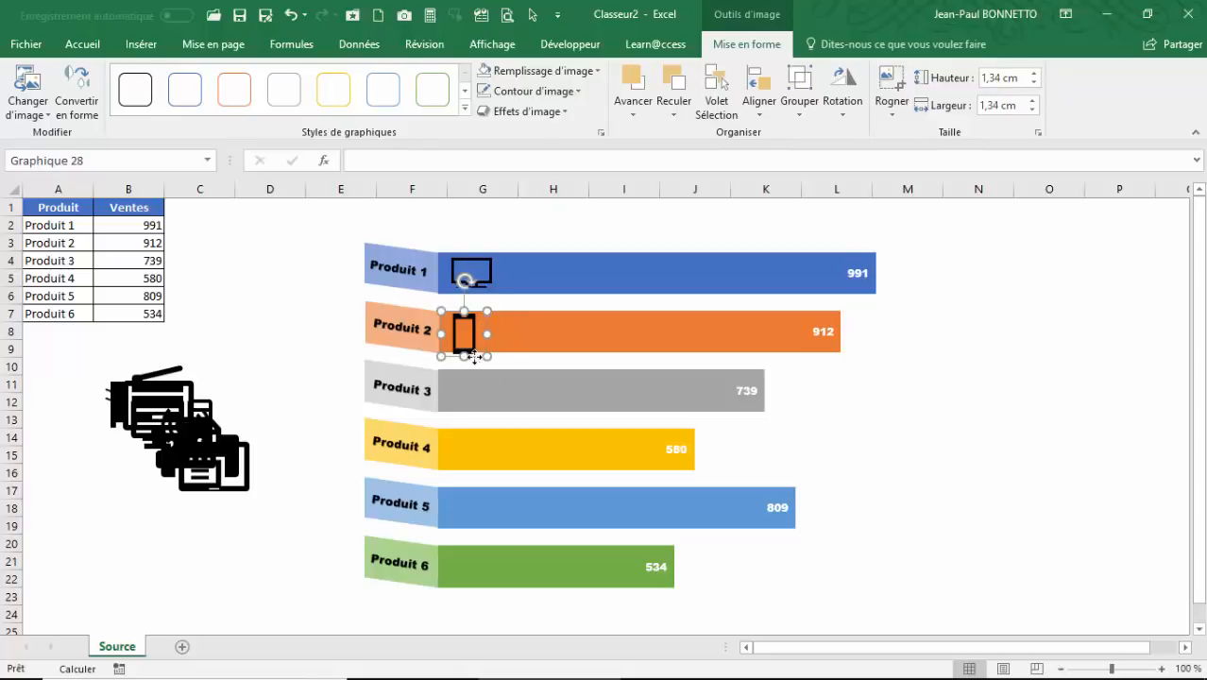
pyautogui.moveTo(474, 357); pyautogui.dragTo(482, 355)
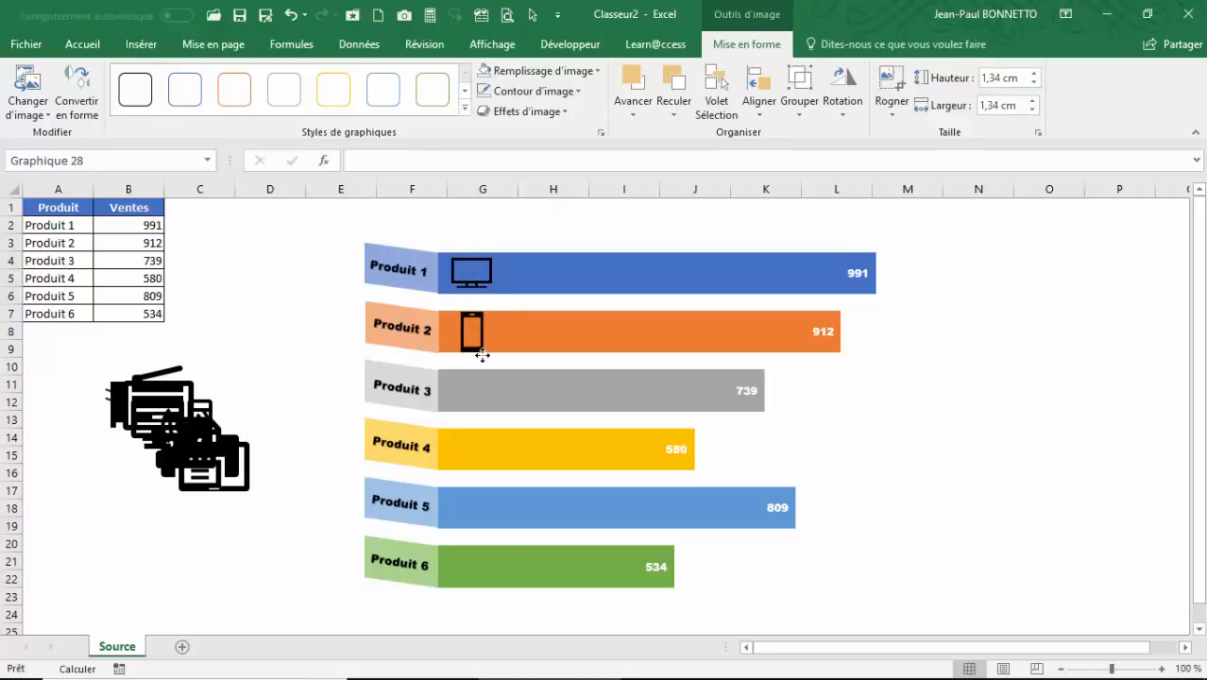
# Shrink the tablet icon to about 1.41 cm and place it at the start of the Produit 3 bar
pyautogui.click(229, 469)
pyautogui.moveTo(230, 469); pyautogui.dragTo(278, 364)
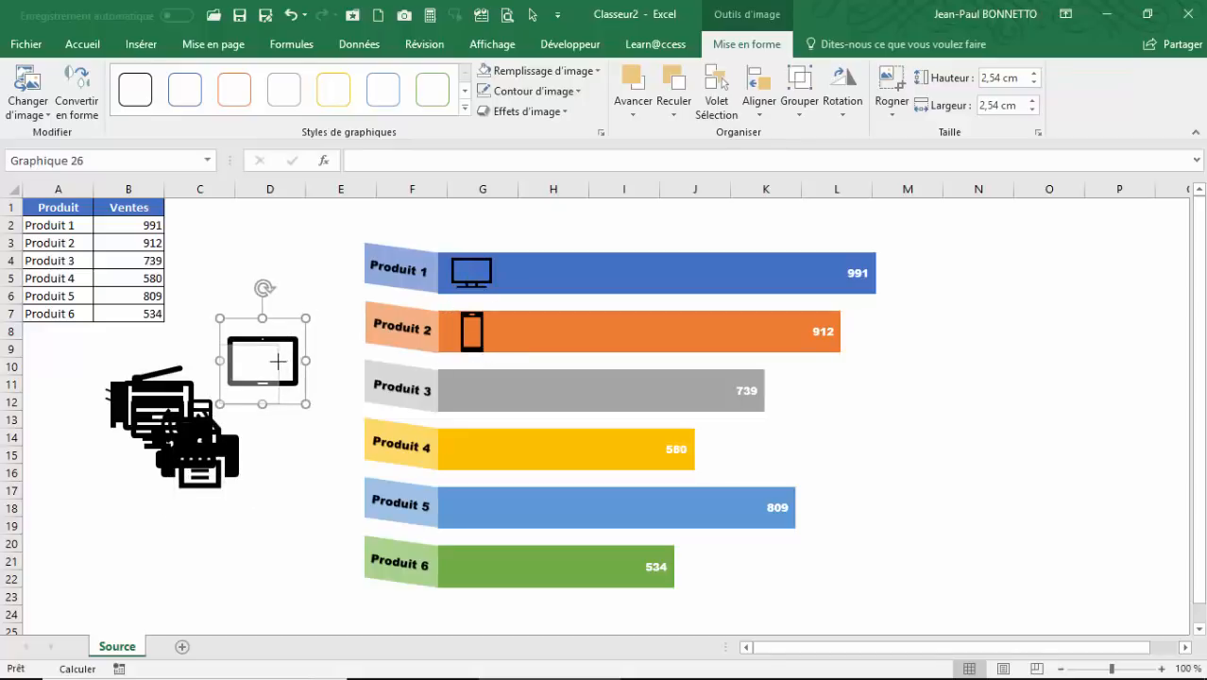
pyautogui.moveTo(305, 318); pyautogui.dragTo(268, 356)
pyautogui.moveTo(266, 404); pyautogui.dragTo(482, 417)
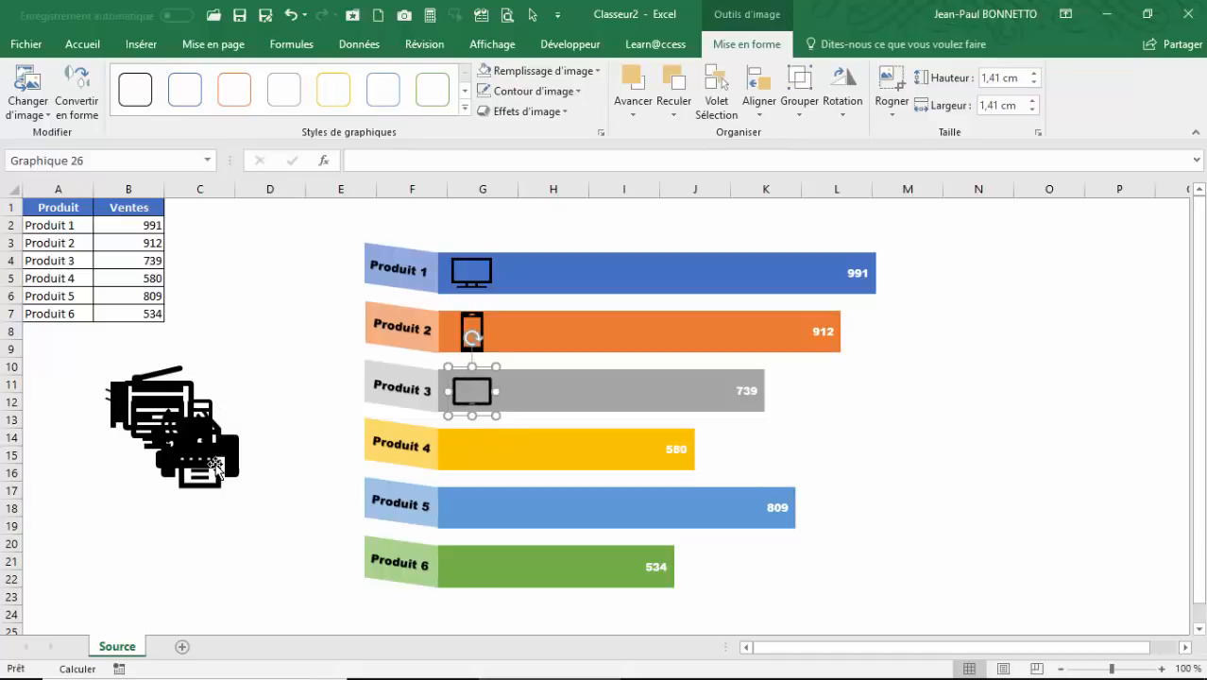
# Shrink the desktop computer icon onto the Produit 4 bar and the copier icon, about 1.27 cm, onto the Produit 5 bar
pyautogui.click(215, 463)
pyautogui.moveTo(144, 382); pyautogui.dragTo(482, 471)
pyautogui.moveTo(198, 427); pyautogui.dragTo(226, 330)
pyautogui.moveTo(151, 395); pyautogui.dragTo(472, 504)
# Shrink the Wi-Fi router icon and place it at the start of the Produit 6 bar
pyautogui.click(176, 380)
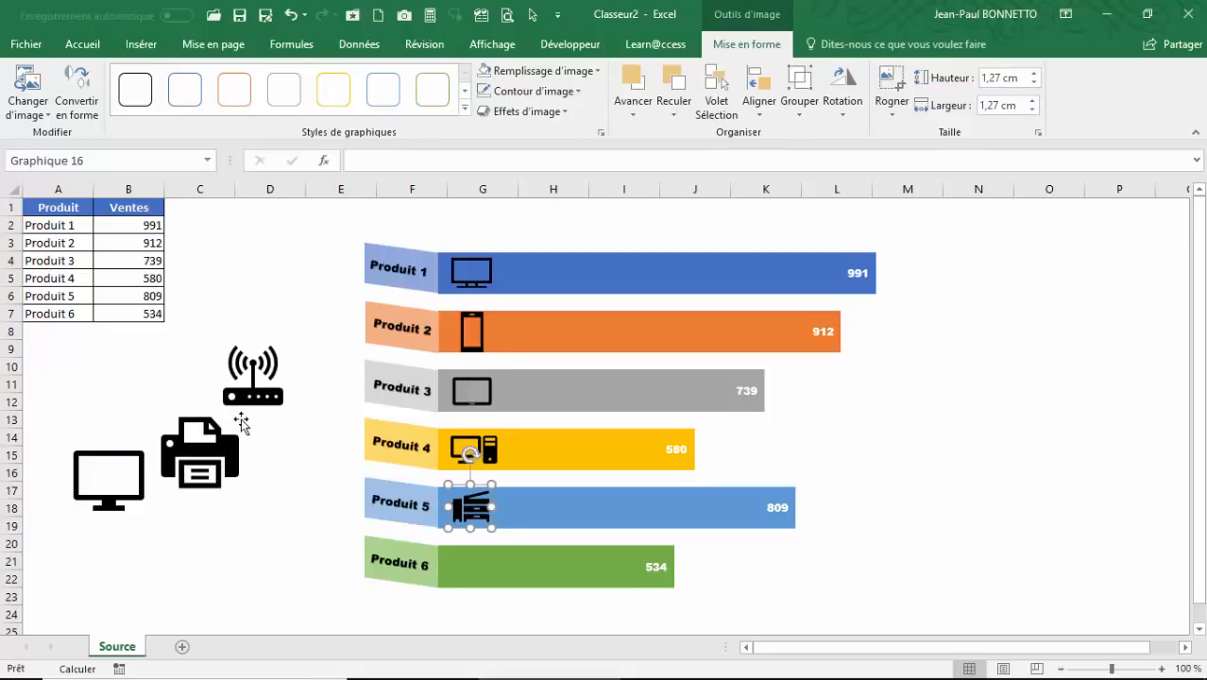
pyautogui.click(284, 359)
pyautogui.moveTo(295, 330); pyautogui.dragTo(469, 572)
# Delete the unused printer and monitor icons beside the chart
pyautogui.click(216, 467)
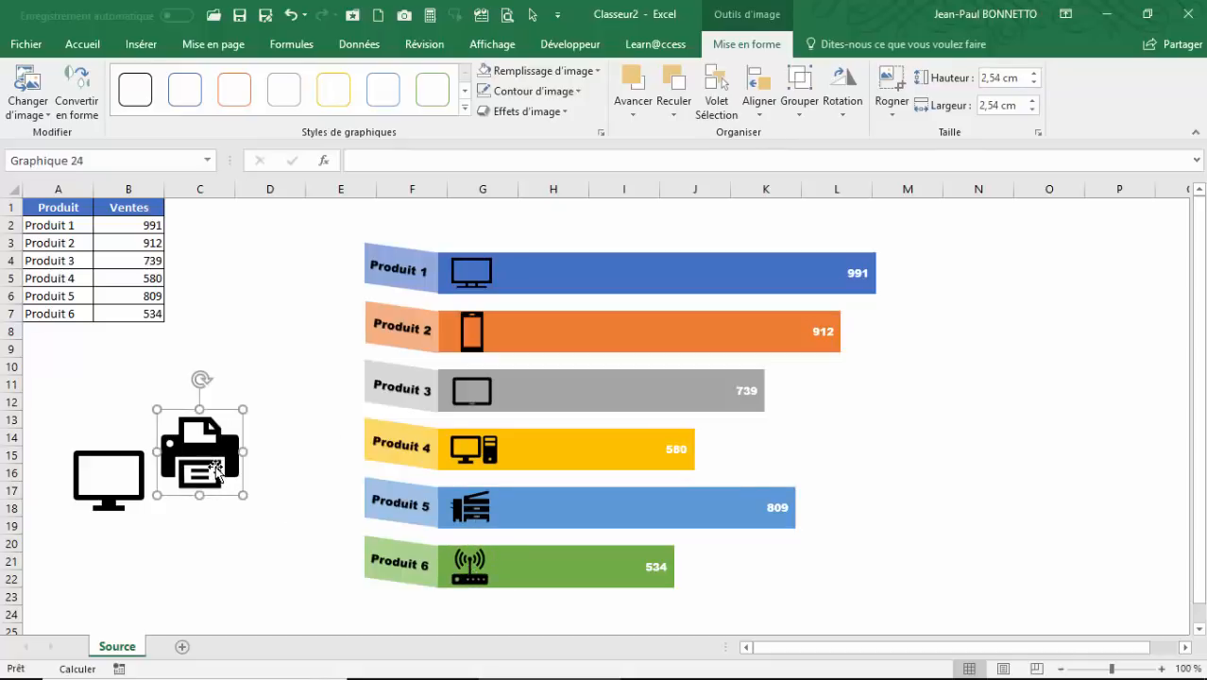
pyautogui.press('Delete')
pyautogui.click(108, 478)
pyautogui.press('Delete')
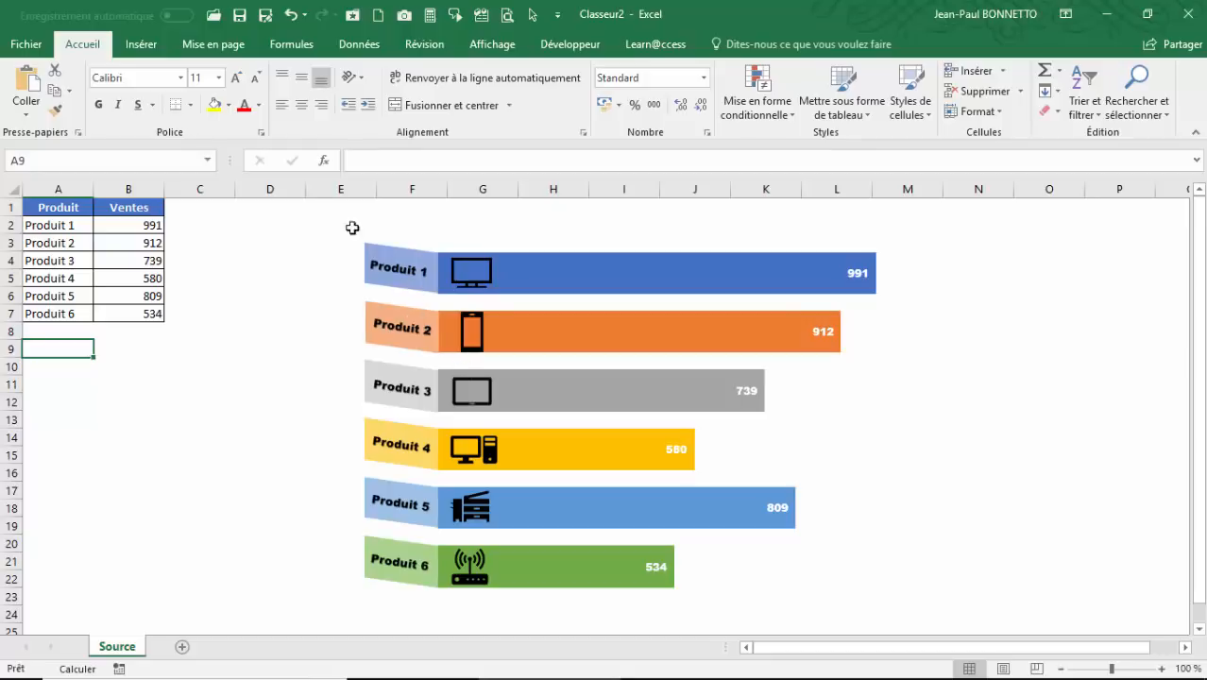
# Select the grouped chart and its six icons with object selection, group them together and nudge the widget slightly to the right
pyautogui.click(270, 205)
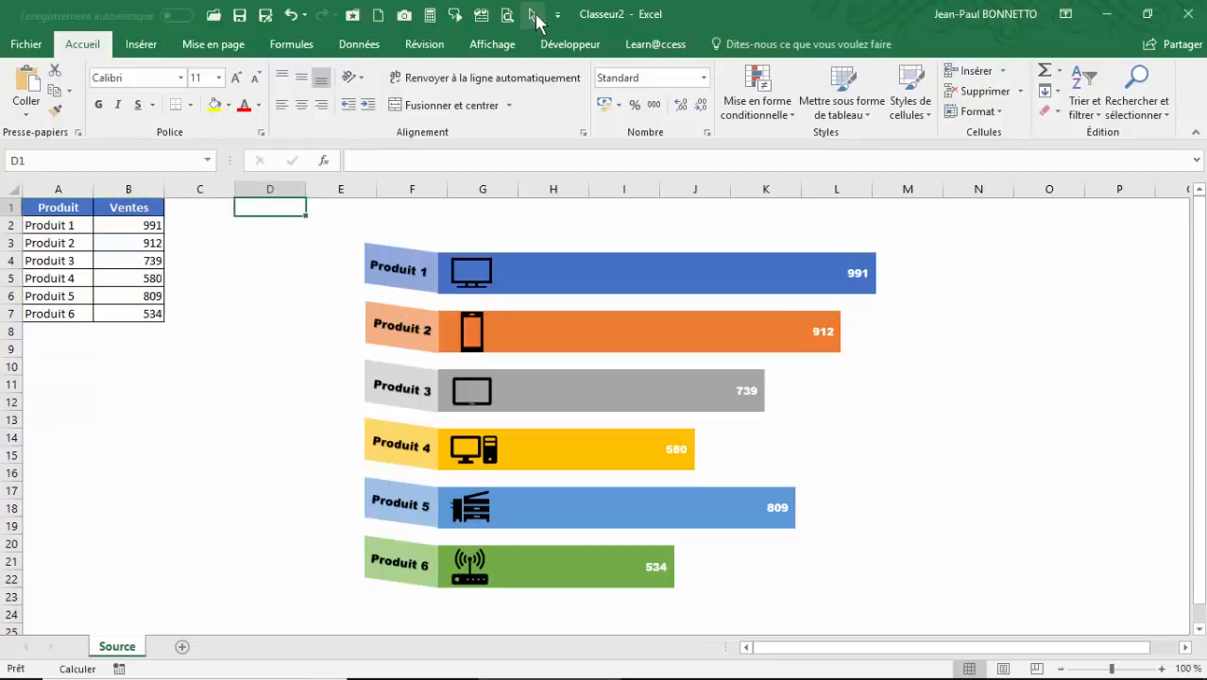
pyautogui.click(533, 14)
pyautogui.moveTo(250, 203)
pyautogui.mouseDown()
pyautogui.moveTo(992, 311)
pyautogui.moveTo(1010, 621)
pyautogui.mouseUp()
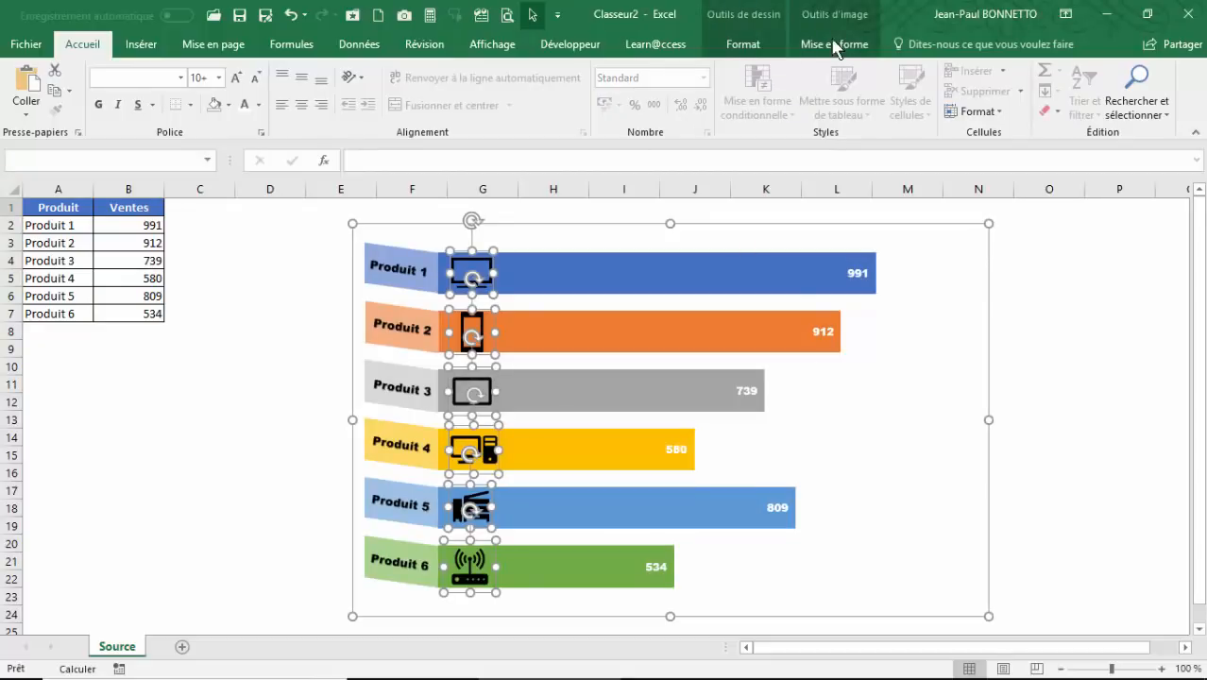
pyautogui.click(743, 43)
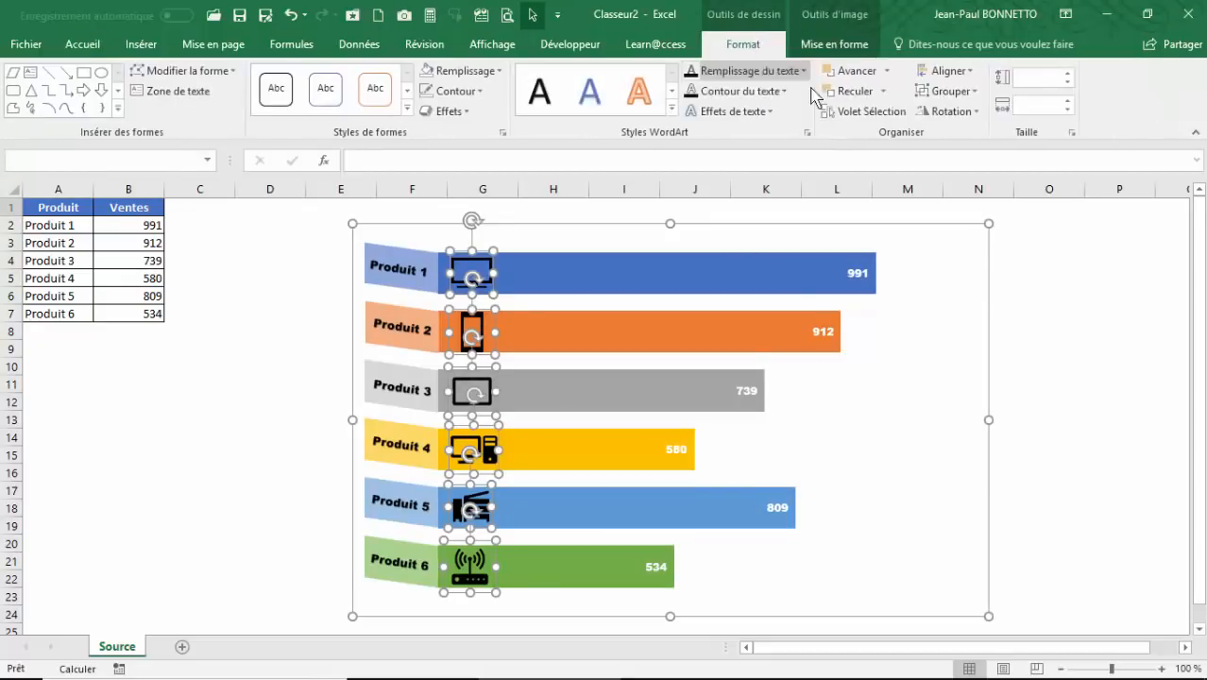
pyautogui.click(960, 117)
pyautogui.moveTo(713, 224); pyautogui.dragTo(720, 226)
# Deselect the widget and recalculate the sheet to check that its bars follow the sales values
pyautogui.click(217, 433)
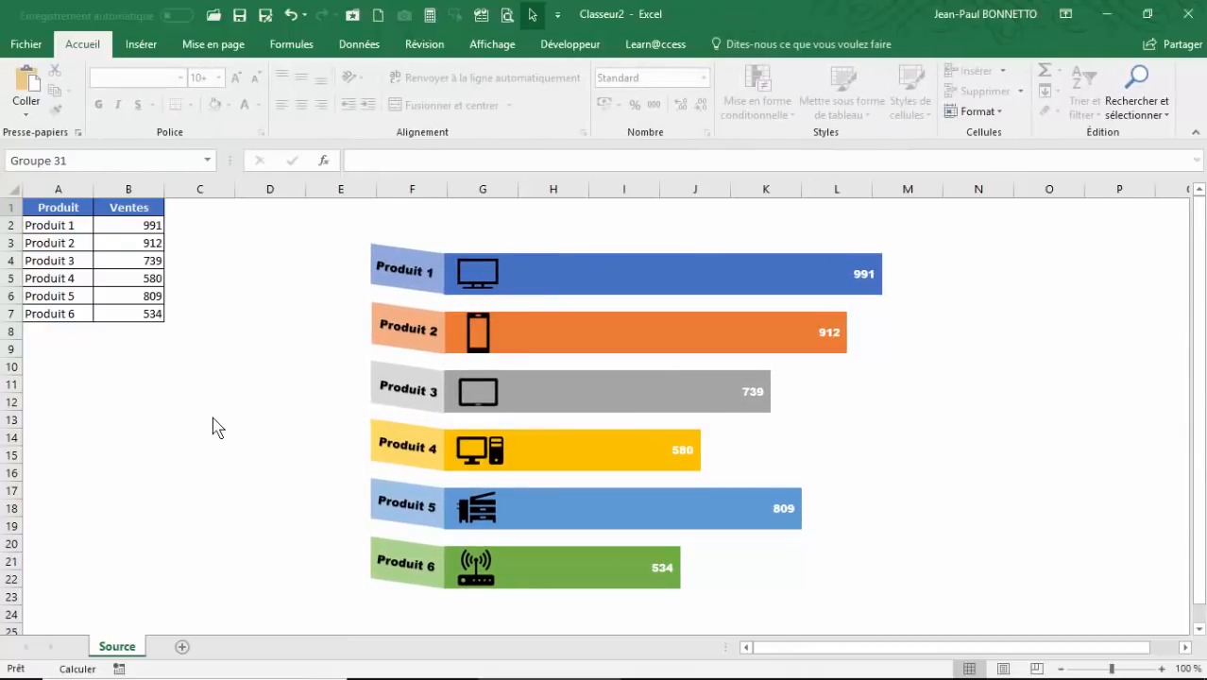
pyautogui.press('F9')
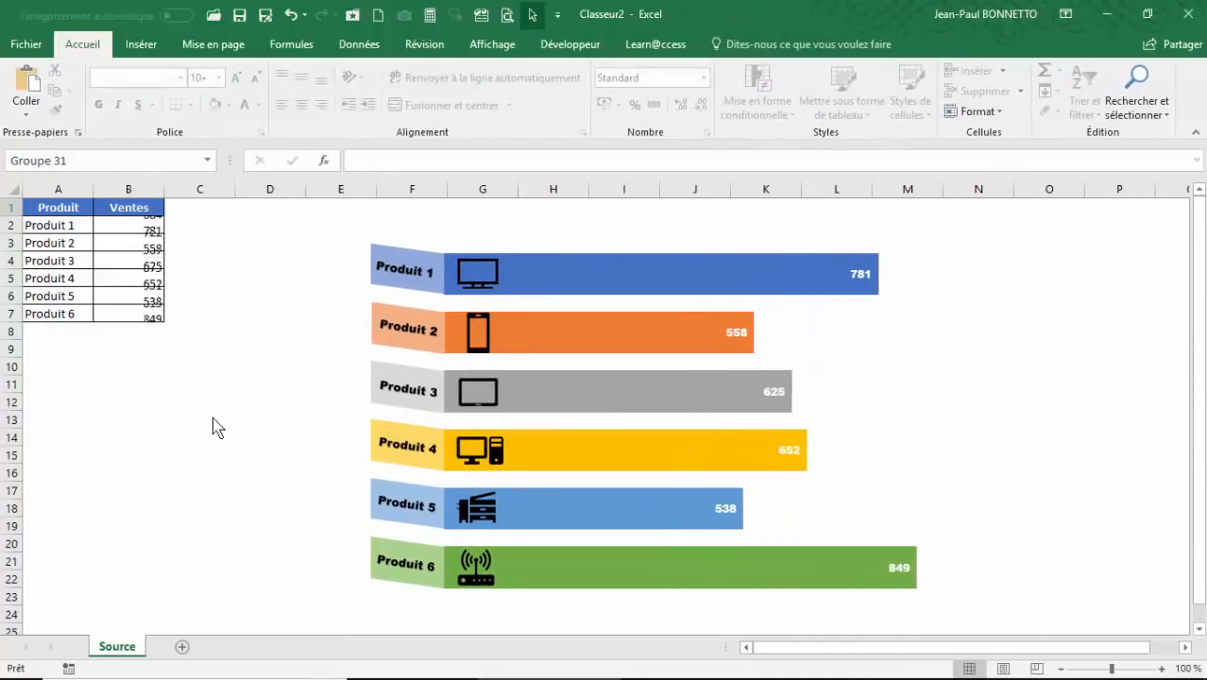
# Recalculate the sheet twice more to test the chart bars with new sales values
pyautogui.press('F9')
pyautogui.press('F9')
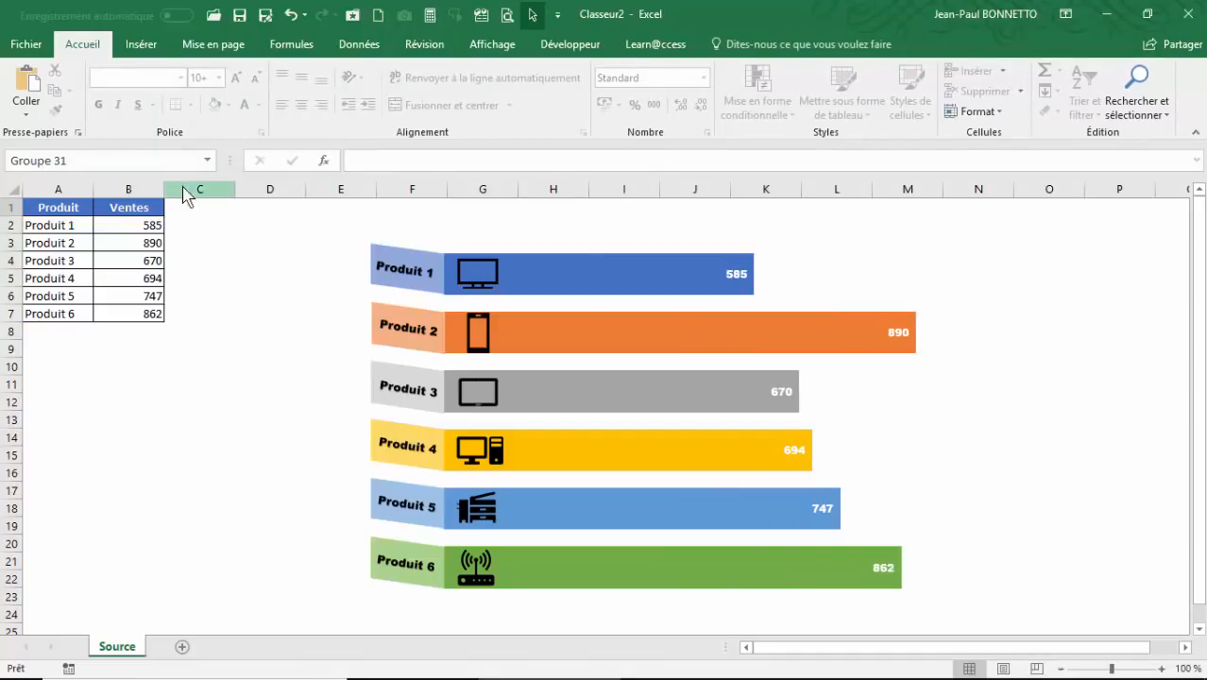
# Draw a rounded rectangle about 19.95 cm wide and 12.59 cm high over the widget and send it to the back
pyautogui.click(141, 44)
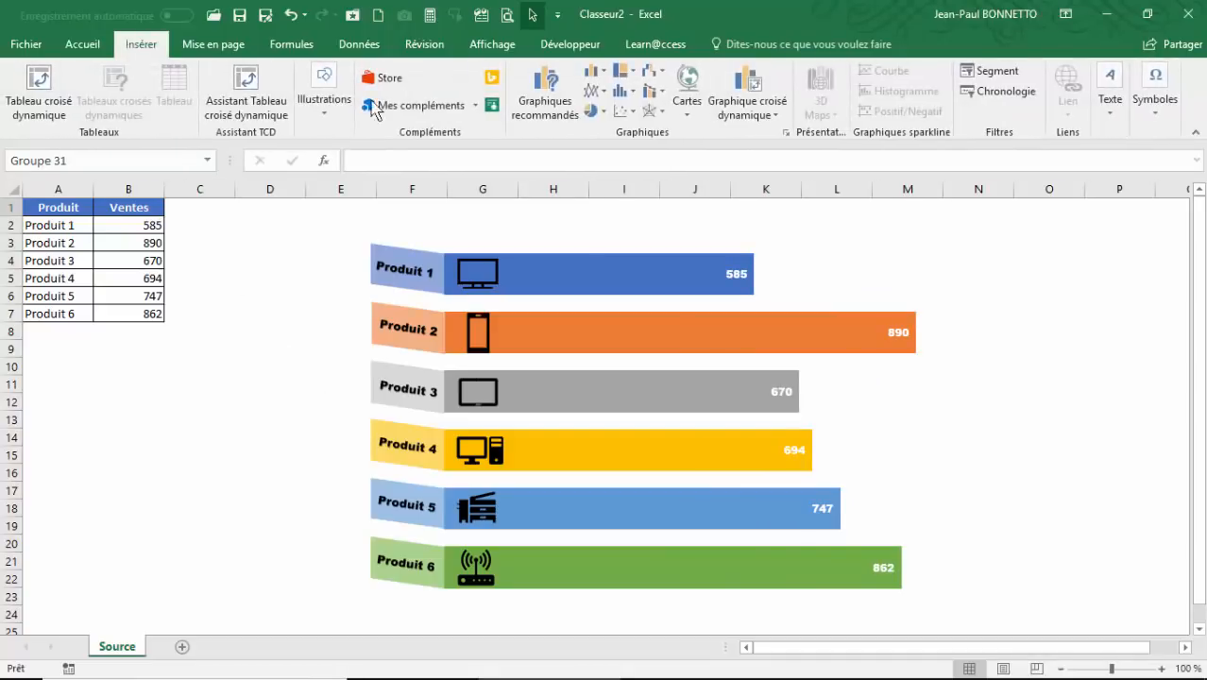
pyautogui.click(323, 104)
pyautogui.click(396, 180)
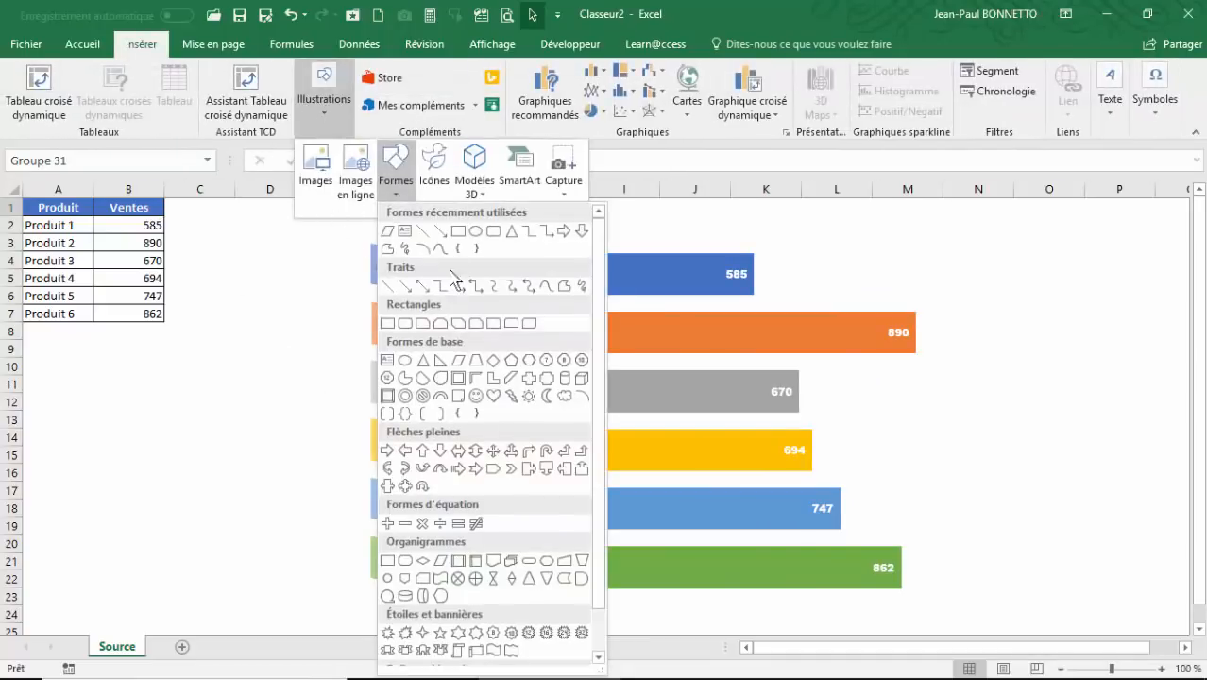
pyautogui.click(494, 231)
pyautogui.moveTo(315, 205); pyautogui.dragTo(980, 486)
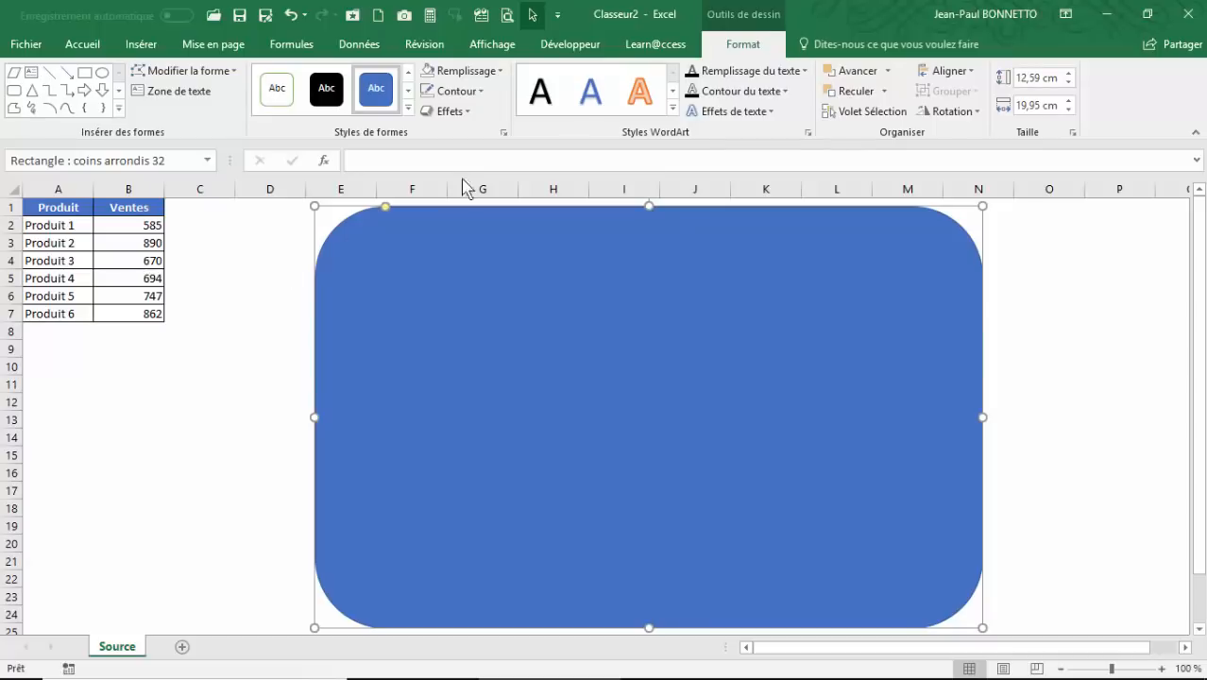
pyautogui.click(885, 90)
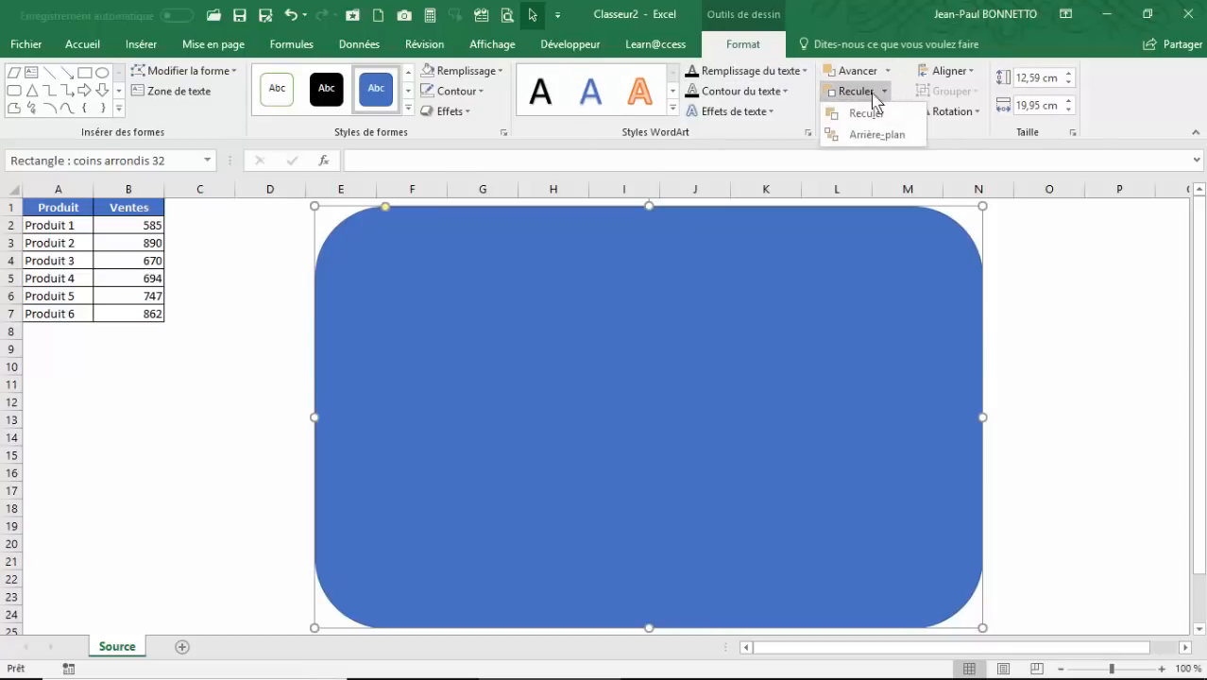
pyautogui.click(870, 132)
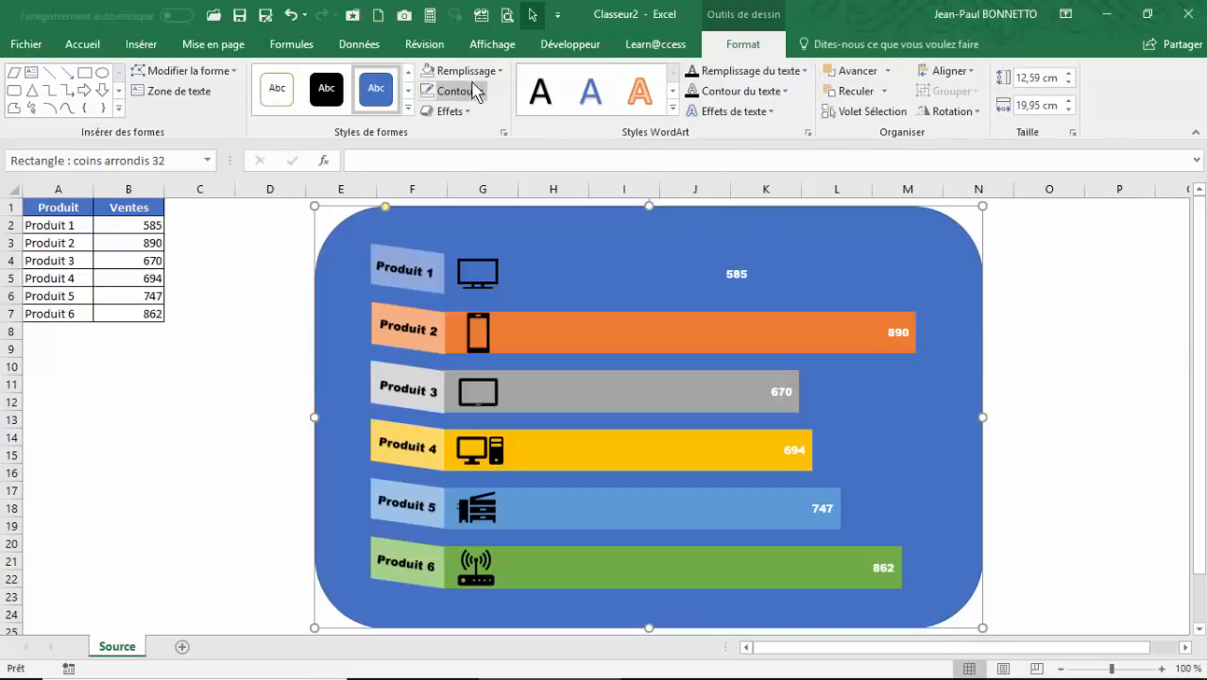
# Fill the rounded rectangle behind the widget with light grey and apply the first bevel preset to it
pyautogui.click(501, 74)
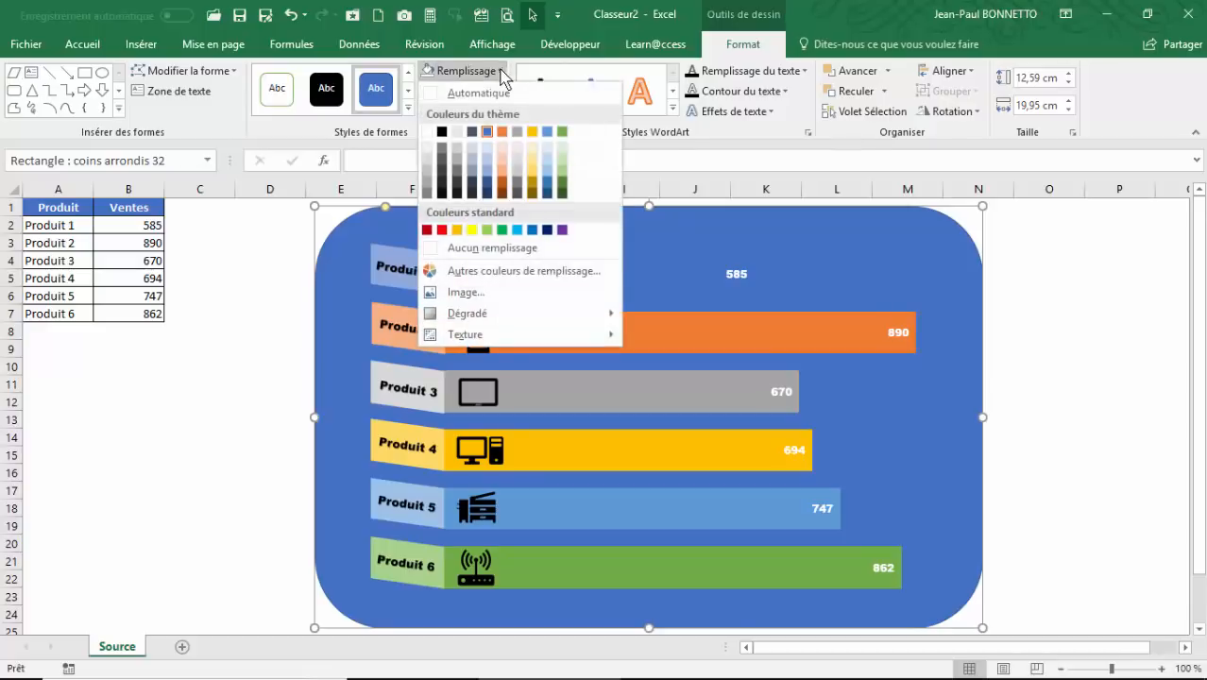
pyautogui.click(427, 170)
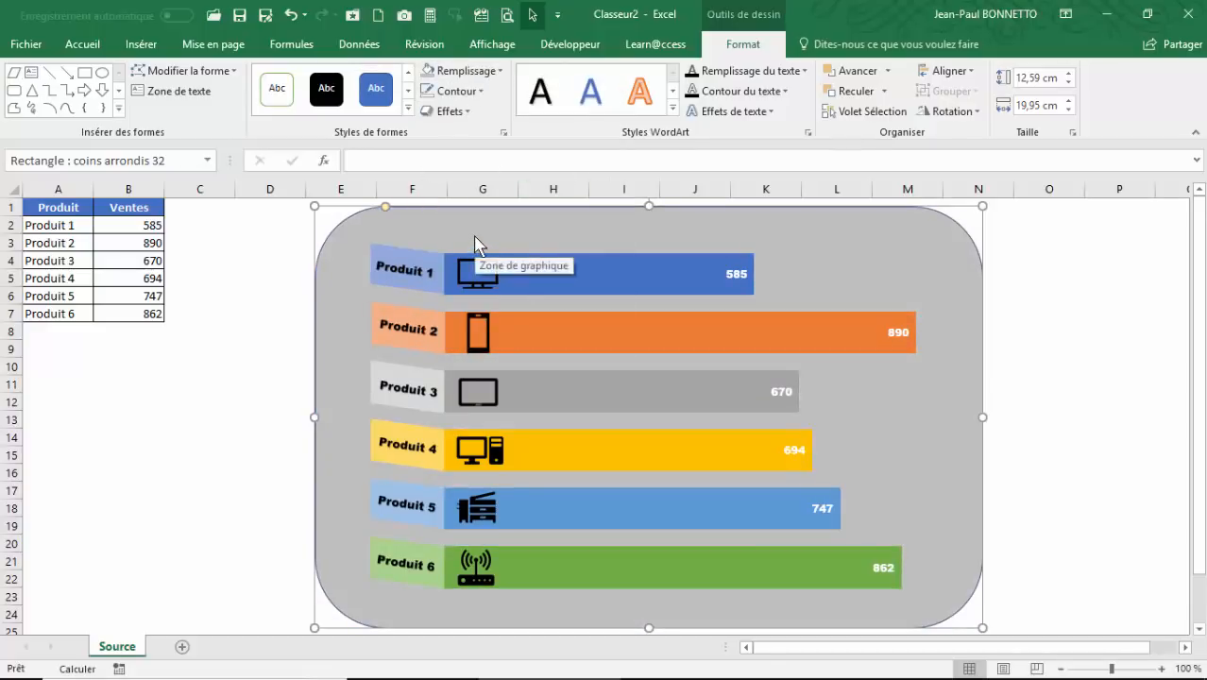
pyautogui.click(459, 113)
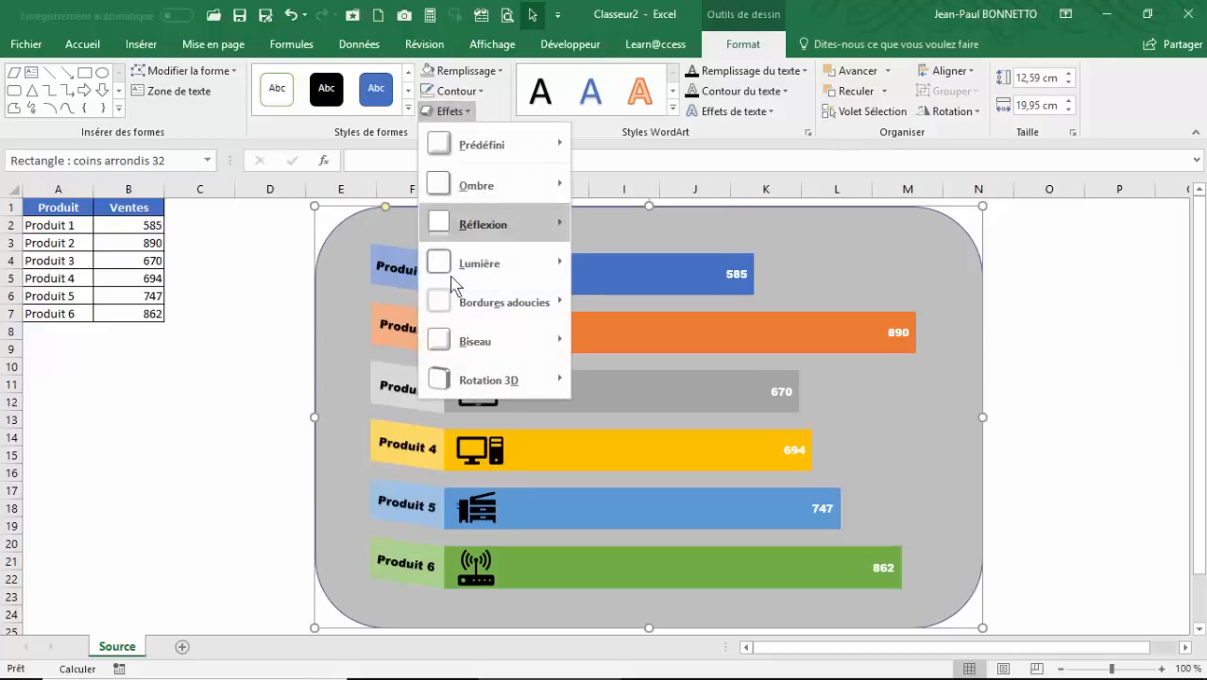
pyautogui.moveTo(479, 342)
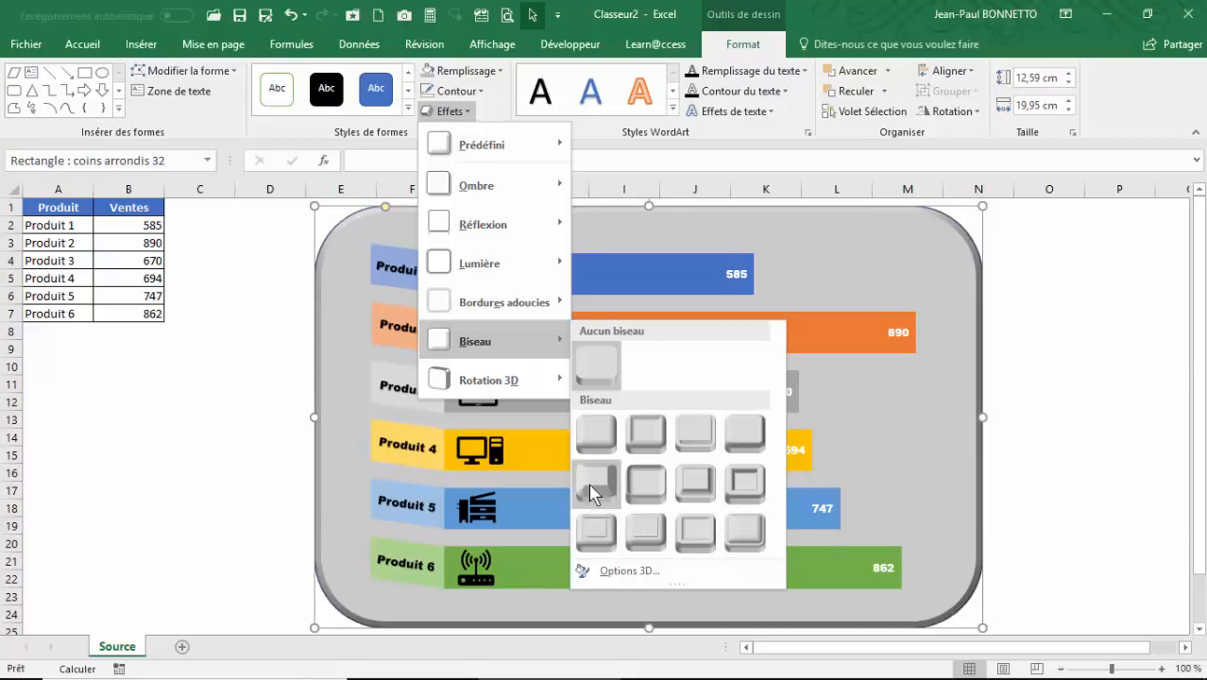
pyautogui.click(595, 434)
# Remove the outline from the grey rounded rectangle and deselect it
pyautogui.click(454, 90)
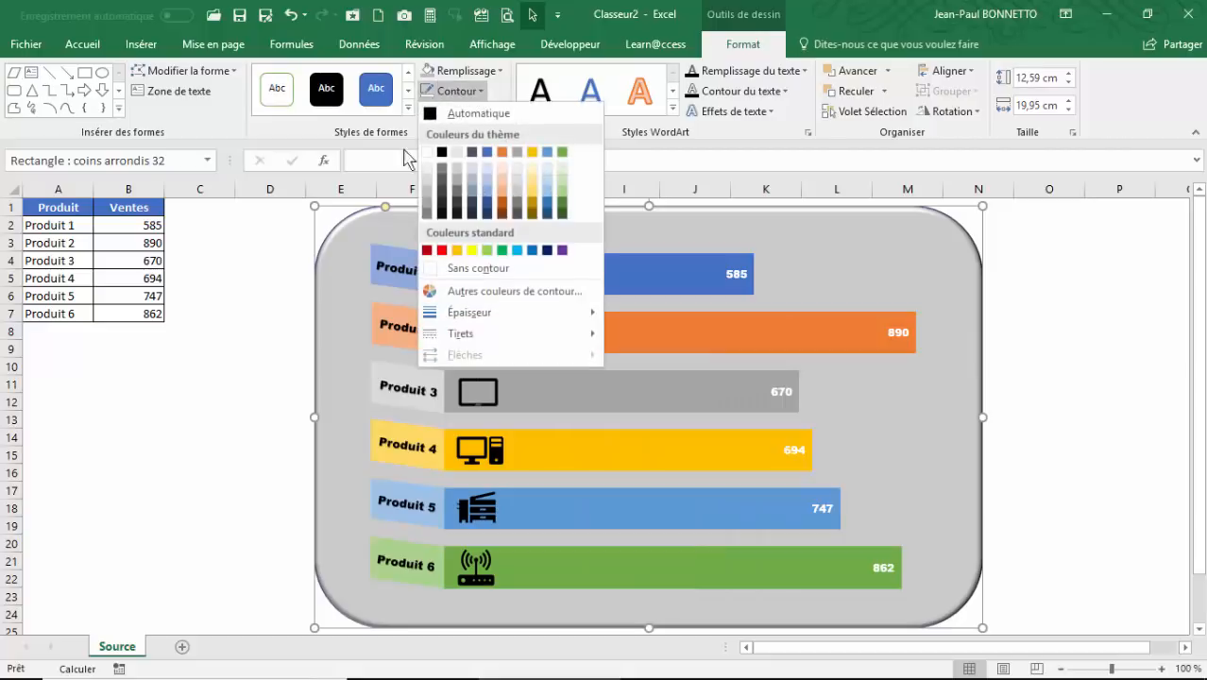
pyautogui.click(476, 269)
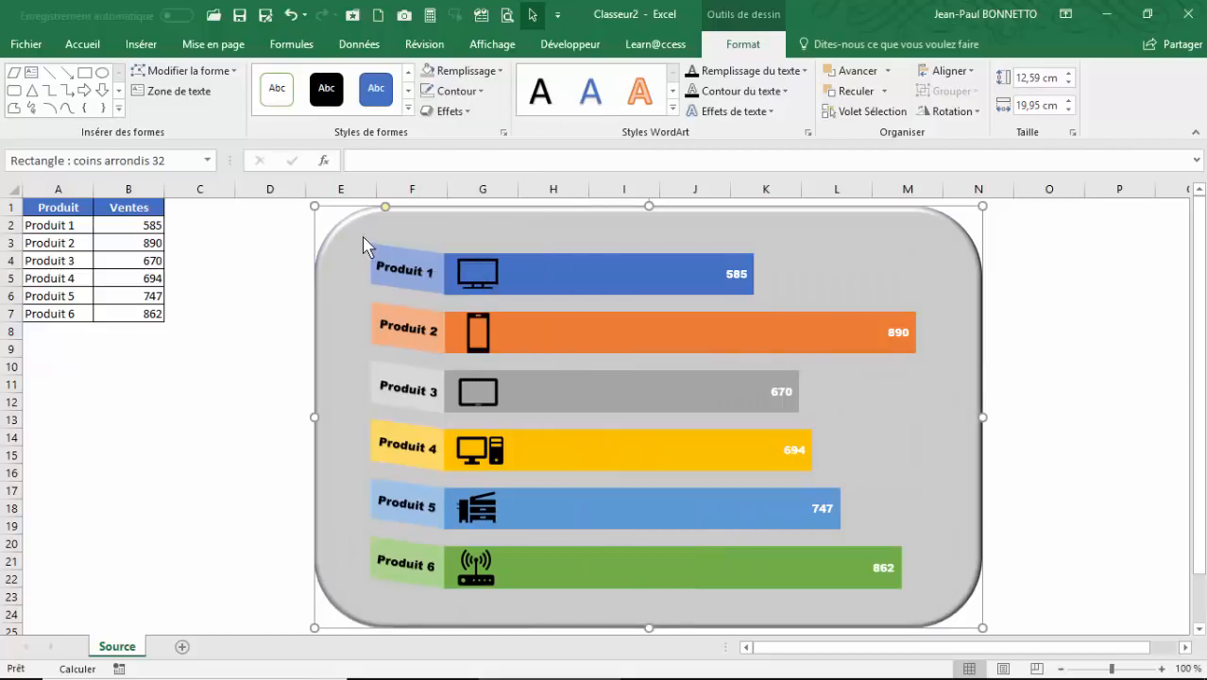
pyautogui.press('Escape')
# Shift the grey background rectangle slightly right and up to centre it behind the widget
pyautogui.click(703, 269)
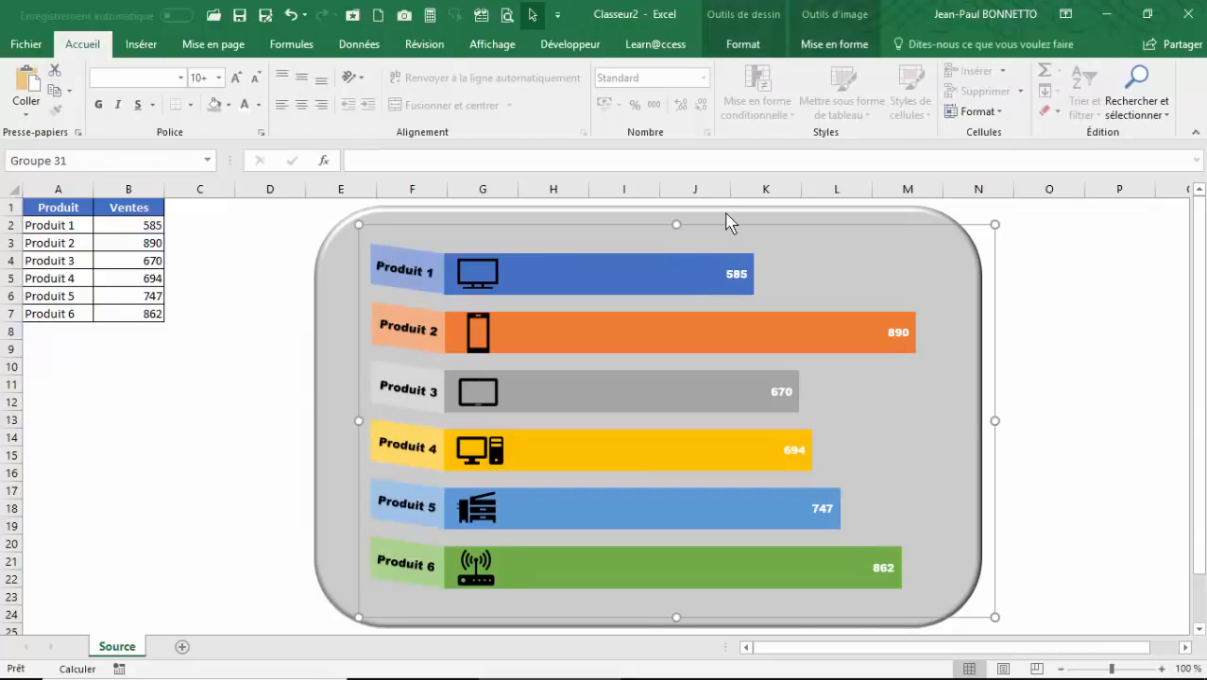
pyautogui.moveTo(727, 222); pyautogui.dragTo(737, 210)
# Group the grey background with the chart widget and move the whole group slightly left and down
pyautogui.keyDown('shift'); pyautogui.click(666, 253); pyautogui.keyUp('shift')
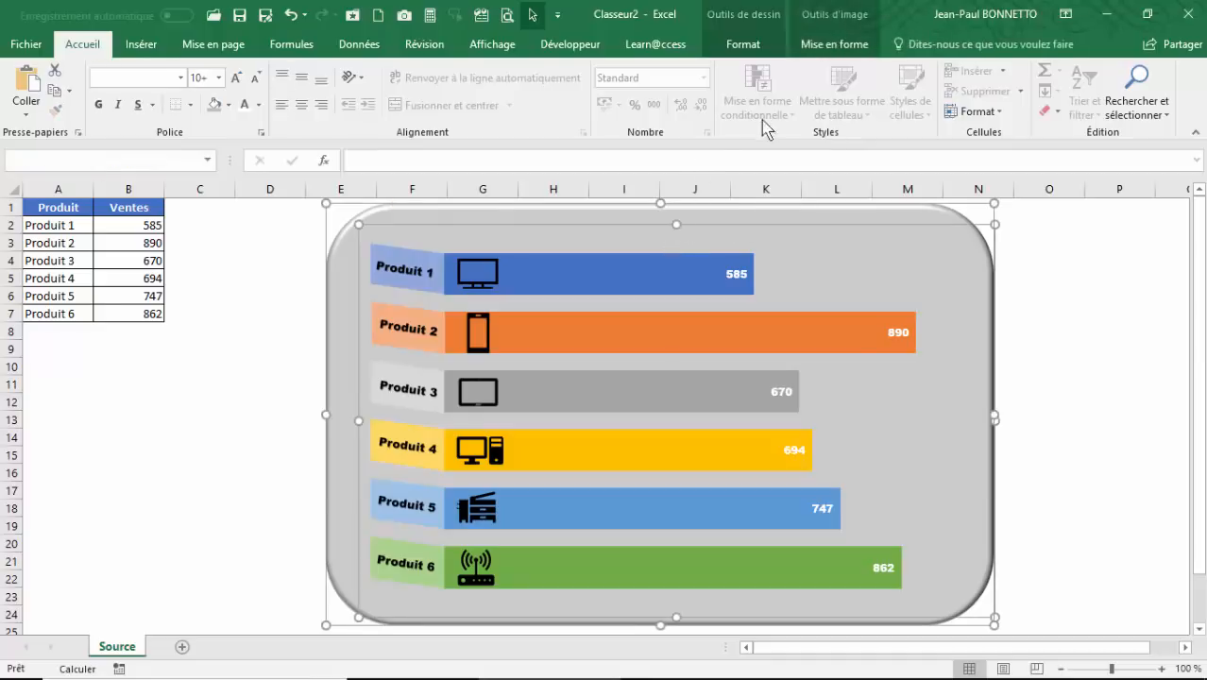
pyautogui.click(744, 46)
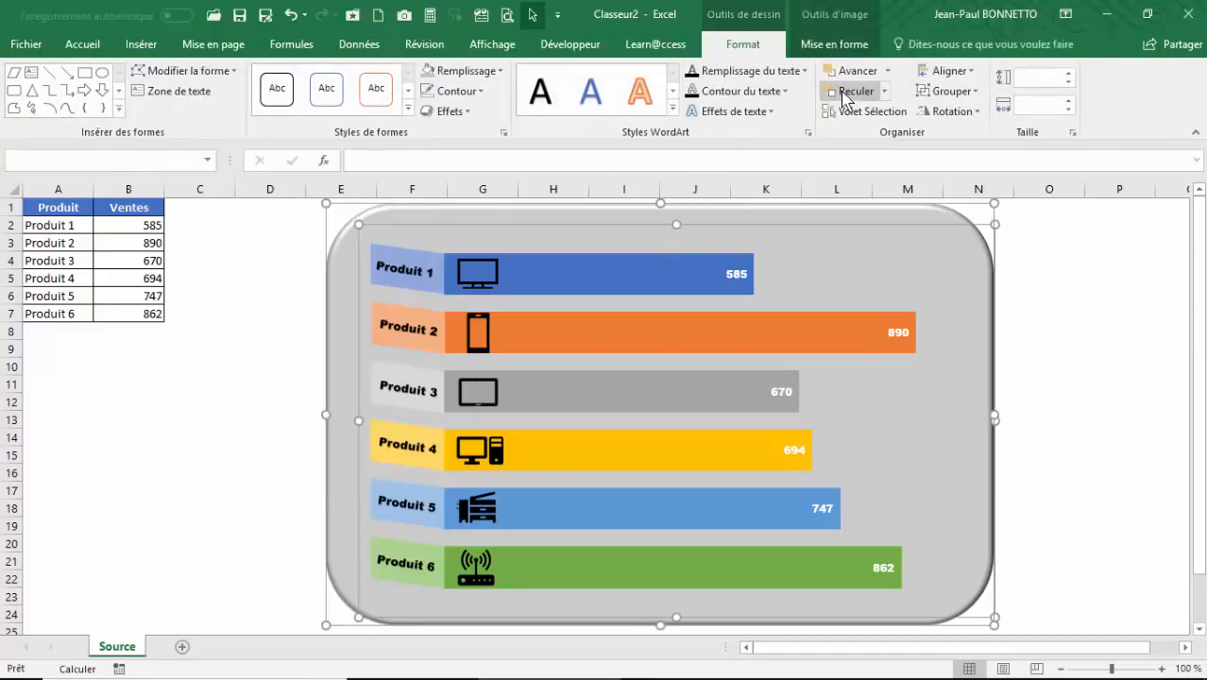
pyautogui.click(945, 94)
pyautogui.click(959, 113)
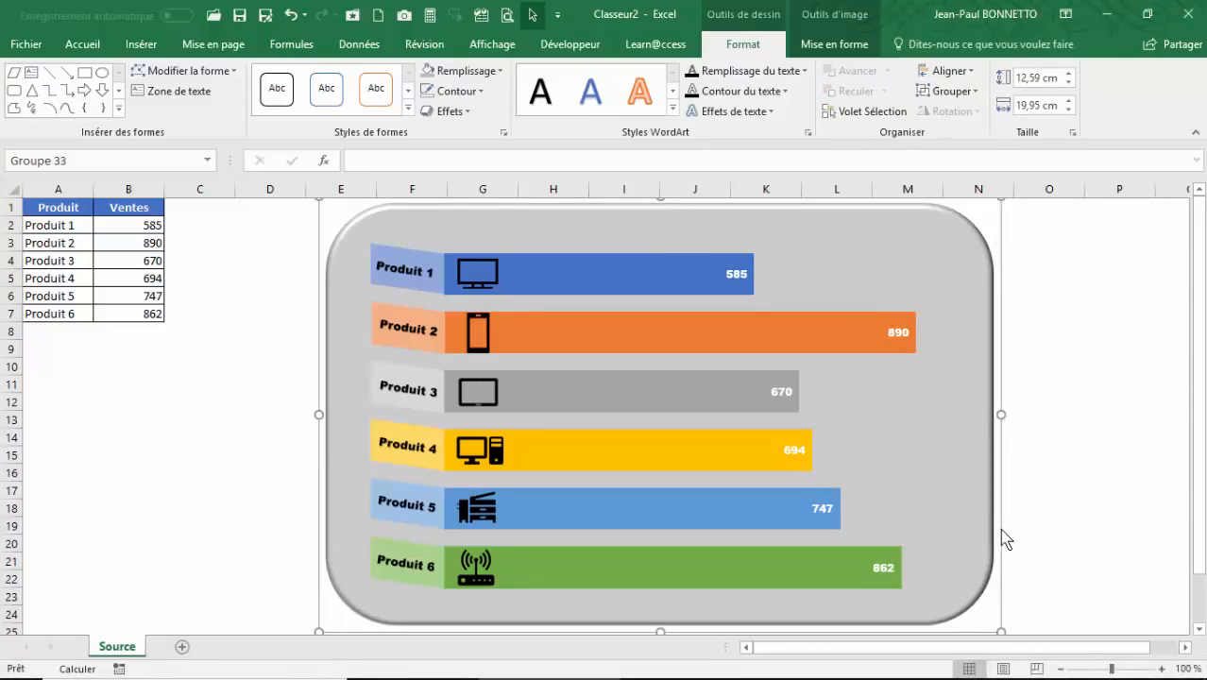
pyautogui.moveTo(997, 531); pyautogui.dragTo(966, 539)
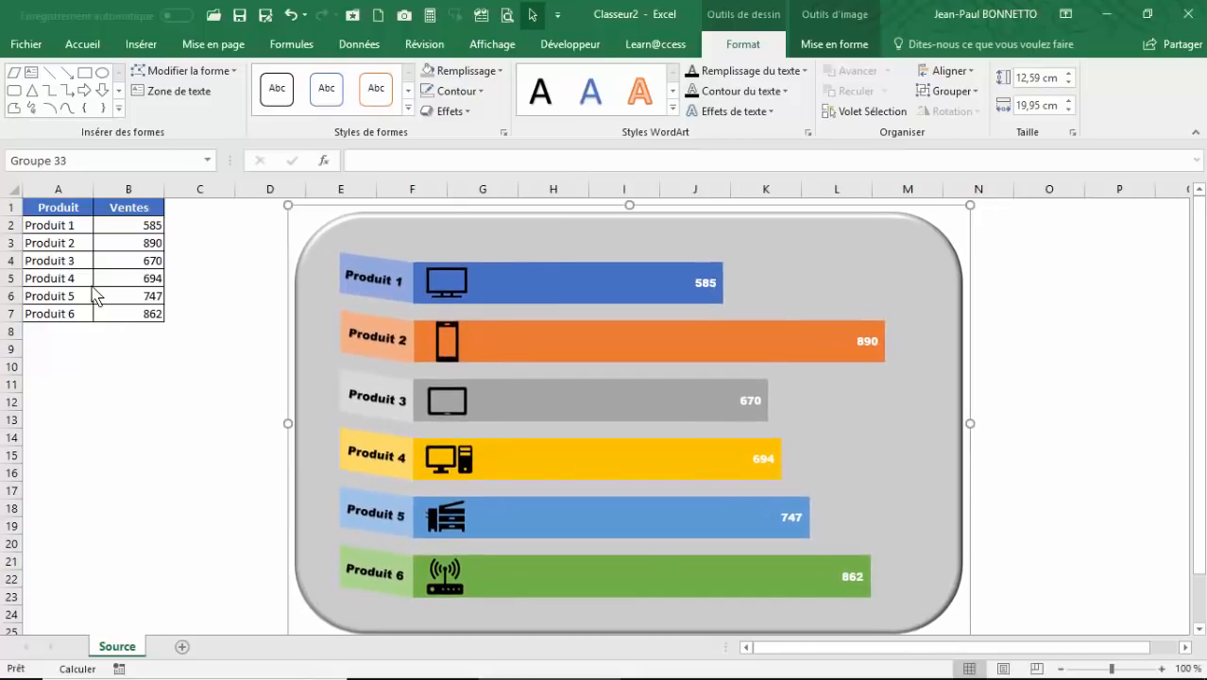
# Recalculate the sheet several times to check the framed chart's bars, then deselect the group
pyautogui.press('F9')
pyautogui.press('F9')
pyautogui.press('F9')
pyautogui.press('F9')
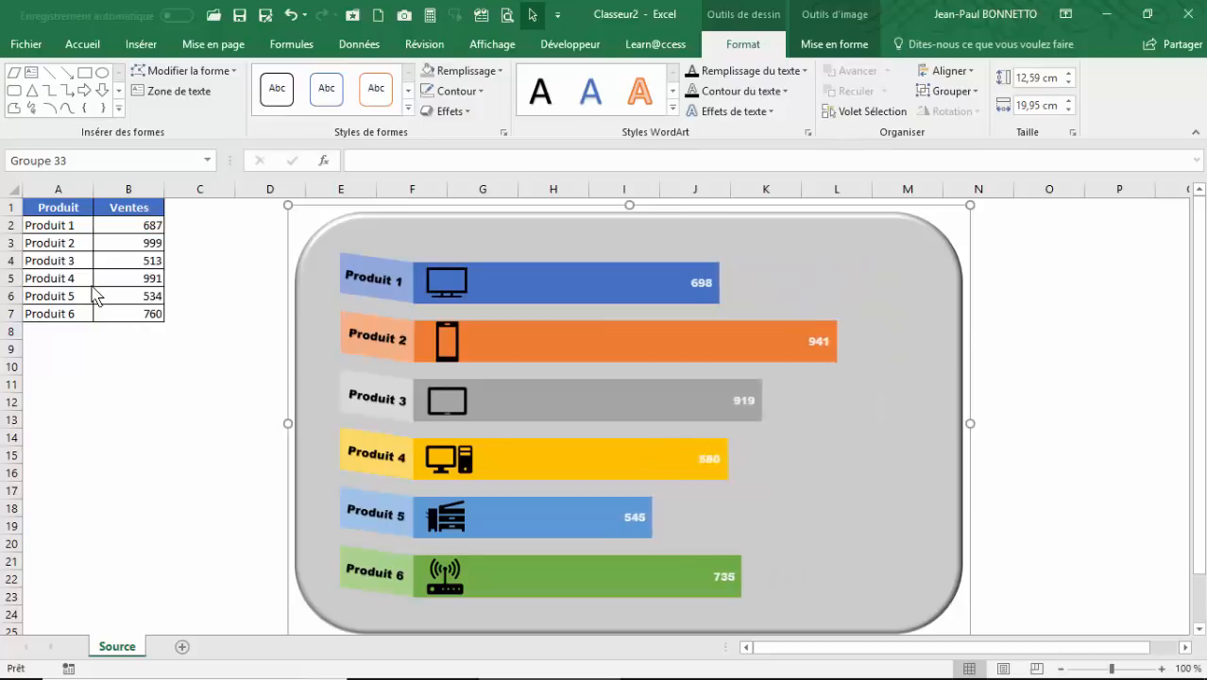
pyautogui.press('F9')
pyautogui.click(143, 392)
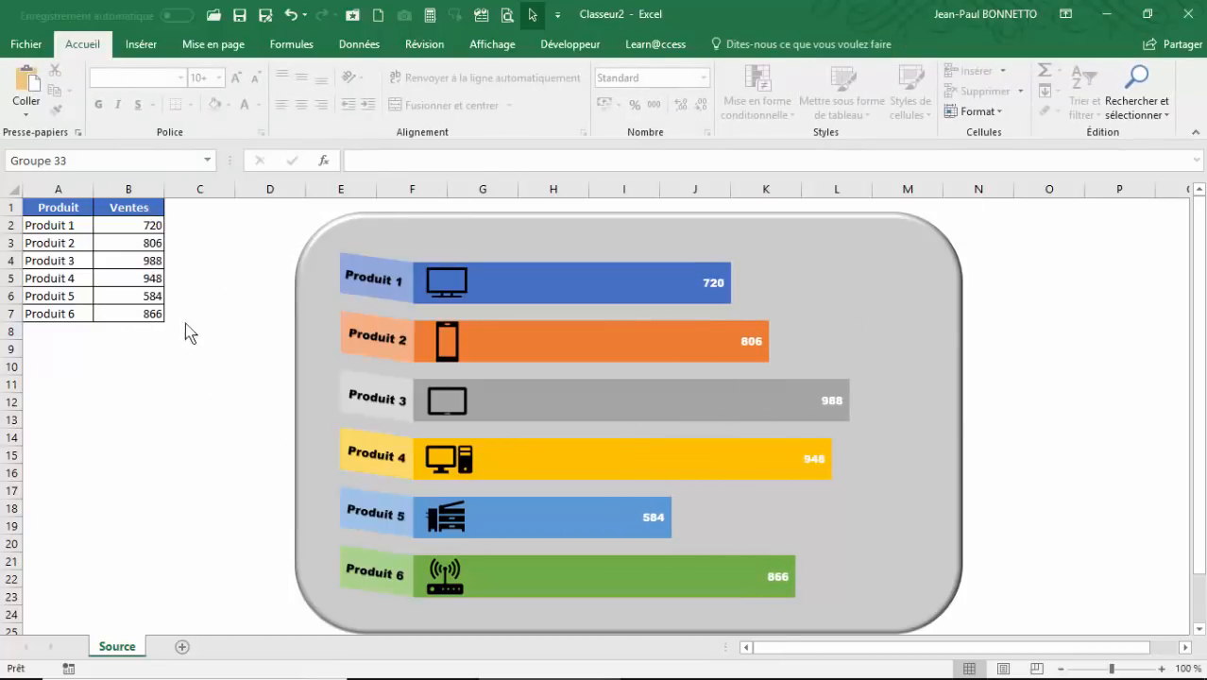
# Nudge the framed widget slightly left and down and deselect it
pyautogui.click(515, 226)
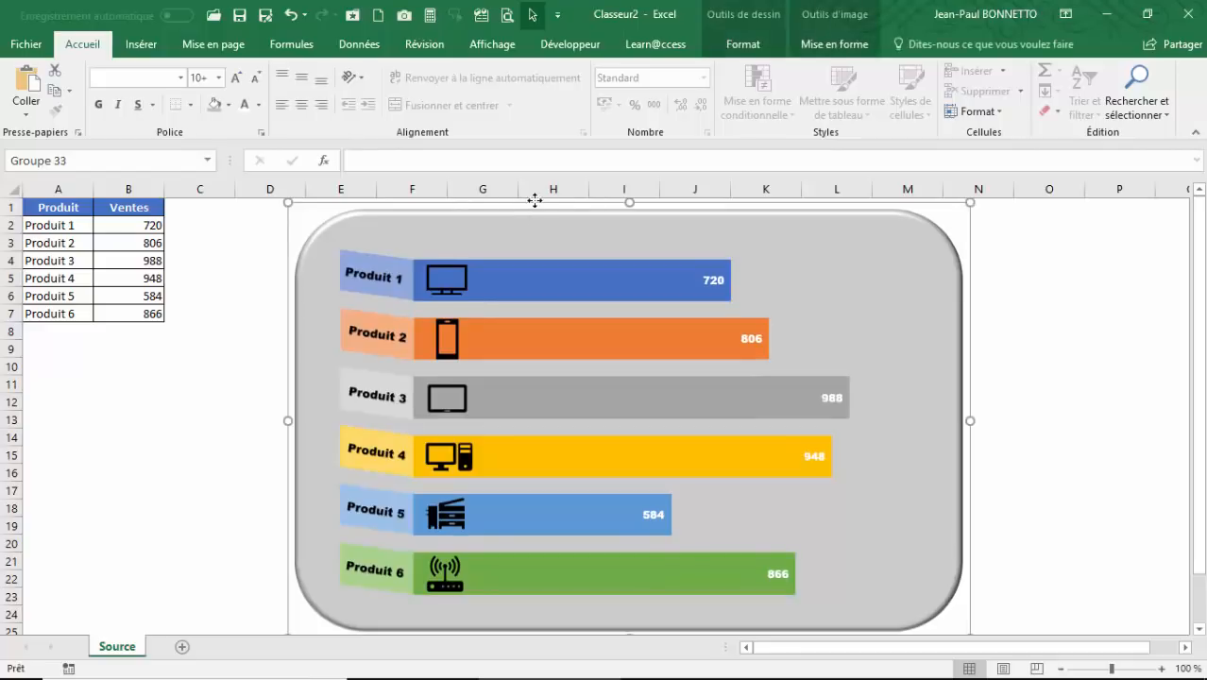
pyautogui.moveTo(533, 206); pyautogui.dragTo(526, 210)
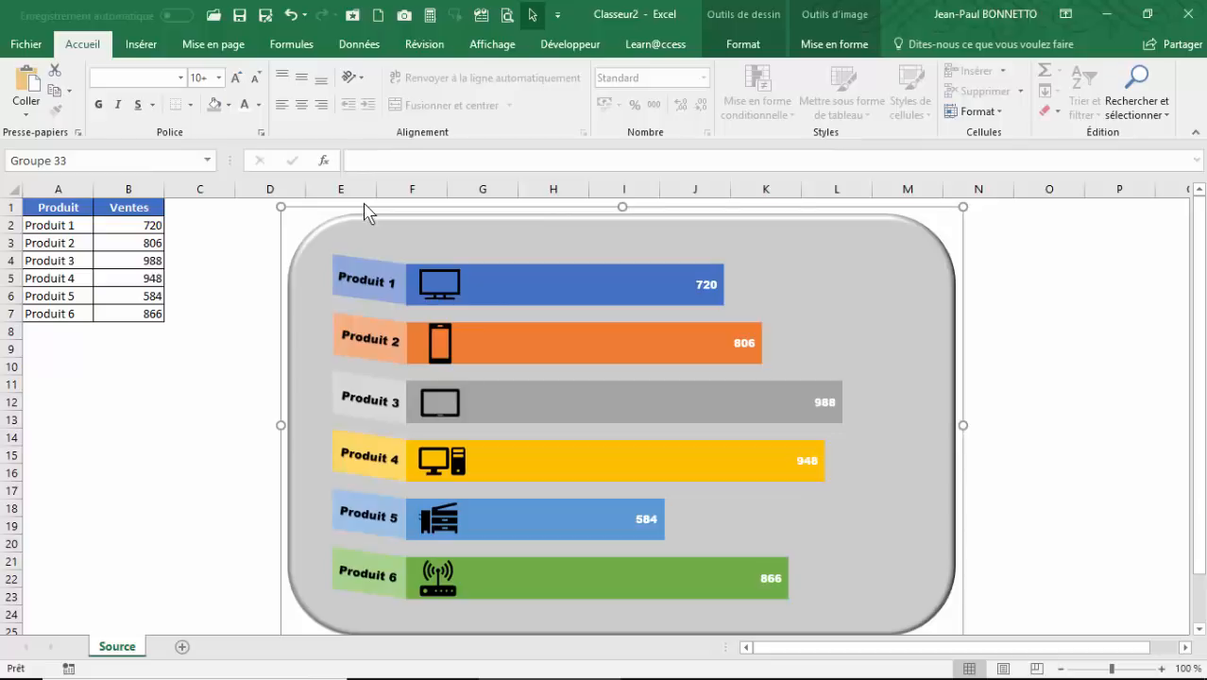
pyautogui.click(154, 456)
# Recalculate the sales values repeatedly to check that the repositioned widget follows the table
pyautogui.press('F9')
pyautogui.press('F9')
pyautogui.press('F9')
pyautogui.press('F9')
pyautogui.press('F9')
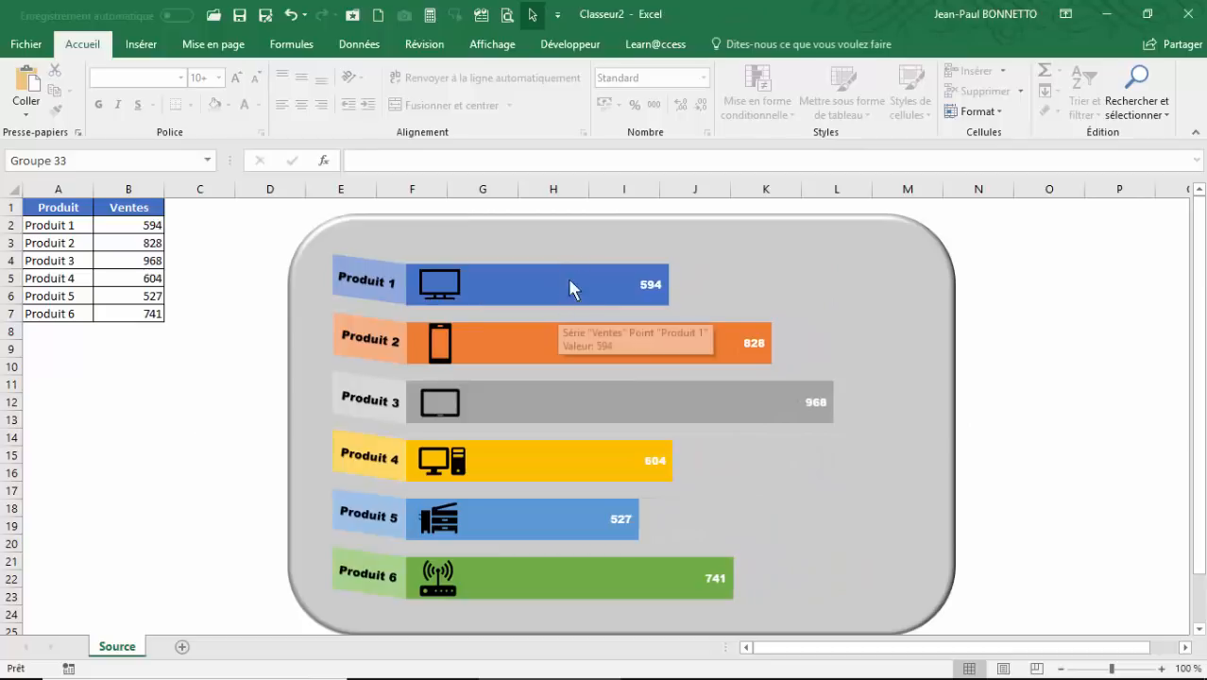
pyautogui.click(555, 222)
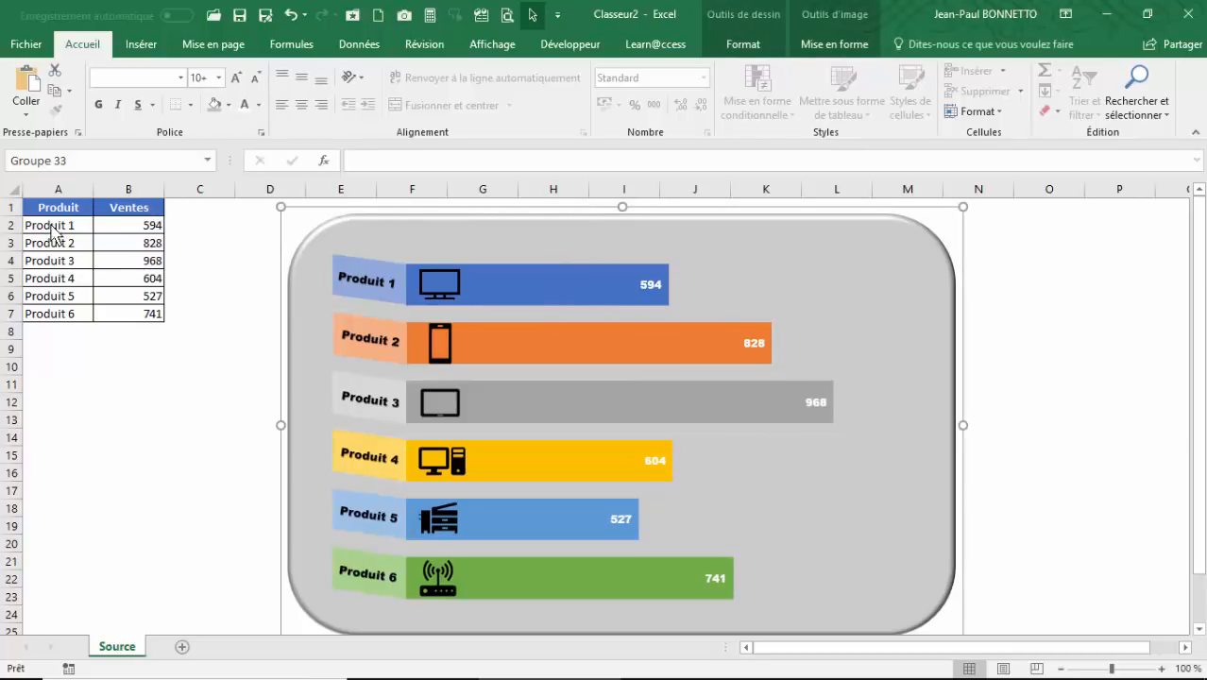
pyautogui.click(98, 219)
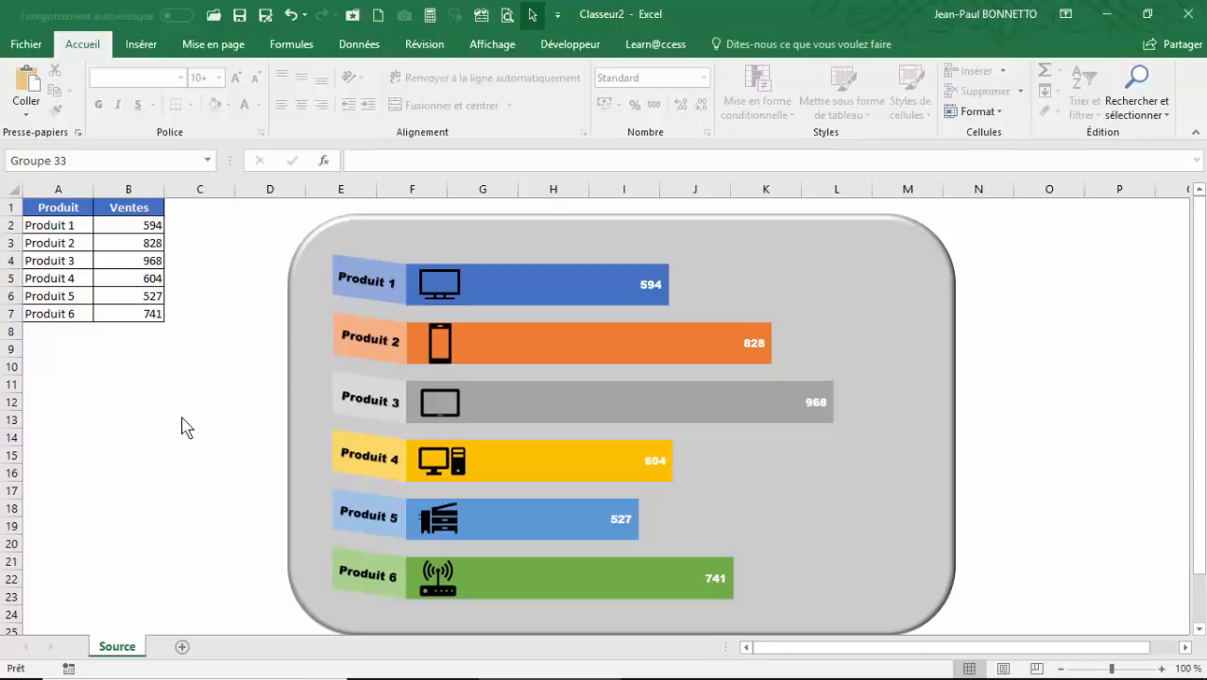
pyautogui.click(564, 289)
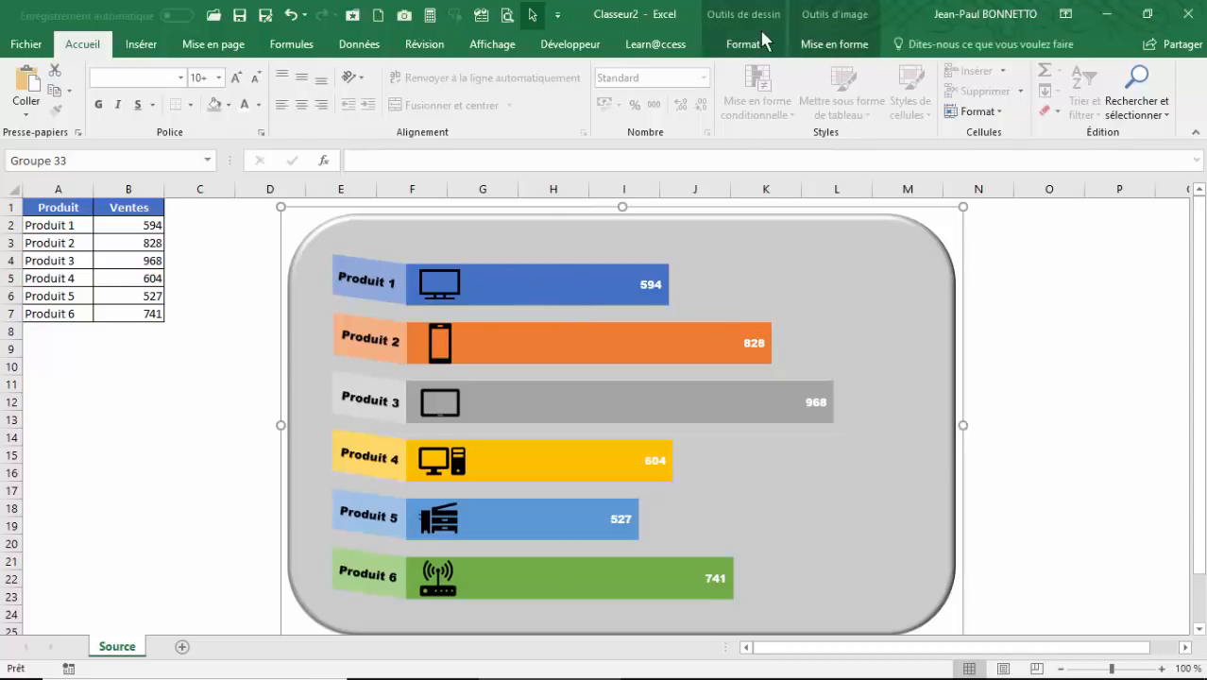
pyautogui.click(525, 289)
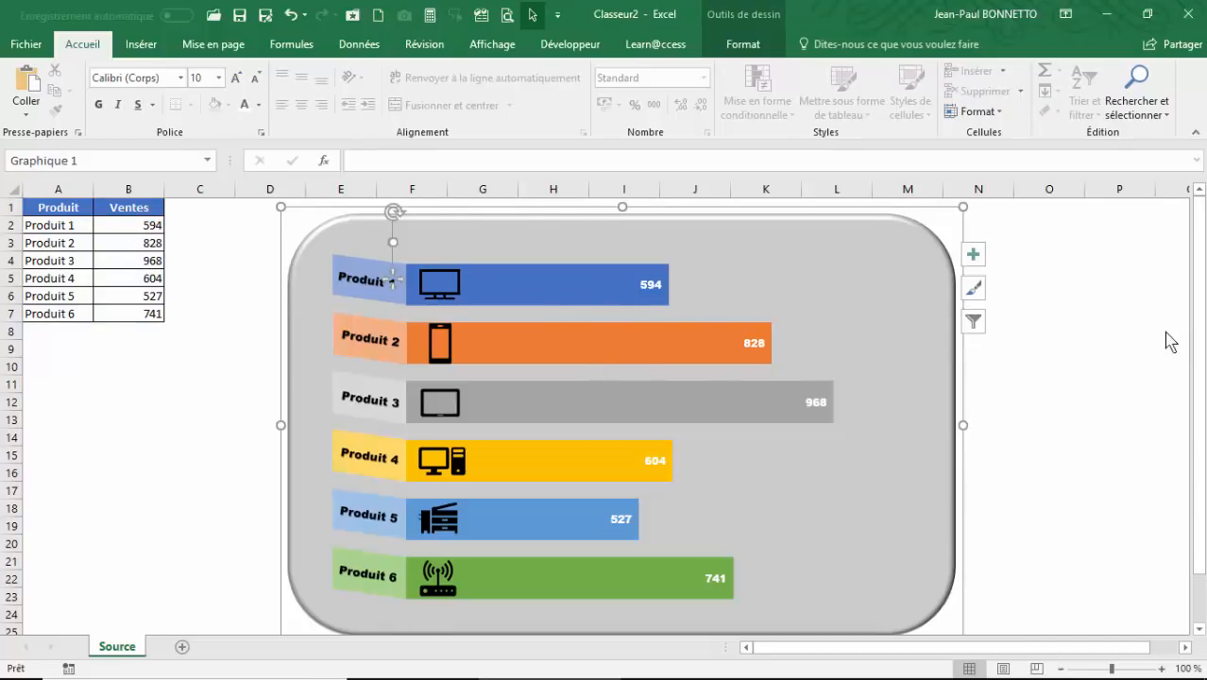
pyautogui.click(631, 244)
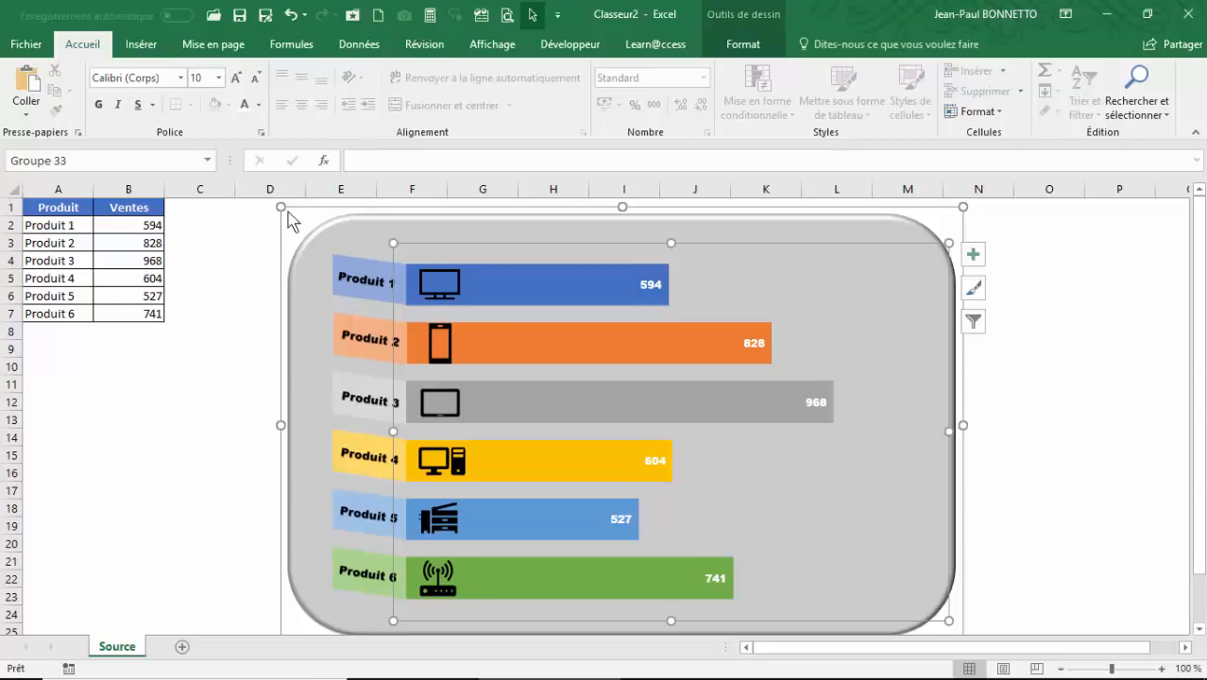
pyautogui.click(314, 206)
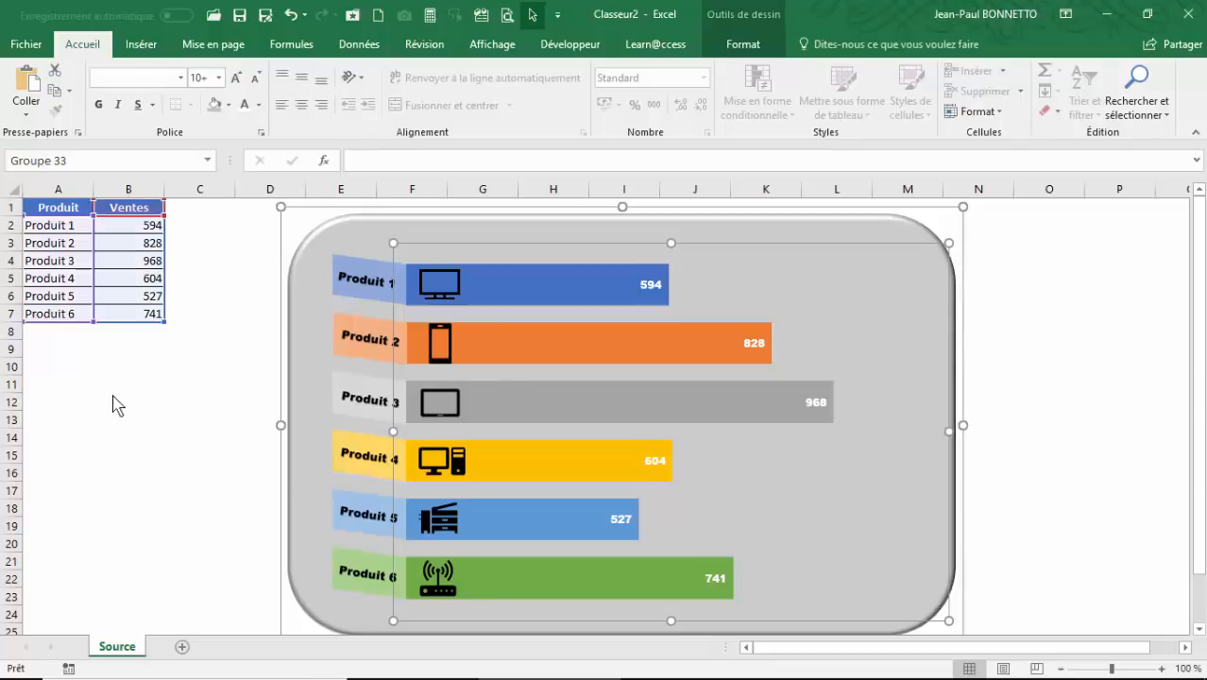
pyautogui.click(113, 393)
pyautogui.click(313, 205)
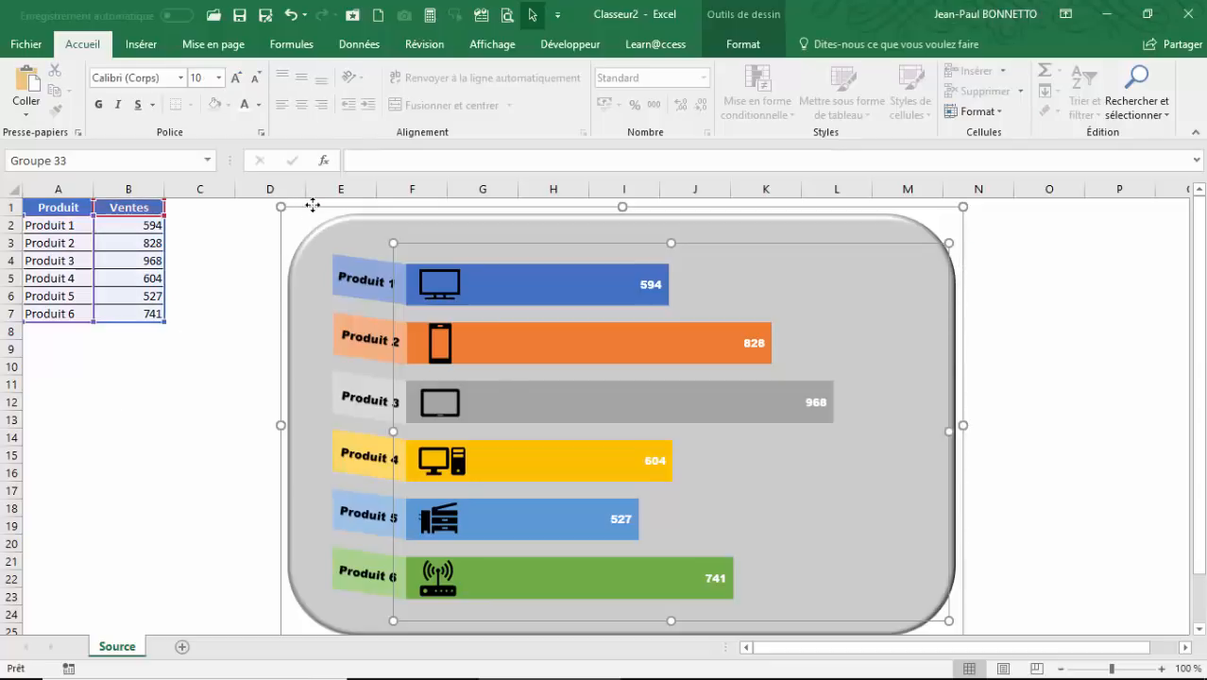
pyautogui.click(130, 509)
# Turn off object selection mode and select an empty cell below the sales table
pyautogui.click(1173, 102)
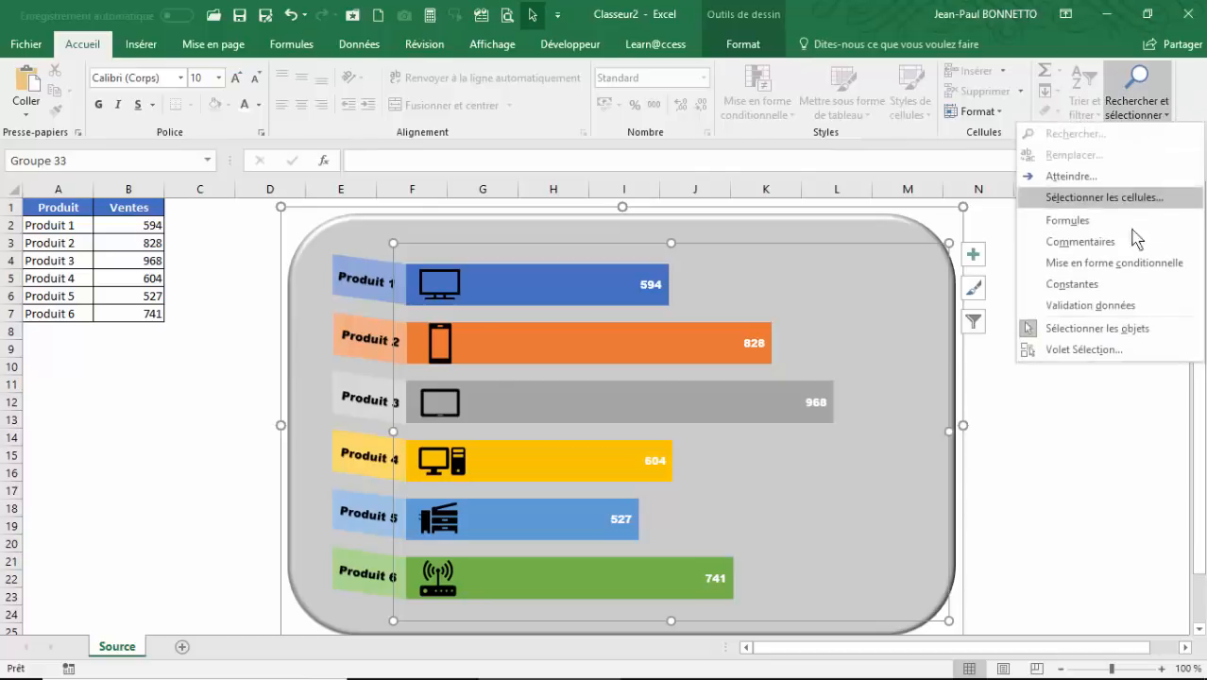
pyautogui.click(1034, 321)
pyautogui.click(120, 440)
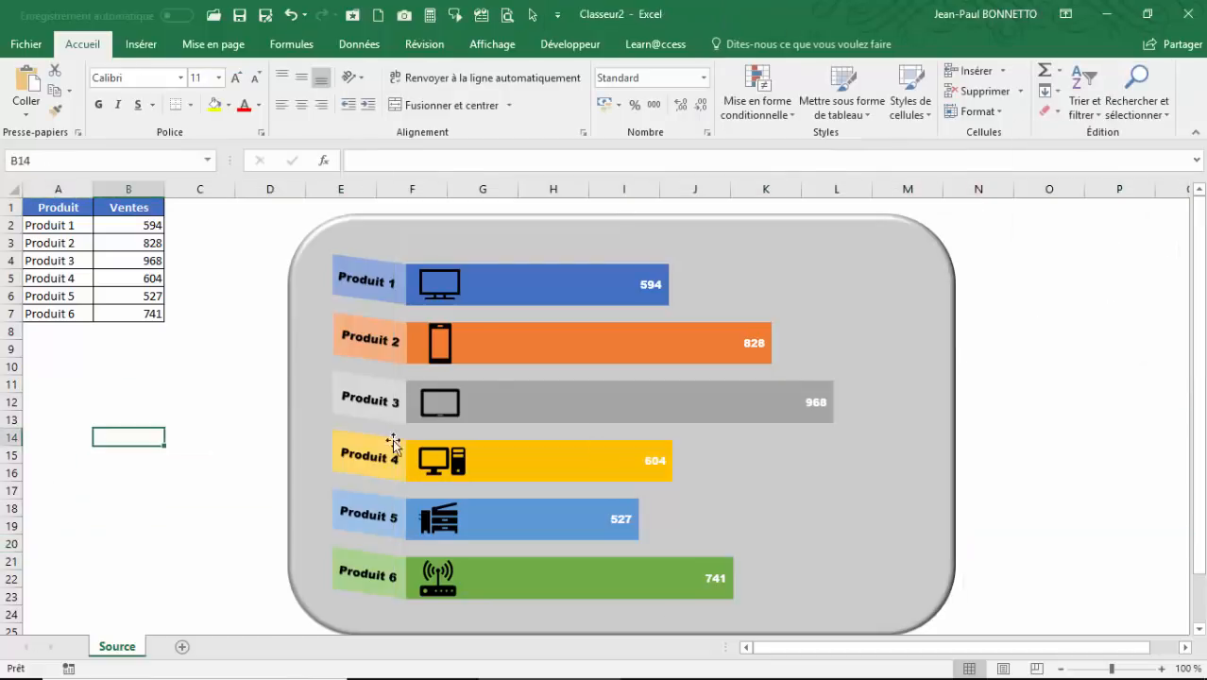
pyautogui.click(1154, 115)
pyautogui.click(120, 382)
# Select the Ventes bars inside the grouped widget to examine their data series, then return to an empty cell
pyautogui.click(499, 288)
pyautogui.click(498, 286)
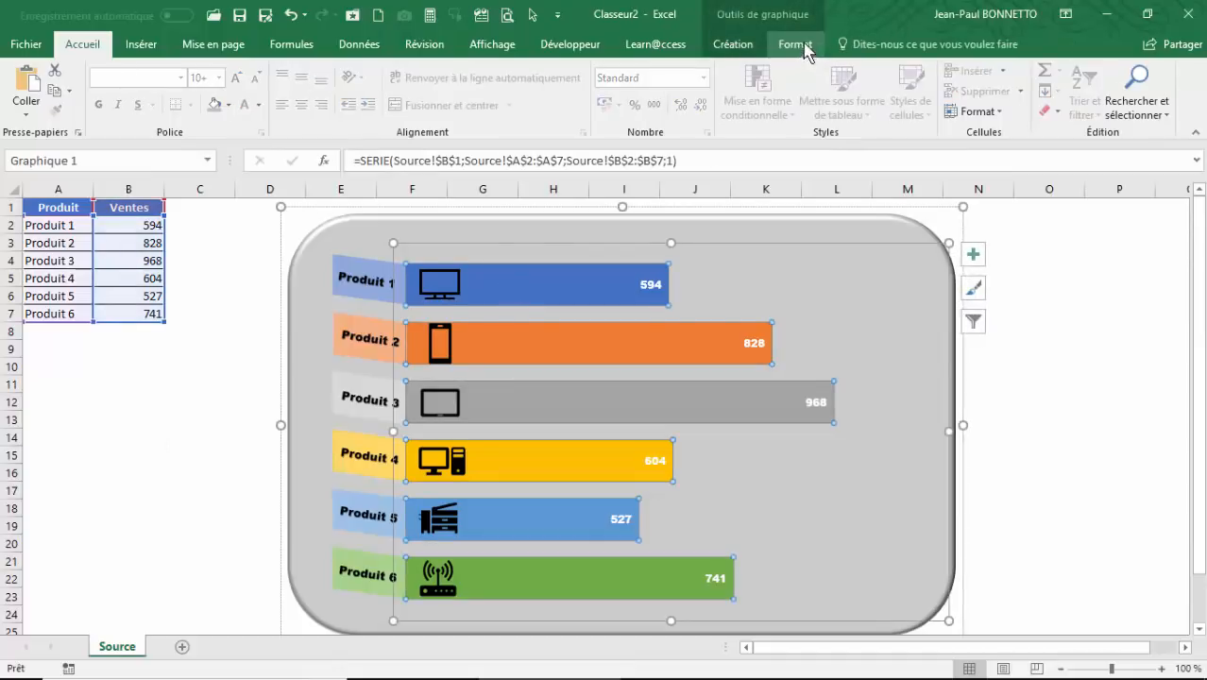
pyautogui.click(129, 483)
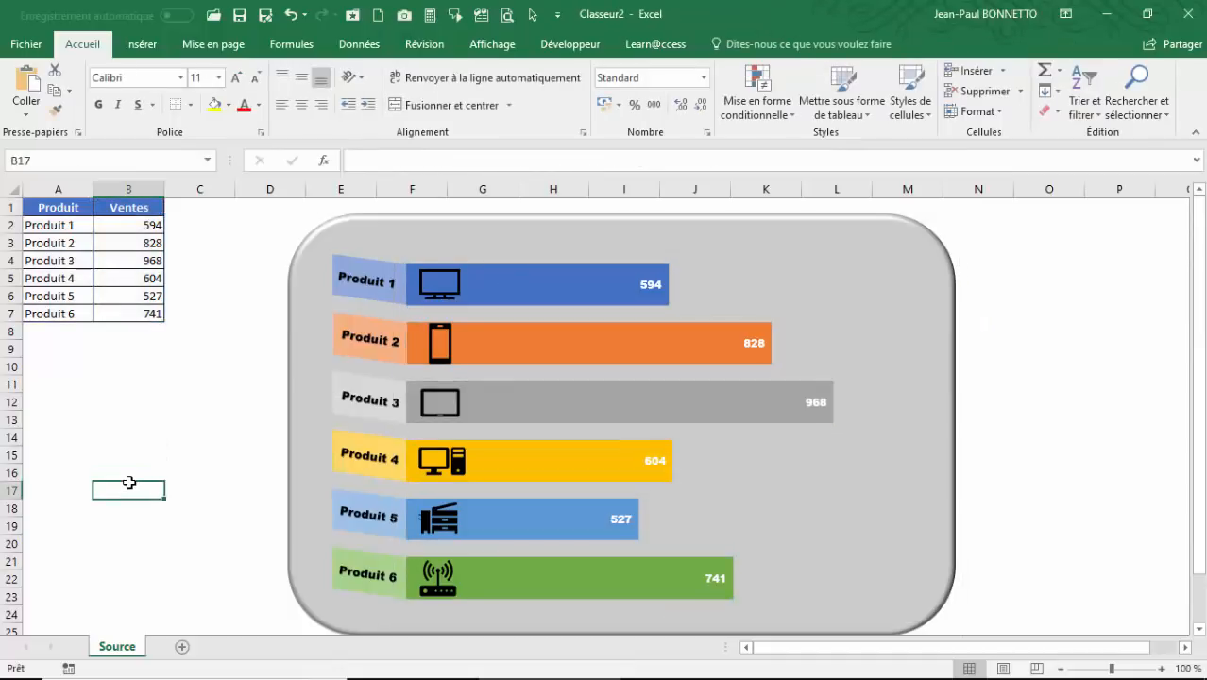
# Select the whole framed widget group and create a new blank workbook
pyautogui.click(384, 217)
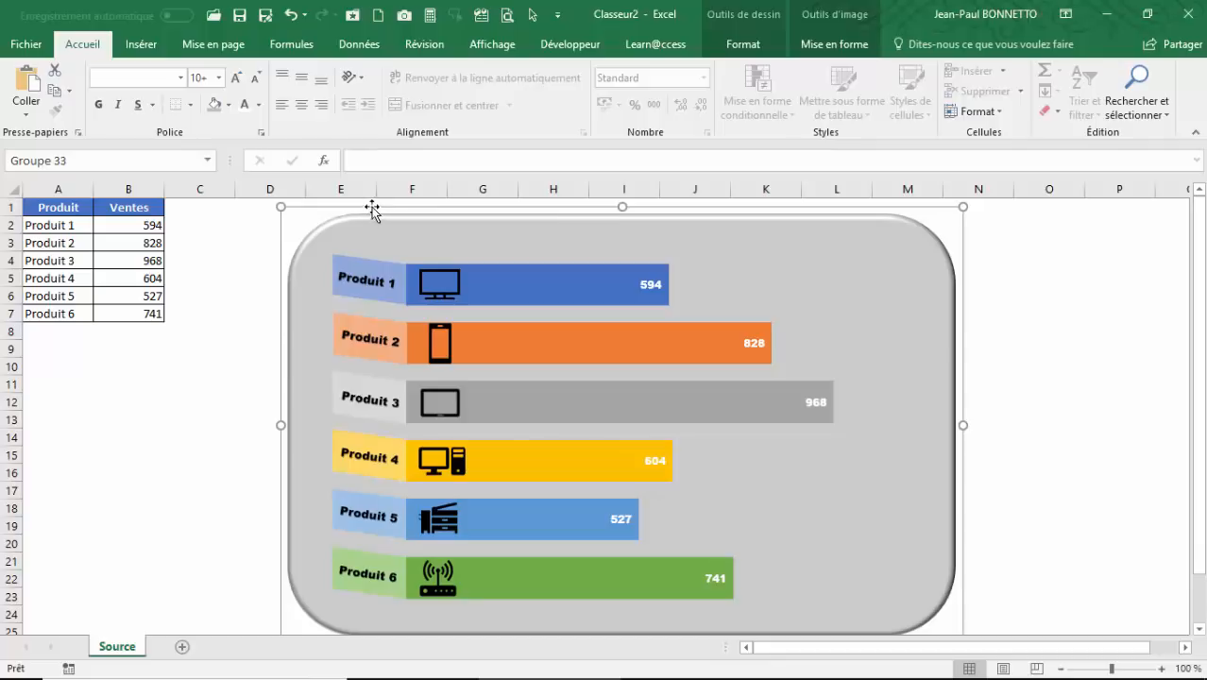
pyautogui.click(379, 21)
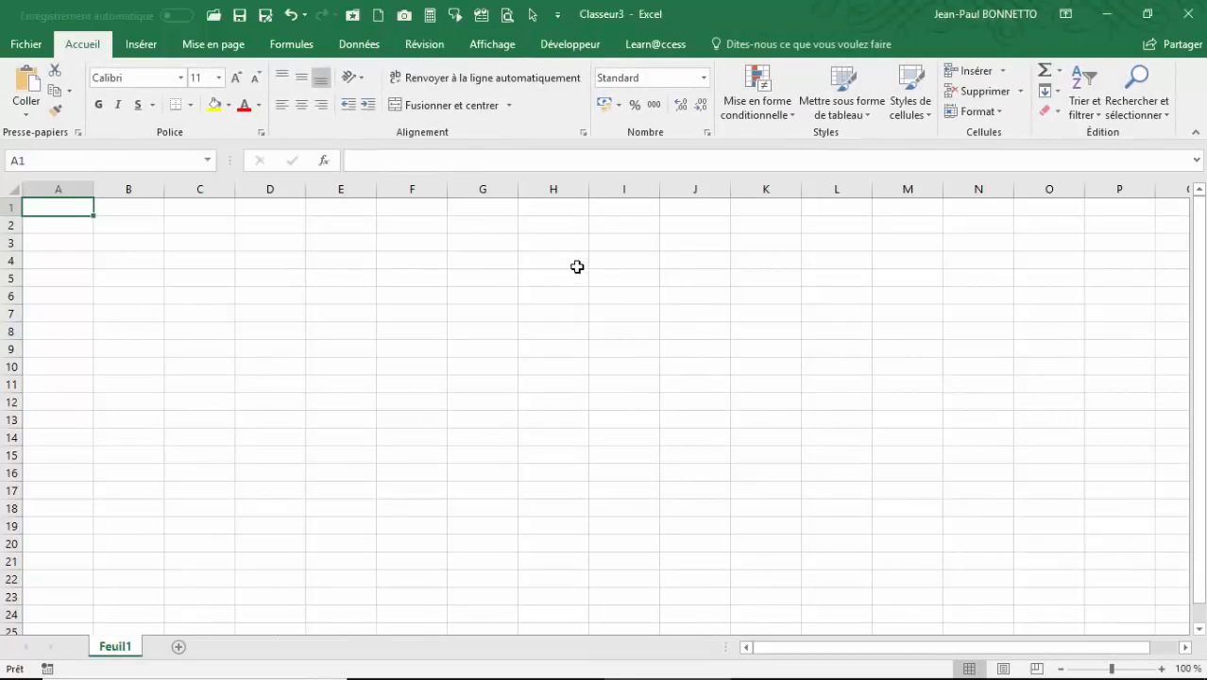
# Paste the copied widget group into the blank workbook and position it at the top of the sheet, across columns E to N
pyautogui.click(575, 255)
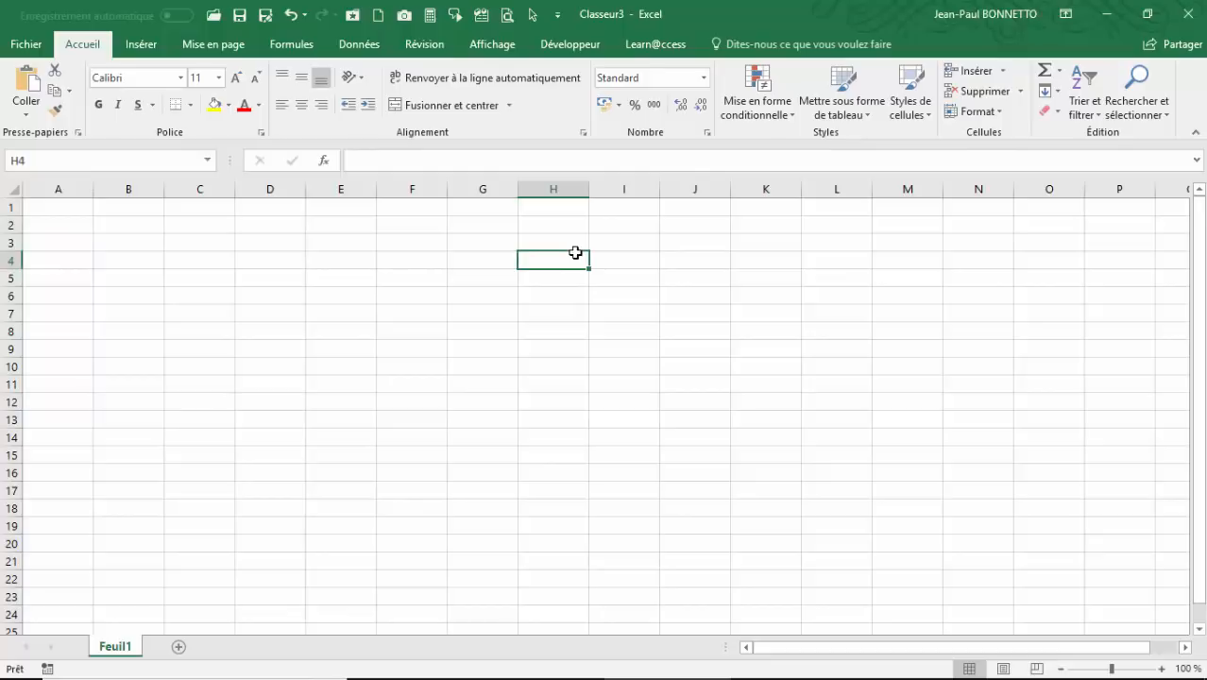
pyautogui.hotkey('ctrl', 'v')
pyautogui.moveTo(581, 247)
pyautogui.mouseDown()
pyautogui.moveTo(399, 196)
pyautogui.moveTo(385, 205)
pyautogui.mouseUp()
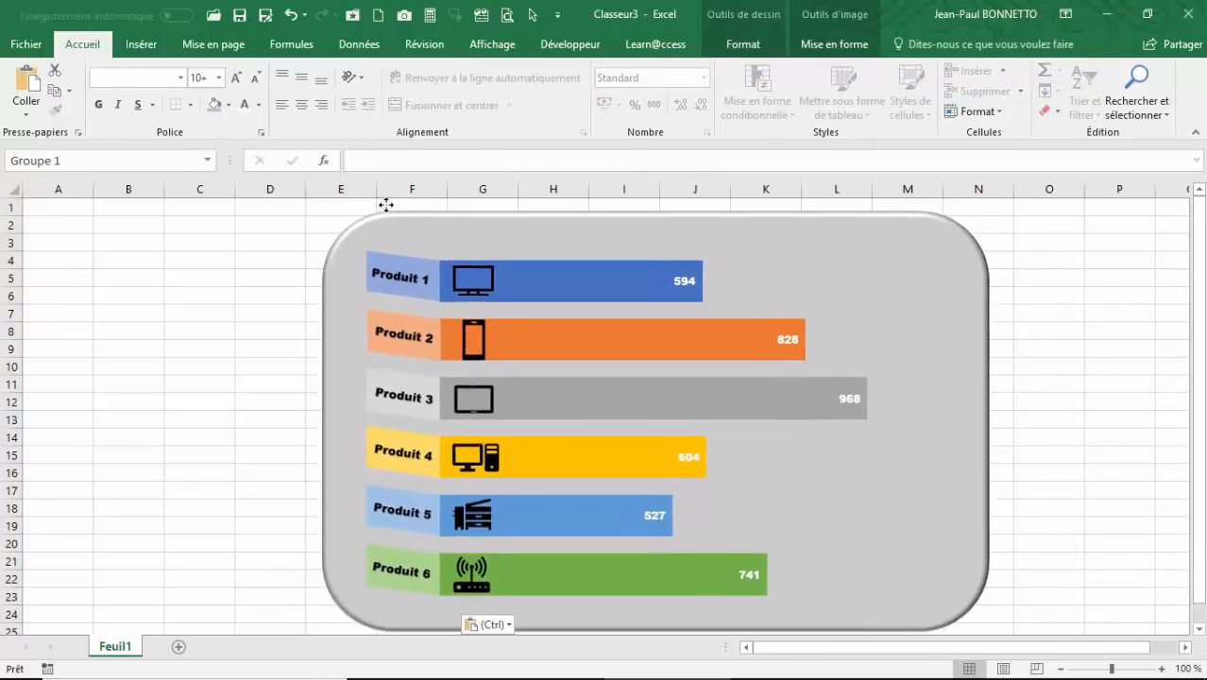
pyautogui.click(137, 316)
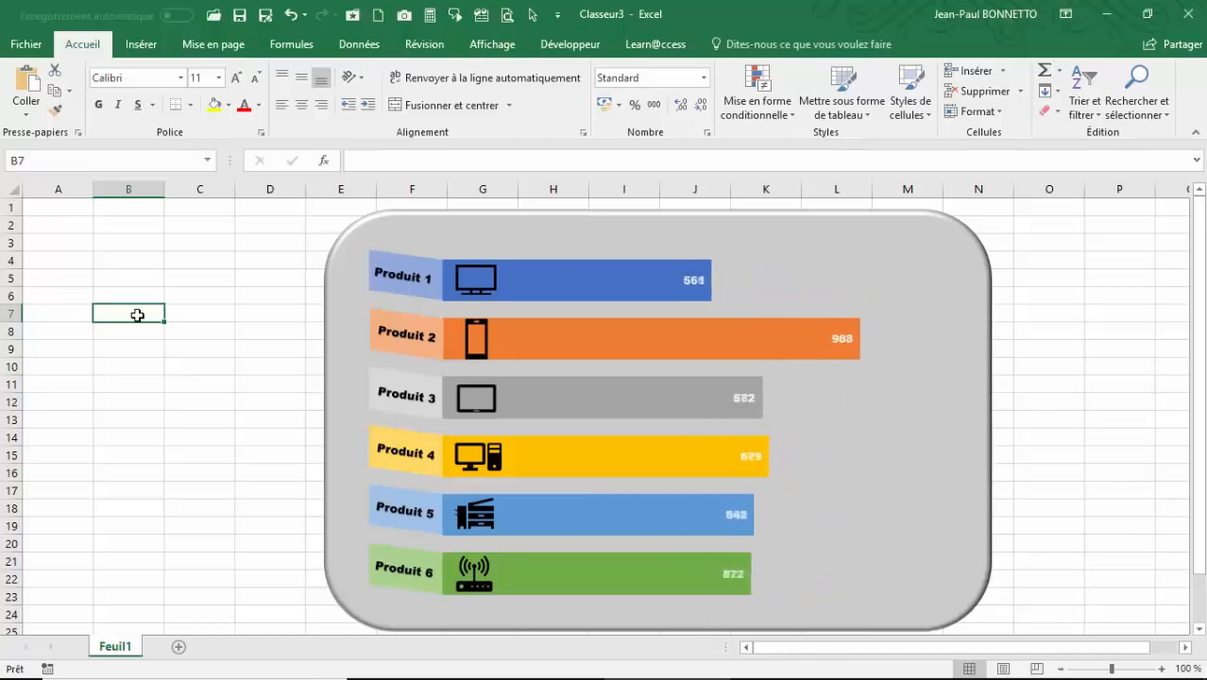
pyautogui.moveTo(568, 227); pyautogui.dragTo(579, 223)
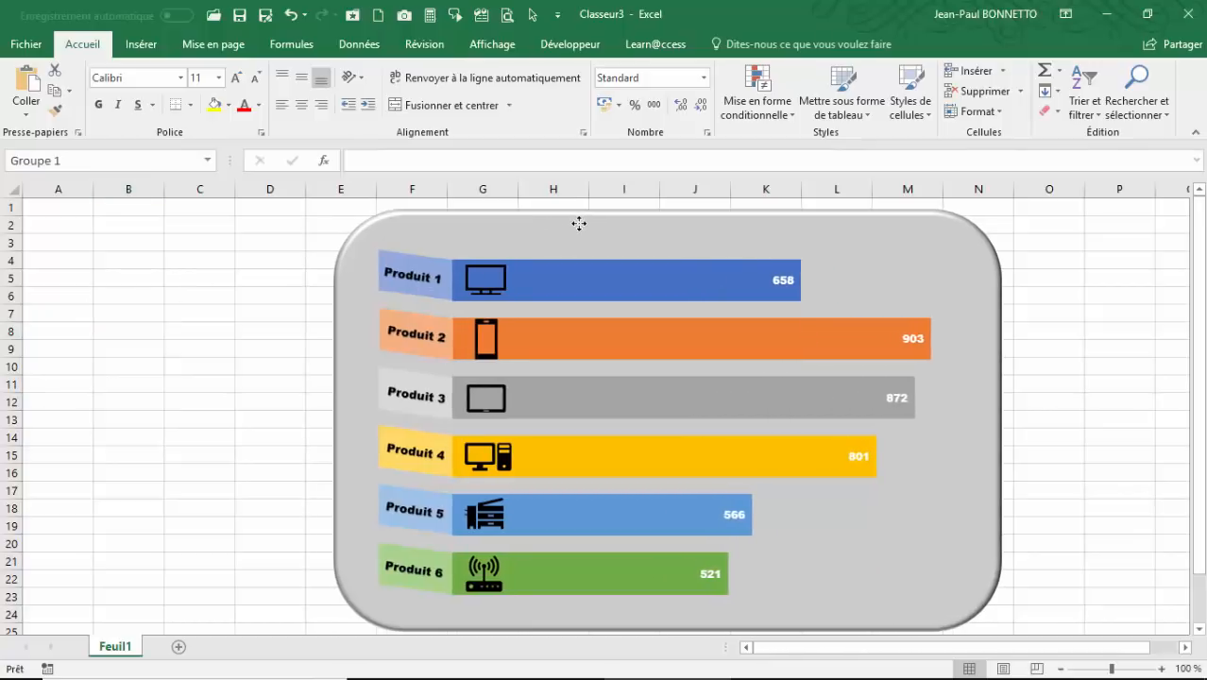
# Recalculate repeatedly from an empty cell to check that the pasted widget's bars follow the source workbook
pyautogui.click(93, 223)
pyautogui.click(82, 222)
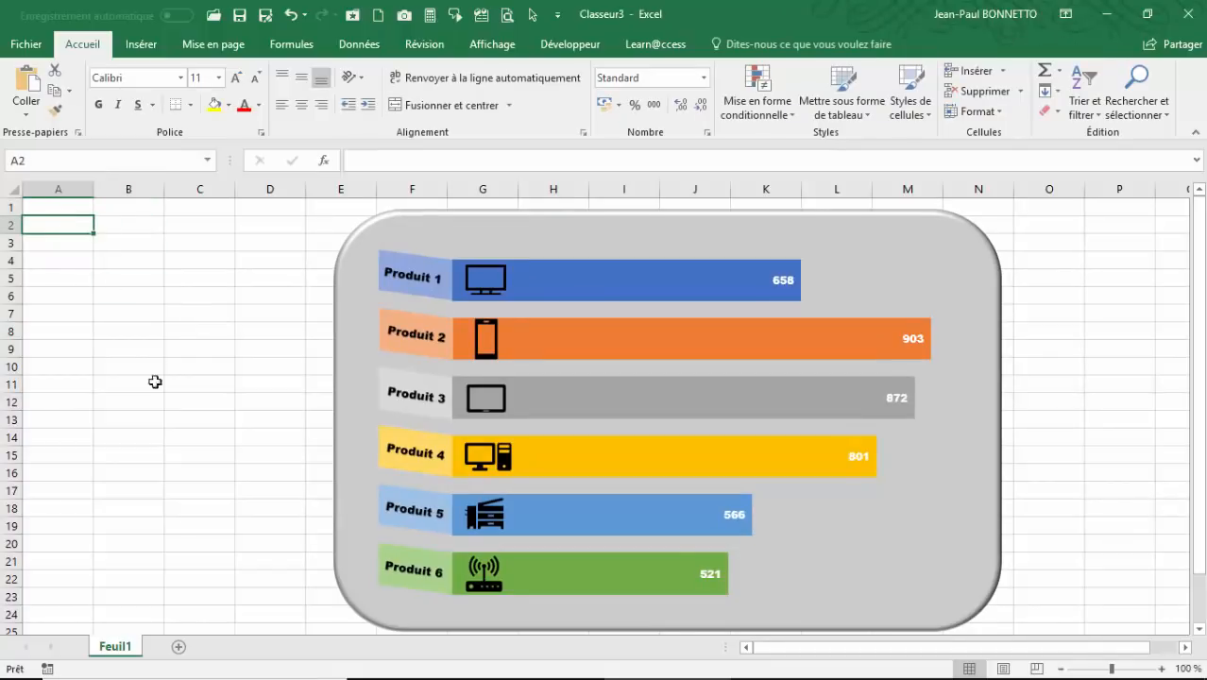
pyautogui.click(109, 208)
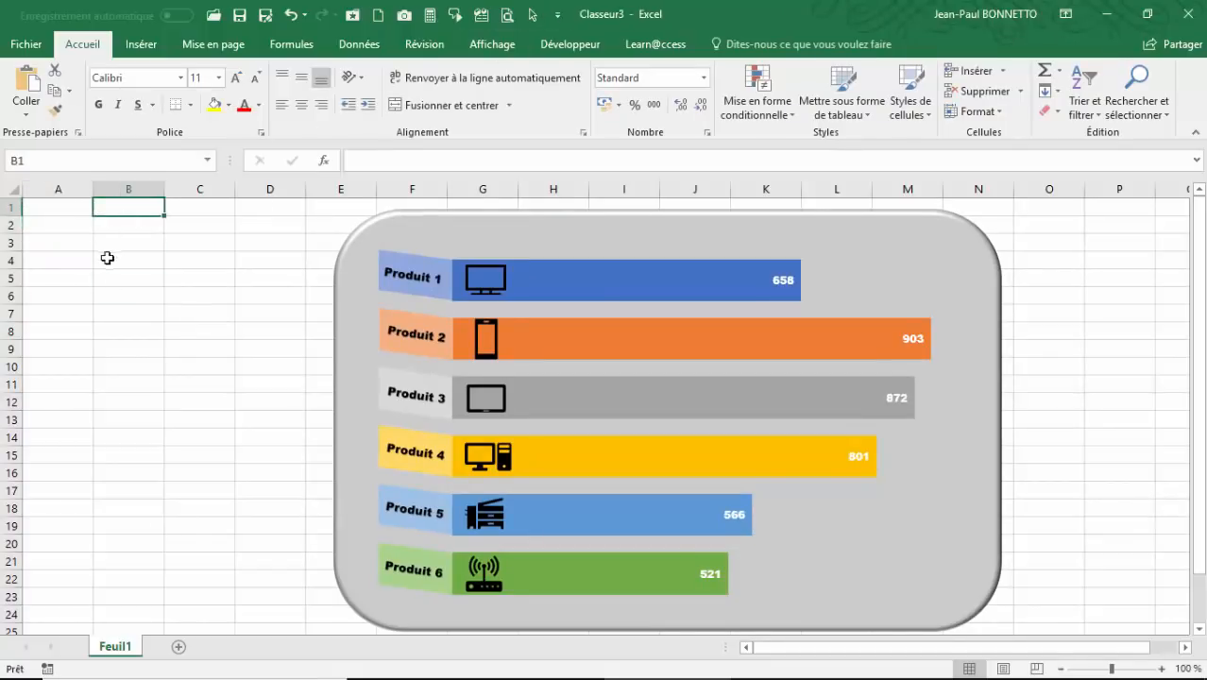
pyautogui.press('F9')
pyautogui.press('F9')
pyautogui.press('F9')
pyautogui.press('F9')
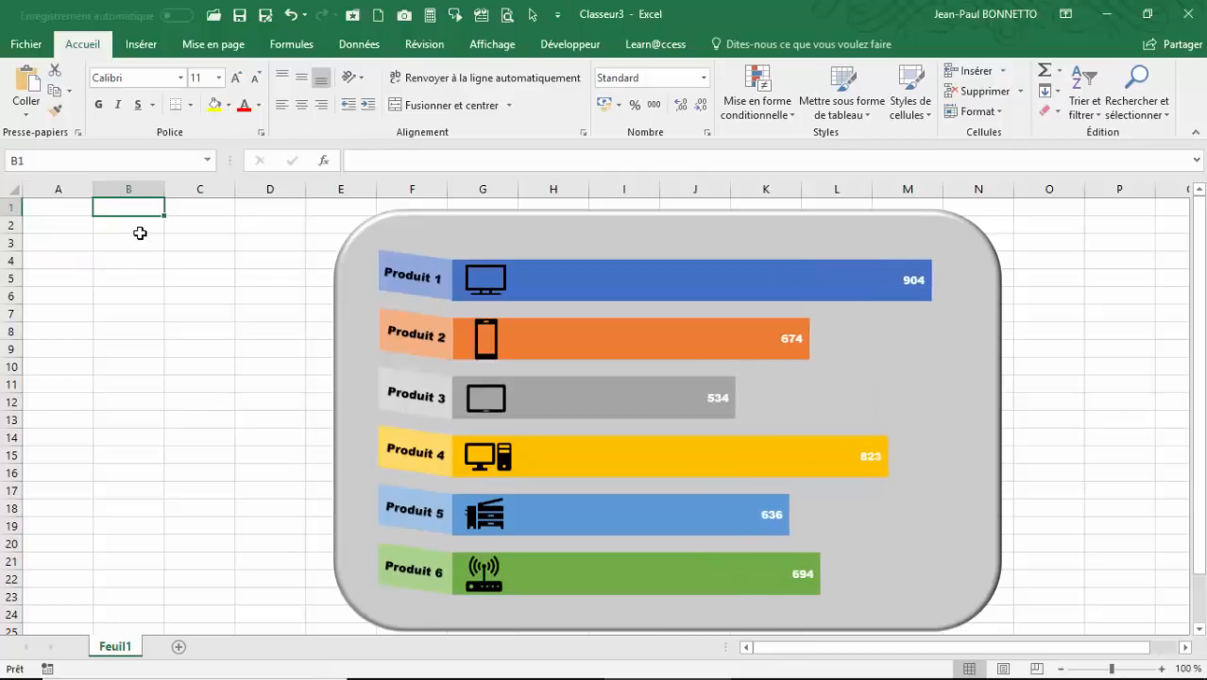
pyautogui.press('F9')
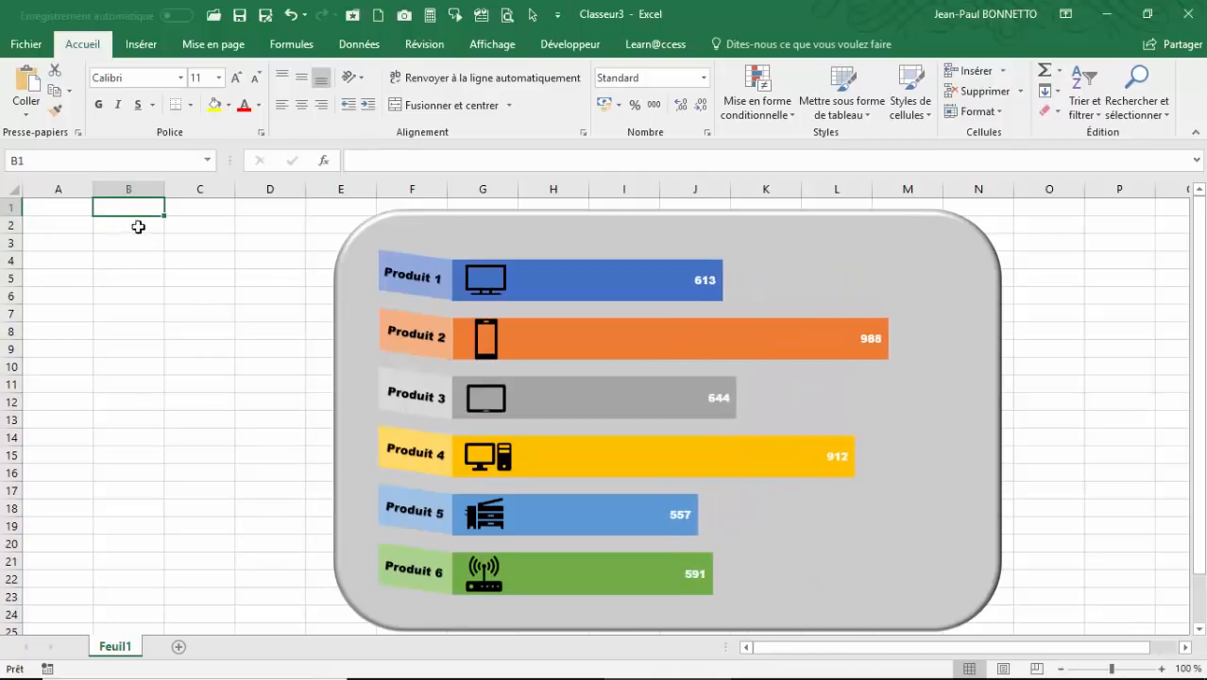
# Switch to the Classeur2 workbook and rename the first product in cell A2 to "Produit A"
pyautogui.moveTo(498, 674)
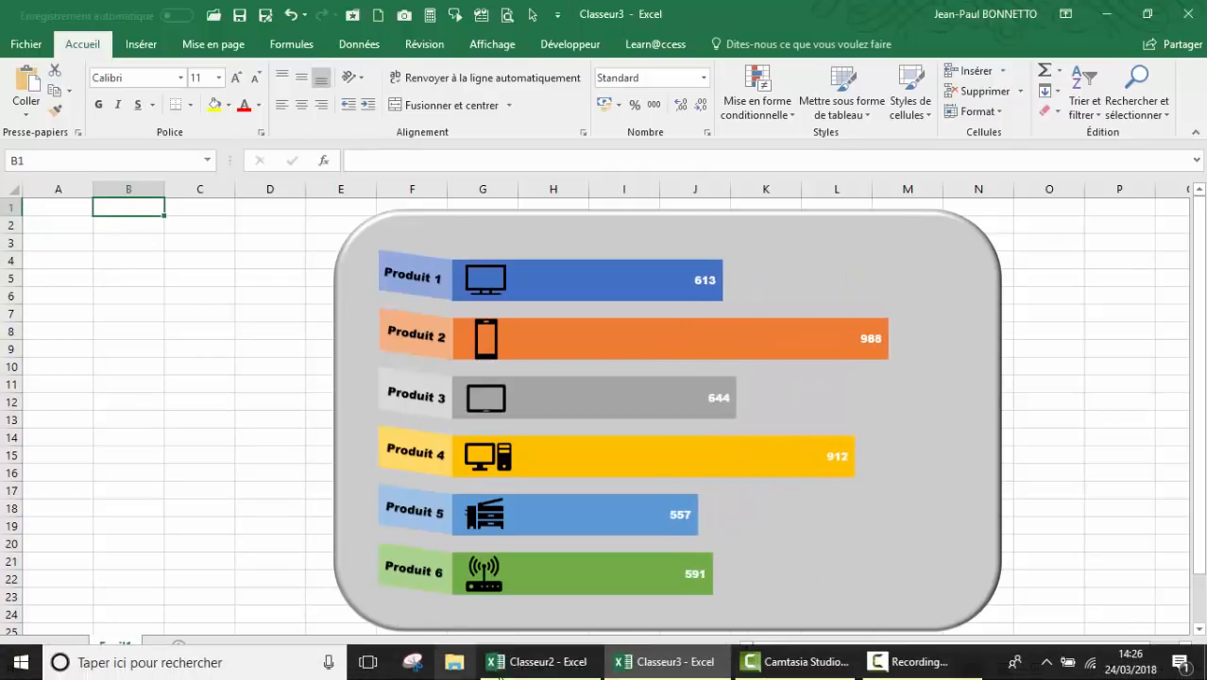
pyautogui.click(534, 660)
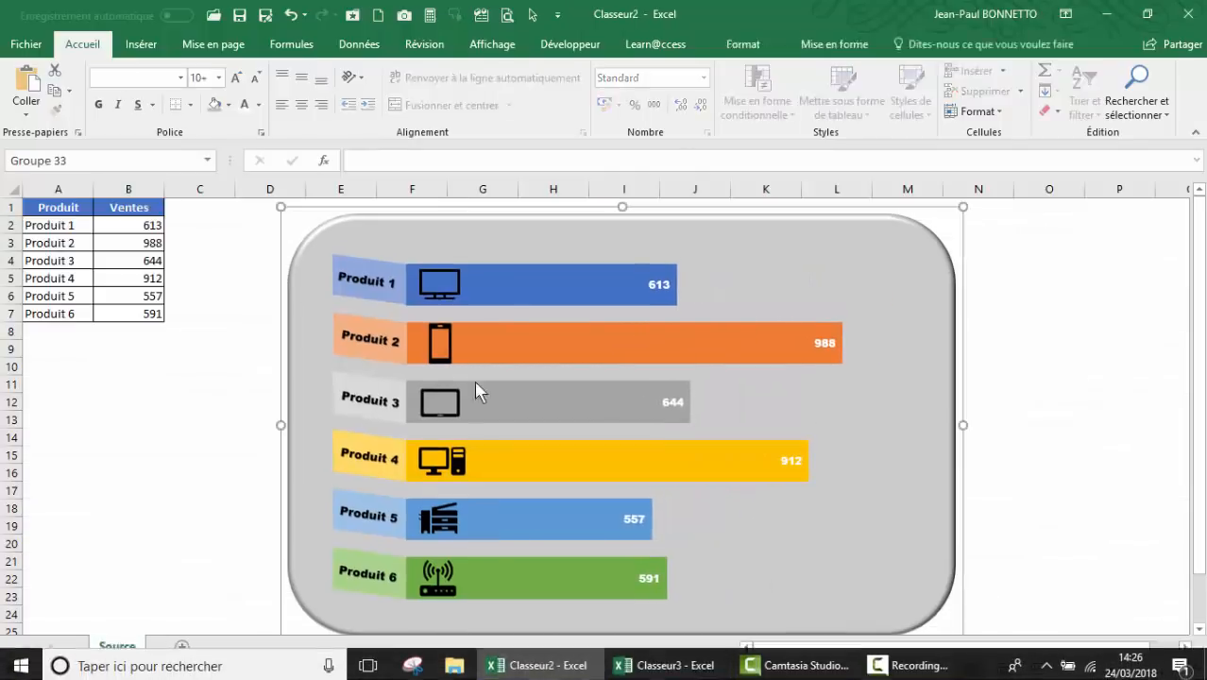
pyautogui.click(57, 229)
pyautogui.click(408, 161)
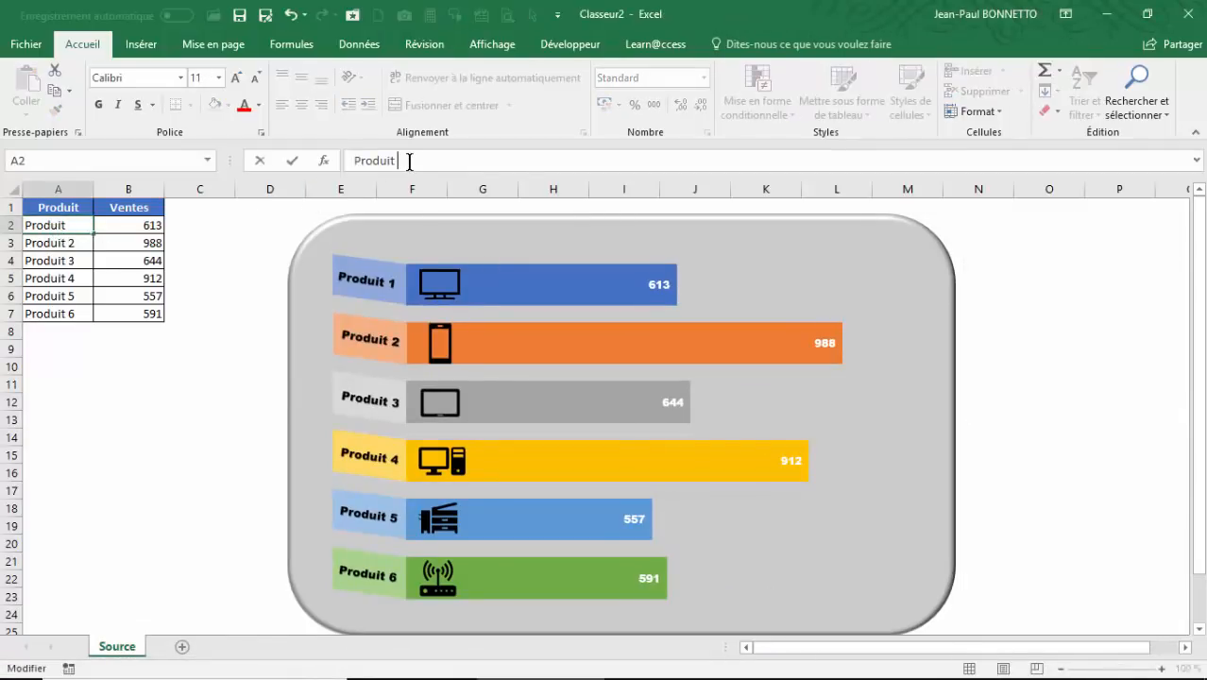
pyautogui.write('A')
pyautogui.click(124, 468)
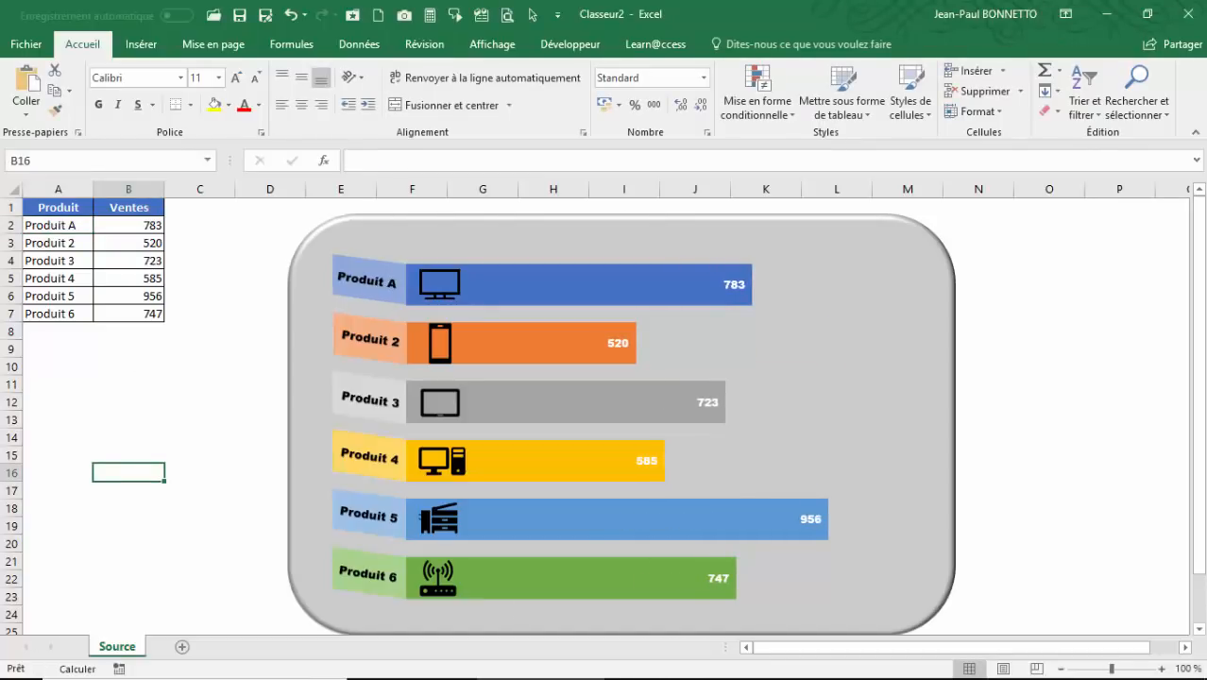
# Return to the Classeur3 workbook and recalculate to check whether the pasted widget's first label and bars follow the source table
pyautogui.click(664, 673)
pyautogui.click(167, 319)
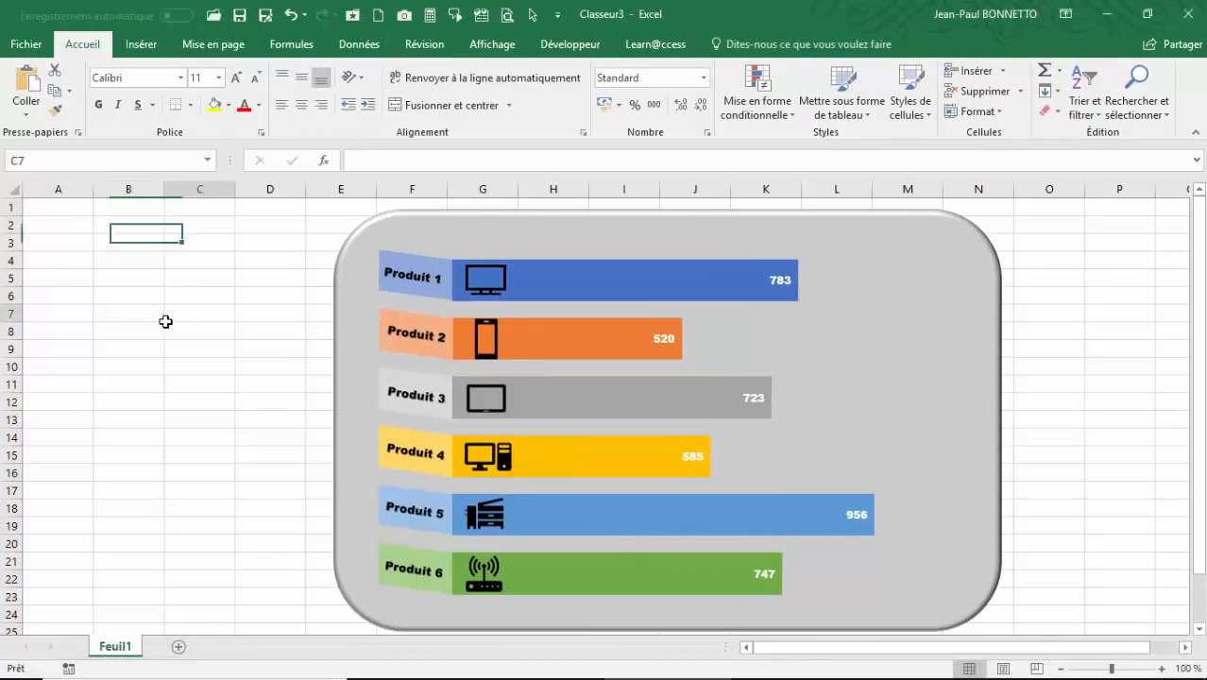
pyautogui.press('F9')
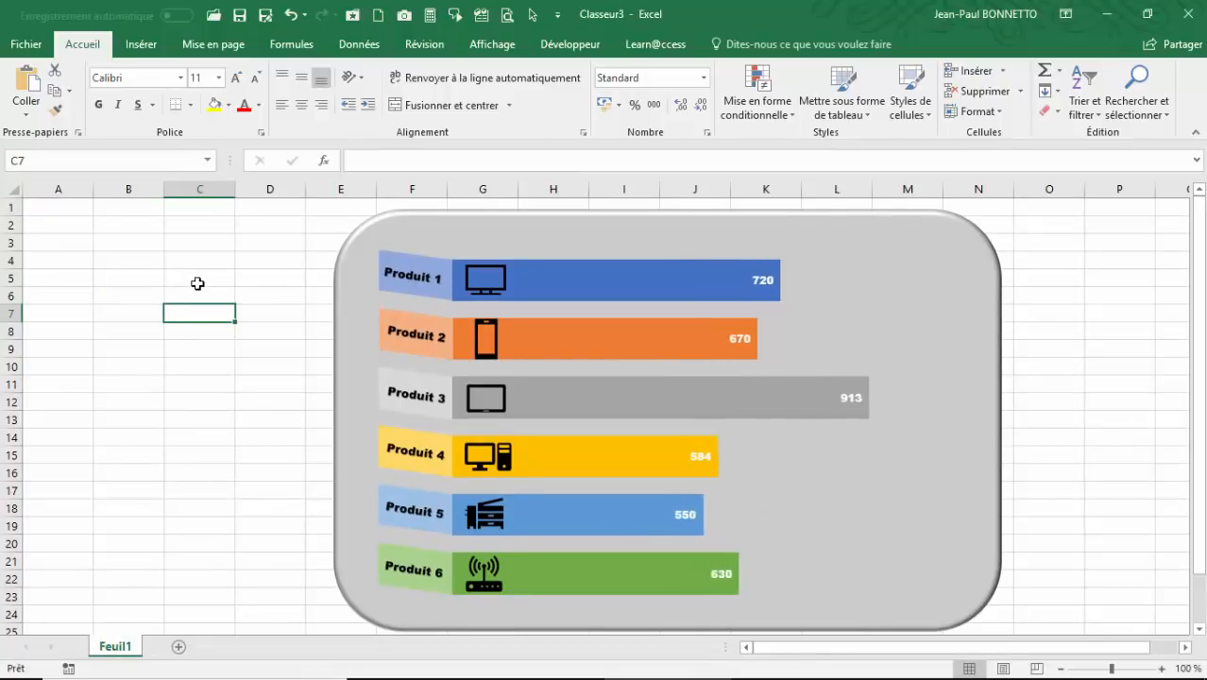
pyautogui.click(197, 283)
pyautogui.click(248, 260)
pyautogui.press('F9')
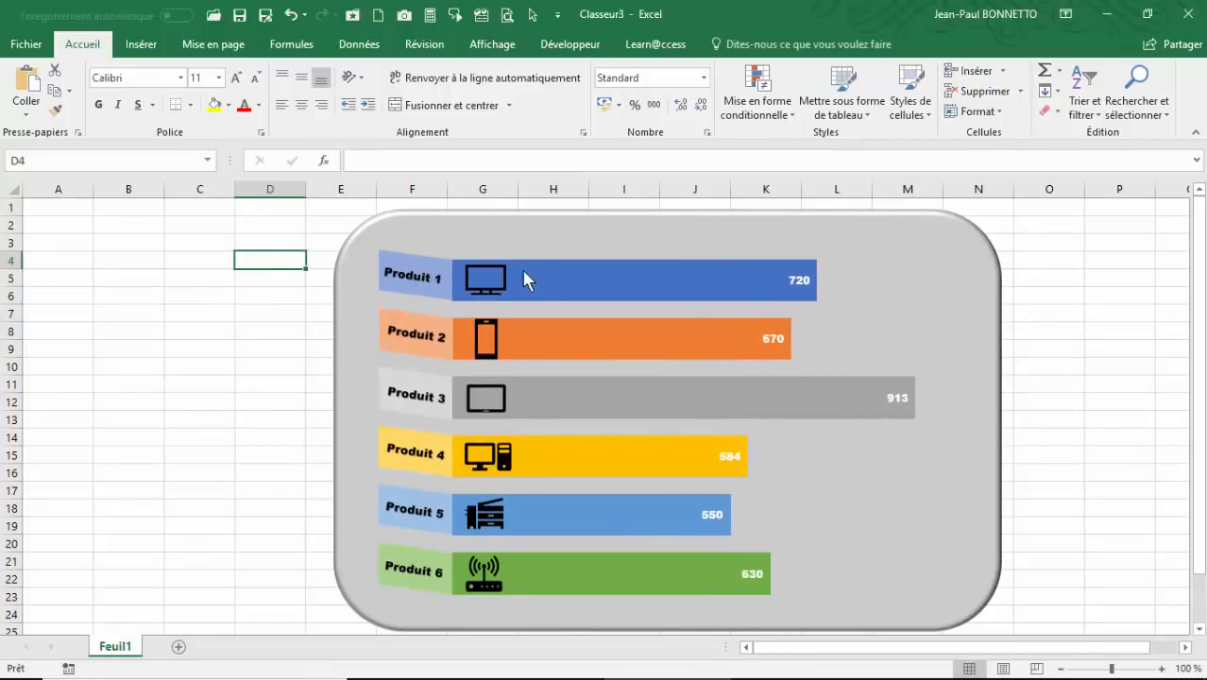
# Select the first product's label inside the pasted widget to examine its cell link, then return to an empty cell
pyautogui.click(413, 277)
pyautogui.click(412, 278)
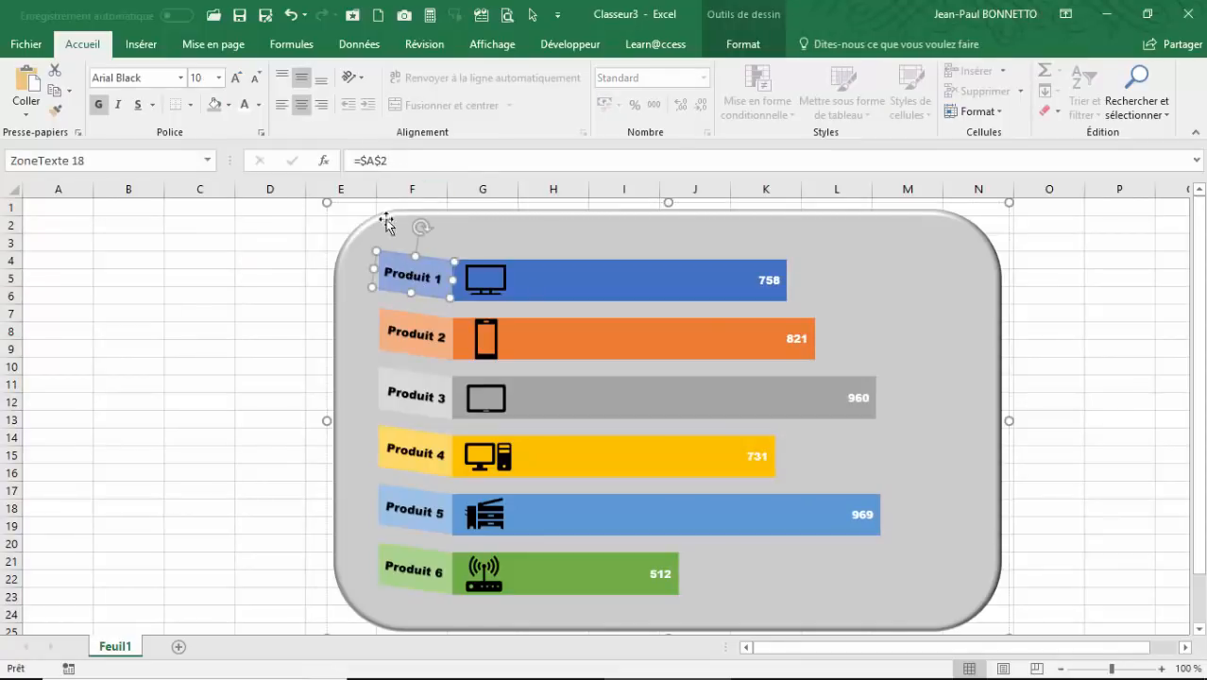
pyautogui.click(72, 208)
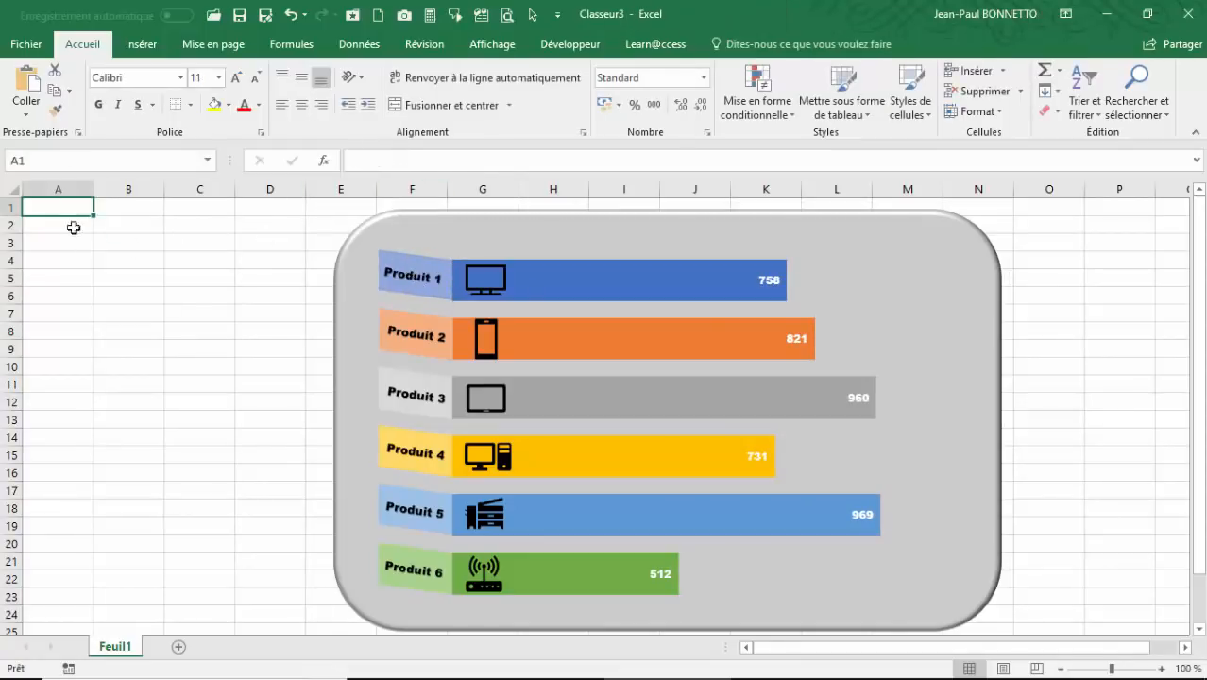
pyautogui.click(167, 295)
# Select the pasted widget's bars to examine their data series references and compare them with the source table in Classeur2
pyautogui.click(555, 293)
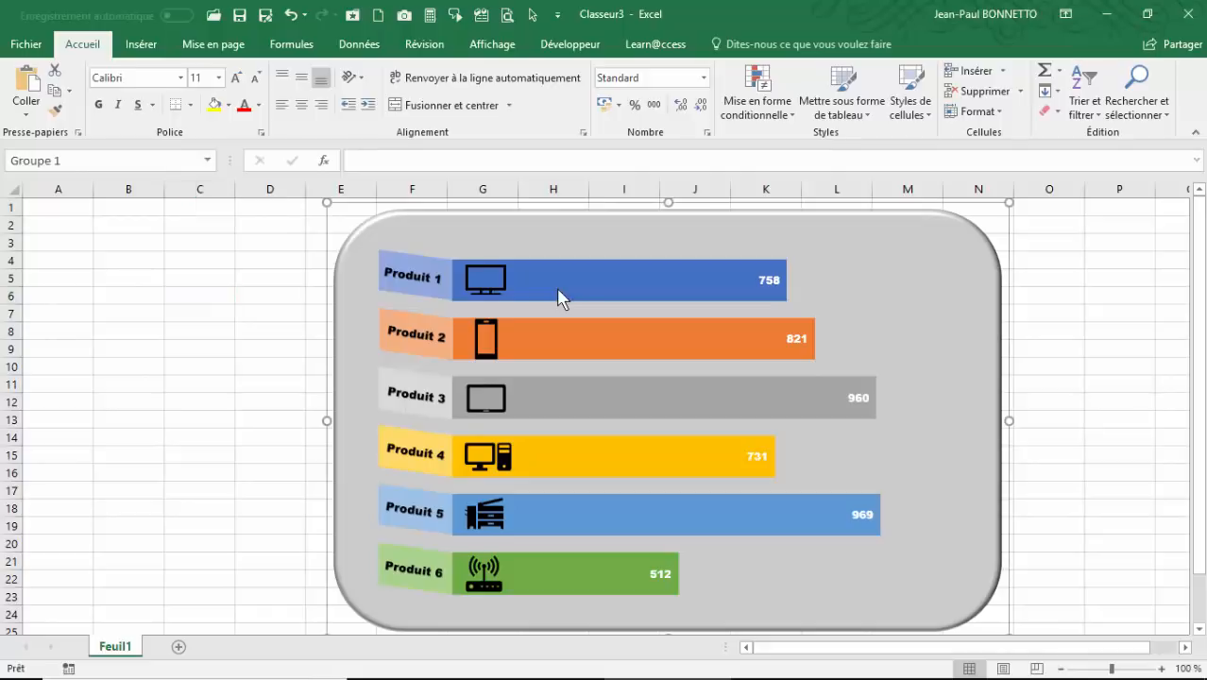
pyautogui.click(570, 280)
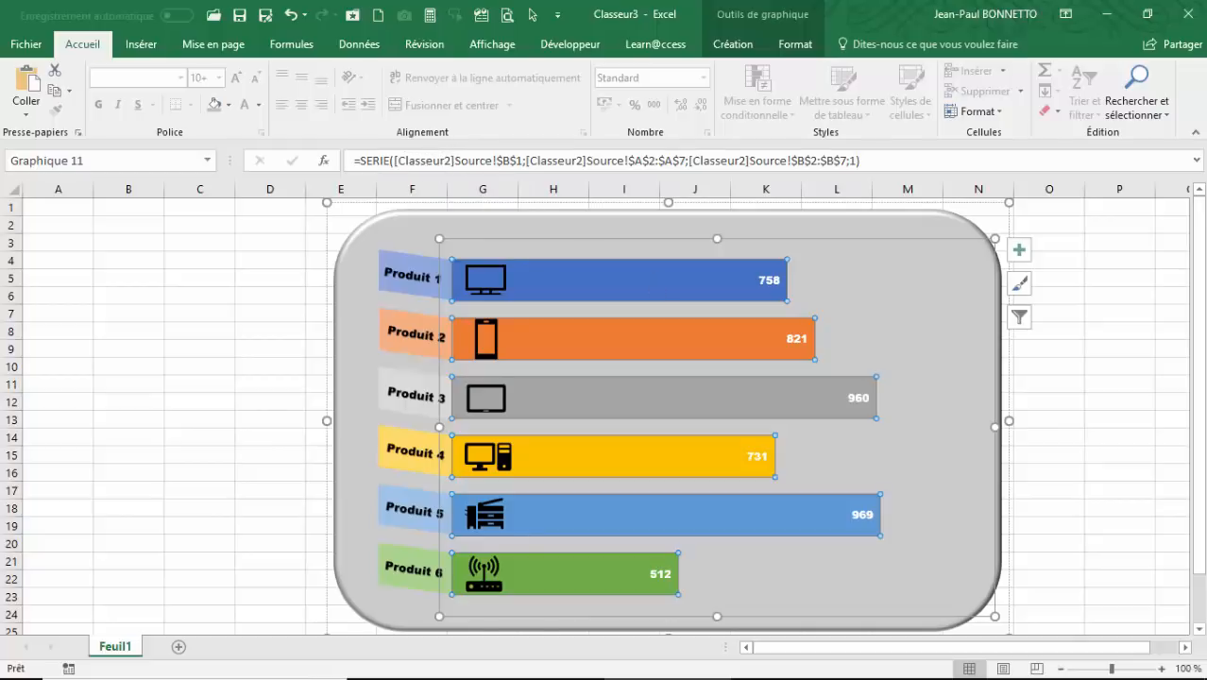
pyautogui.click(541, 666)
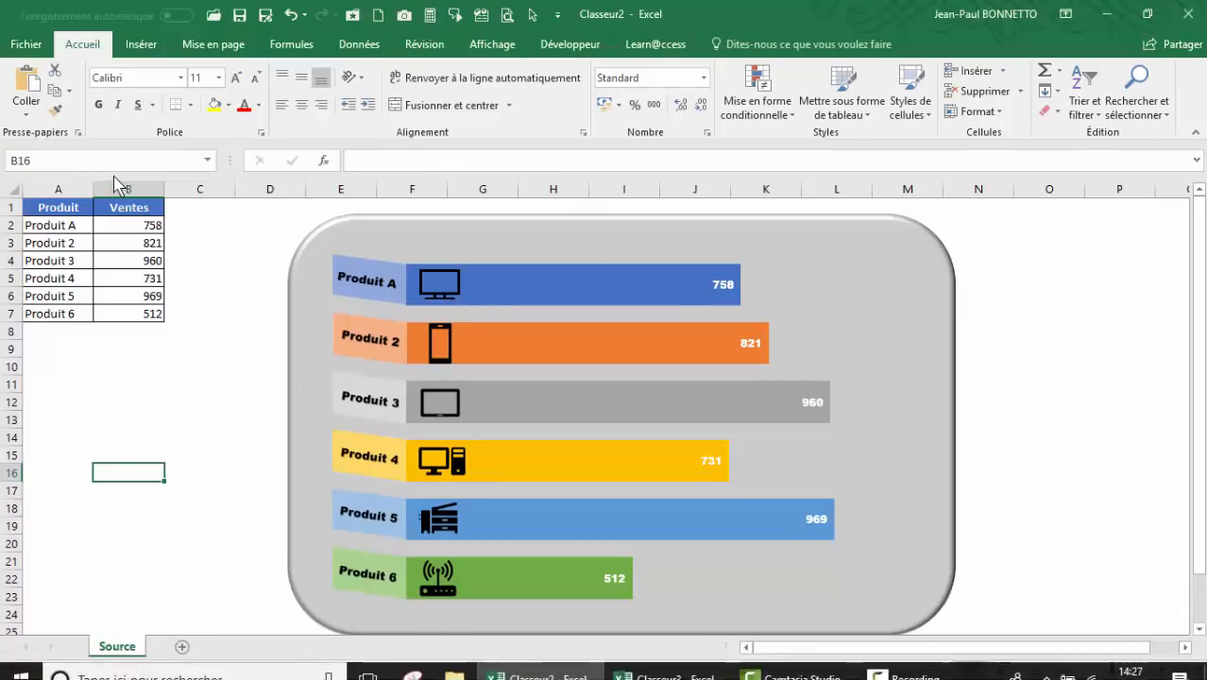
pyautogui.moveTo(586, 667)
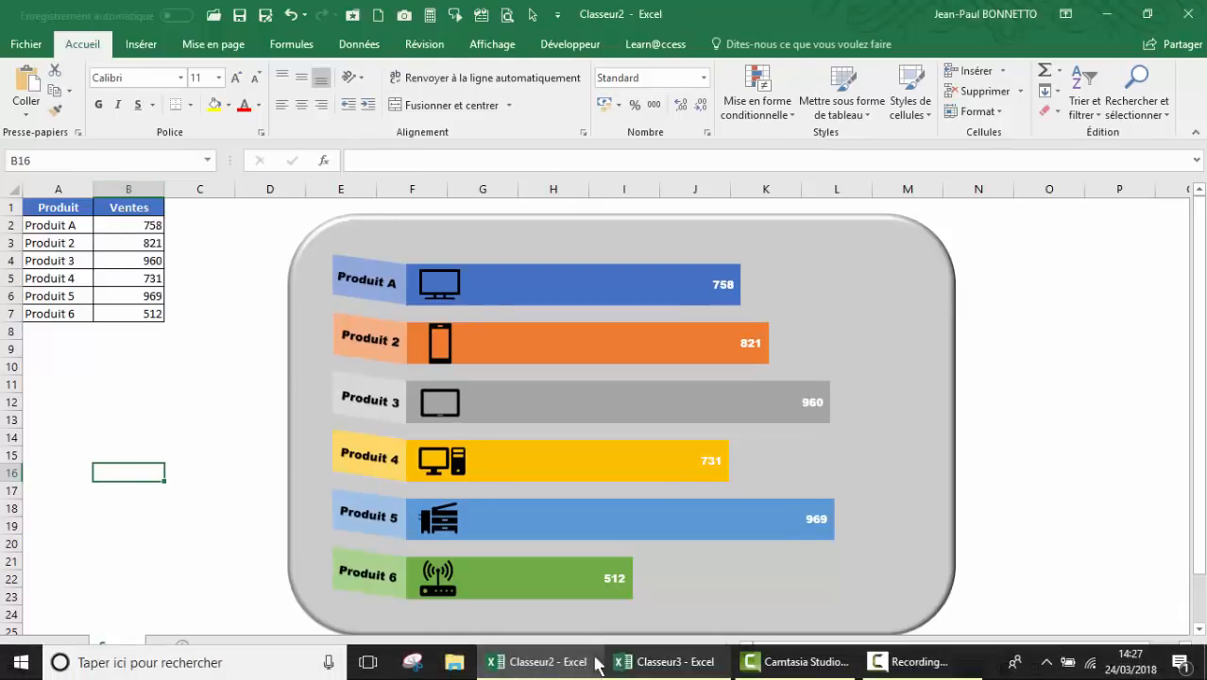
pyautogui.click(628, 664)
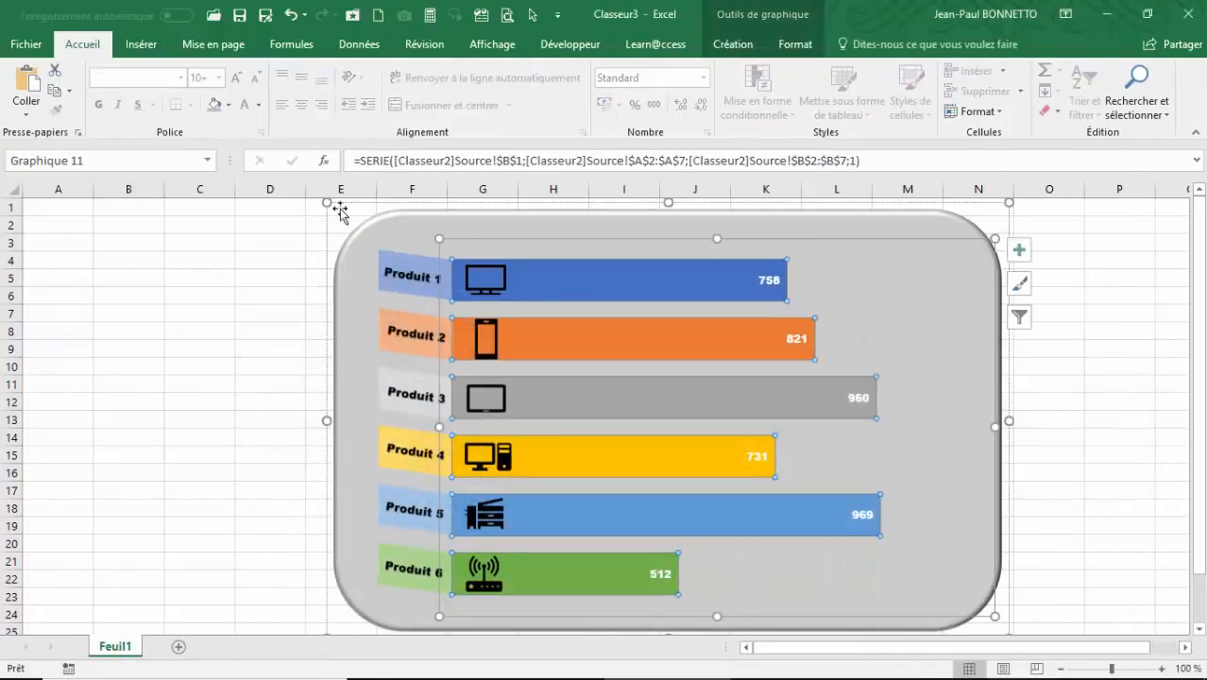
pyautogui.click(213, 260)
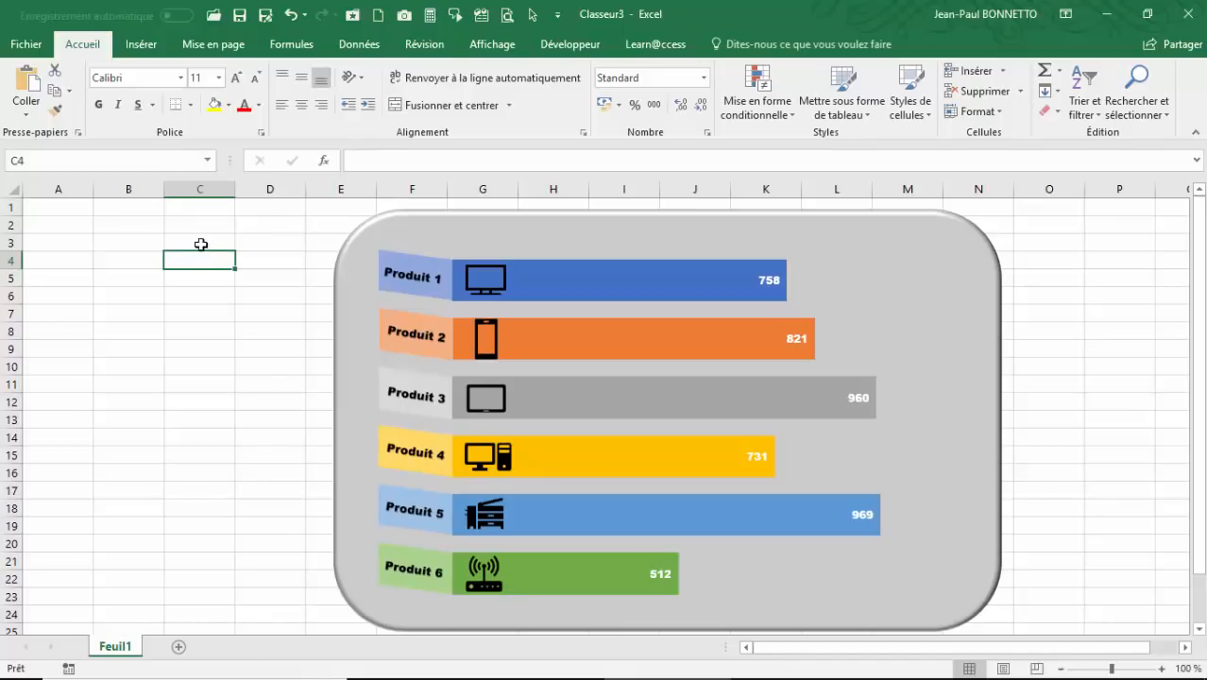
# Copy the product sales table A1:B7 from Classeur2 and paste it at cell A1 of Classeur3
pyautogui.click(538, 666)
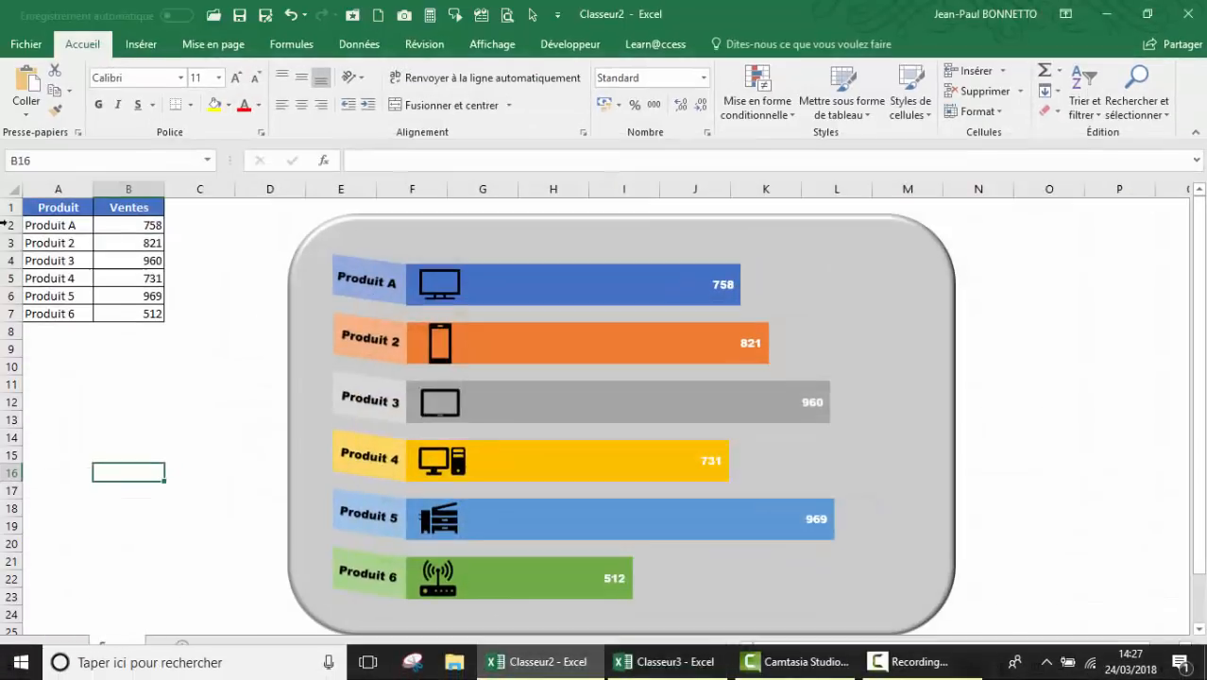
pyautogui.moveTo(60, 205); pyautogui.dragTo(157, 304)
pyautogui.hotkey('ctrl', 'c')
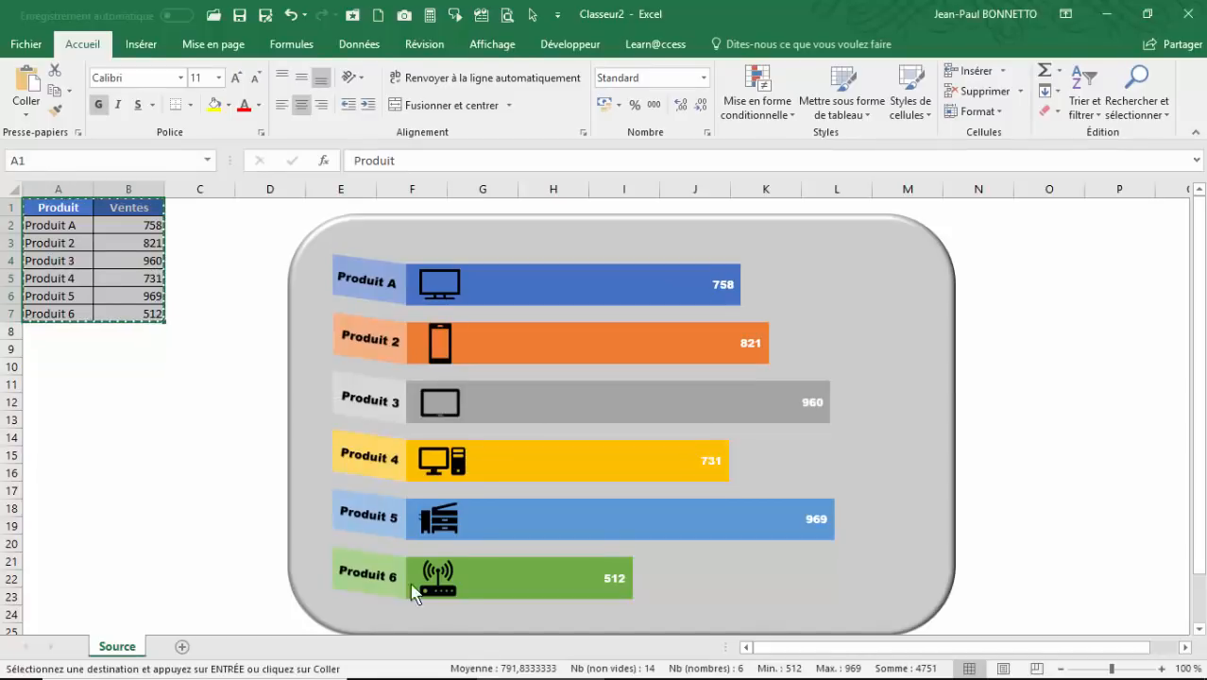
pyautogui.click(665, 661)
pyautogui.click(180, 257)
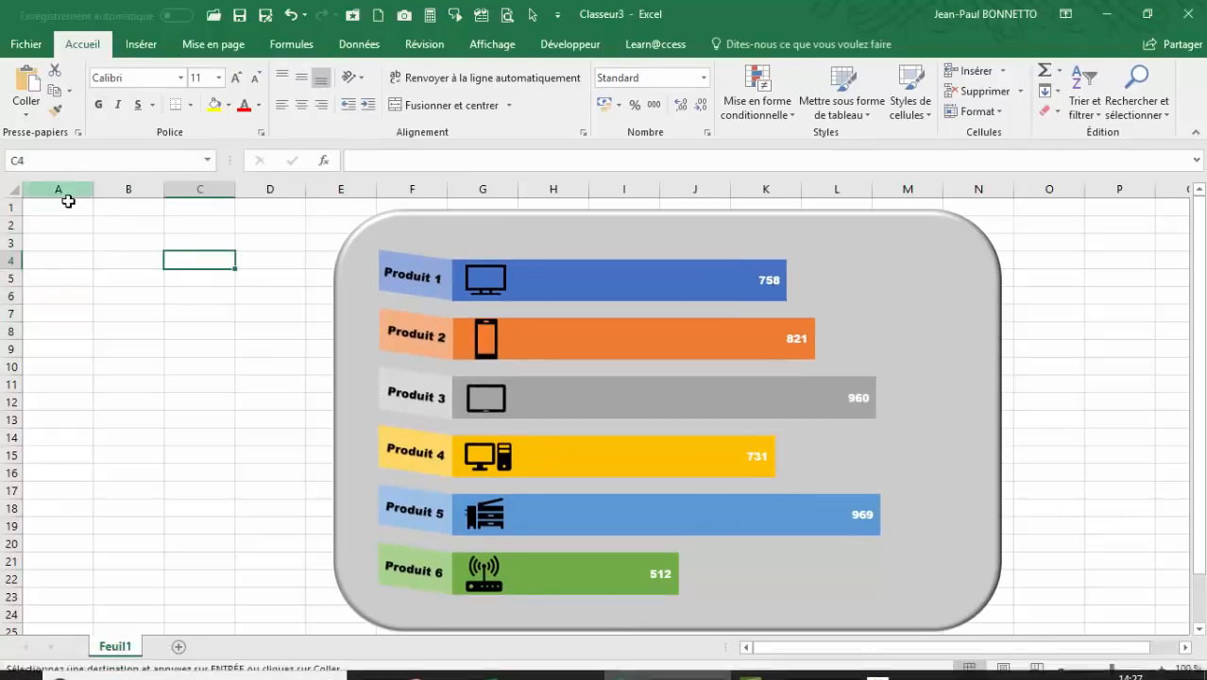
pyautogui.click(62, 205)
pyautogui.hotkey('ctrl', 'v')
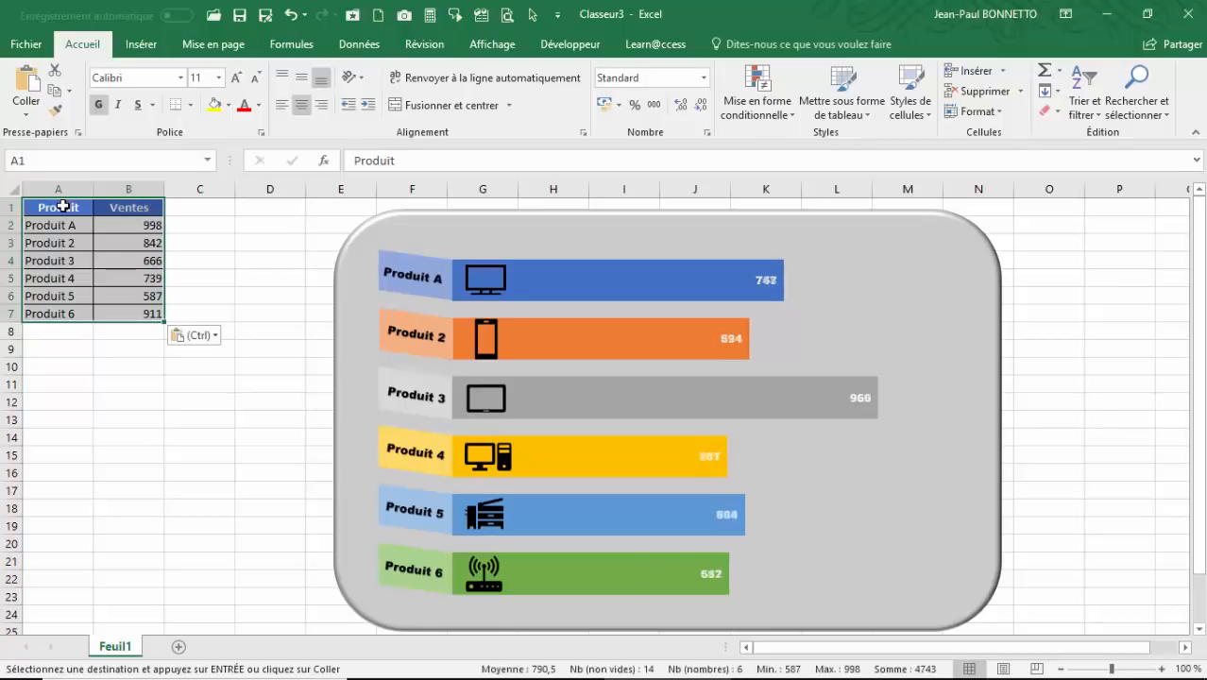
pyautogui.click(132, 387)
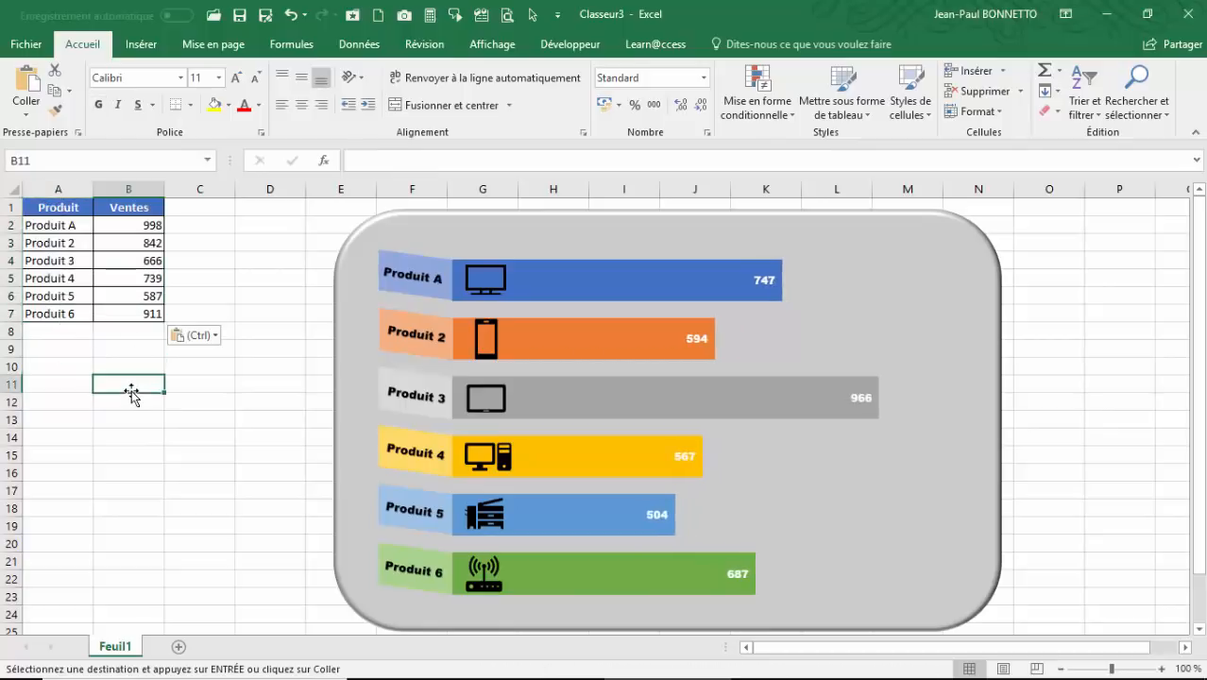
# Select the first two product labels in the pasted widget to examine their links to the pasted table's cells
pyautogui.click(61, 224)
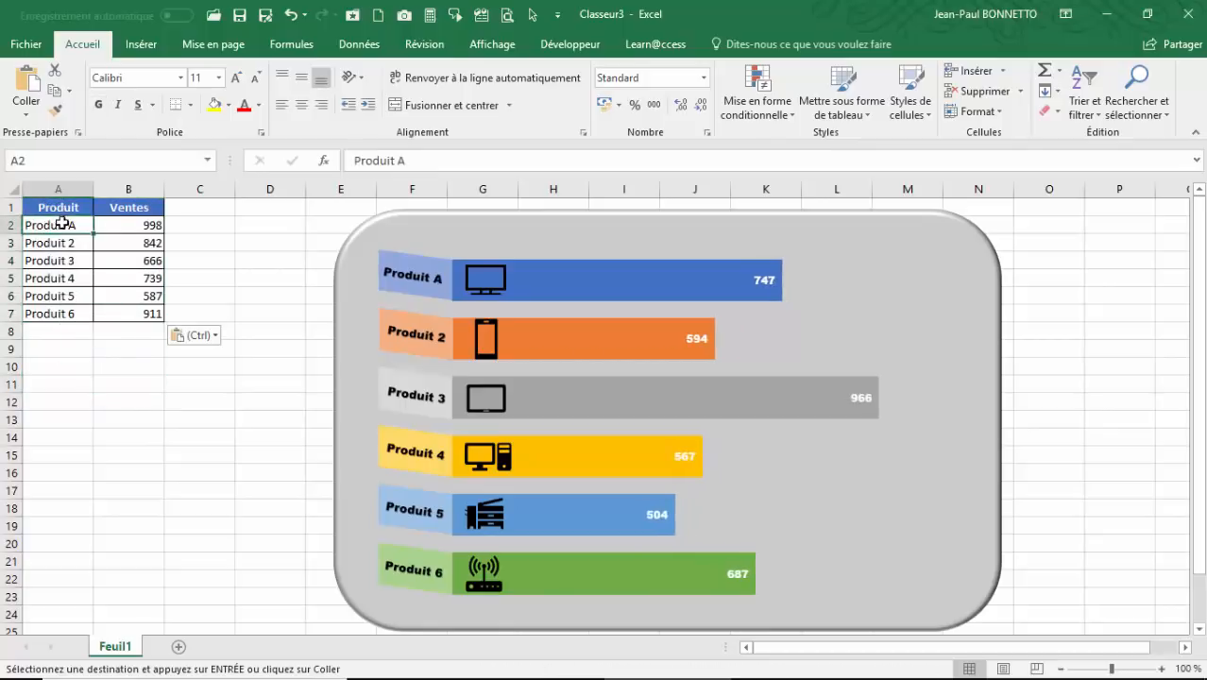
pyautogui.click(416, 280)
pyautogui.click(417, 280)
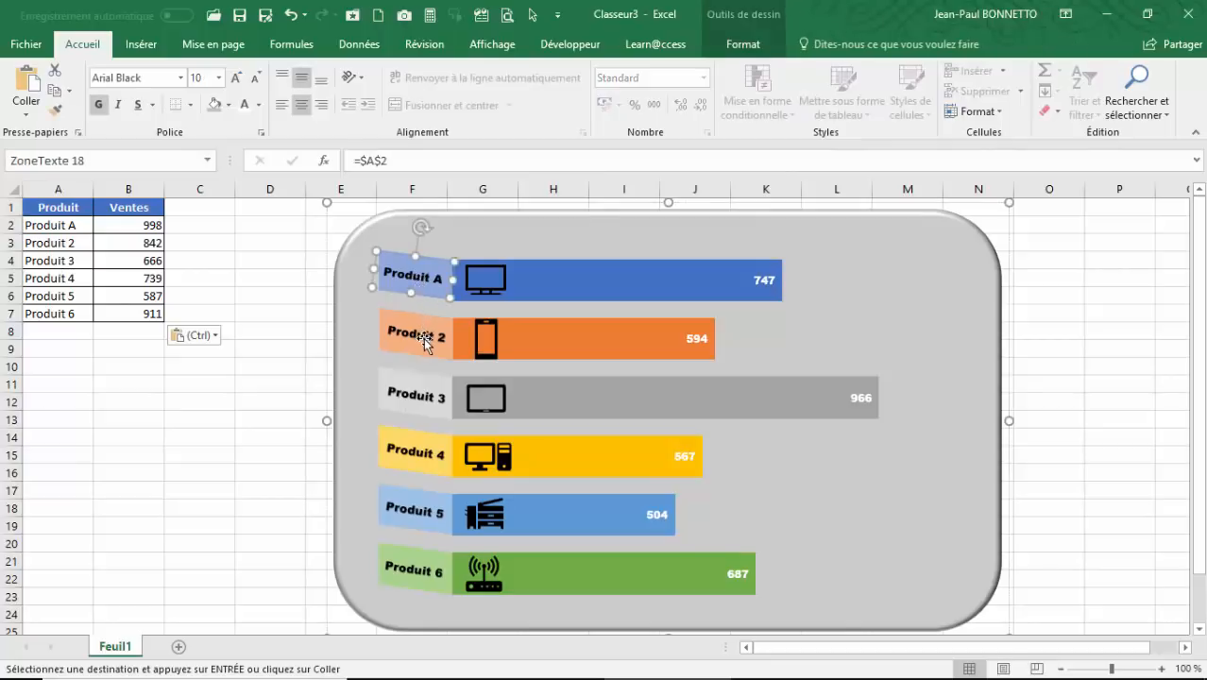
pyautogui.click(425, 341)
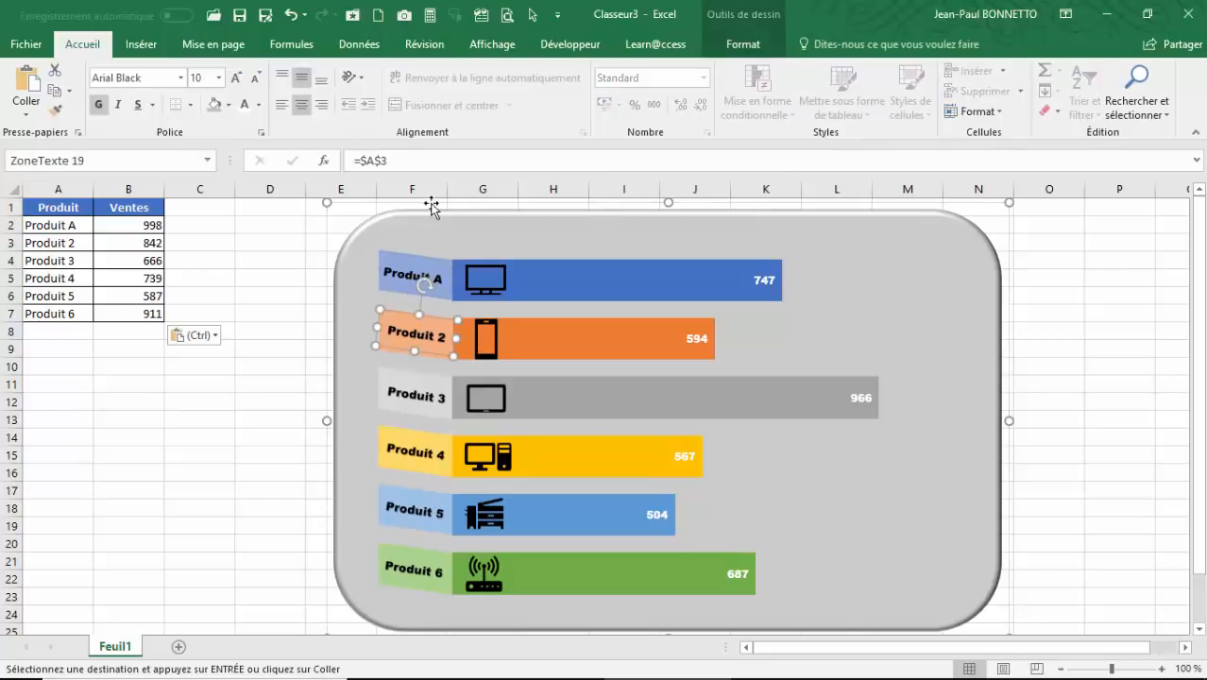
pyautogui.click(58, 226)
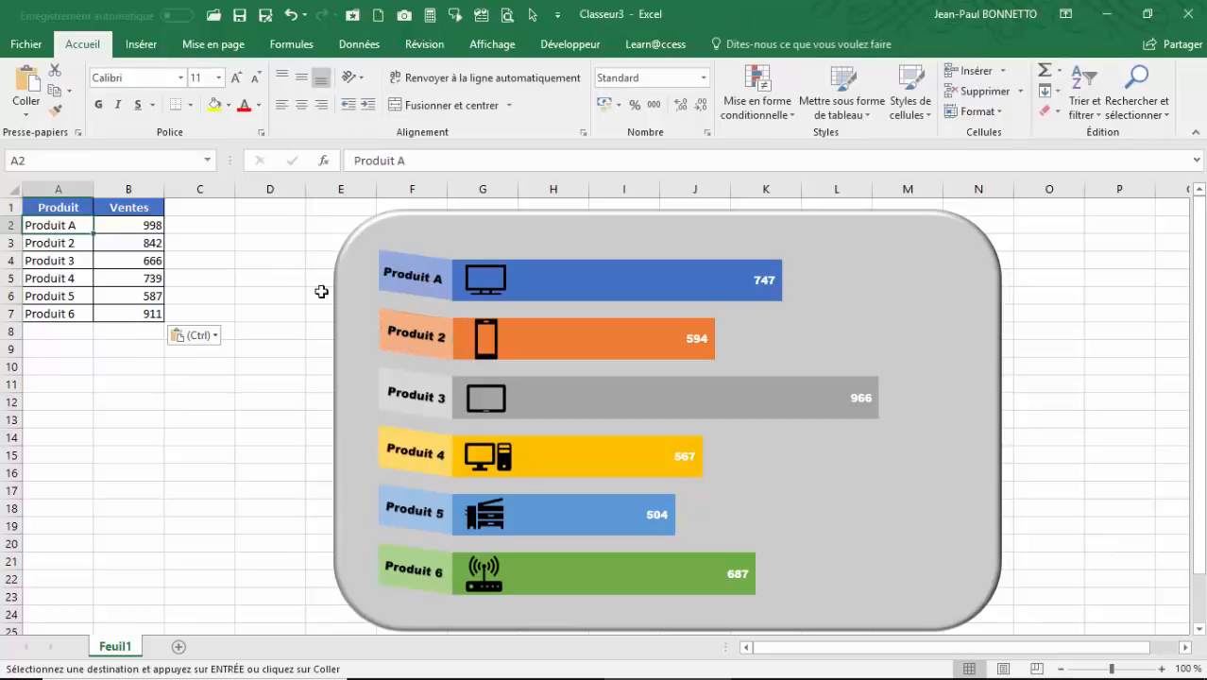
# Move the pasted sales table down to start at cell A10 and examine the first product label's cell link
pyautogui.moveTo(56, 207); pyautogui.dragTo(137, 480)
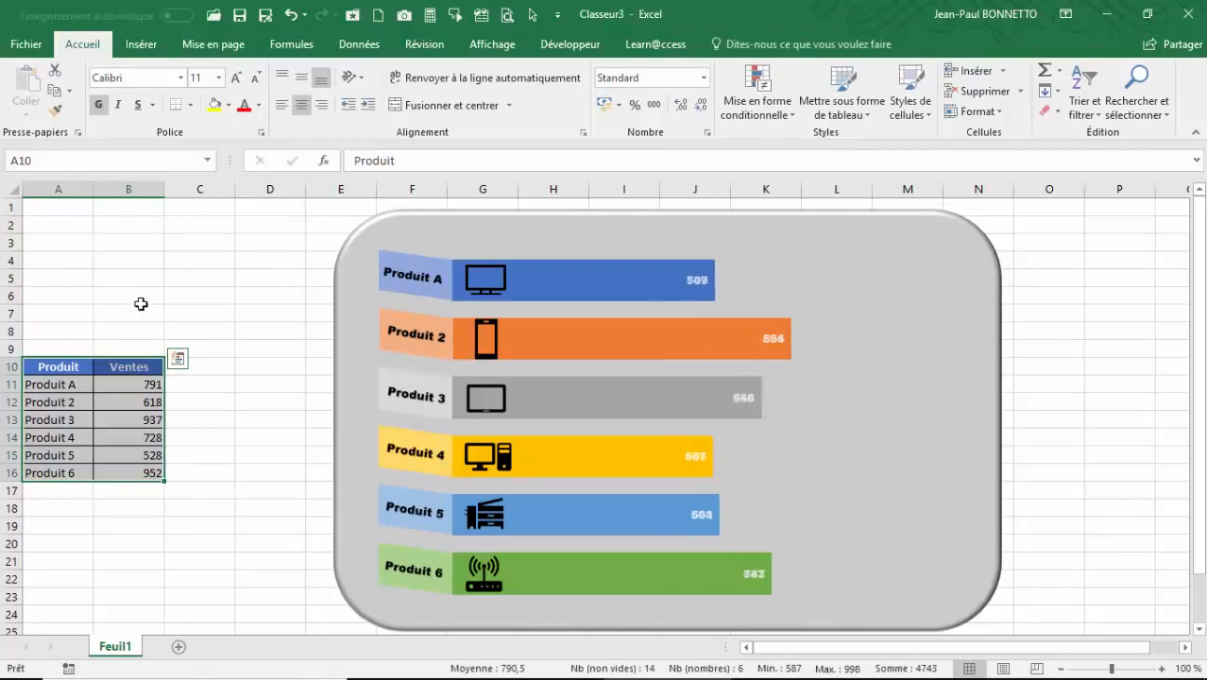
pyautogui.click(135, 264)
pyautogui.click(433, 275)
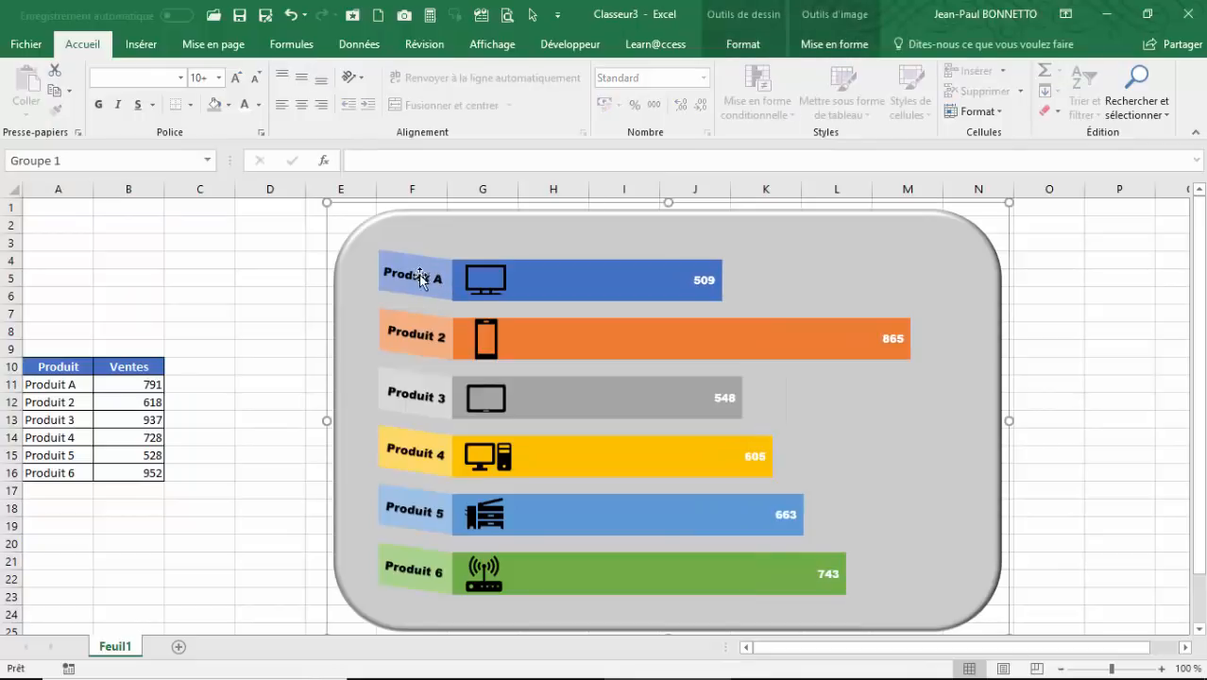
pyautogui.click(426, 276)
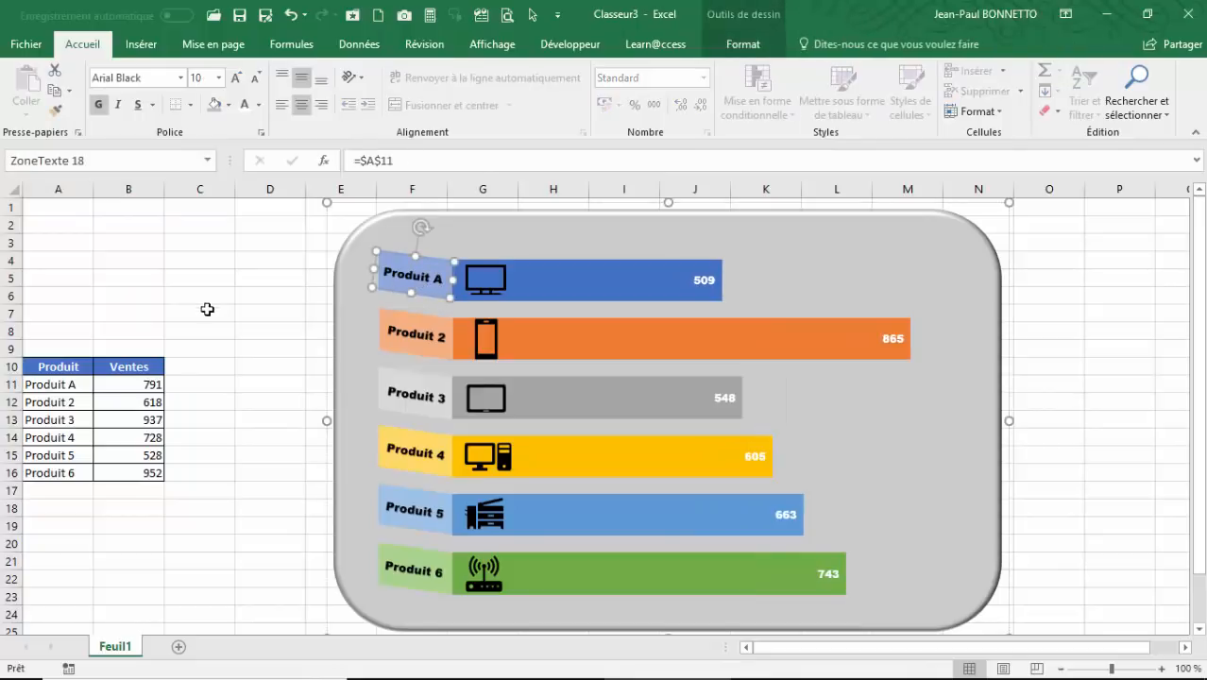
# Move the sales table back up so that it starts at cell A1
pyautogui.click(128, 364)
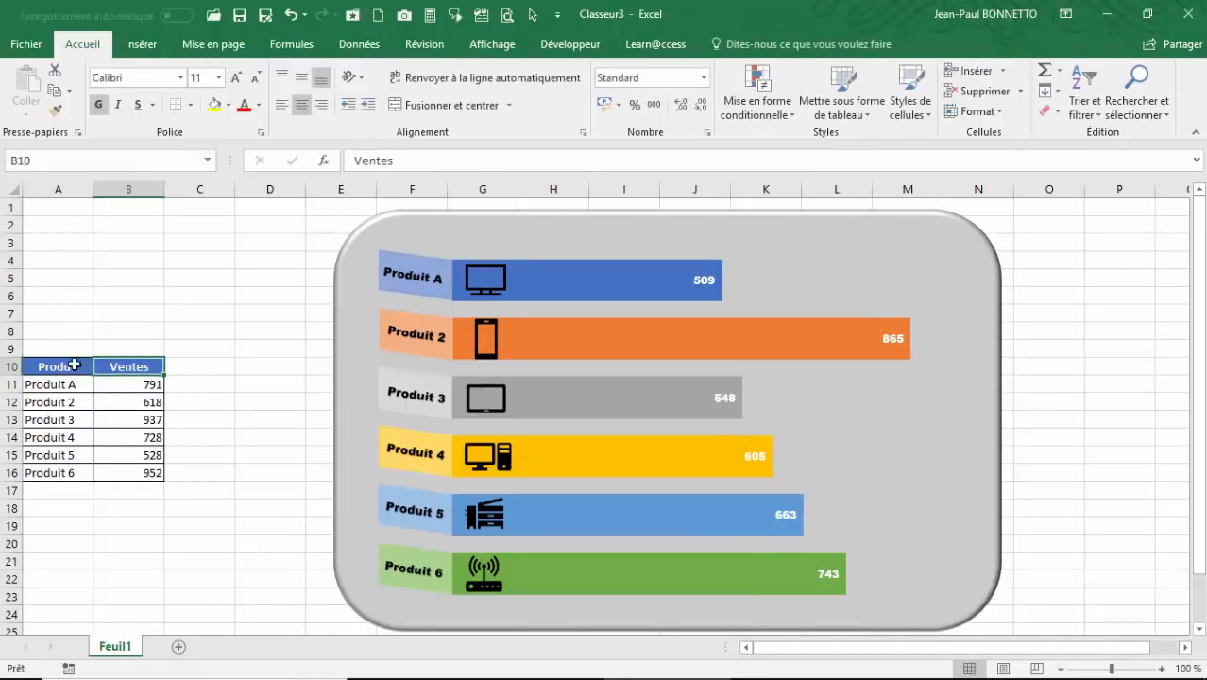
pyautogui.moveTo(66, 366); pyautogui.dragTo(147, 309)
pyautogui.click(128, 242)
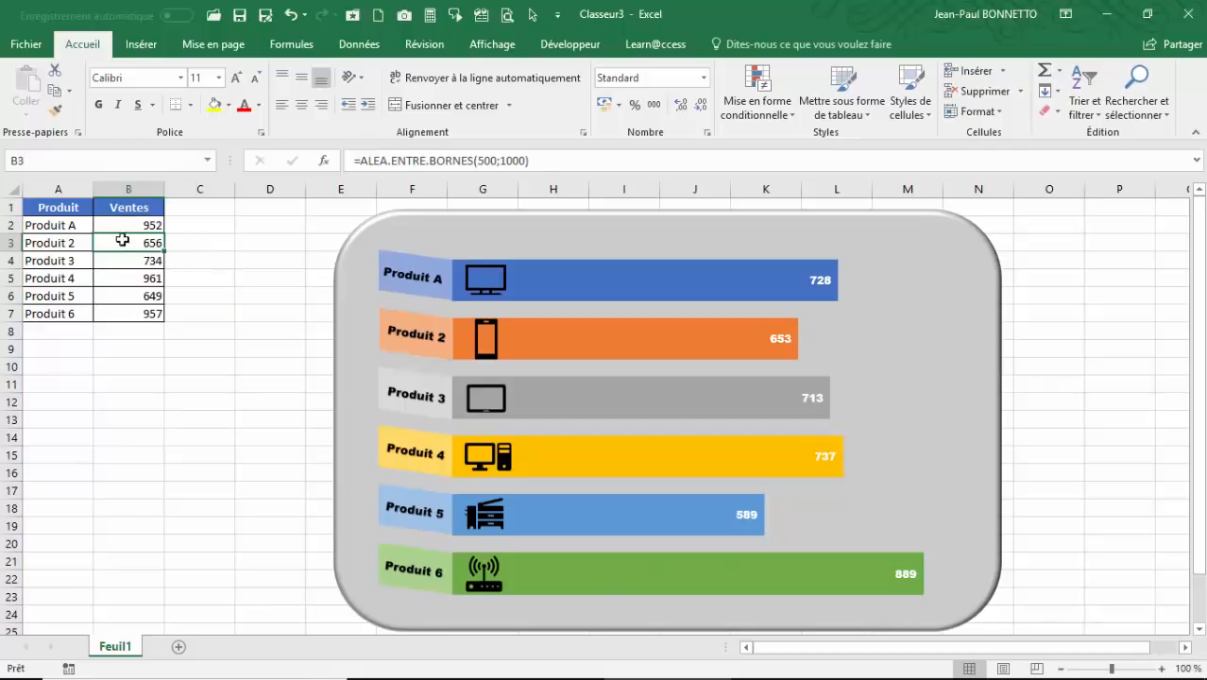
pyautogui.click(134, 227)
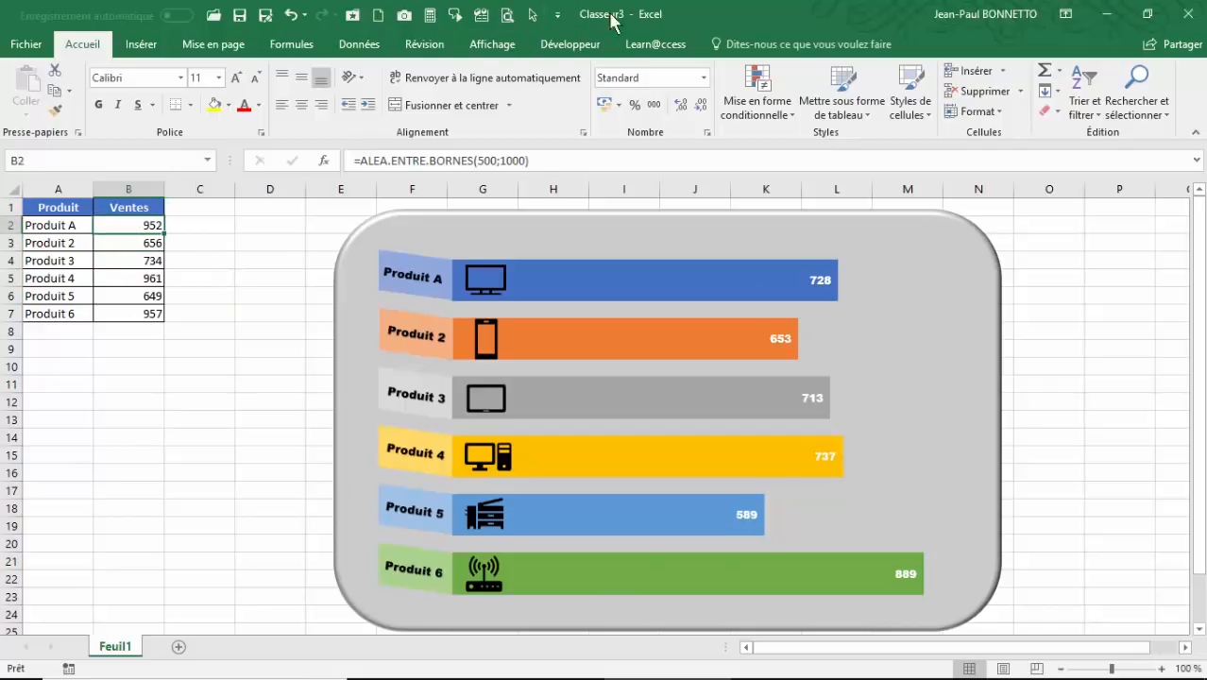
pyautogui.click(154, 234)
# Change the first product name in cell A2 to Produit 1
pyautogui.click(57, 225)
pyautogui.click(407, 161)
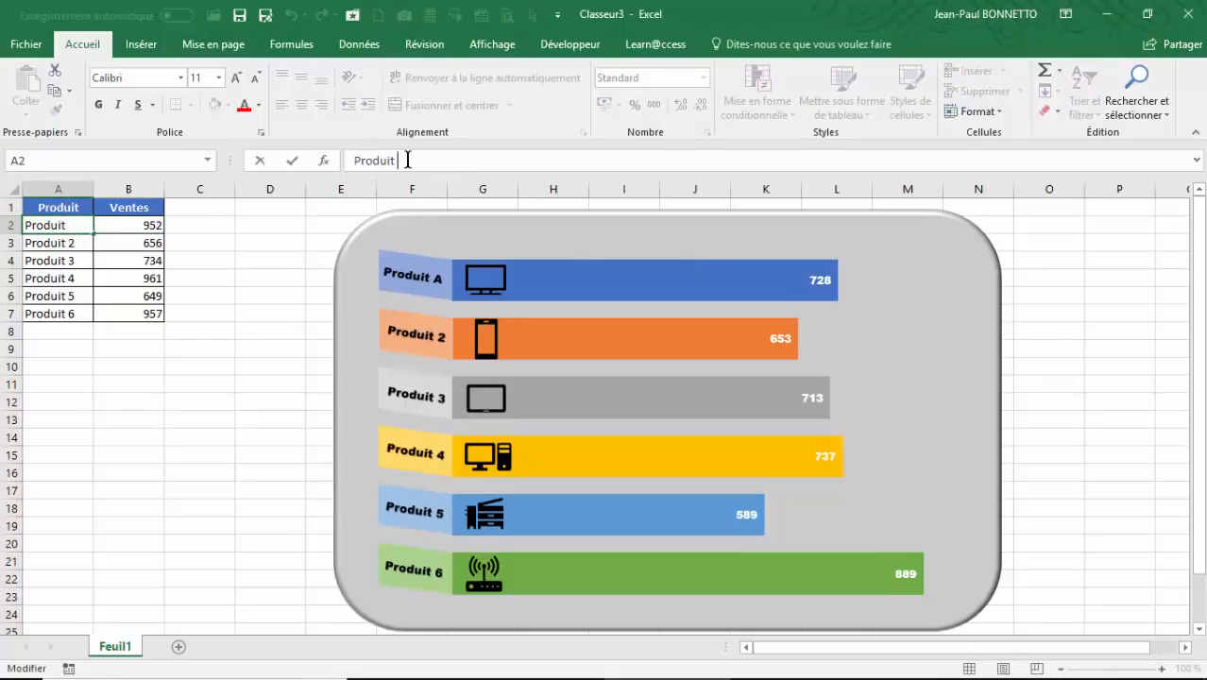
pyautogui.write('1')
pyautogui.press('Return')
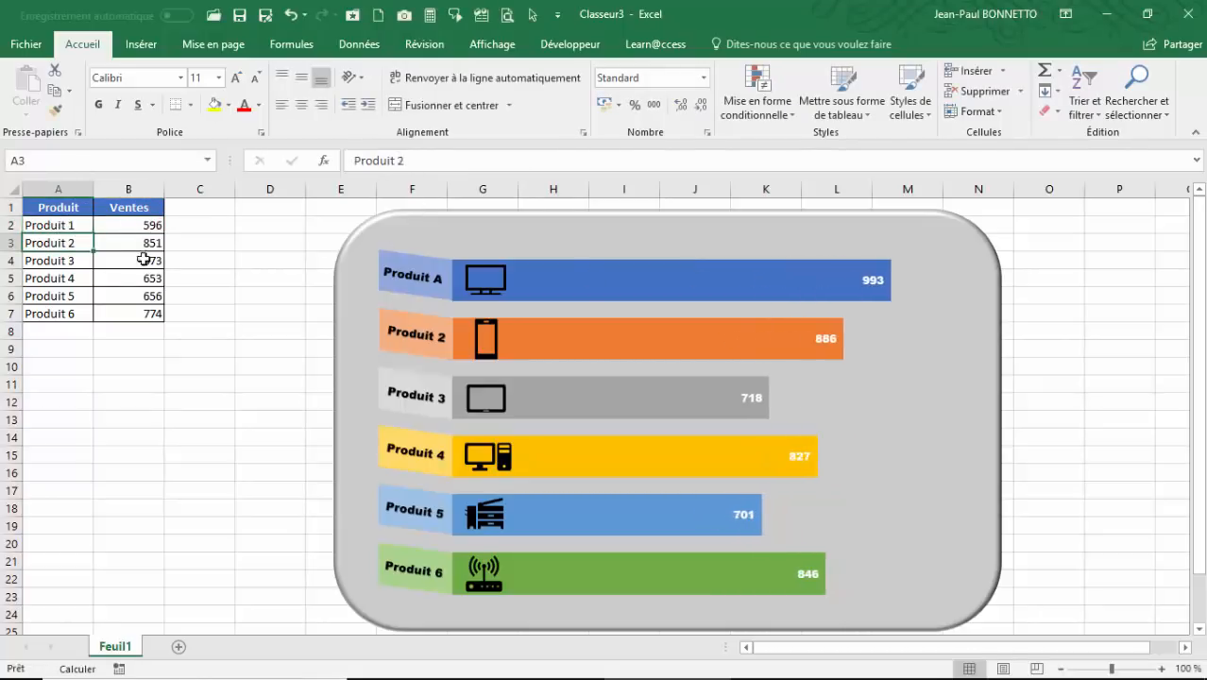
# Select the widget's first product label to examine its cell link
pyautogui.press('Down')
pyautogui.press('Down')
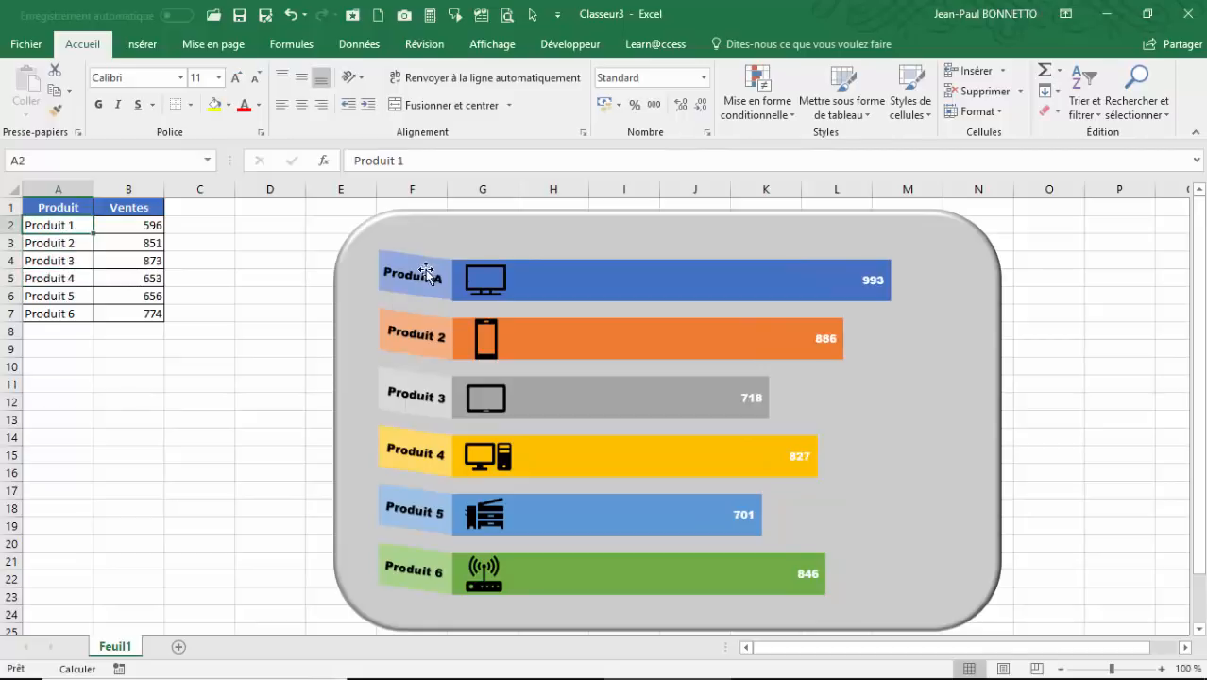
pyautogui.click(421, 281)
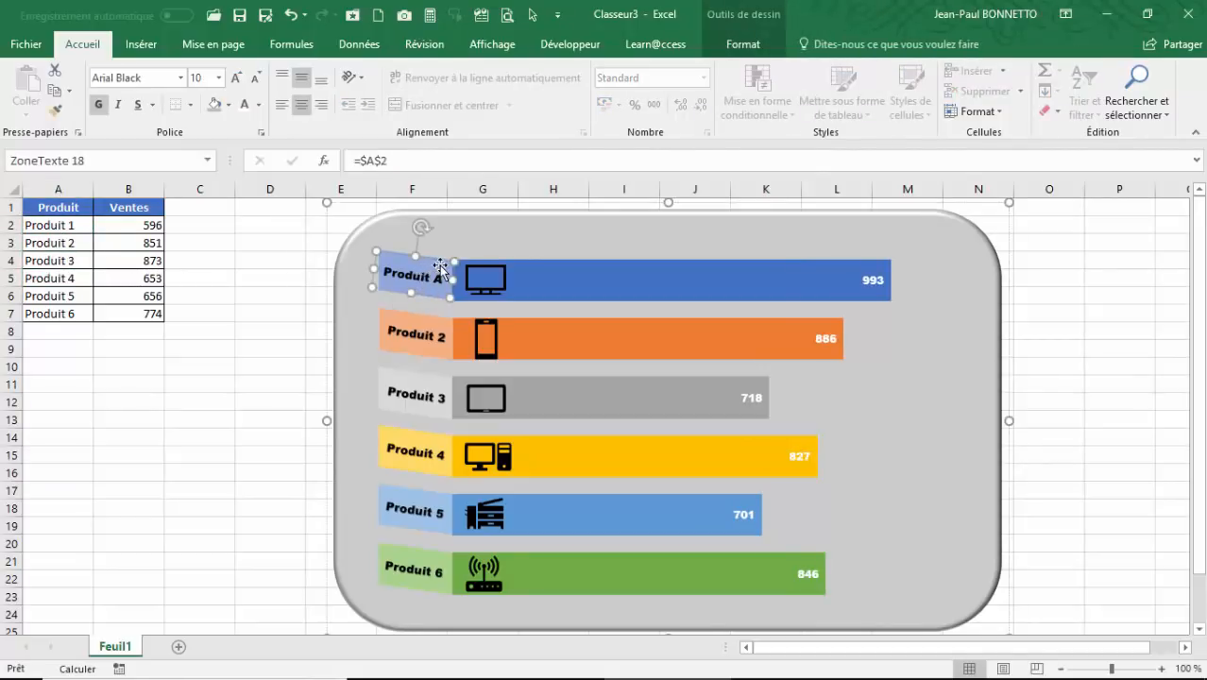
# Go through the table's product names and compare them with the labels and bars of the widget
pyautogui.click(67, 227)
pyautogui.click(86, 278)
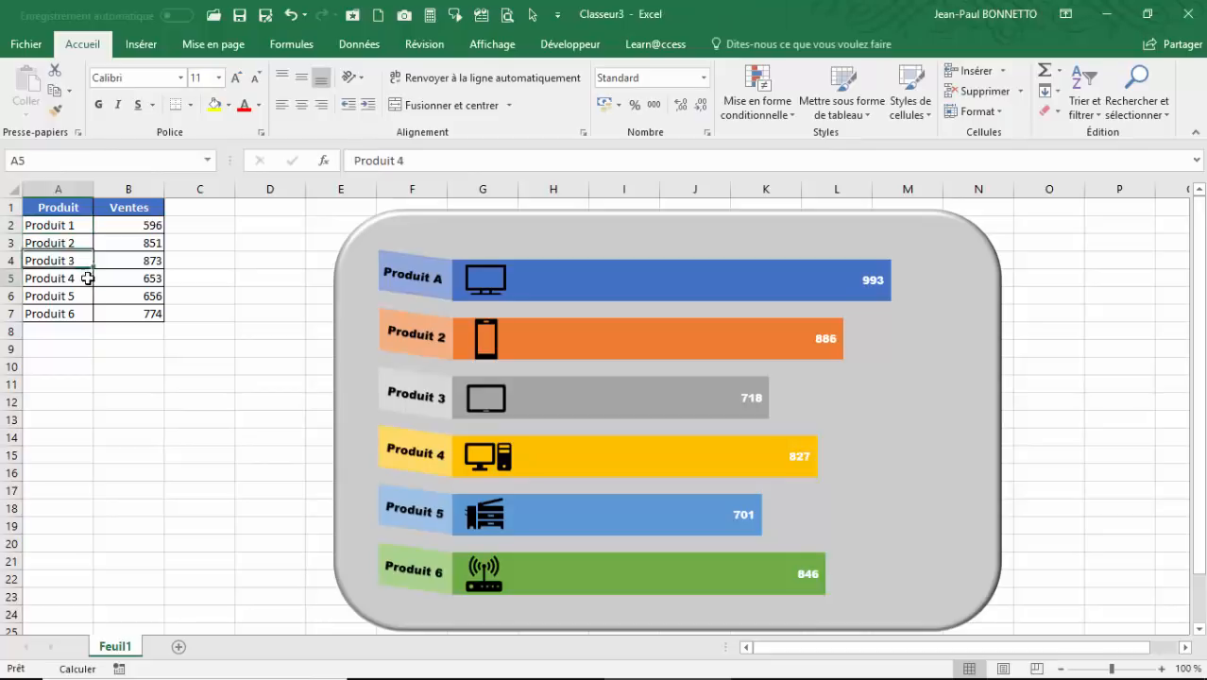
pyautogui.click(76, 238)
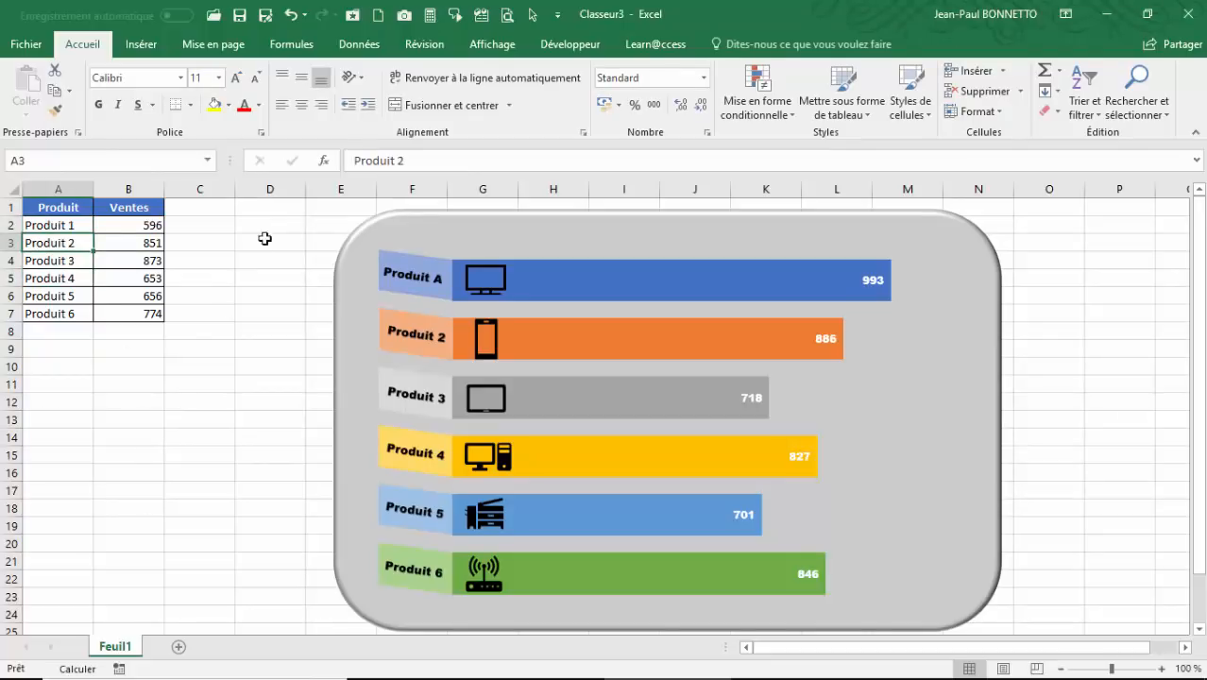
pyautogui.click(123, 229)
pyautogui.click(61, 229)
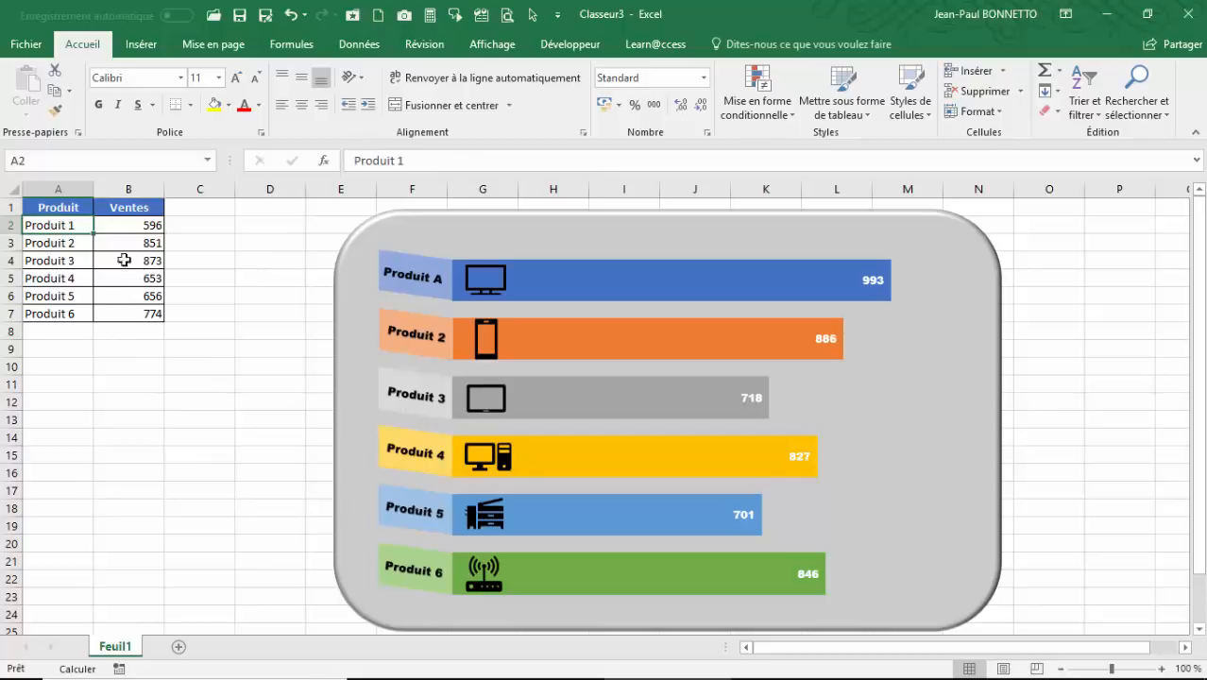
pyautogui.click(54, 261)
pyautogui.click(54, 297)
pyautogui.click(57, 208)
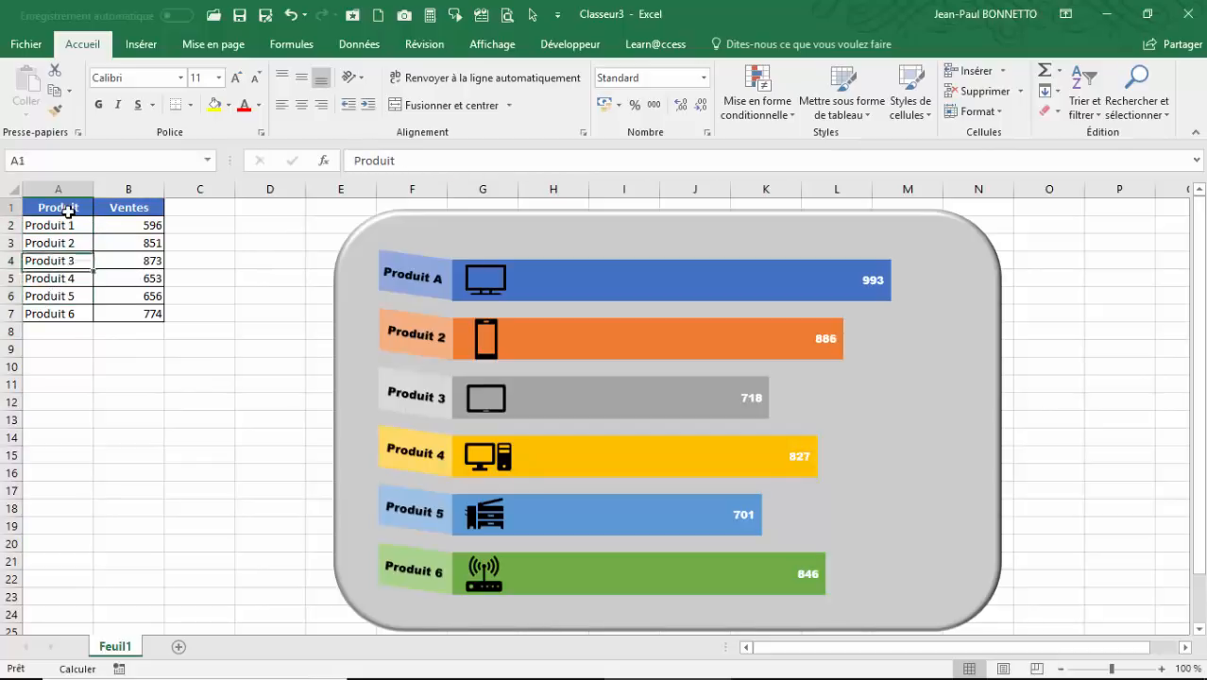
pyautogui.click(54, 226)
pyautogui.click(54, 314)
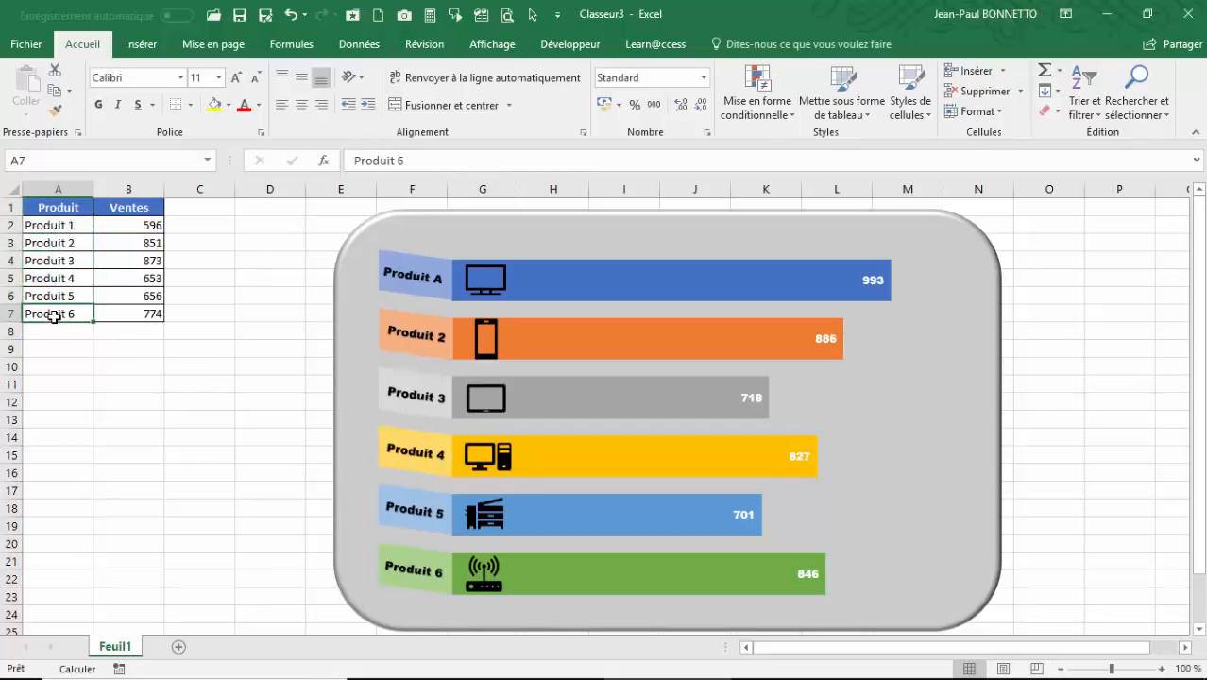
pyautogui.click(687, 287)
pyautogui.click(245, 295)
# Switch to Classeur2, close that workbook without saving it, and return to Classeur3
pyautogui.moveTo(397, 671)
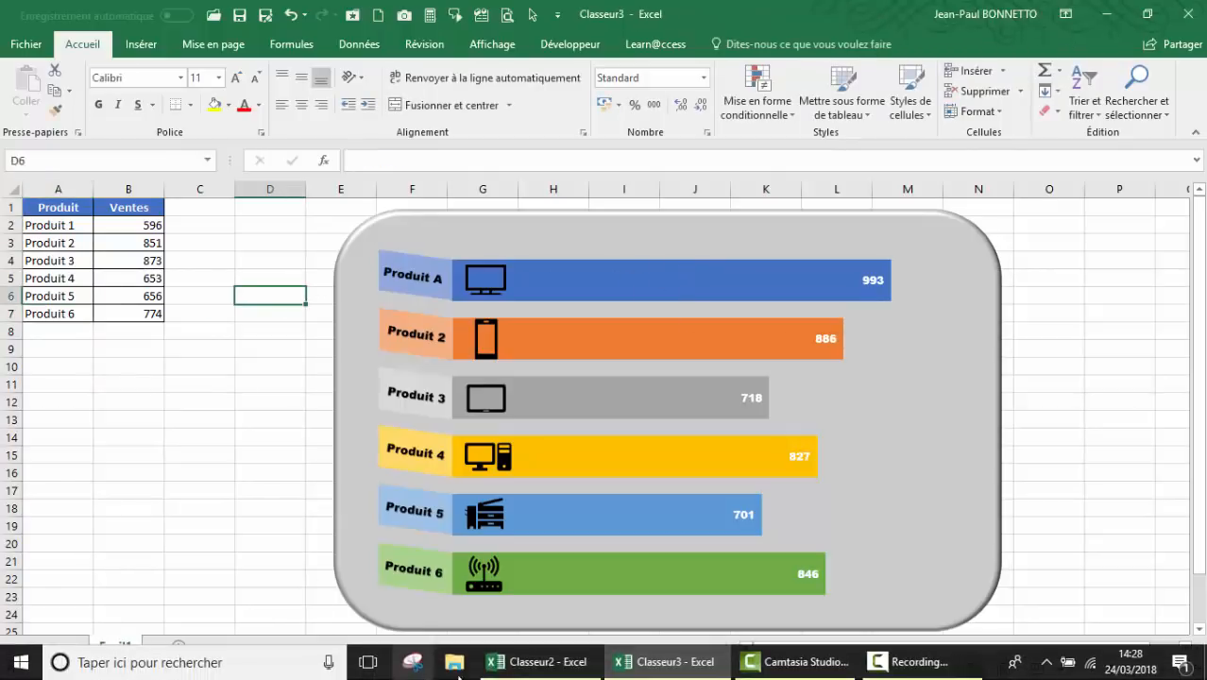
pyautogui.click(555, 651)
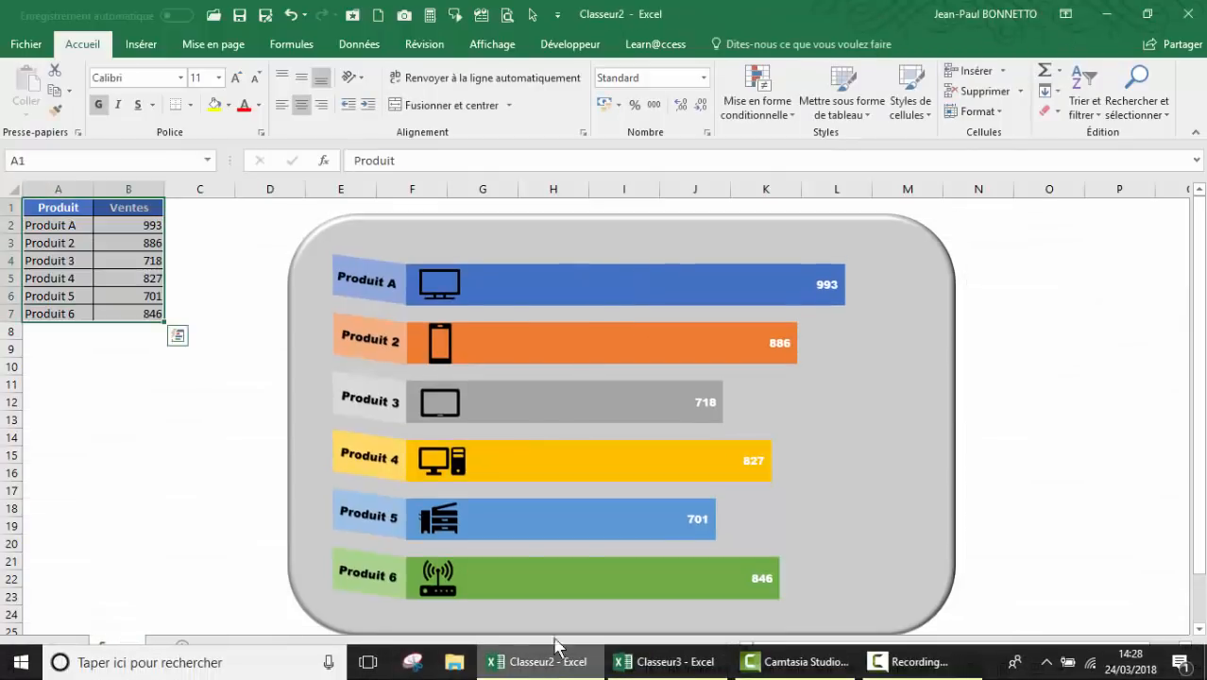
pyautogui.click(1186, 15)
pyautogui.click(614, 371)
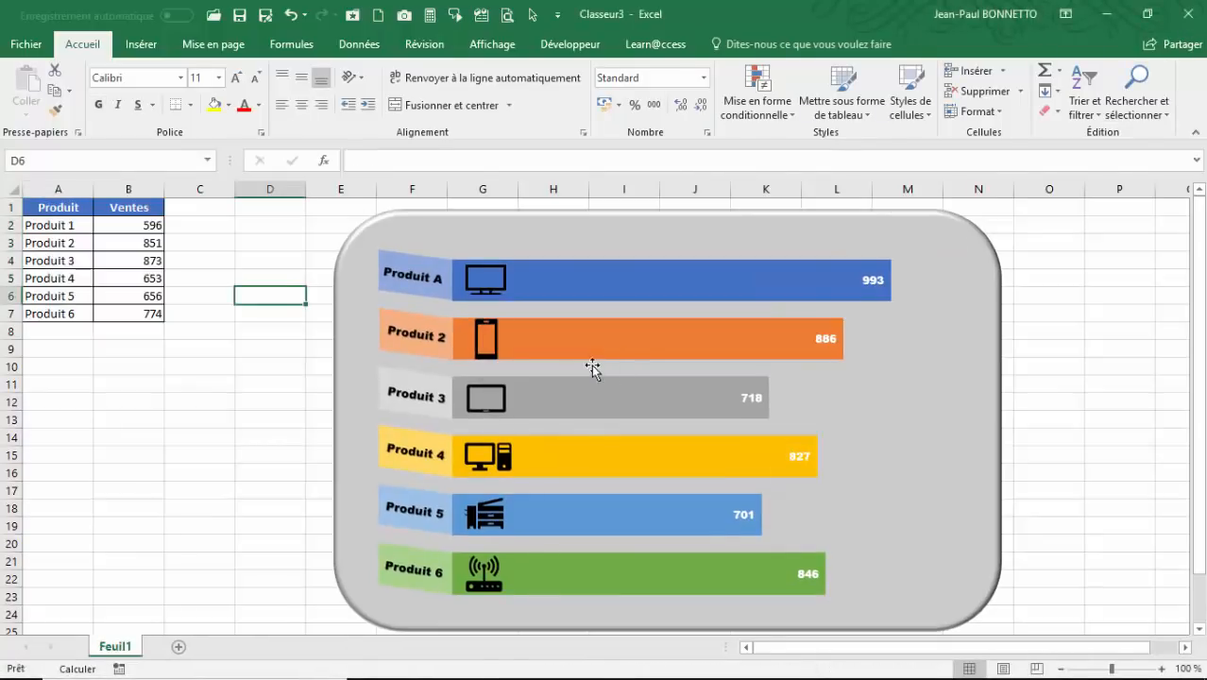
pyautogui.moveTo(596, 676)
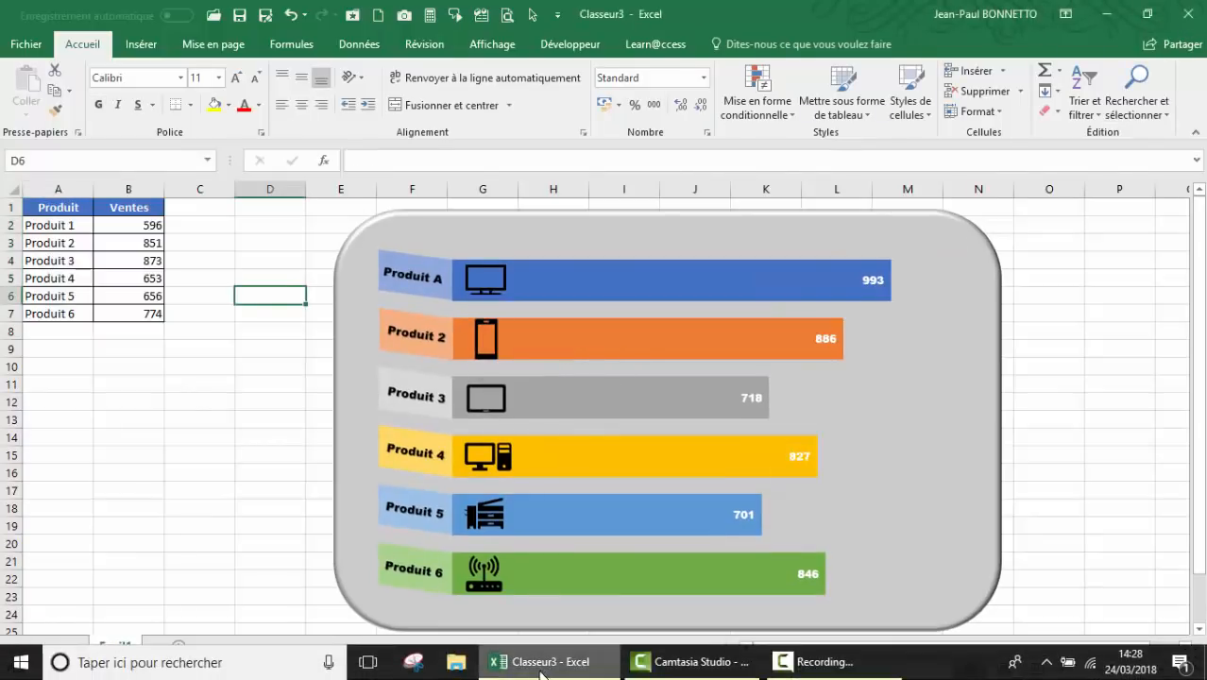
# Recalculate the random sales values in column B repeatedly to check whether the widget's bars follow the table
pyautogui.click(98, 238)
pyautogui.press('F9')
pyautogui.press('F9')
pyautogui.press('F9')
pyautogui.press('F9')
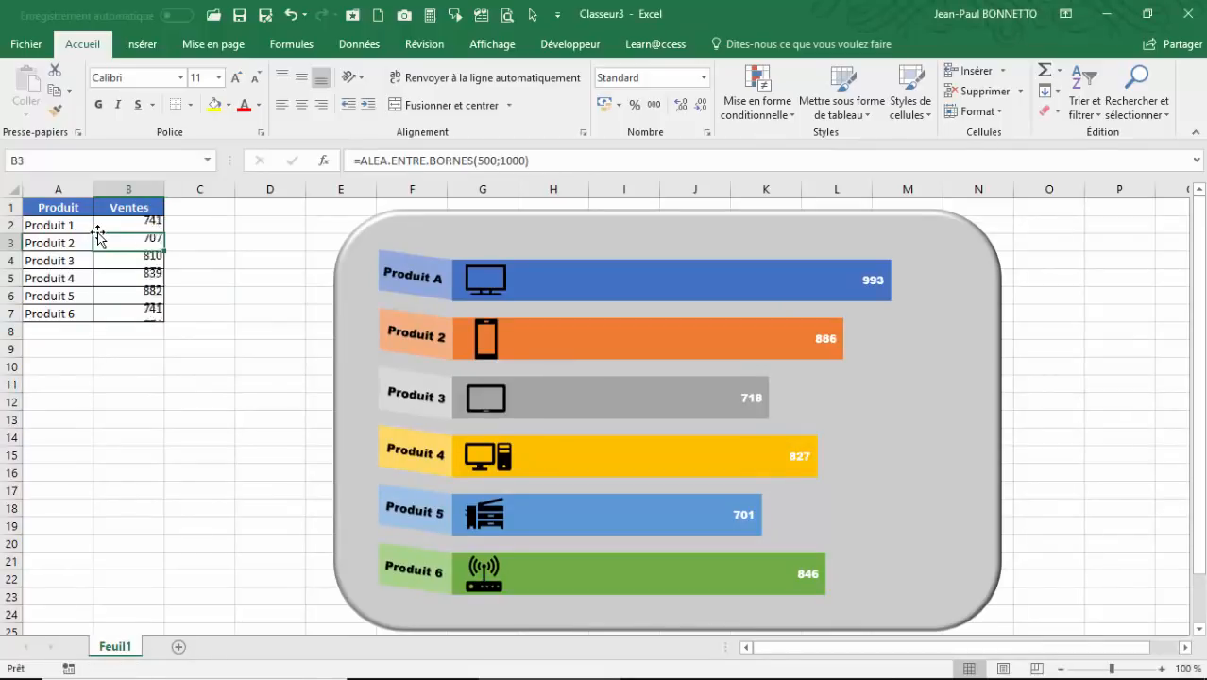
pyautogui.press('F9')
pyautogui.press('F9')
pyautogui.press('F9')
pyautogui.press('F9')
pyautogui.press('F9')
pyautogui.press('F9')
pyautogui.press('F9')
pyautogui.press('F9')
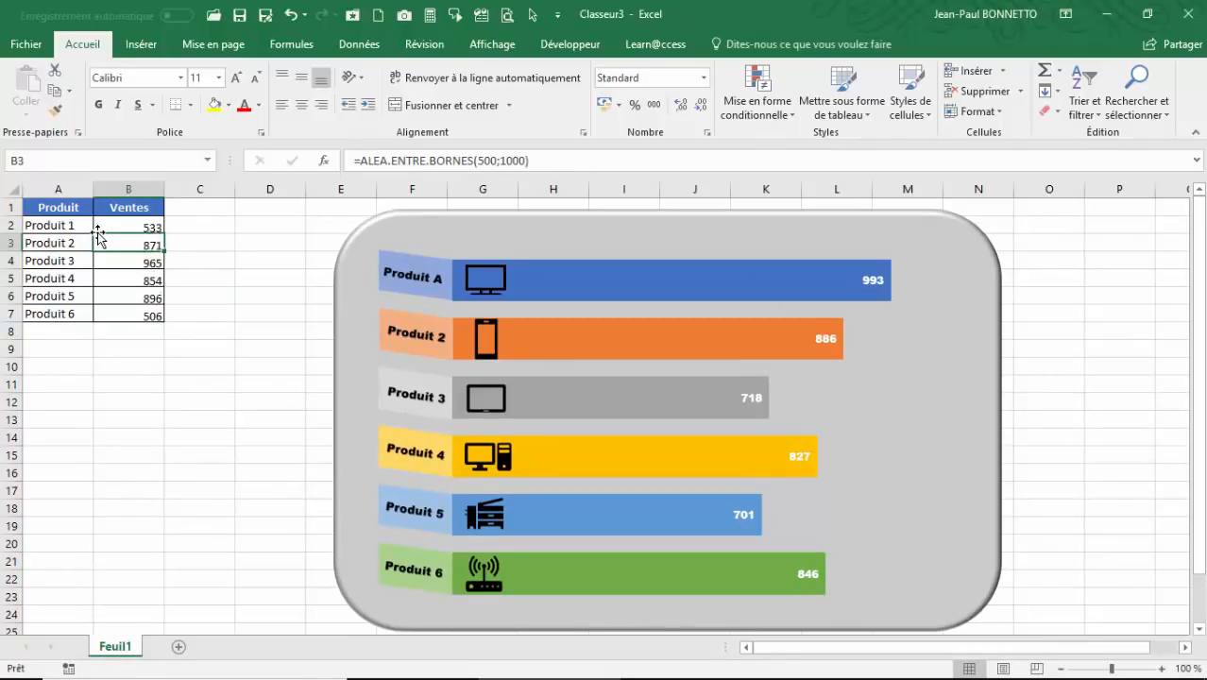
pyautogui.press('F9')
pyautogui.press('F9')
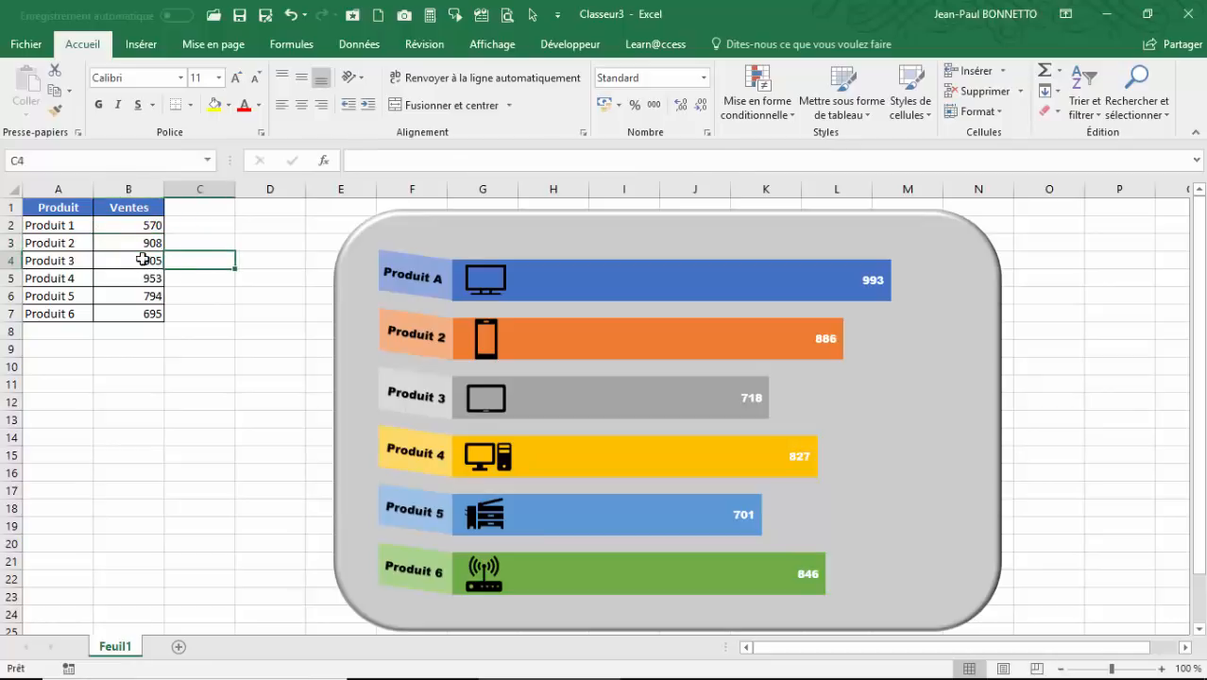
# Re-enter the first product label's formula =$A$2 to refresh its link to the local table
pyautogui.click(49, 227)
pyautogui.click(414, 281)
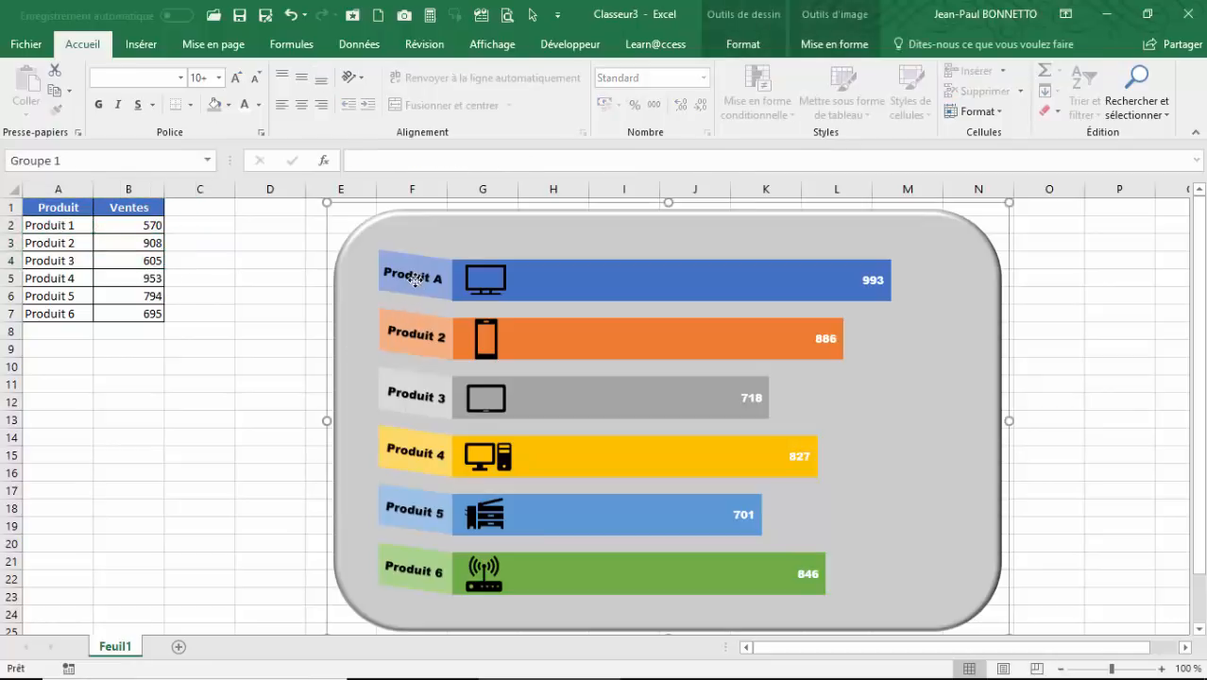
pyautogui.click(416, 279)
pyautogui.click(416, 160)
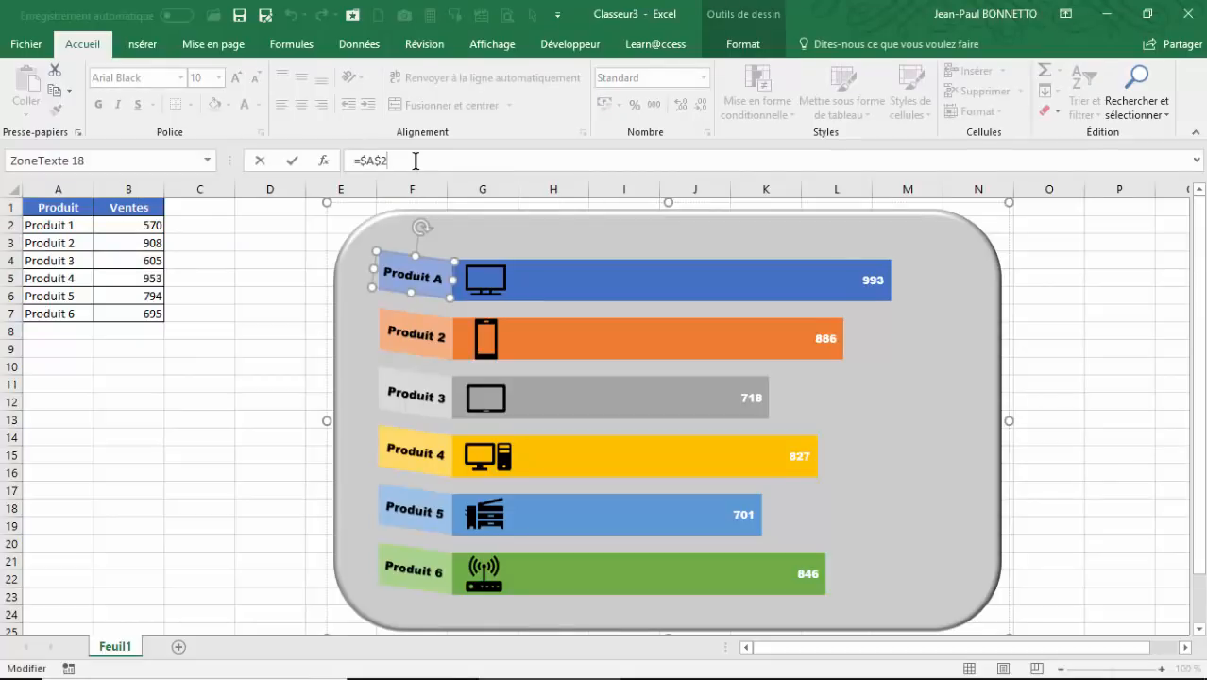
pyautogui.press('Return')
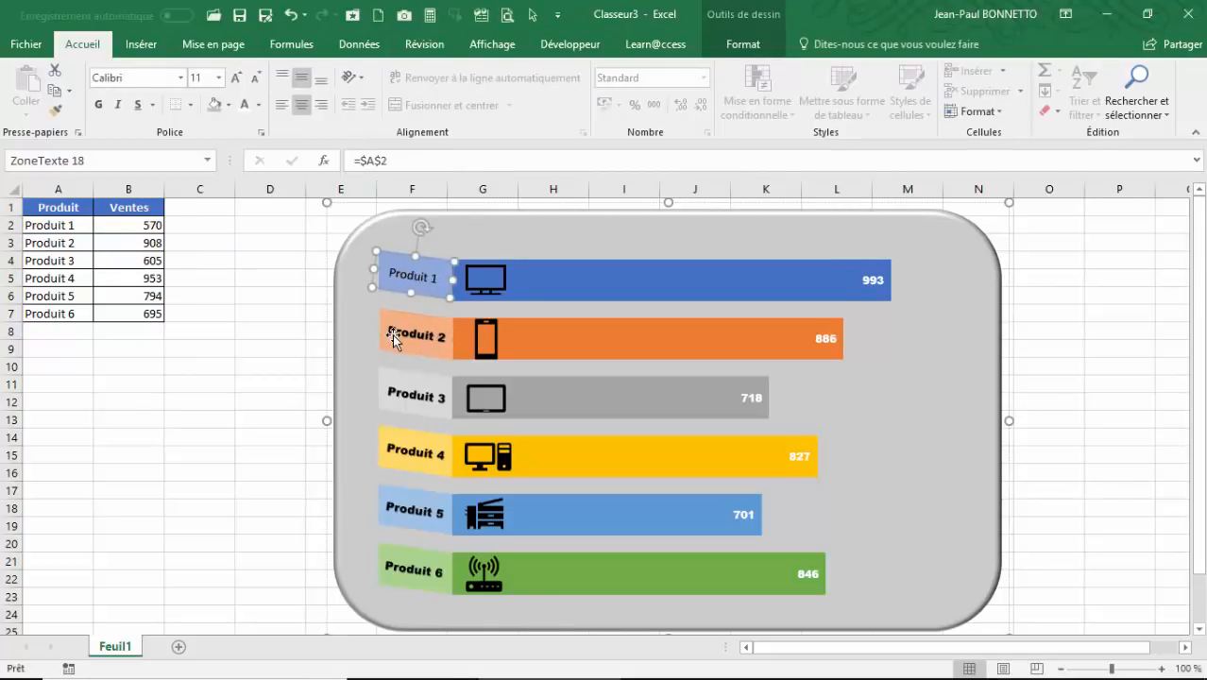
# Copy the formatting of the Produit 2 label onto the Produit 1 label
pyautogui.click(393, 338)
pyautogui.click(410, 272)
pyautogui.click(398, 335)
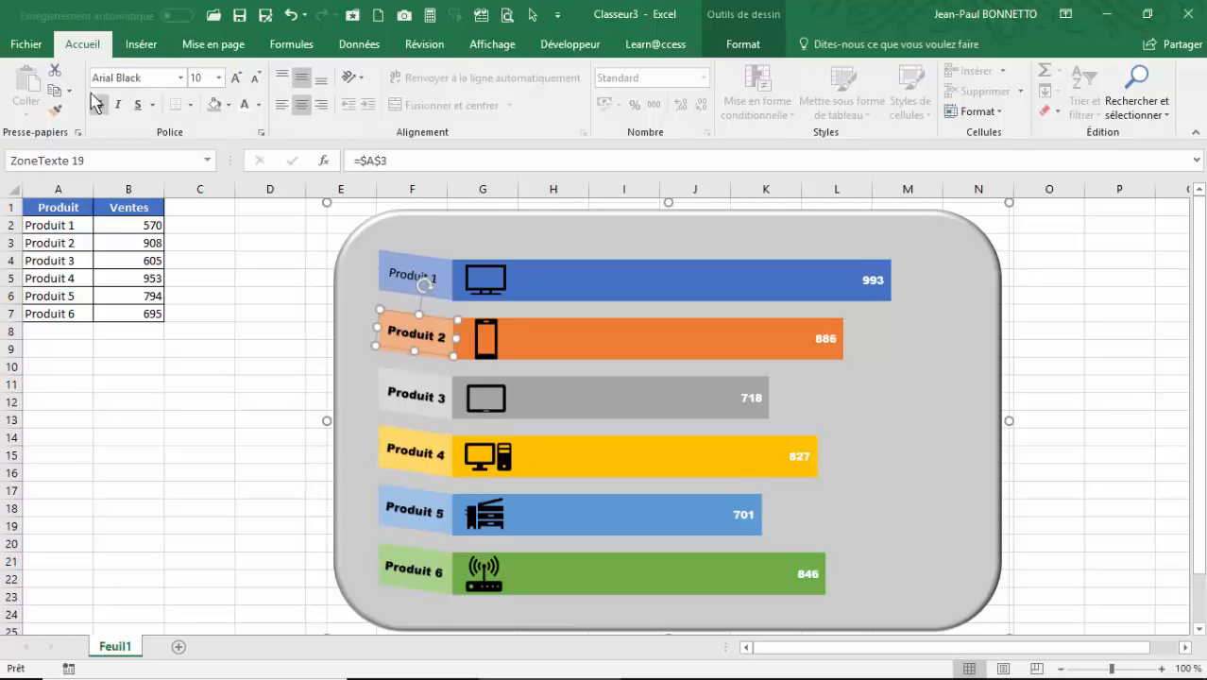
pyautogui.click(55, 110)
pyautogui.click(399, 276)
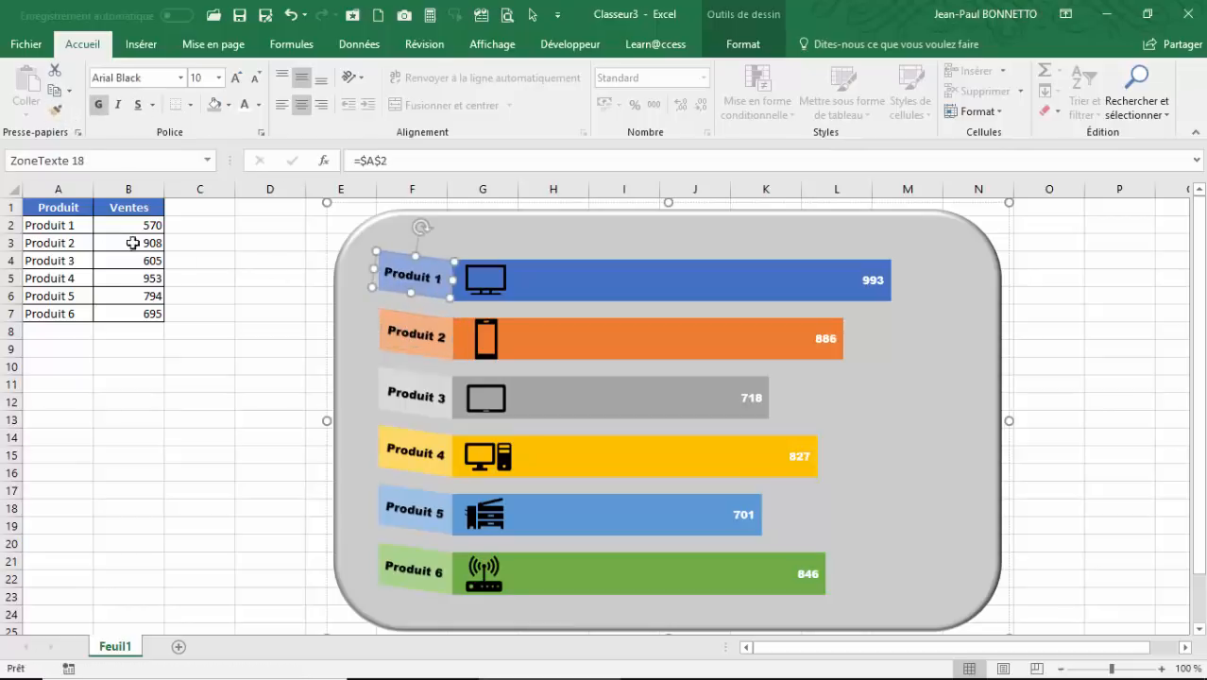
# Reopen the =$A$2 formula of the Produit 1 label and confirm it again
pyautogui.click(40, 225)
pyautogui.click(410, 276)
pyautogui.click(418, 281)
pyautogui.click(409, 165)
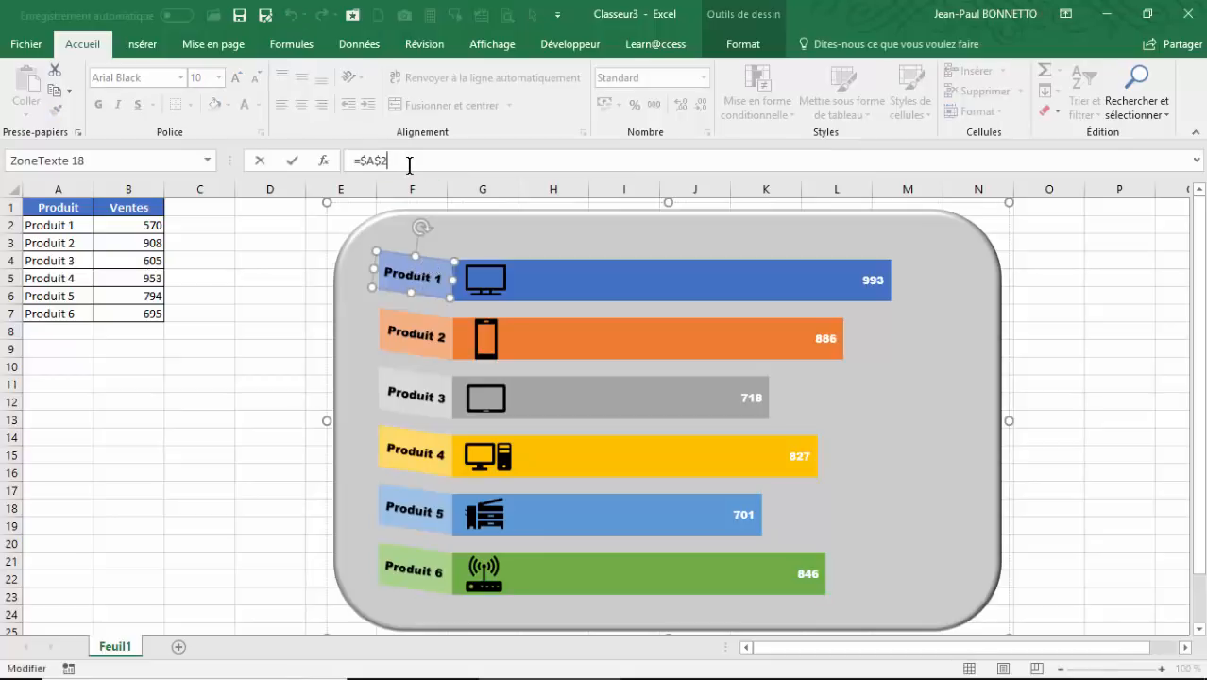
pyautogui.click(219, 295)
# Select the widget's label and icon elements, and recalculate the sales values again to compare them with the bars
pyautogui.click(429, 338)
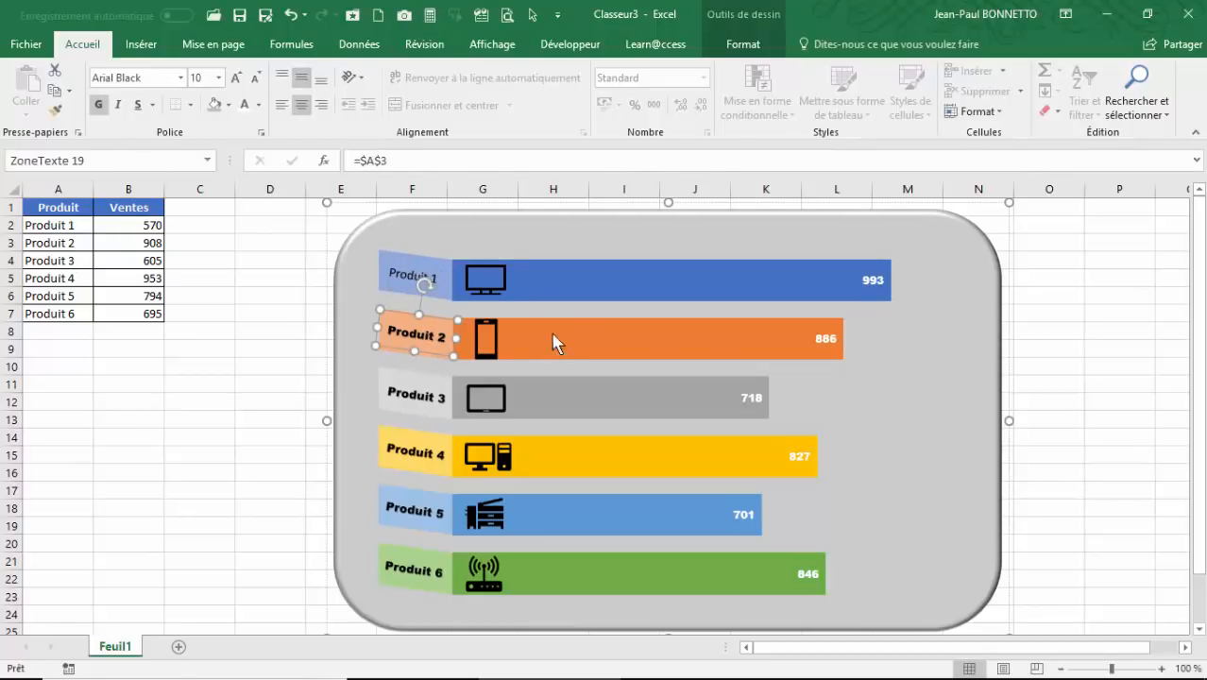
pyautogui.click(488, 268)
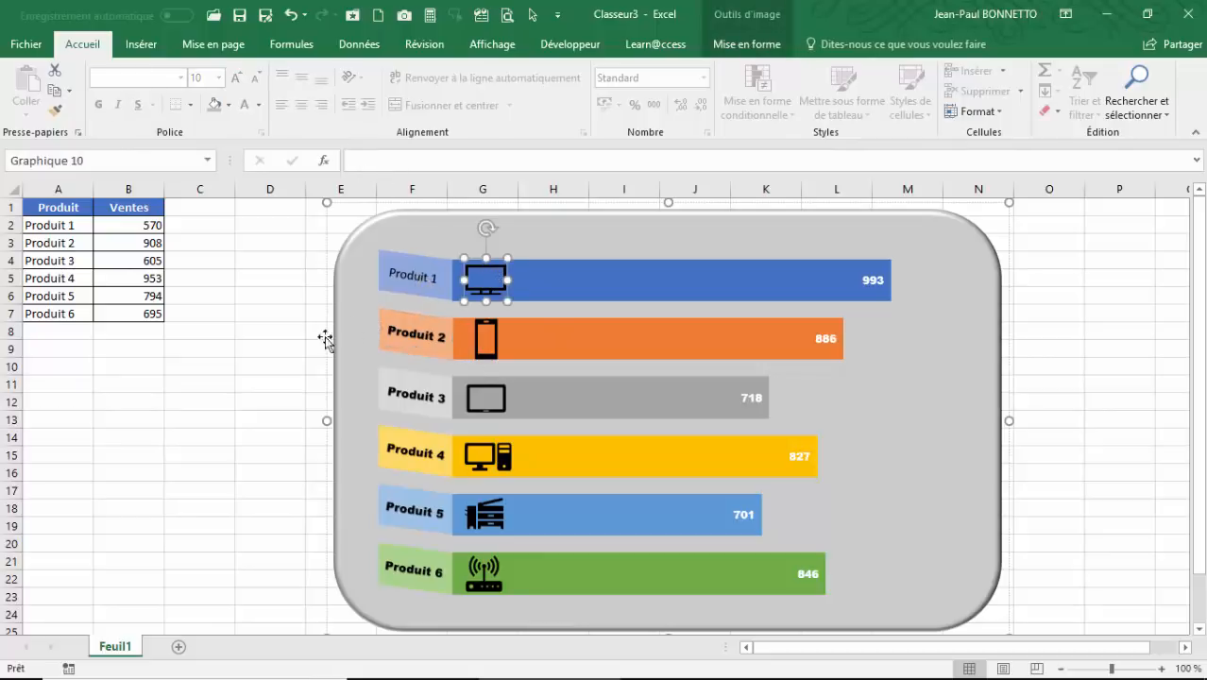
pyautogui.click(259, 365)
pyautogui.click(684, 276)
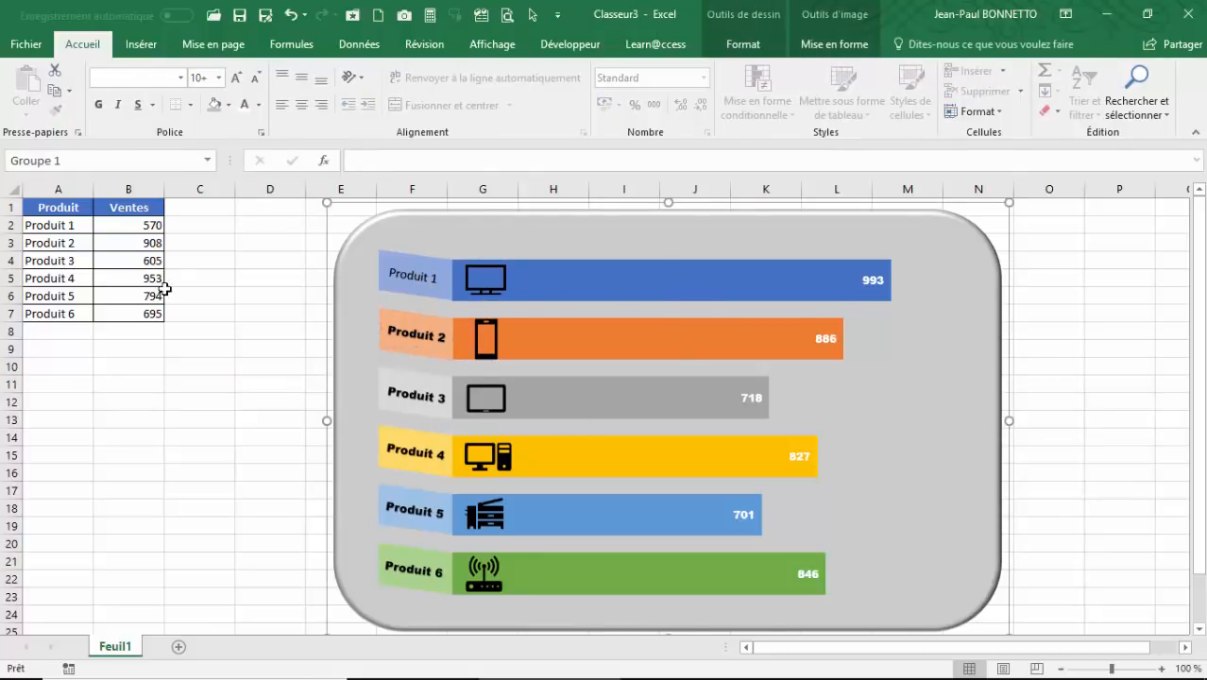
pyautogui.click(129, 342)
pyautogui.press('F9')
pyautogui.press('F9')
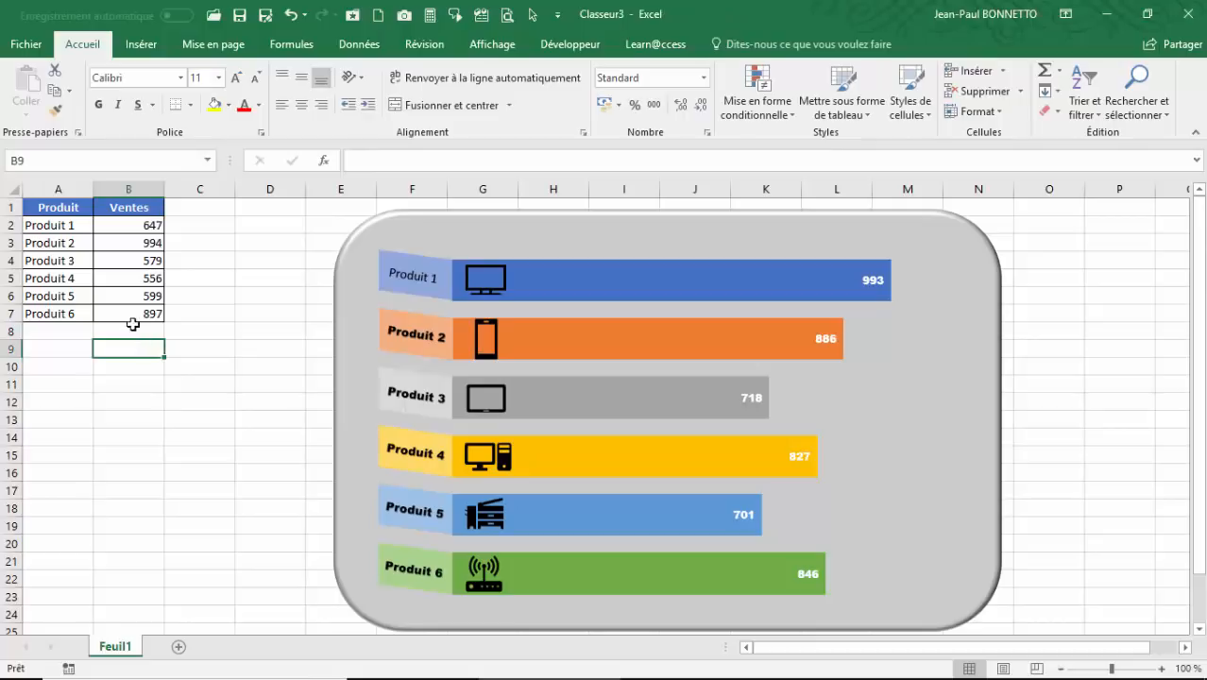
# Select the bar series in the widget to examine which workbook its data references point to
pyautogui.click(156, 242)
pyautogui.click(682, 274)
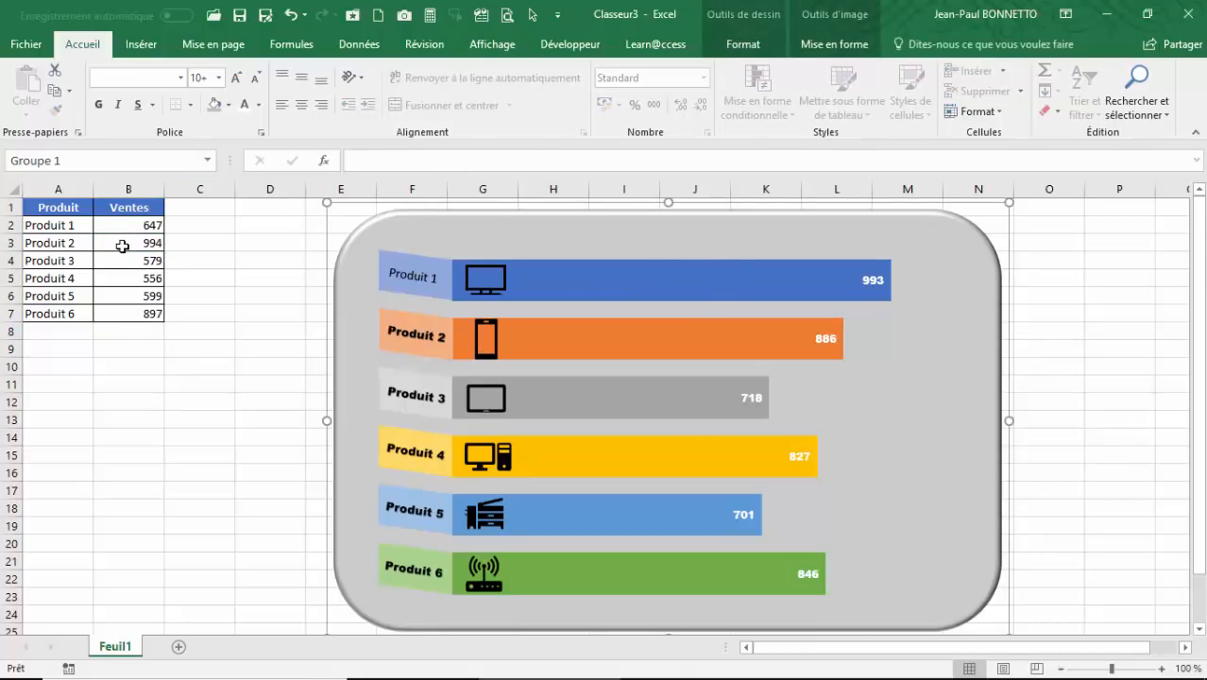
pyautogui.click(122, 246)
pyautogui.click(692, 284)
pyautogui.click(684, 279)
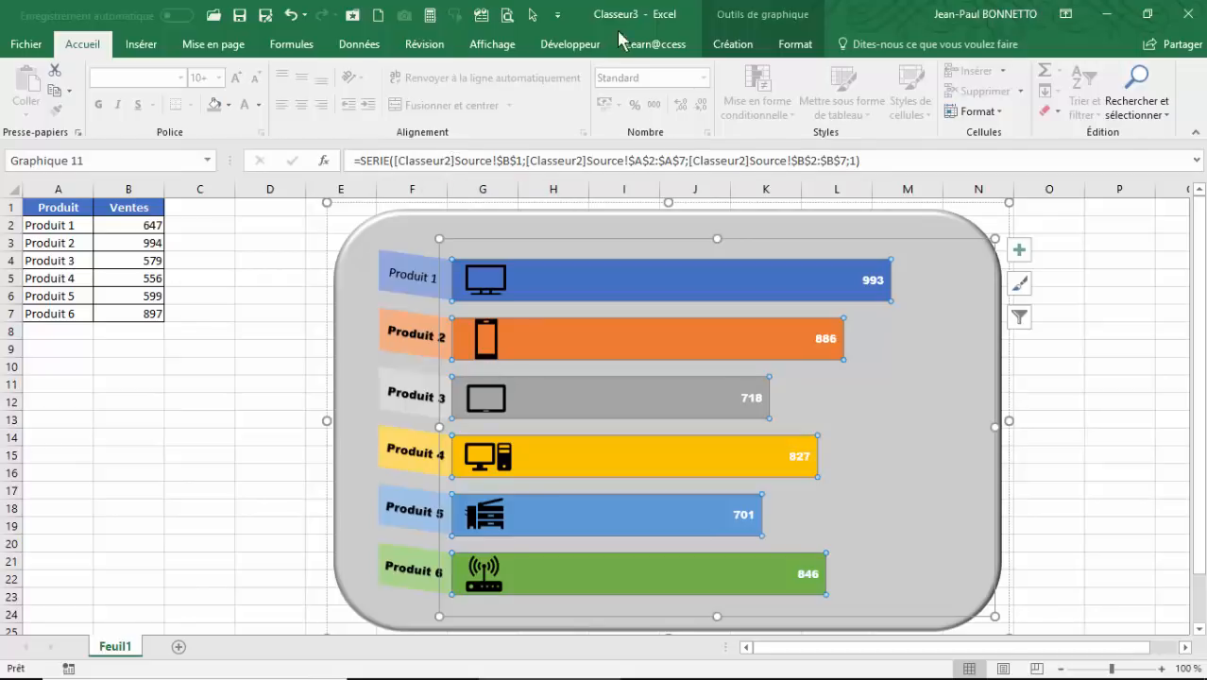
pyautogui.click(227, 275)
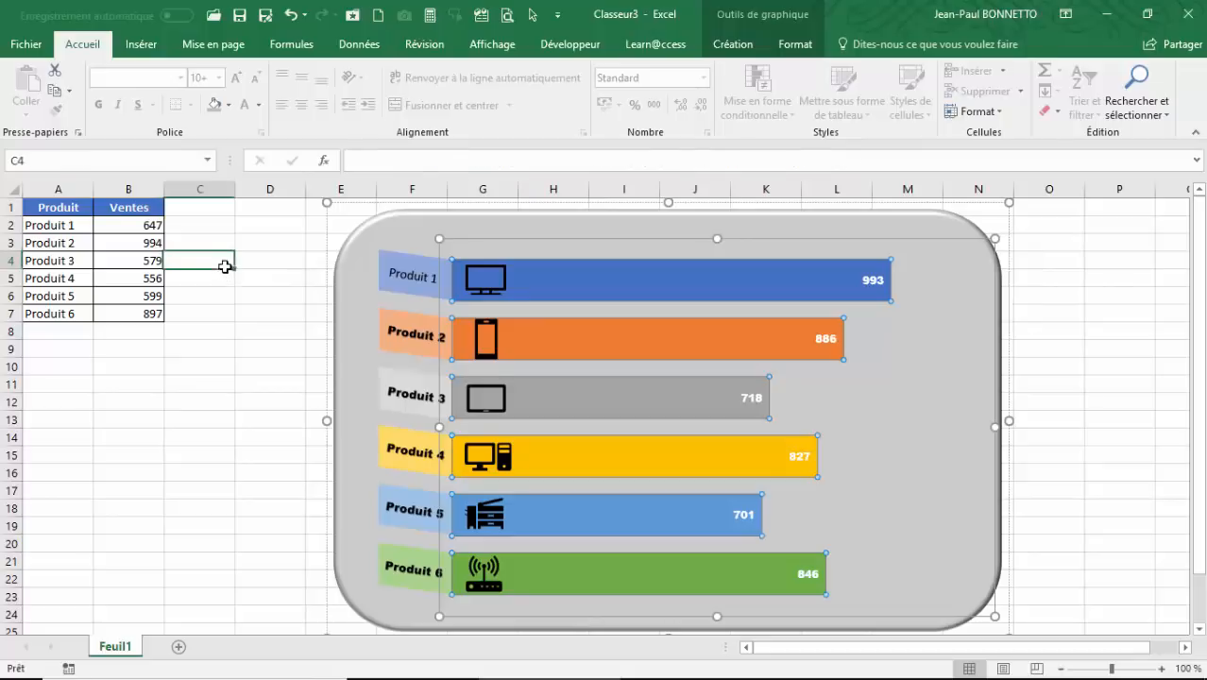
# Check the status of the workbook's external link to Classeur2 and try to update its values
pyautogui.click(142, 226)
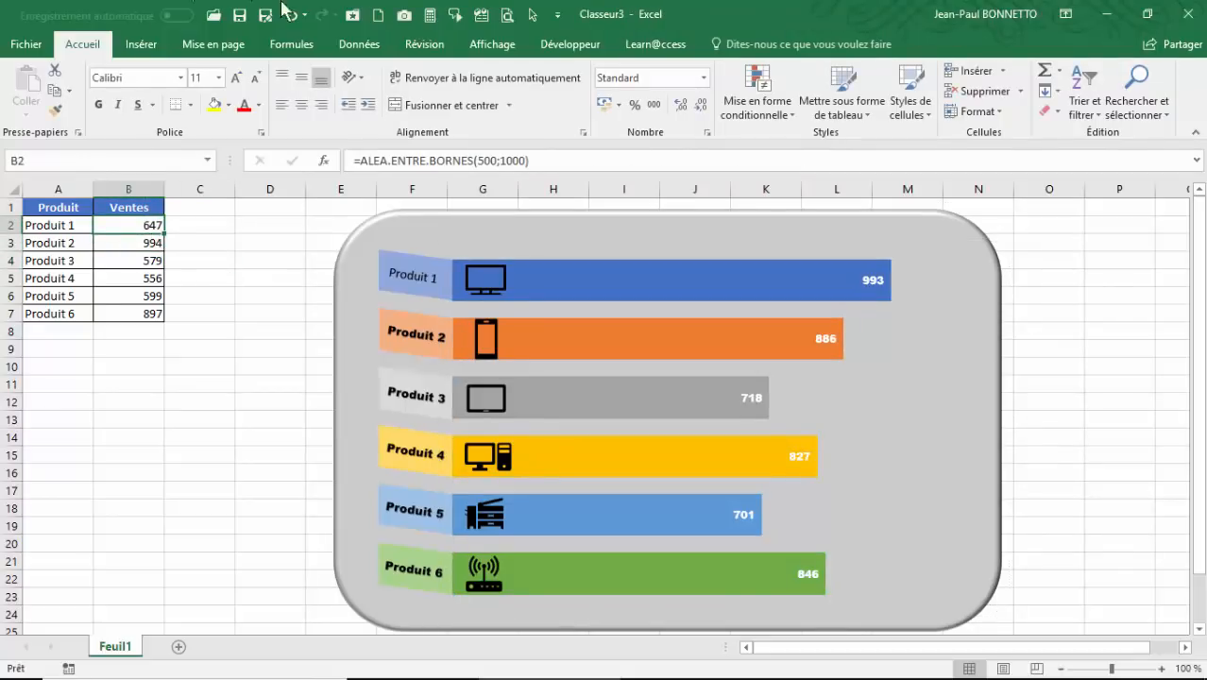
pyautogui.click(376, 47)
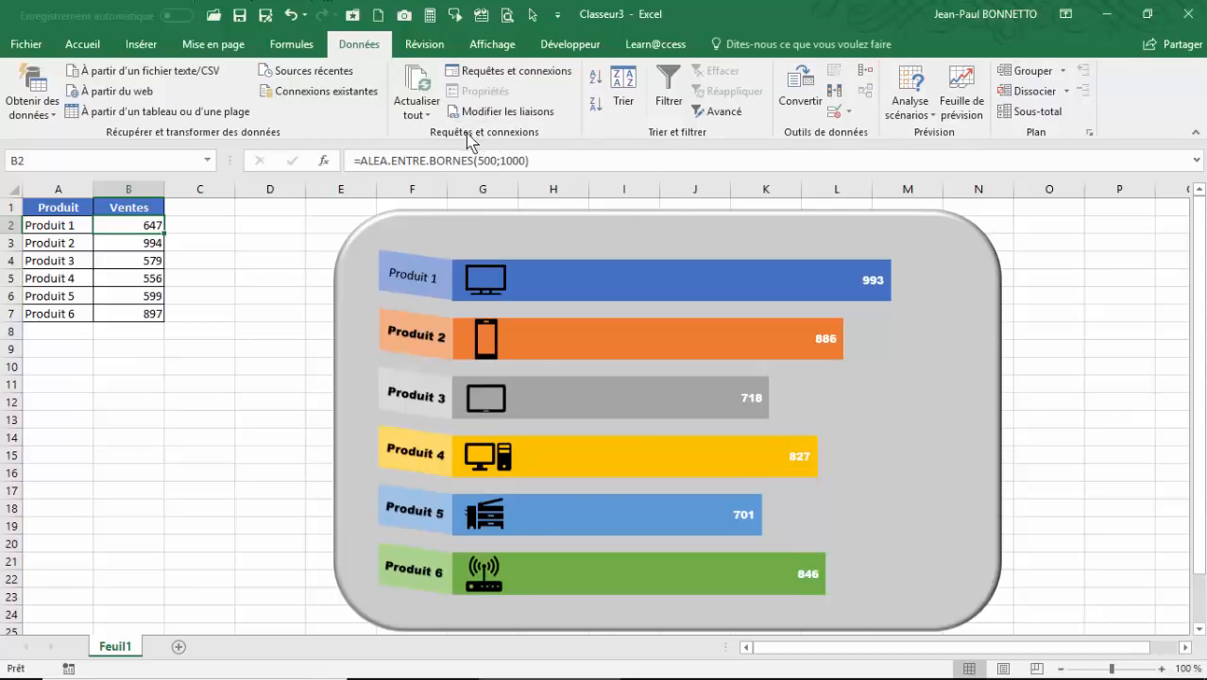
pyautogui.click(500, 115)
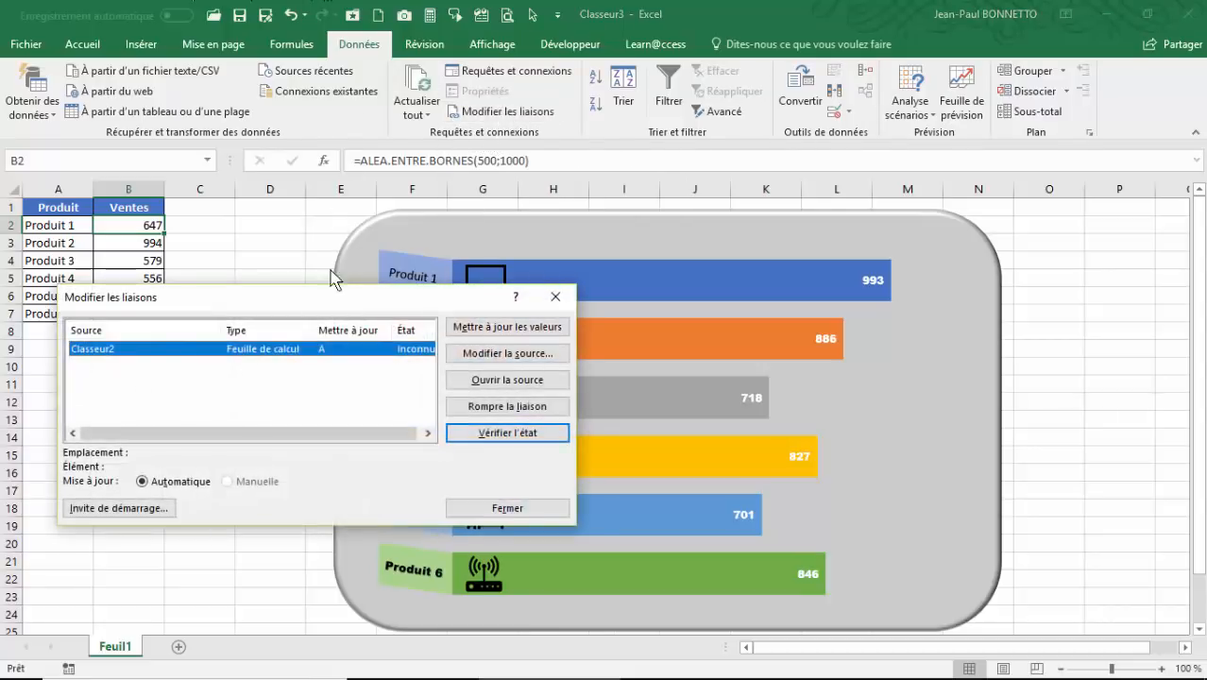
pyautogui.moveTo(315, 300); pyautogui.dragTo(332, 385)
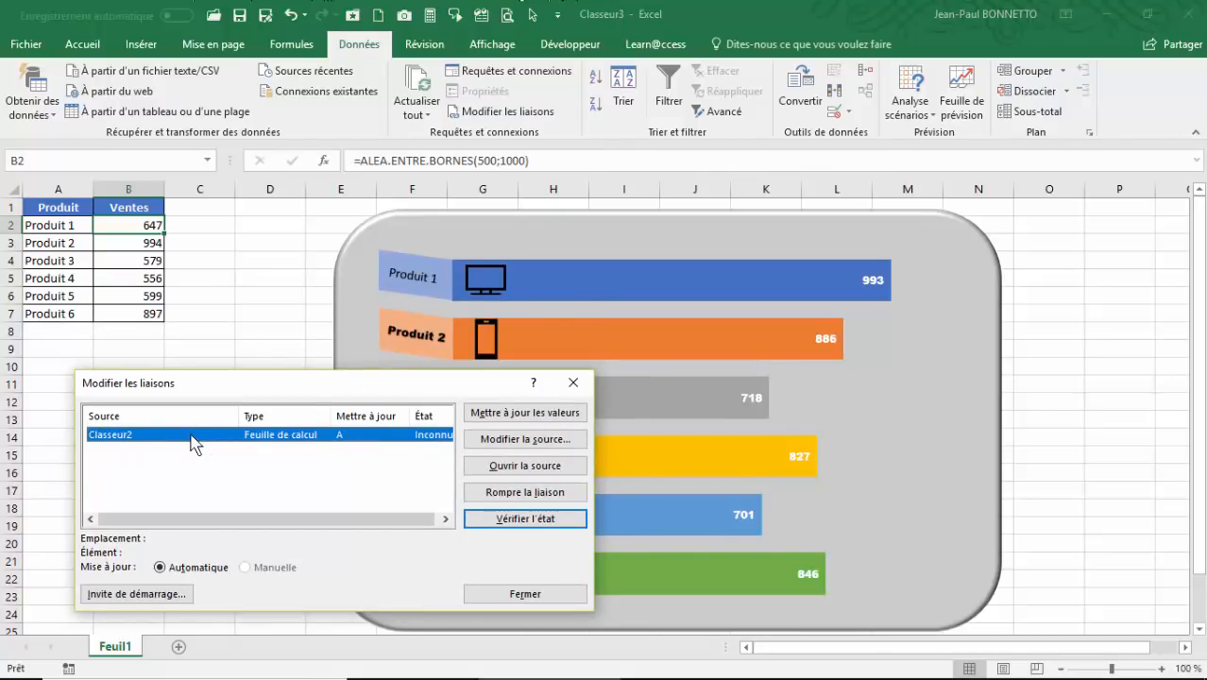
pyautogui.moveTo(298, 392); pyautogui.dragTo(274, 388)
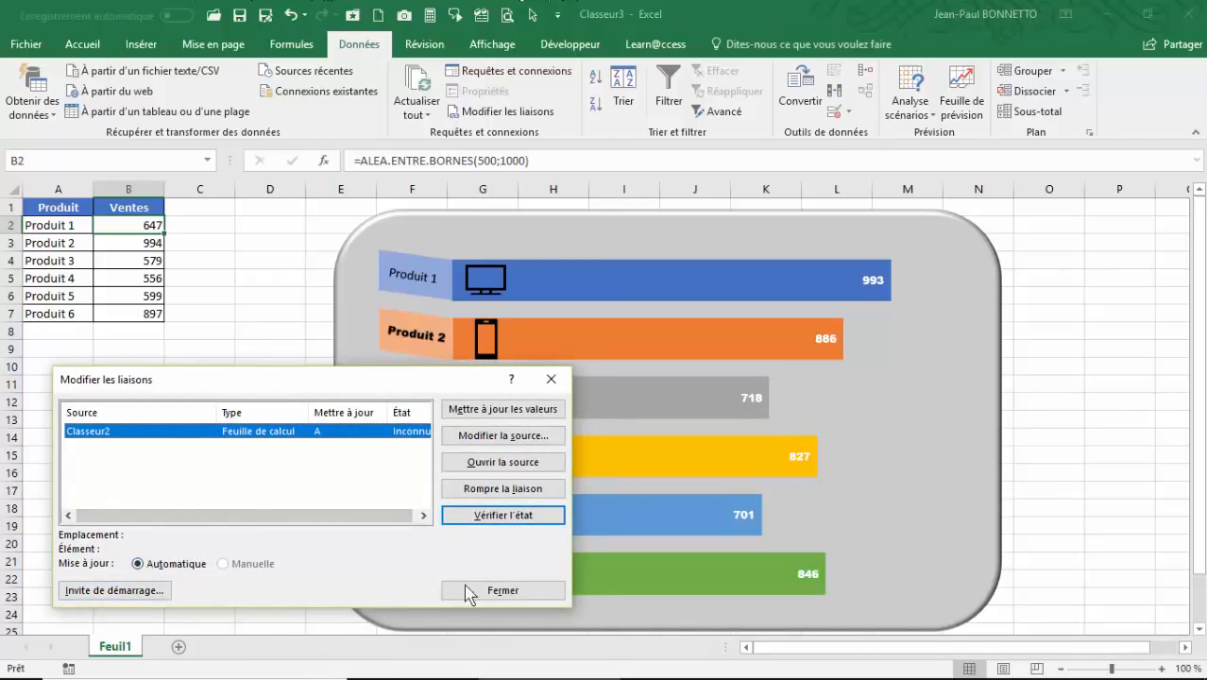
pyautogui.click(511, 524)
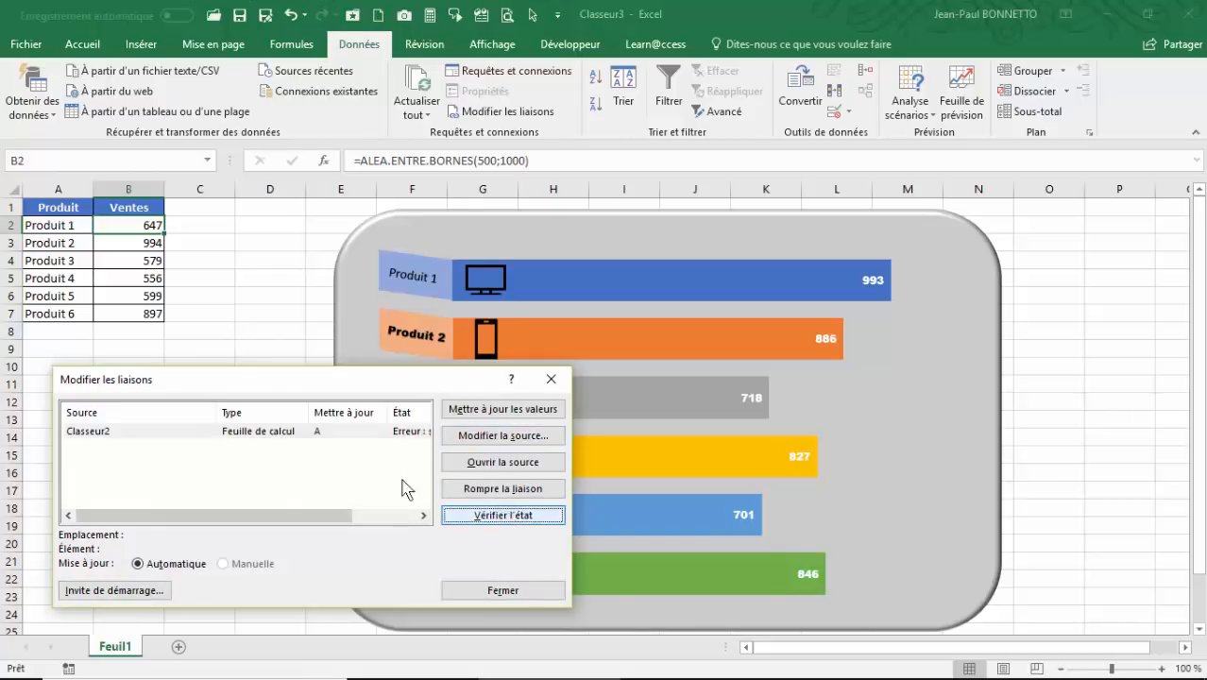
pyautogui.moveTo(384, 389); pyautogui.dragTo(357, 364)
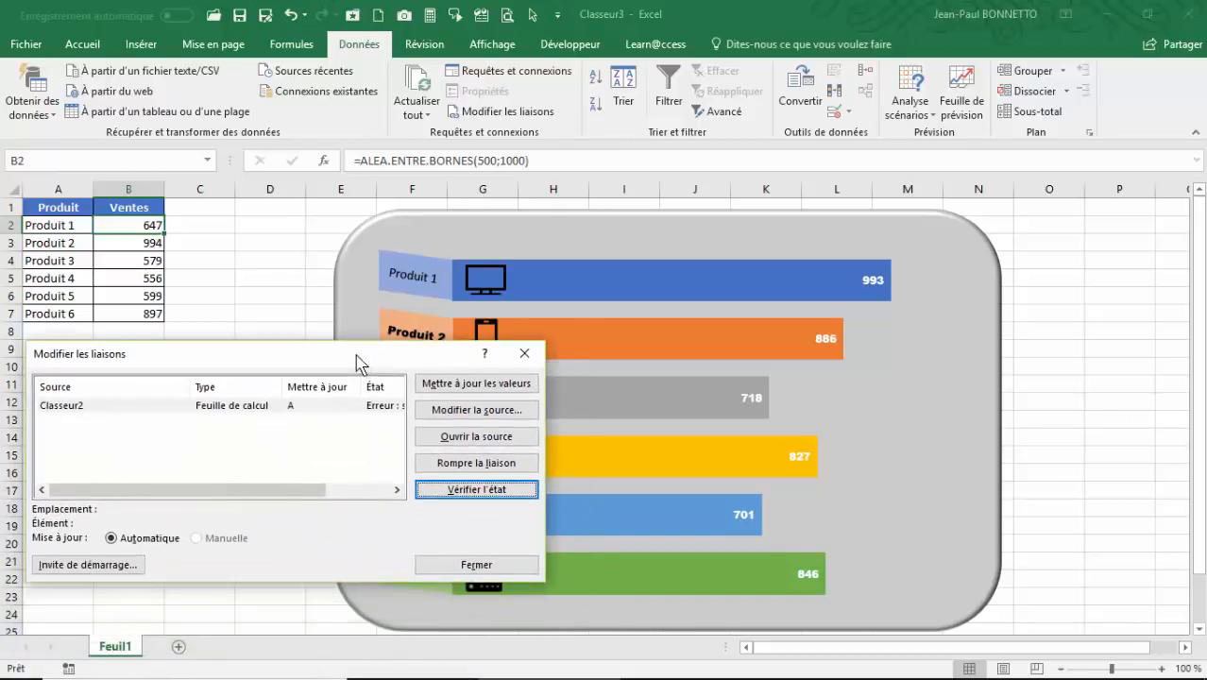
pyautogui.click(493, 384)
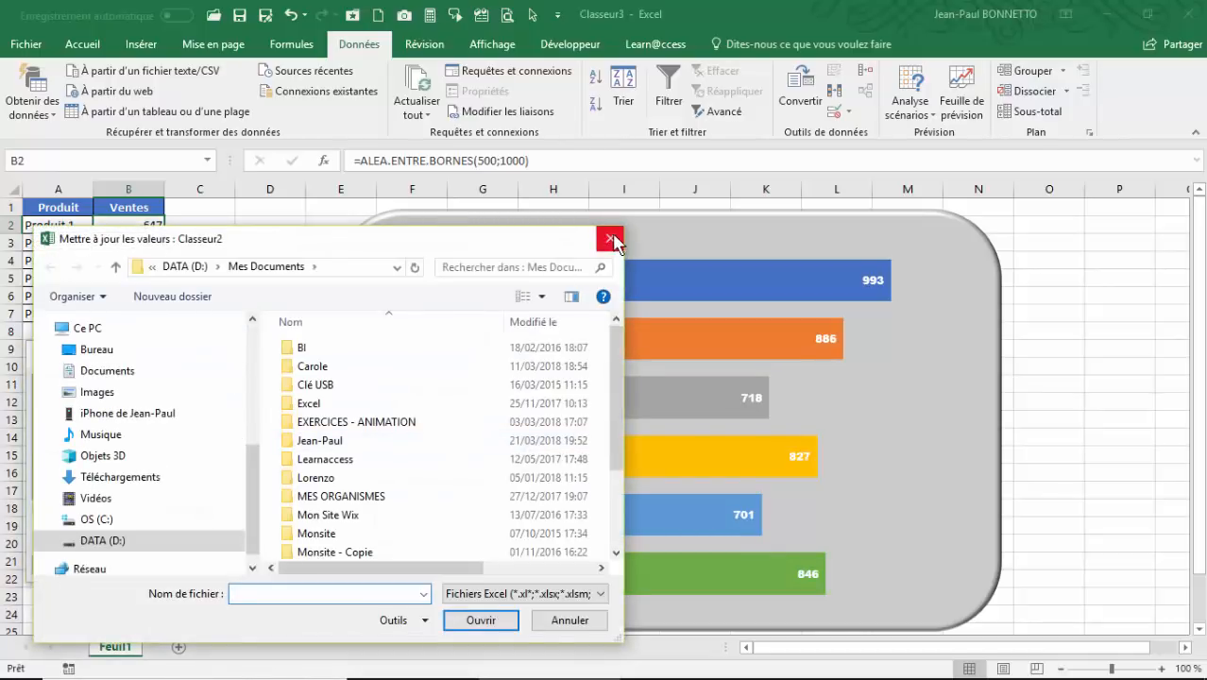
pyautogui.click(608, 241)
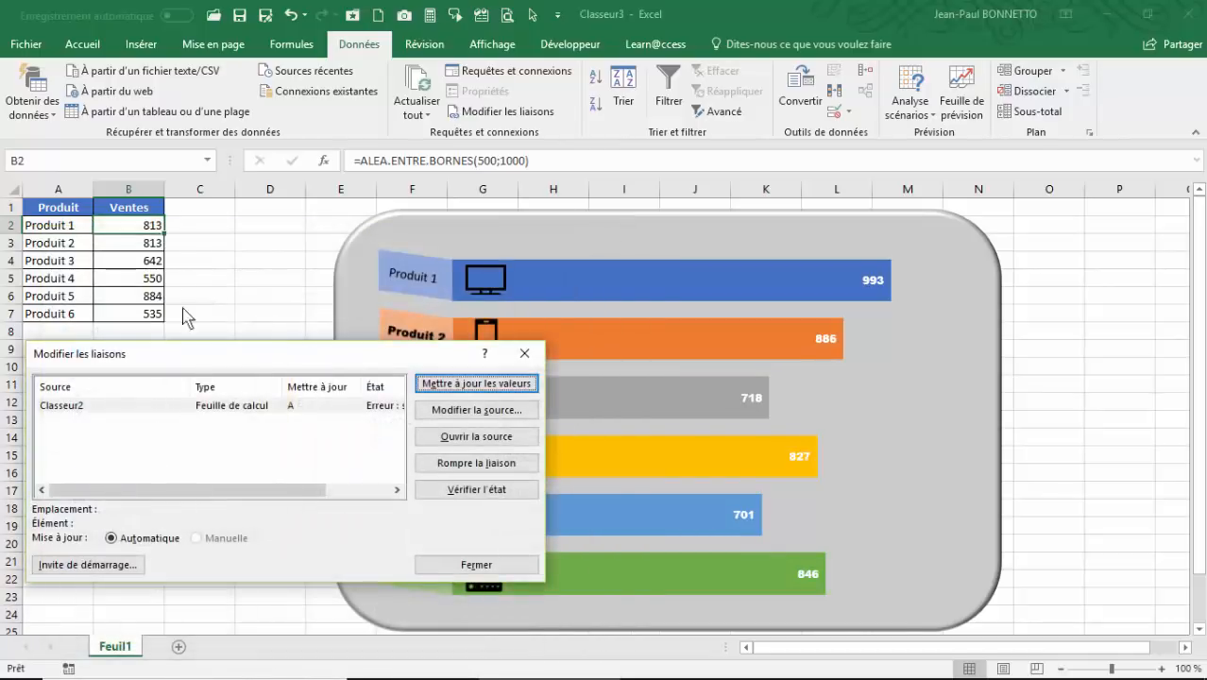
# Break the external link to Classeur2 permanently and finish editing the links
pyautogui.click(478, 465)
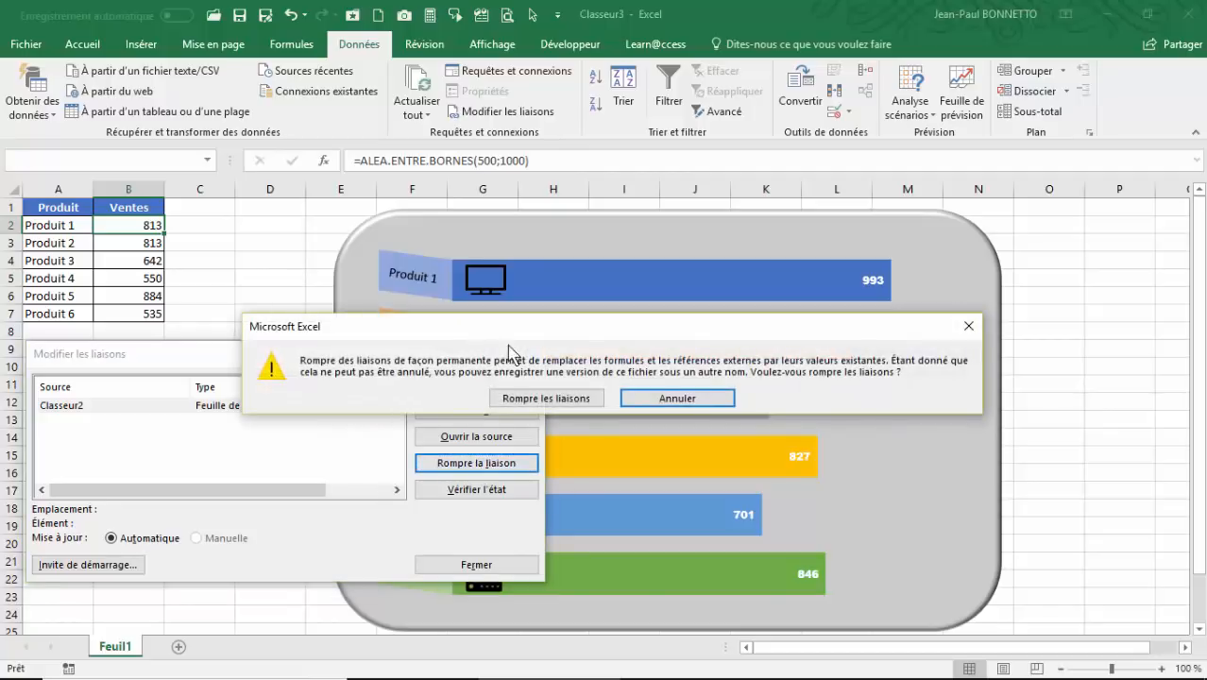
pyautogui.click(540, 398)
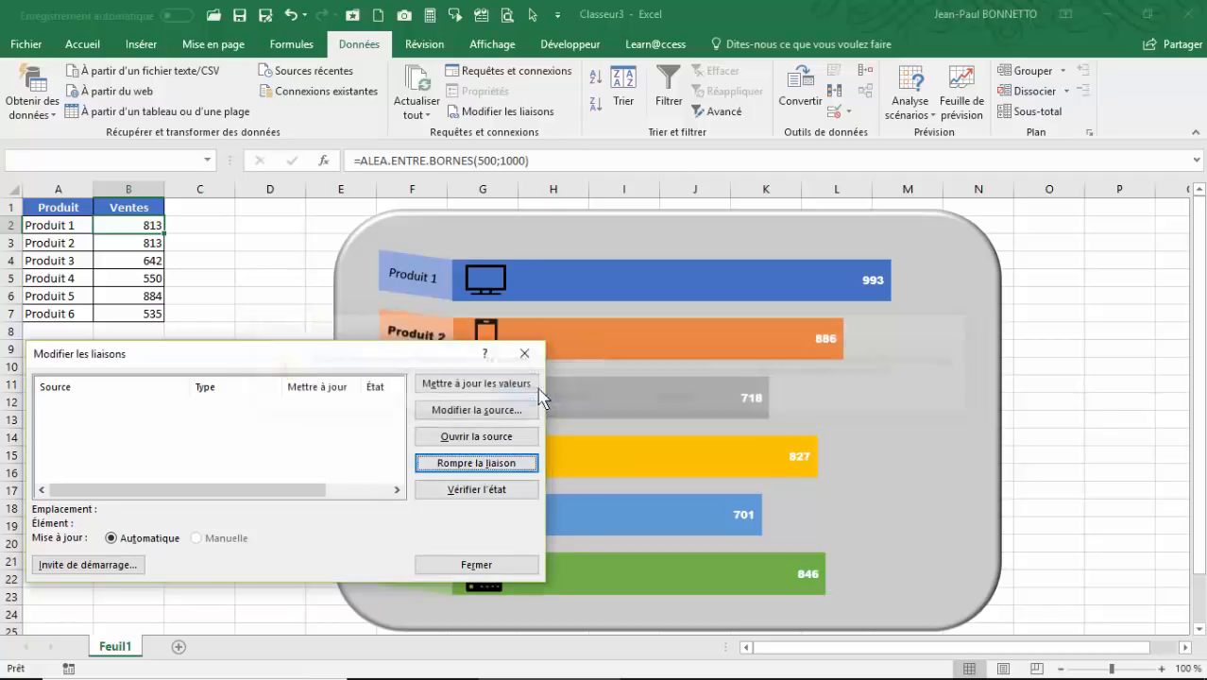
pyautogui.click(464, 564)
pyautogui.click(240, 309)
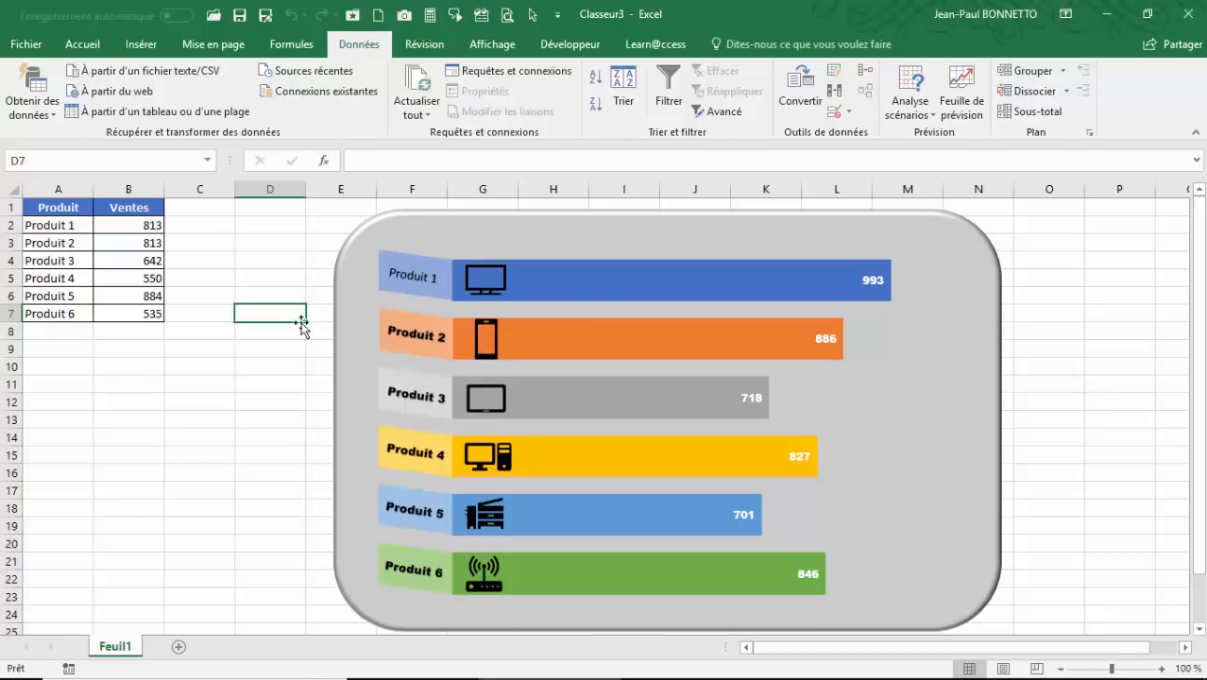
# Set the data range of the widget's bar chart to the local table, =Feuil1!$A$1:$B$7
pyautogui.click(625, 282)
pyautogui.click(625, 281)
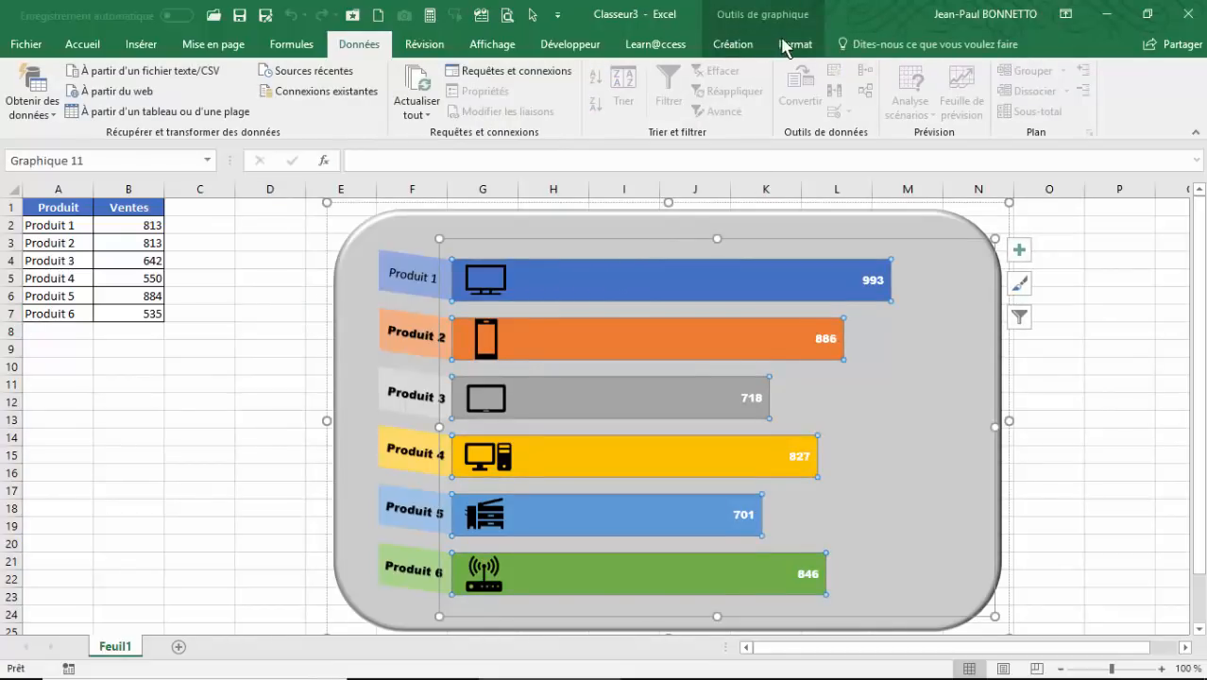
pyautogui.click(751, 45)
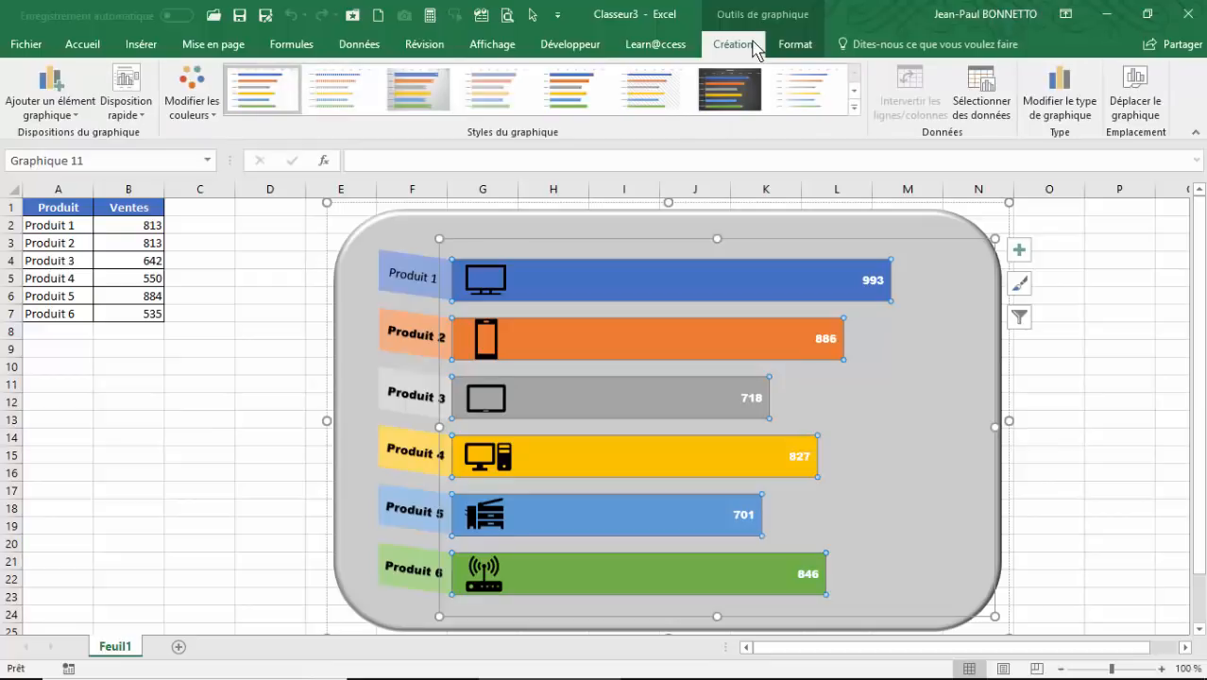
pyautogui.click(982, 92)
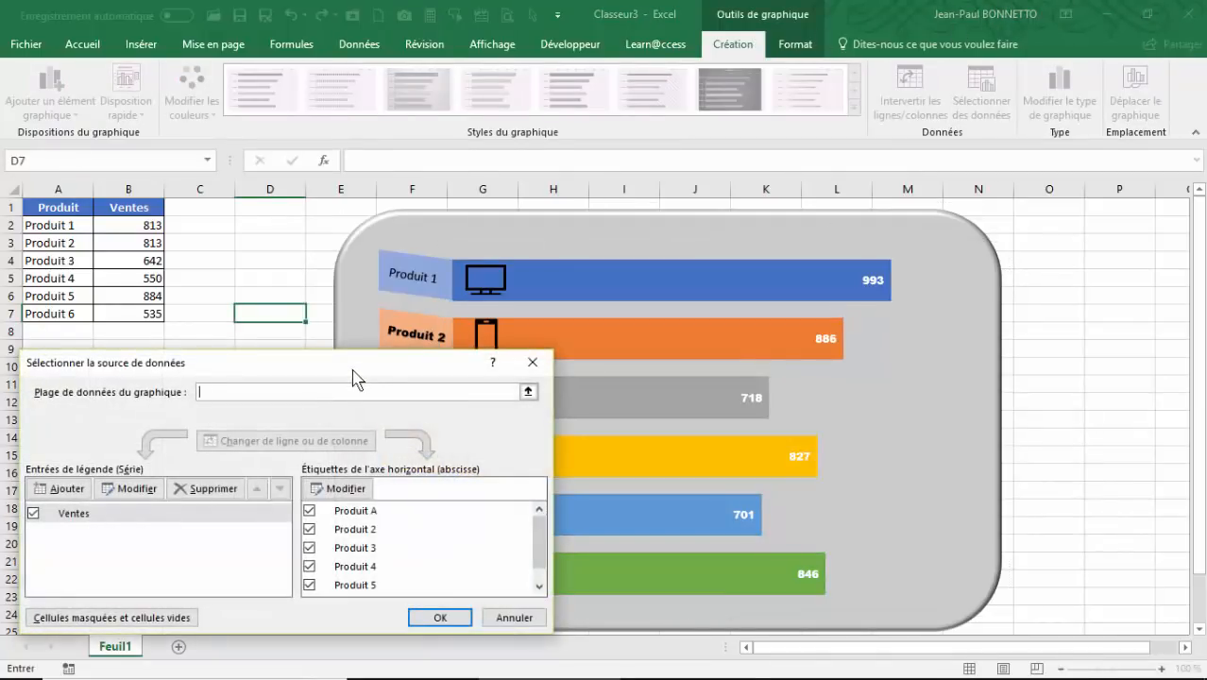
pyautogui.moveTo(352, 369); pyautogui.dragTo(670, 299)
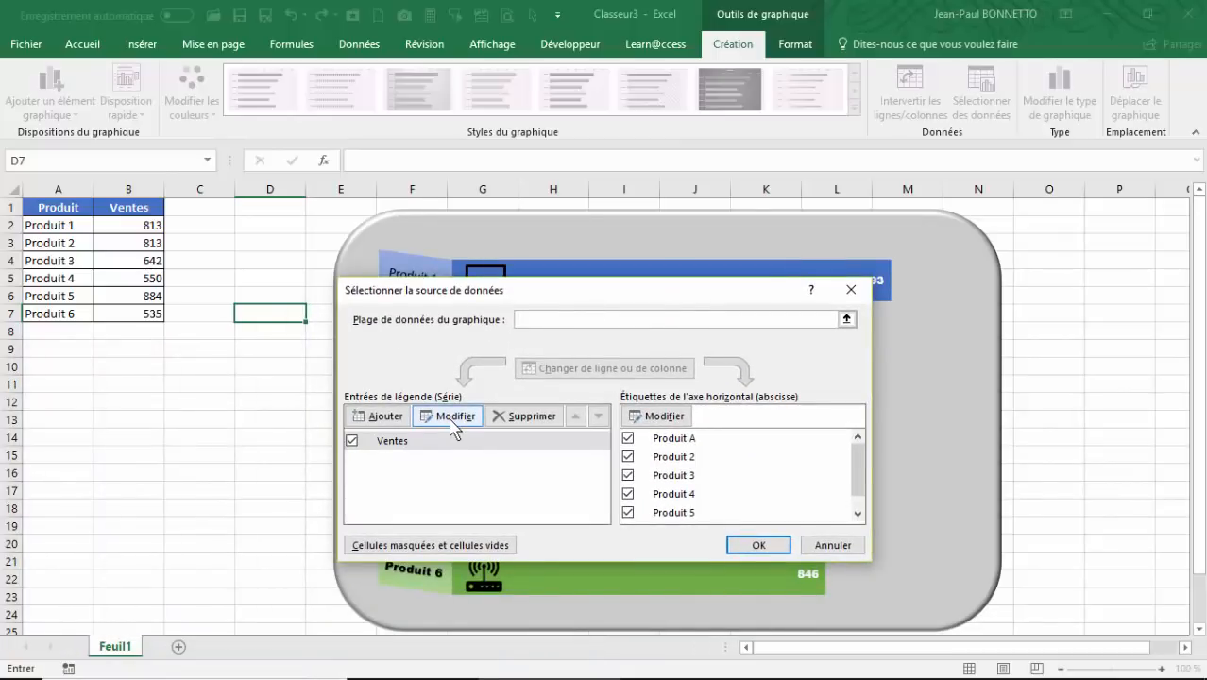
pyautogui.click(846, 319)
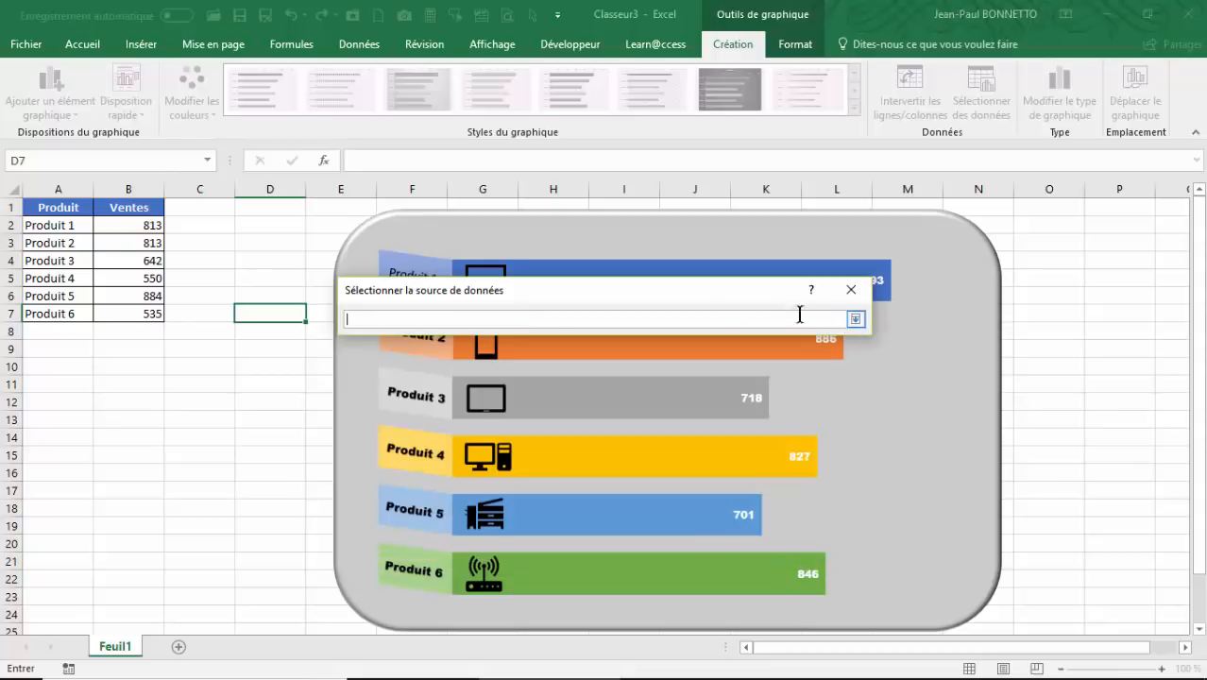
pyautogui.moveTo(48, 208); pyautogui.dragTo(140, 315)
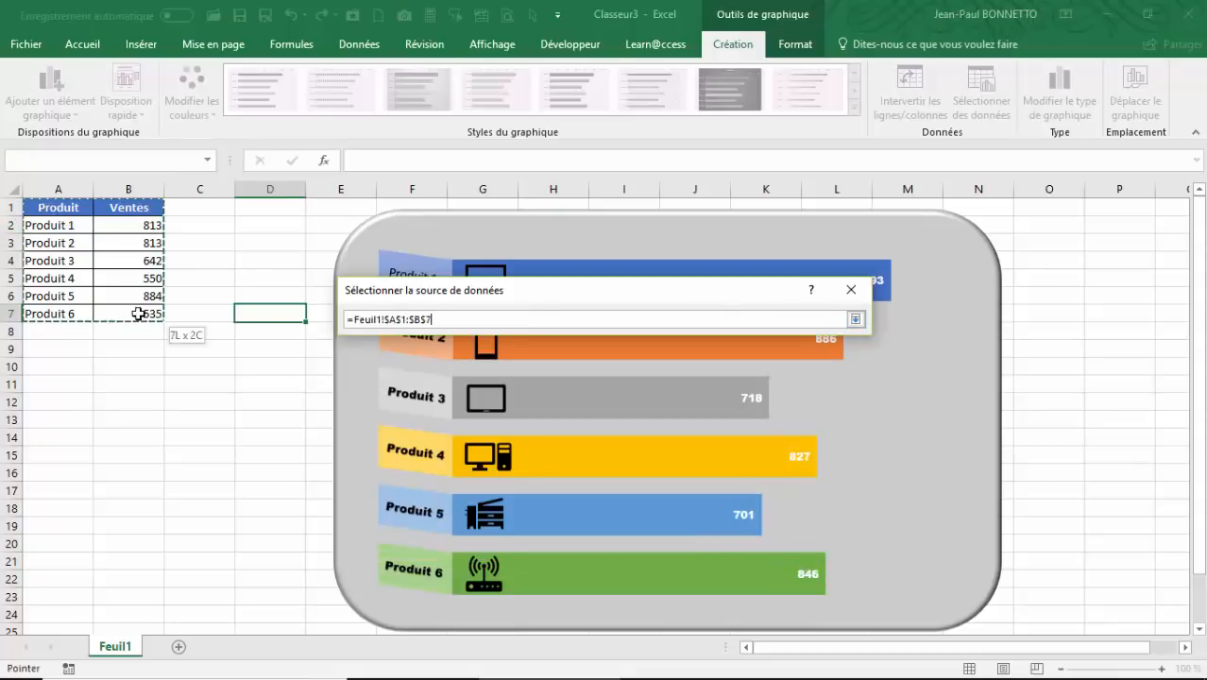
pyautogui.click(855, 319)
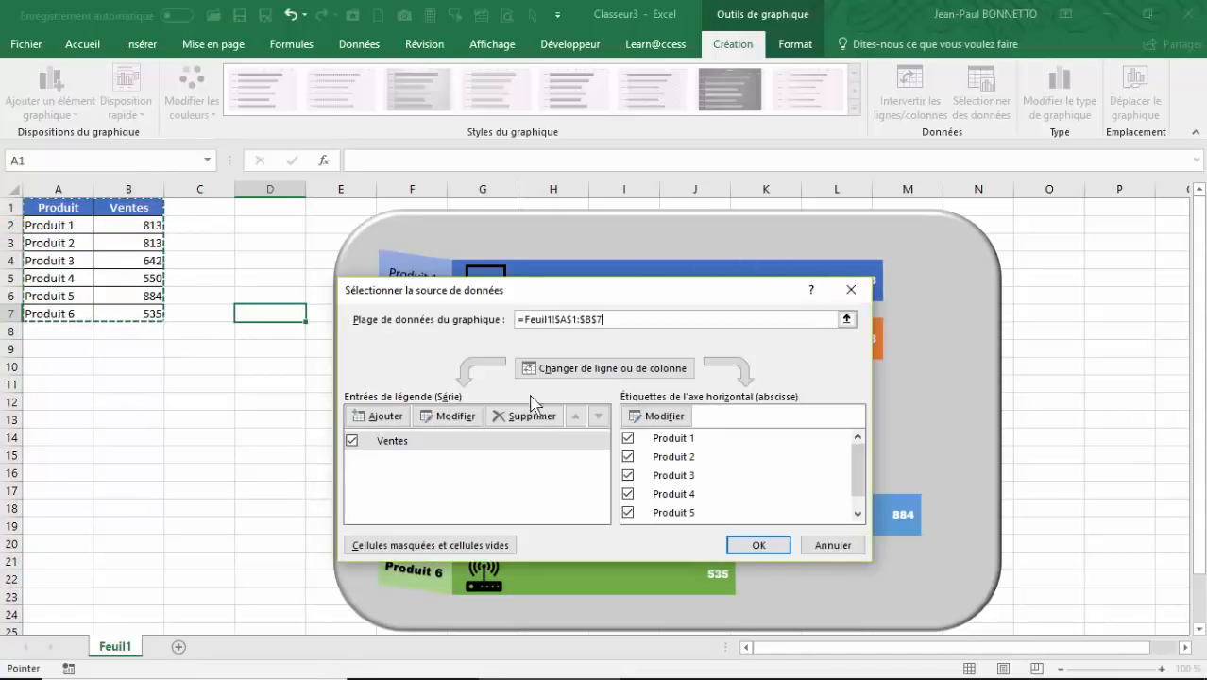
pyautogui.click(754, 544)
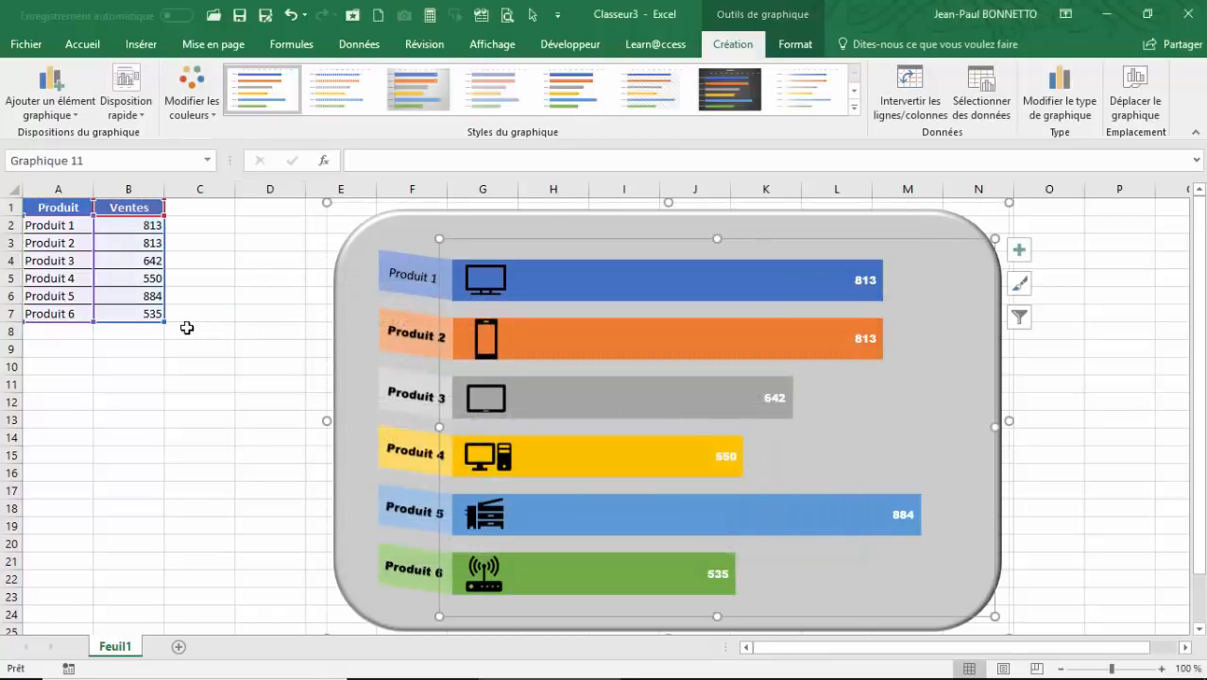
# Recalculate the random Ventes values repeatedly to compare the table with the chart's bars and data labels
pyautogui.click(142, 279)
pyautogui.click(132, 242)
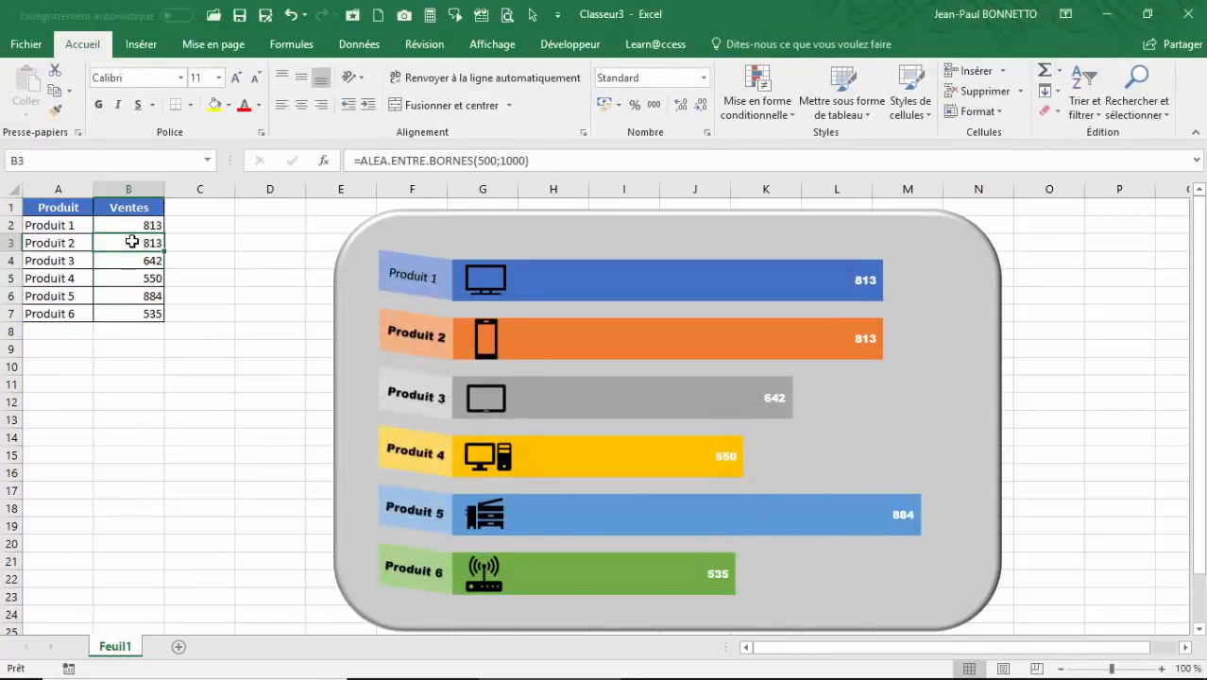
pyautogui.press('F9')
pyautogui.press('F9')
pyautogui.press('F9')
pyautogui.press('F9')
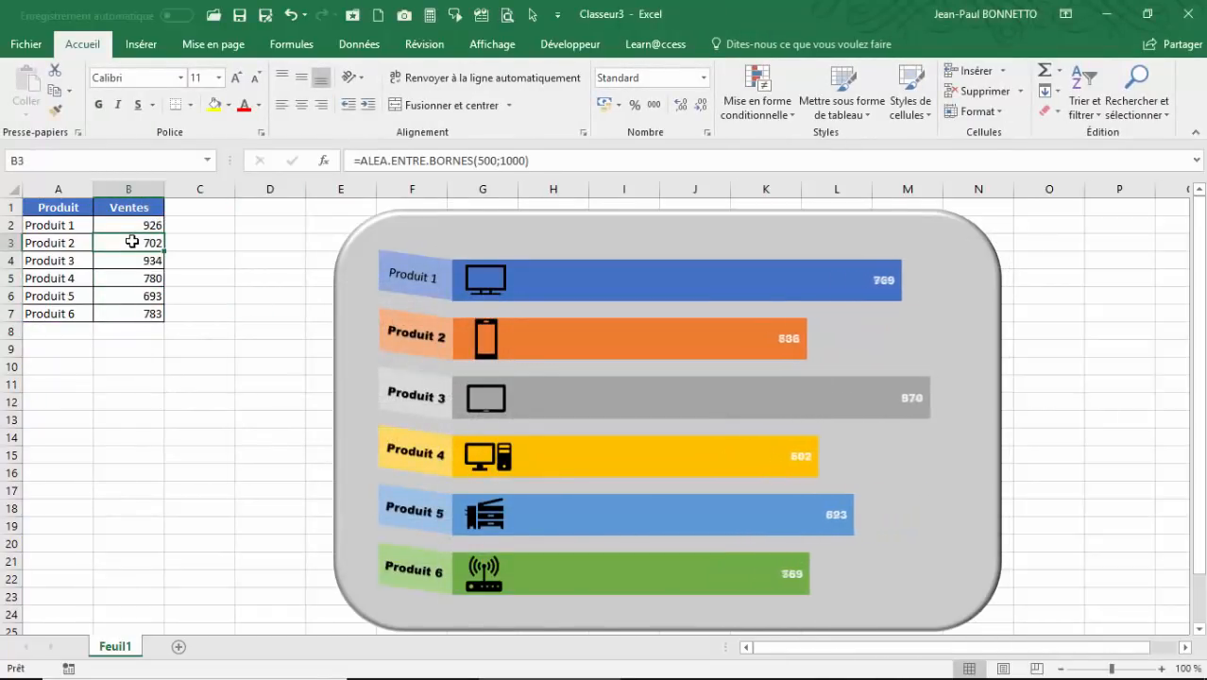
pyautogui.press('F9')
pyautogui.press('F9')
pyautogui.press('F9')
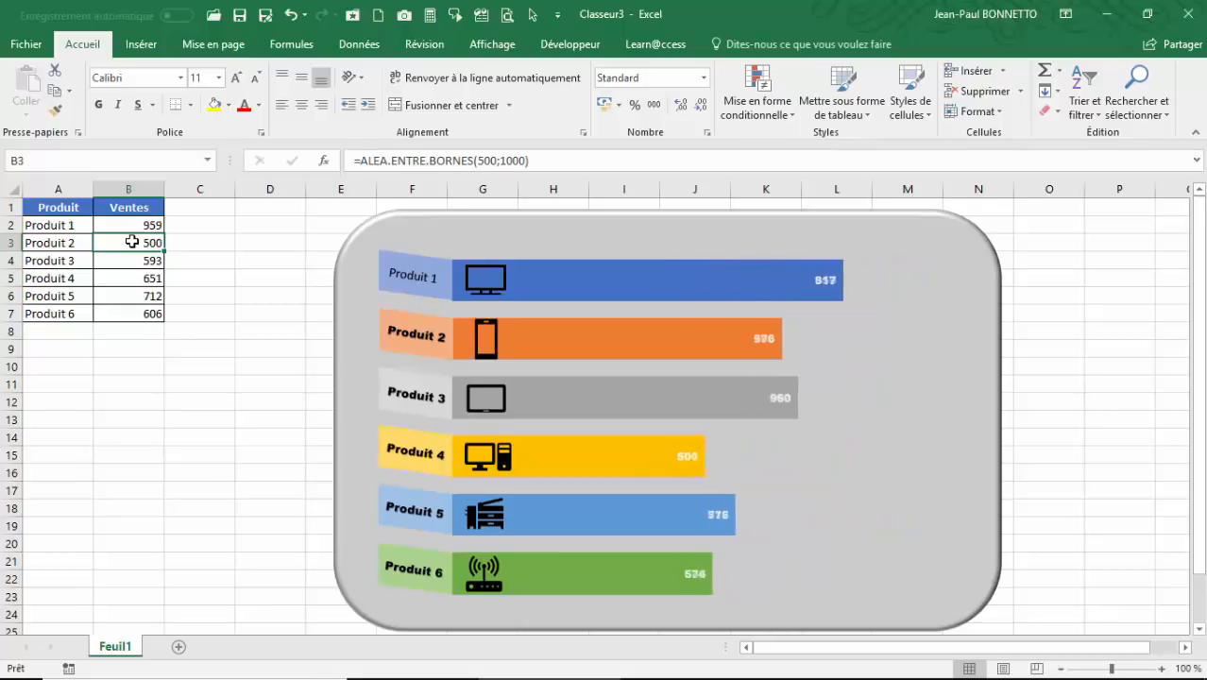
pyautogui.press('F9')
pyautogui.press('F9')
pyautogui.press('F9')
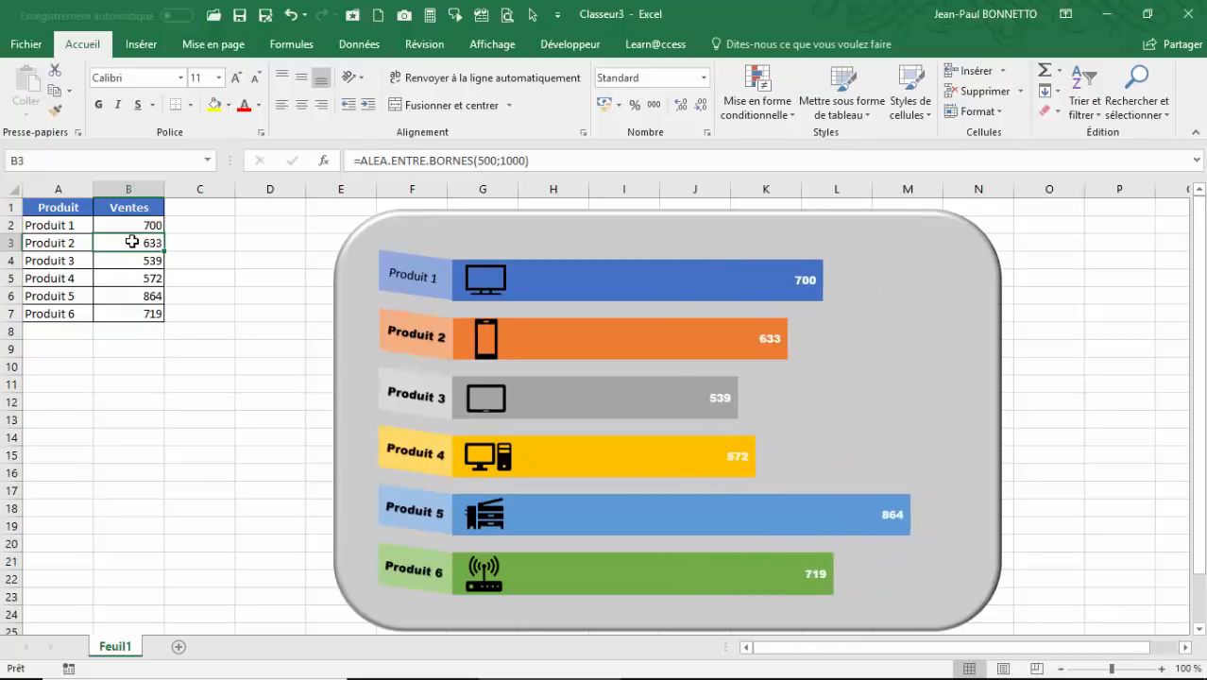
pyautogui.press('F9')
pyautogui.press('F9')
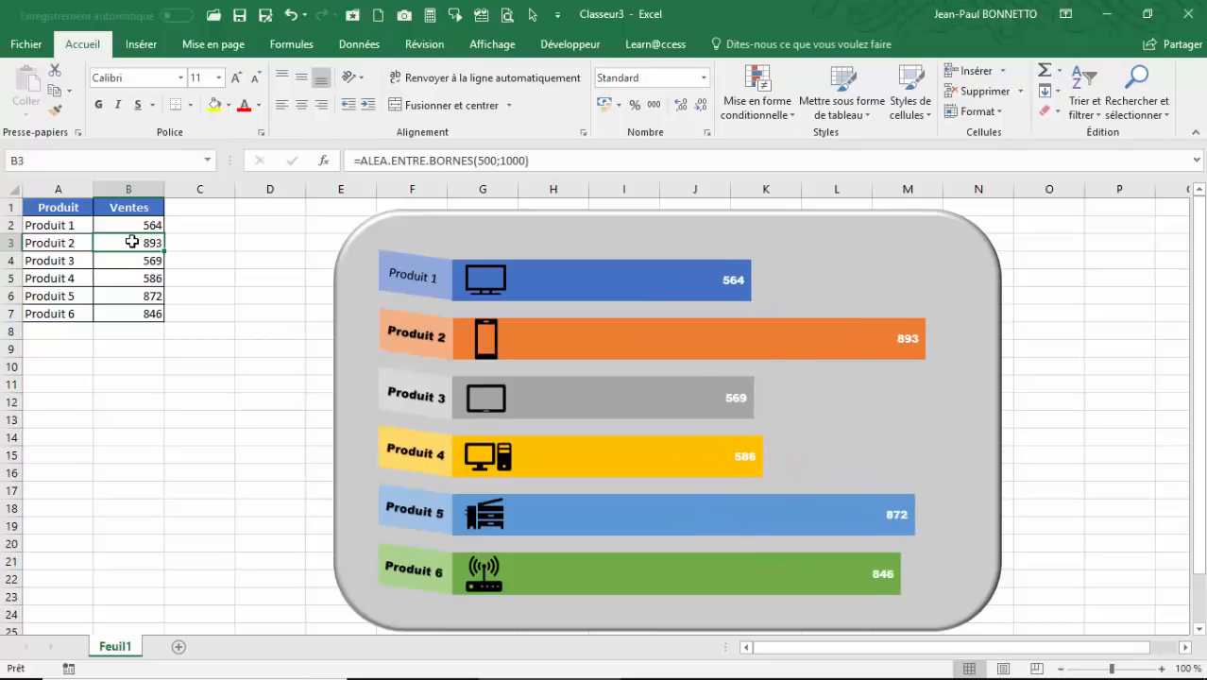
# Check whether the workbook still has any external links to edit
pyautogui.click(138, 254)
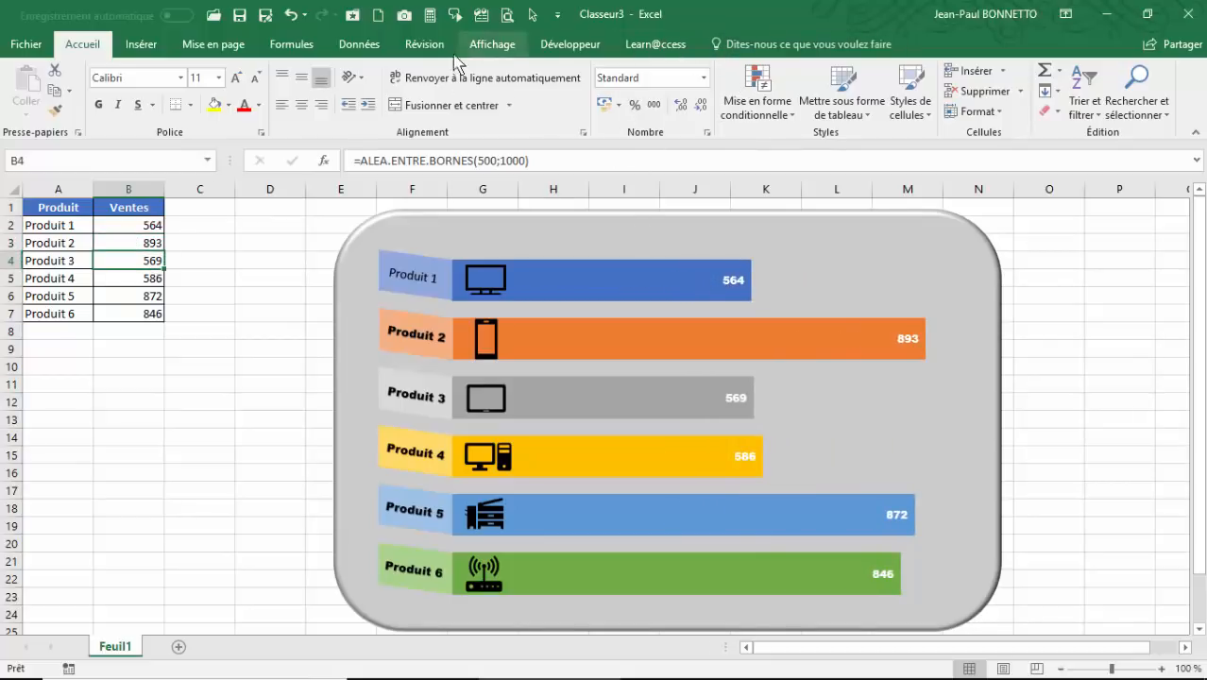
pyautogui.click(359, 45)
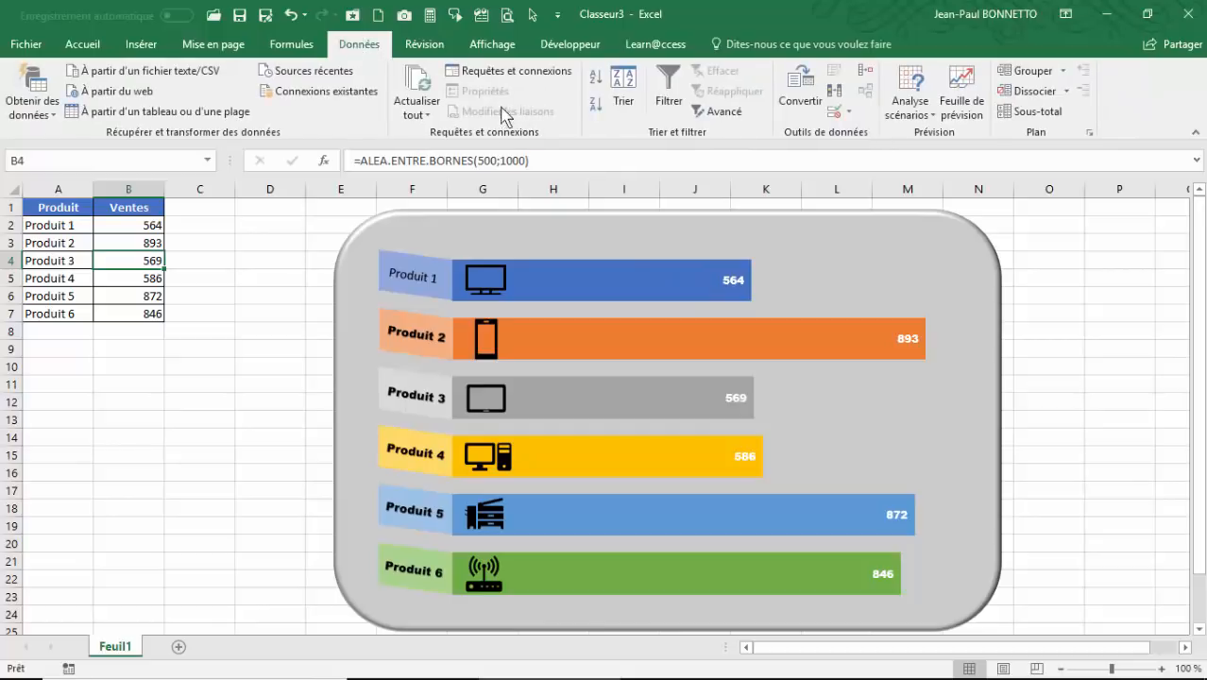
pyautogui.click(301, 223)
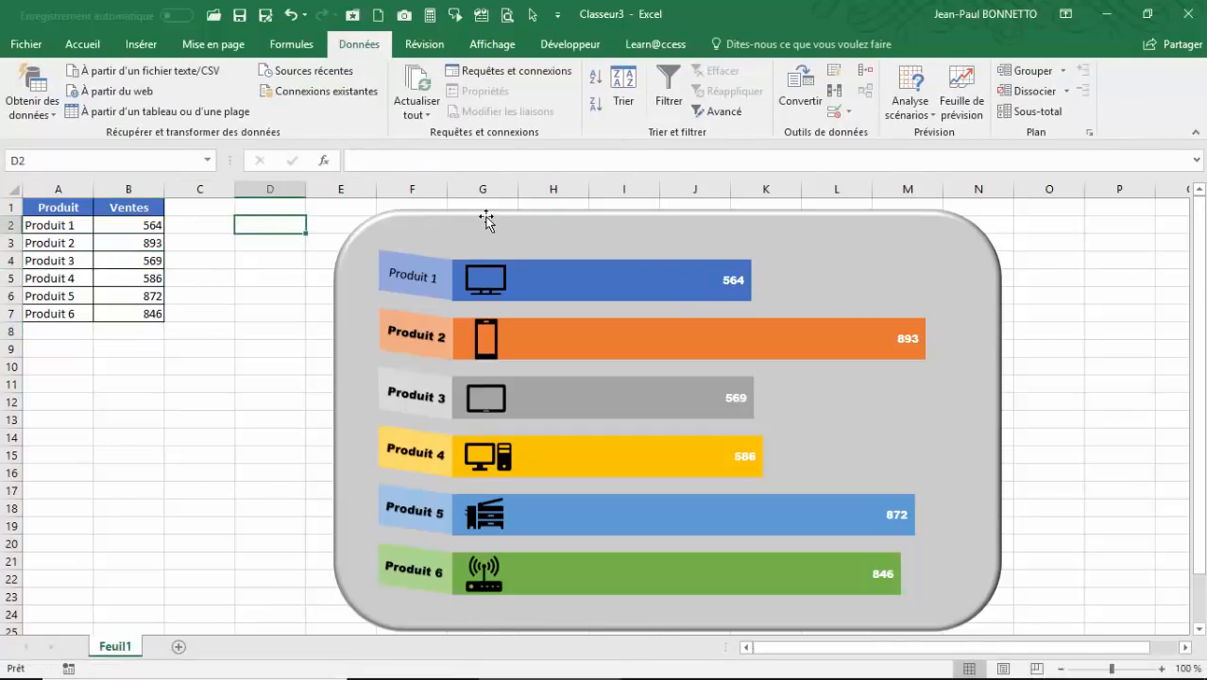
# Select and deselect the whole grouped widget, and recalculate the Ventes values again to compare them with the bars
pyautogui.click(485, 219)
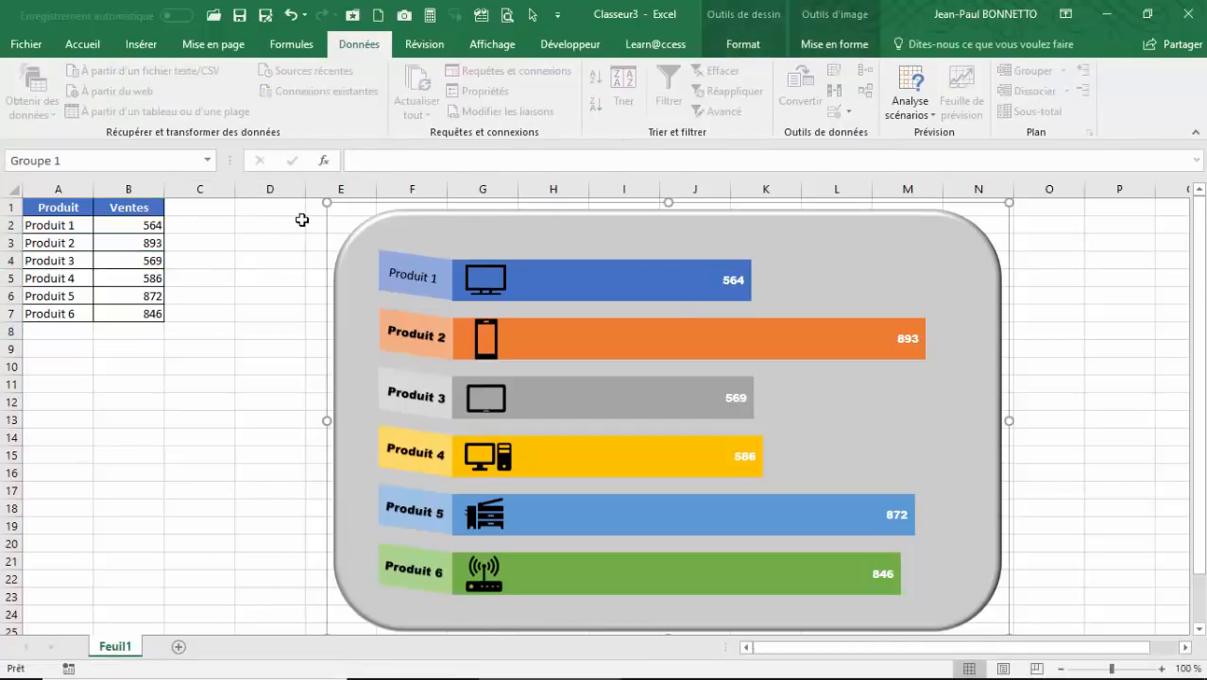
pyautogui.click(276, 219)
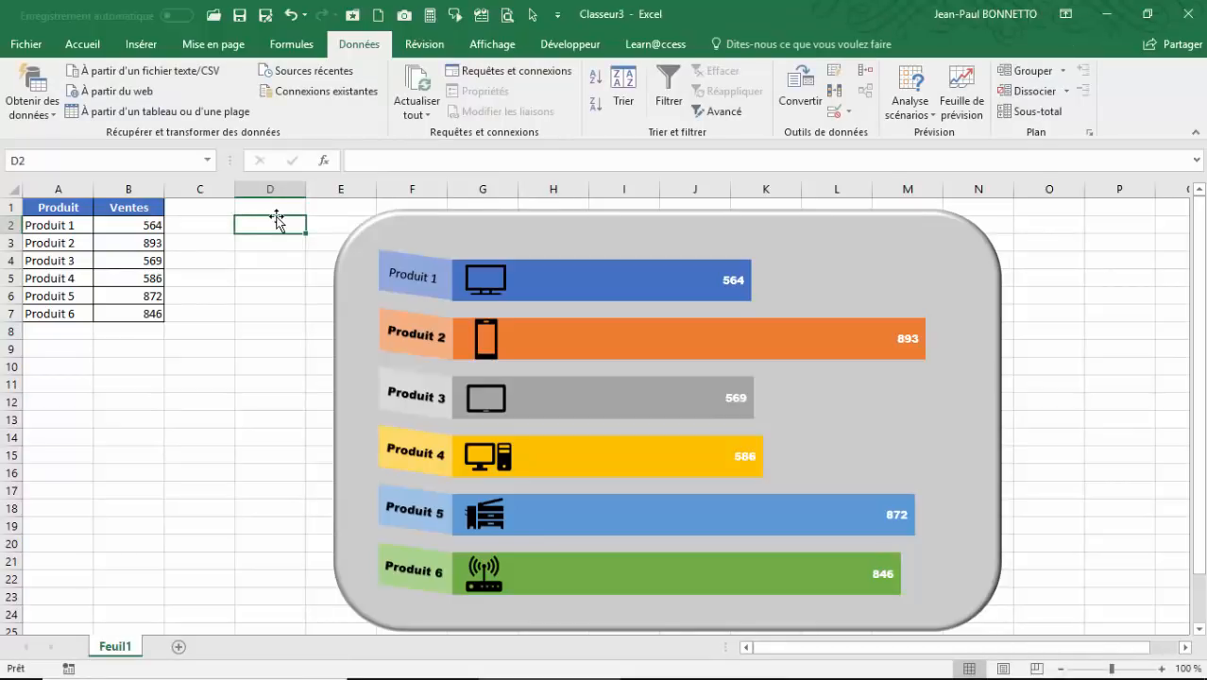
pyautogui.press('F9')
pyautogui.press('F9')
pyautogui.press('F9')
pyautogui.press('F9')
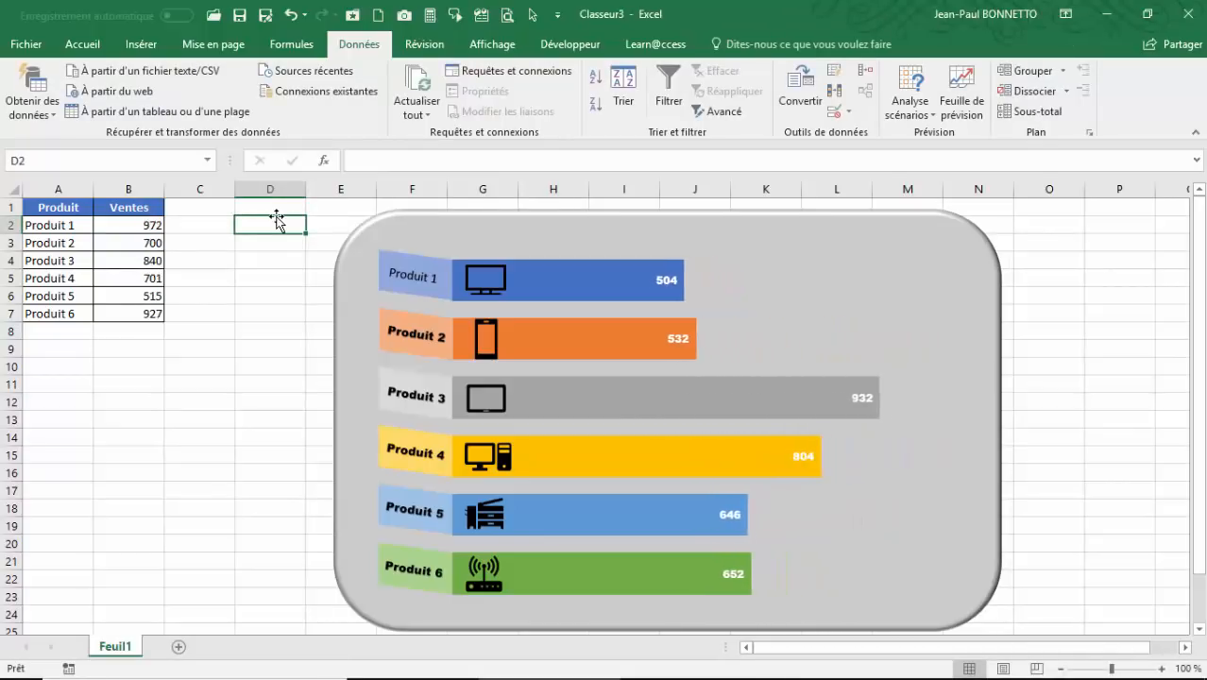
pyautogui.click(217, 347)
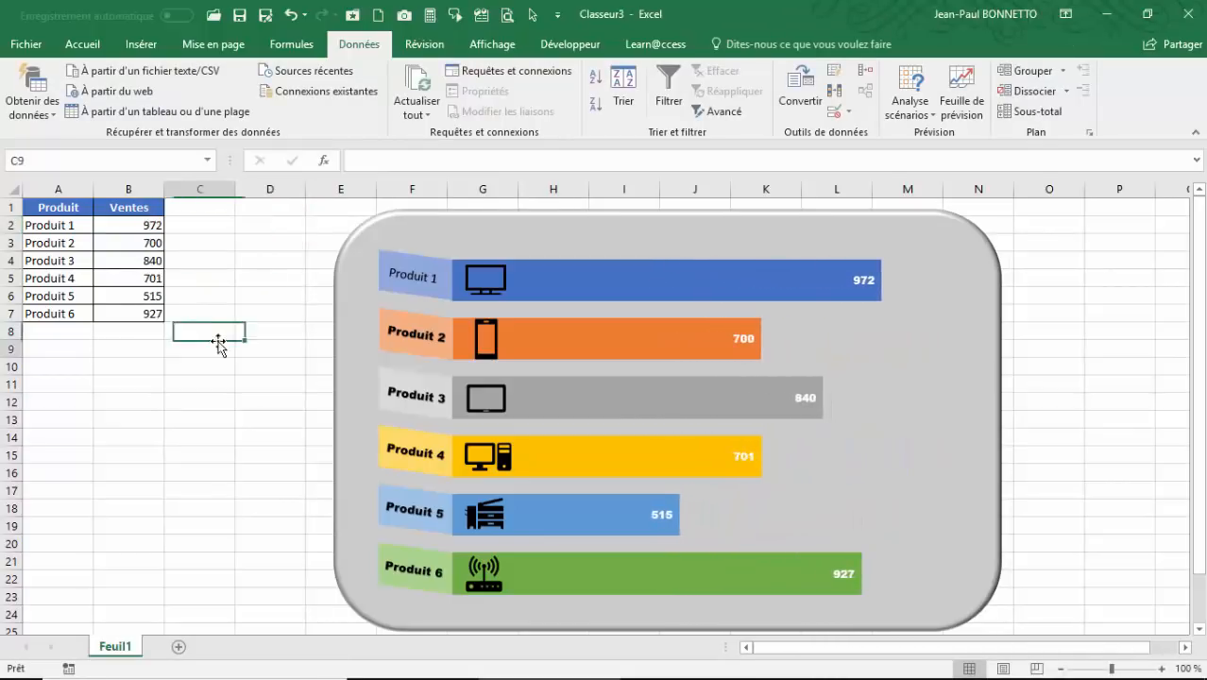
# Copy the Arial Black 10 formatting of the Produit 2 label onto the Produit 1 label
pyautogui.click(410, 283)
pyautogui.click(417, 340)
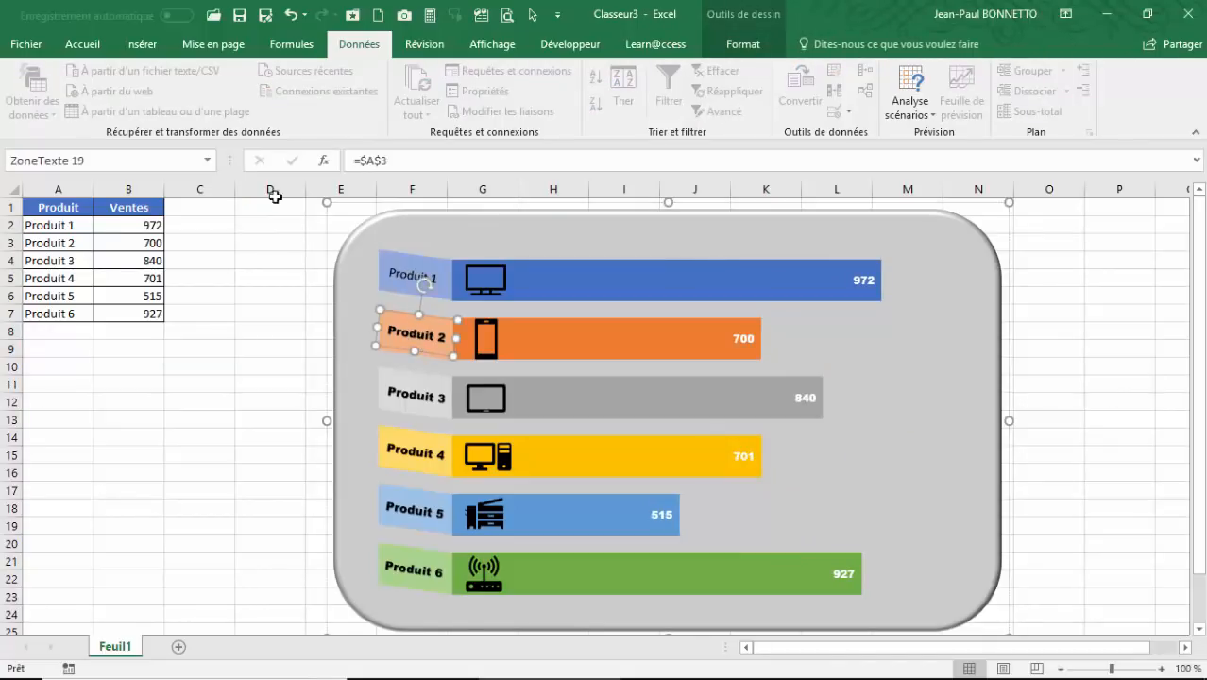
pyautogui.click(82, 43)
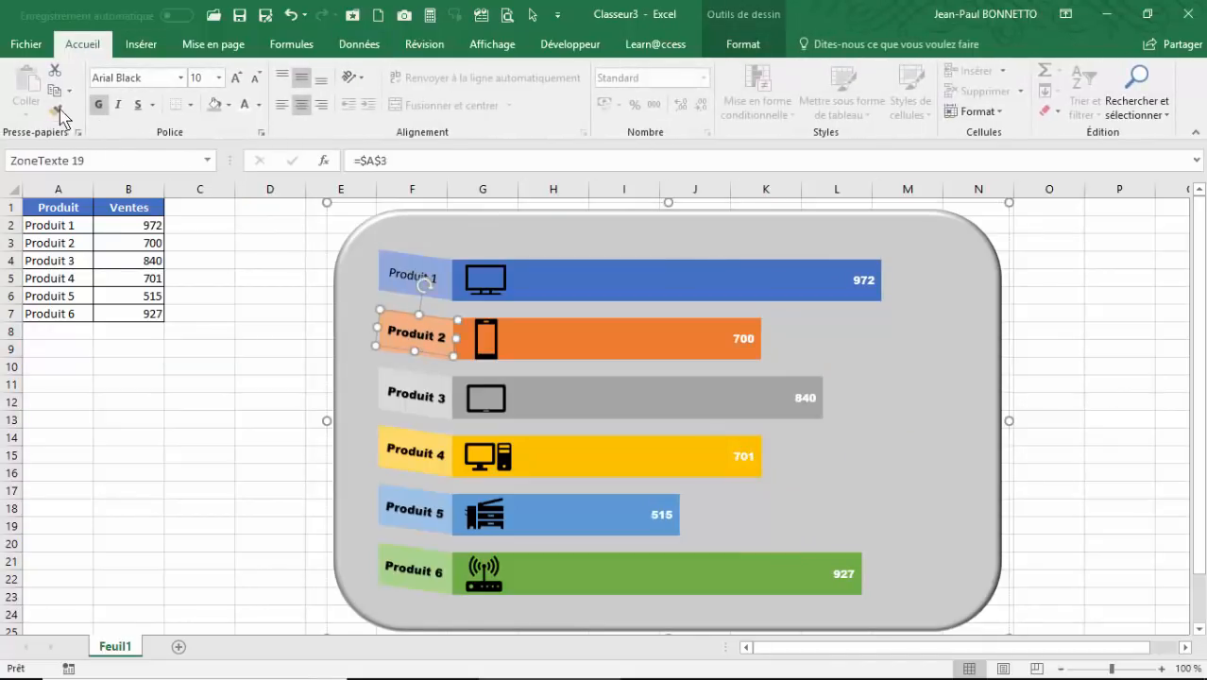
pyautogui.click(56, 111)
pyautogui.click(413, 276)
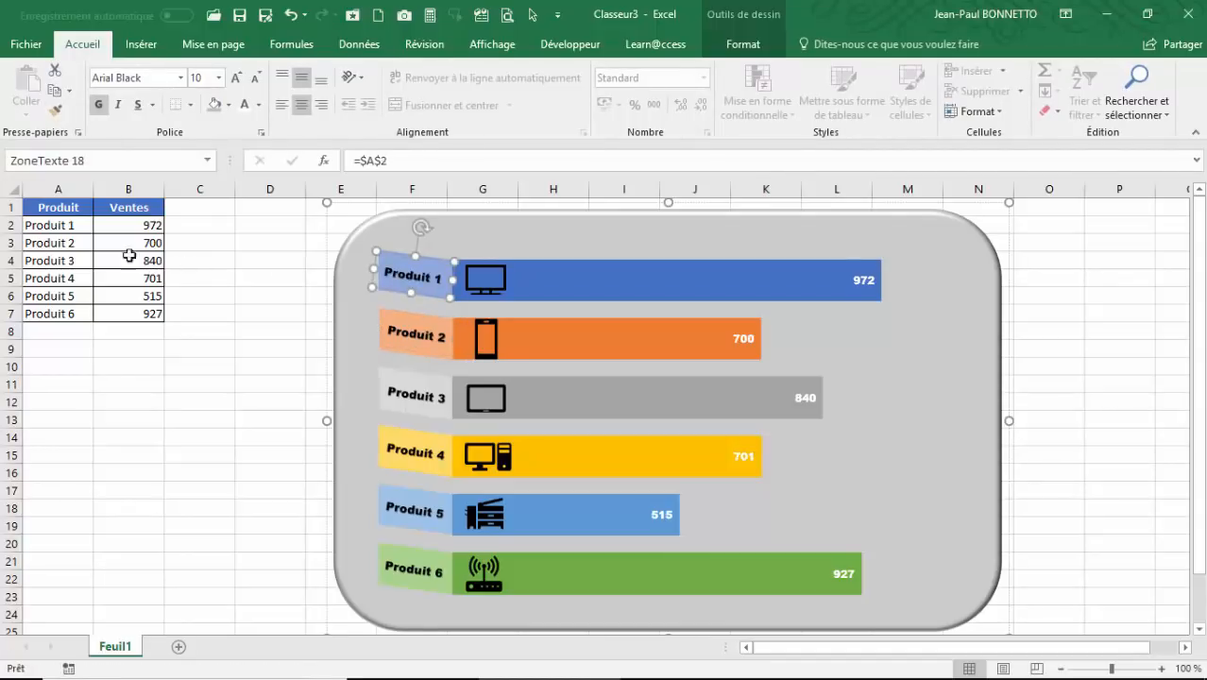
# Inspect the Produit 1 label's cell link and the formulas in the Ventes column
pyautogui.click(80, 242)
pyautogui.click(430, 275)
pyautogui.click(427, 276)
pyautogui.click(113, 242)
pyautogui.click(150, 260)
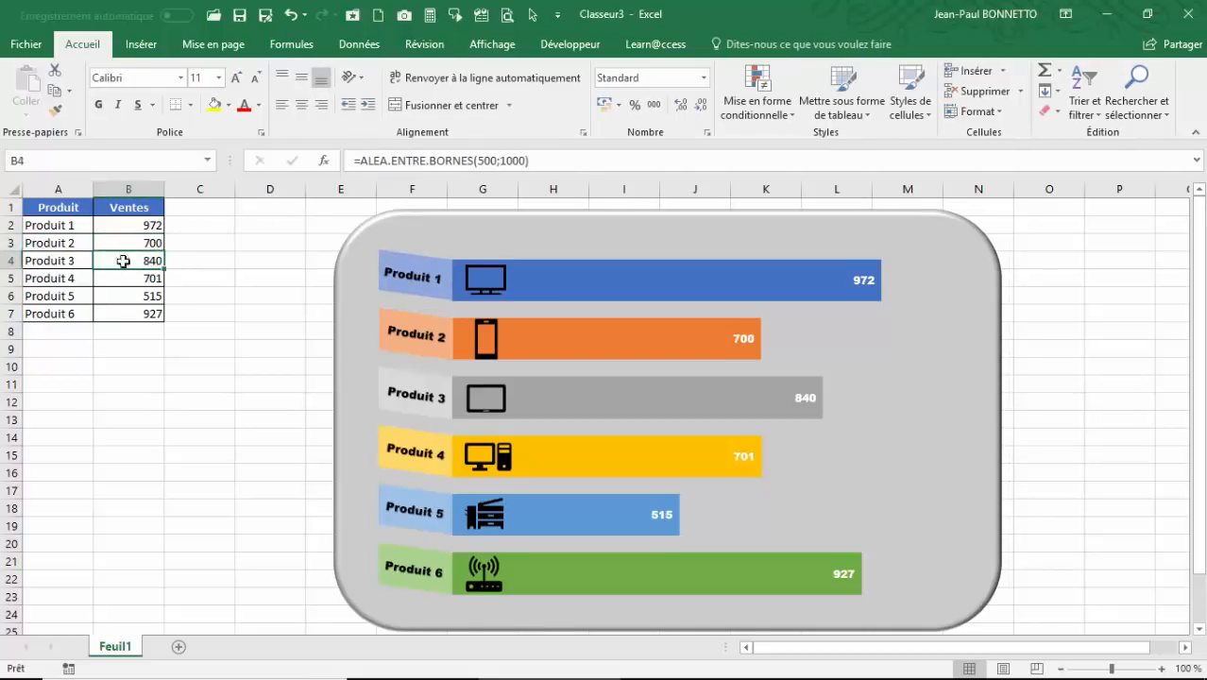
pyautogui.click(129, 276)
# Select the bar series inside the grouped widget to check its source ranges and display the chart design options
pyautogui.click(652, 292)
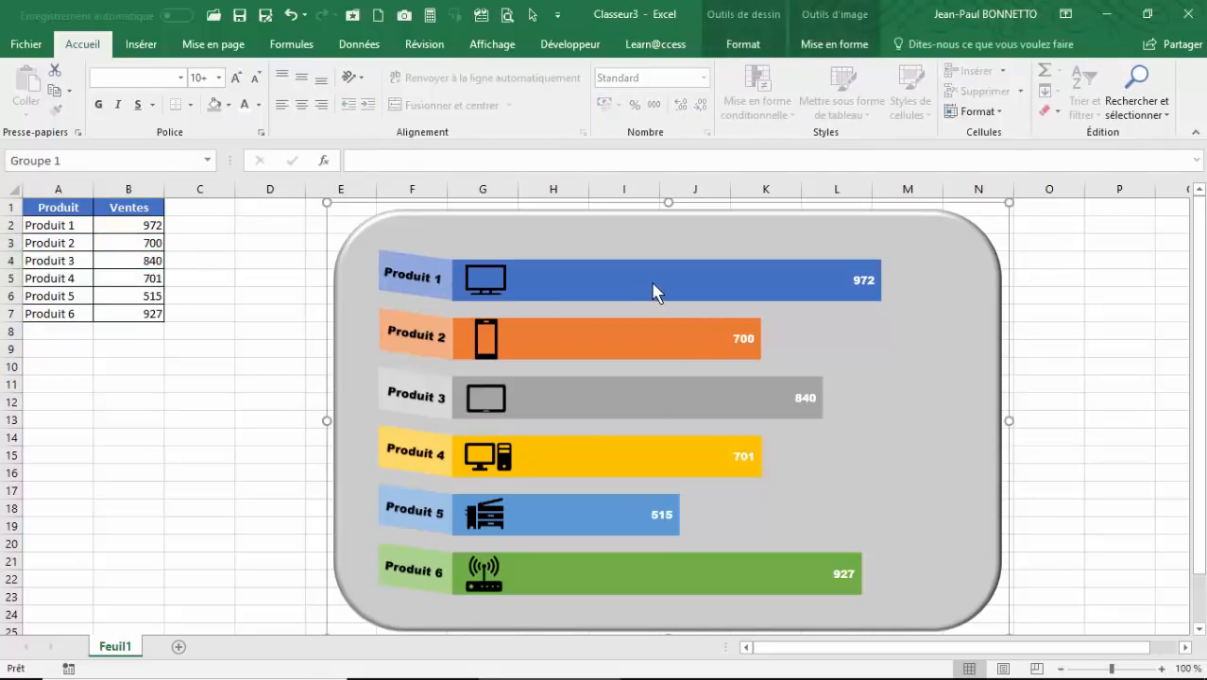
pyautogui.click(654, 288)
pyautogui.click(735, 45)
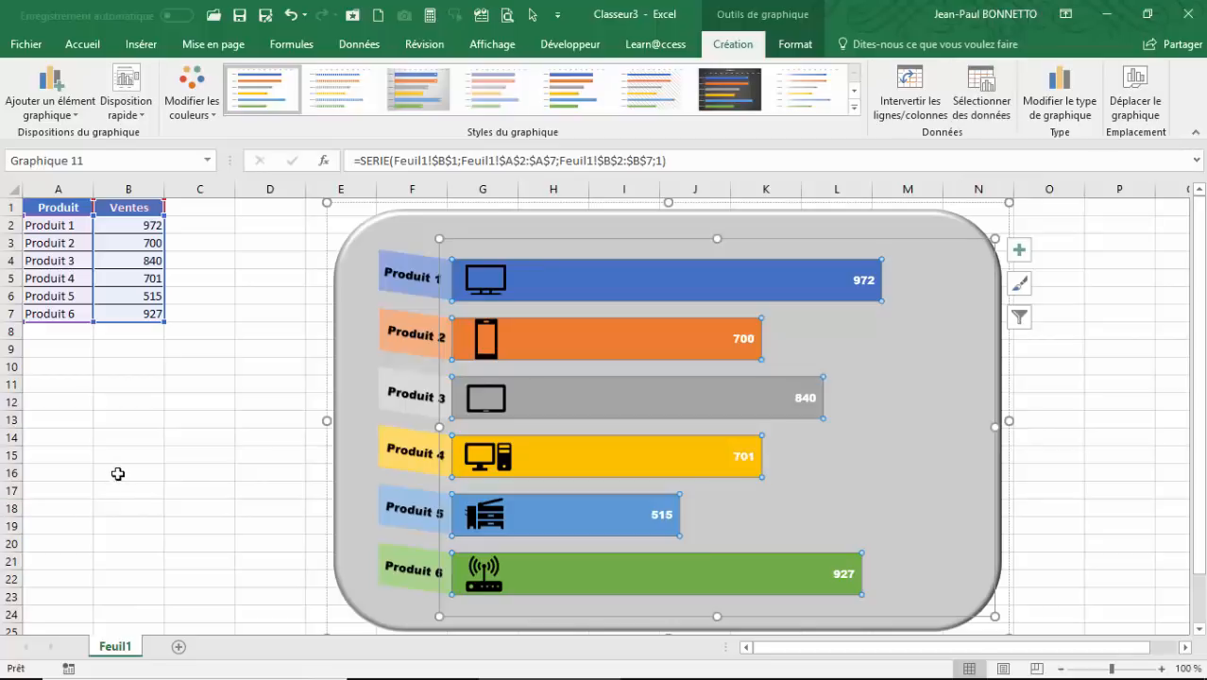
# Move the whole grouped widget about one column closer to the table, so that it starts in column D
pyautogui.moveTo(116, 473); pyautogui.dragTo(116, 457)
pyautogui.click(423, 226)
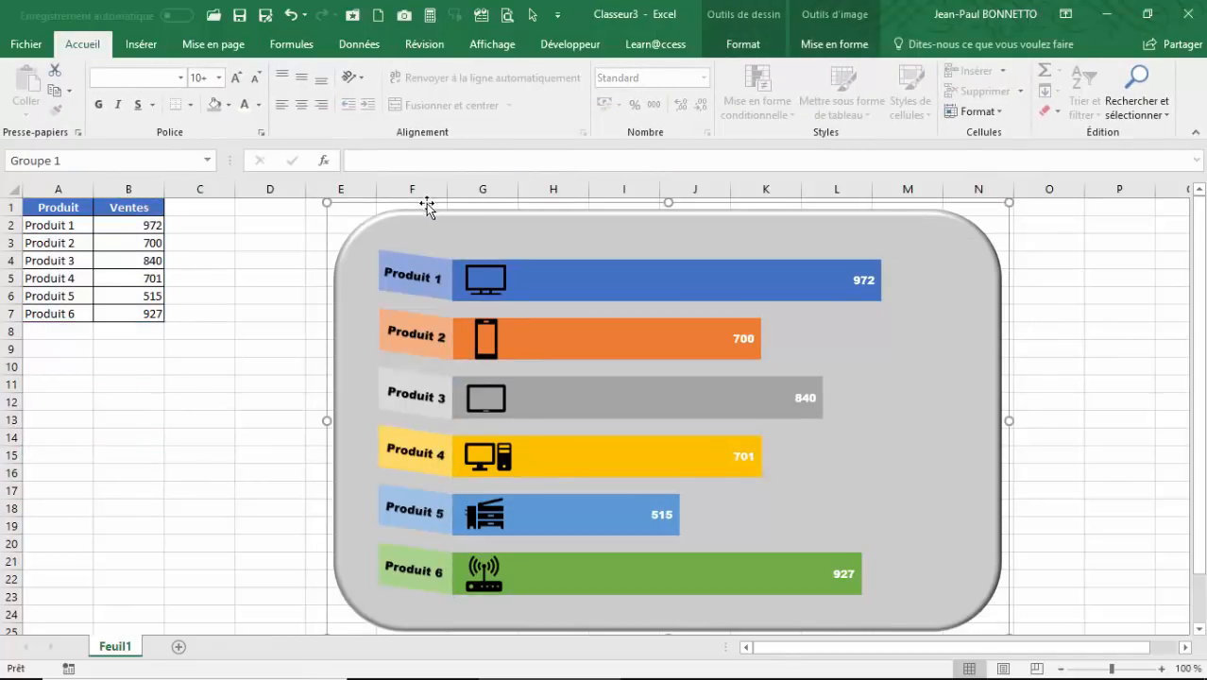
pyautogui.moveTo(426, 205)
pyautogui.mouseDown()
pyautogui.moveTo(380, 255)
pyautogui.moveTo(364, 194)
pyautogui.moveTo(343, 204)
pyautogui.mouseUp()
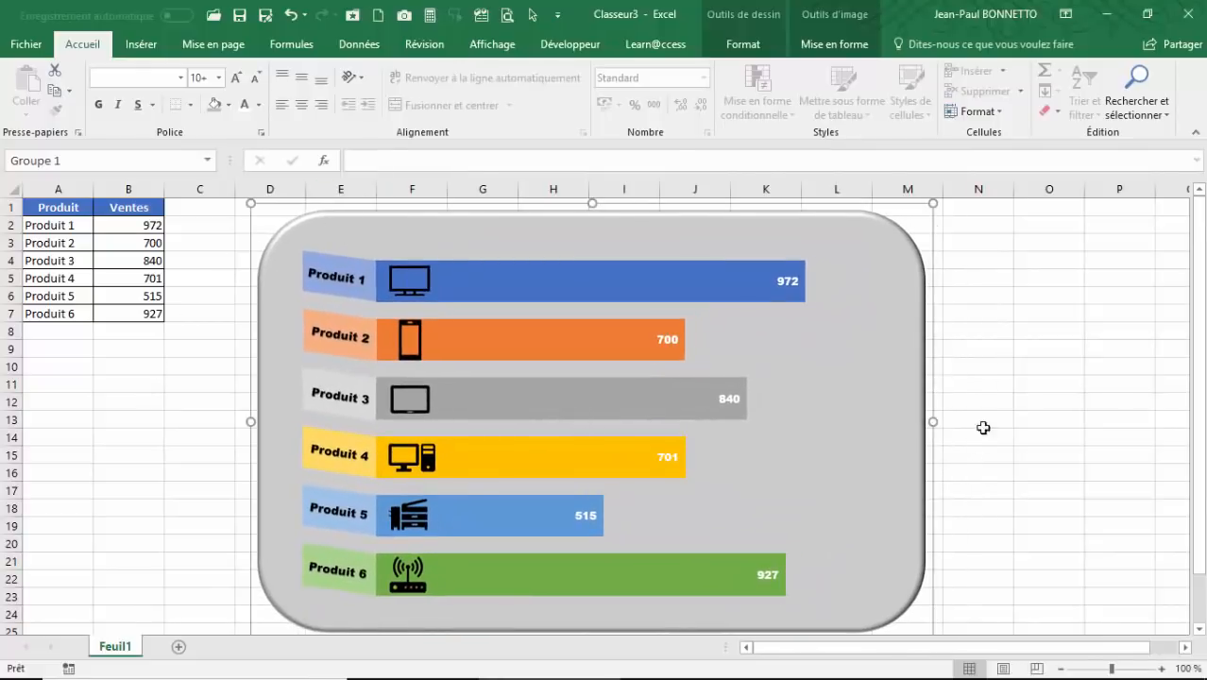
pyautogui.click(202, 457)
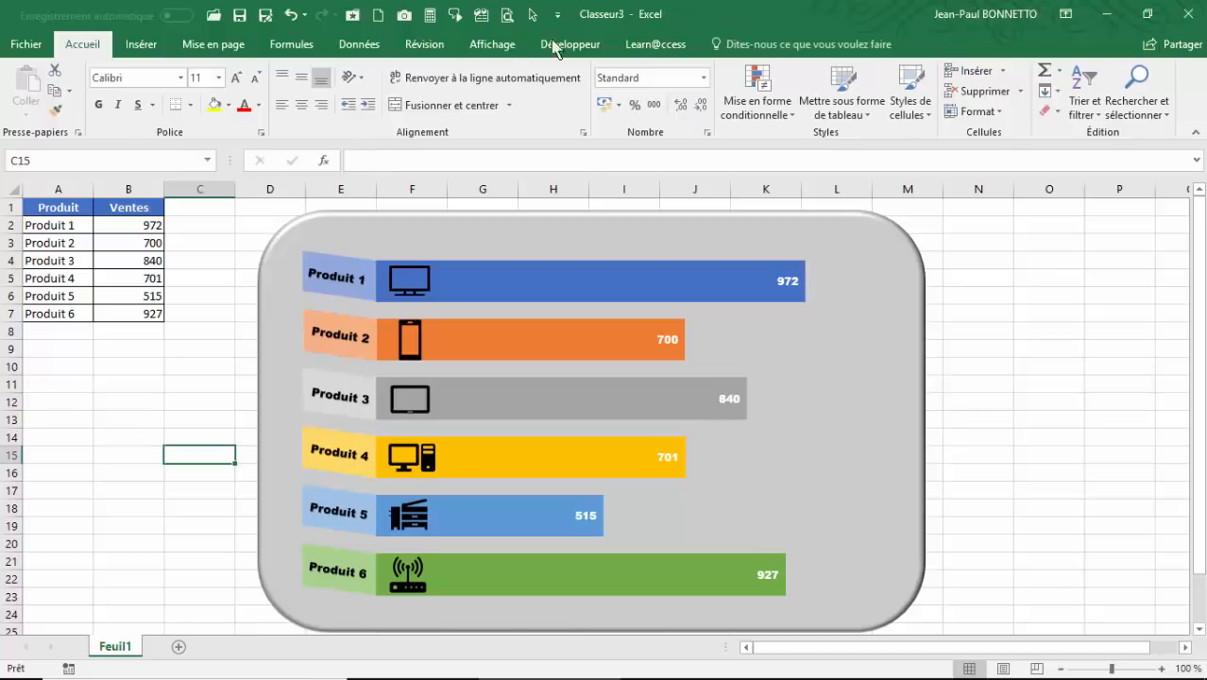
pyautogui.click(156, 293)
pyautogui.click(205, 224)
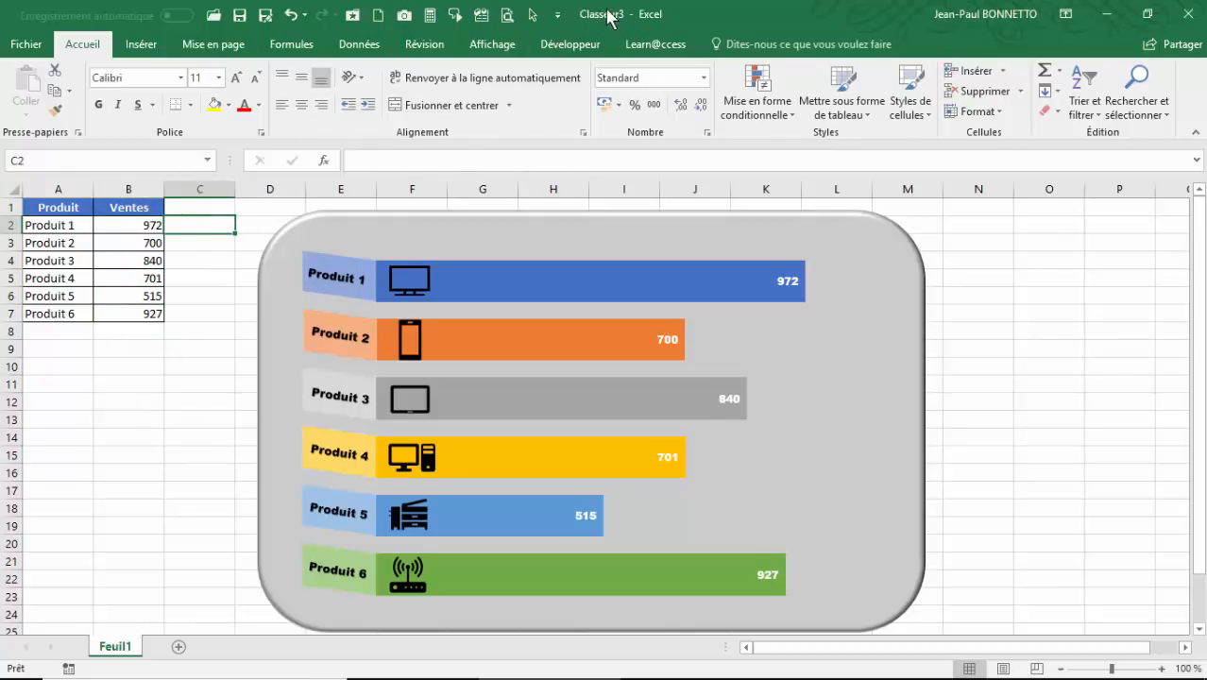
pyautogui.click(157, 295)
pyautogui.moveTo(506, 677)
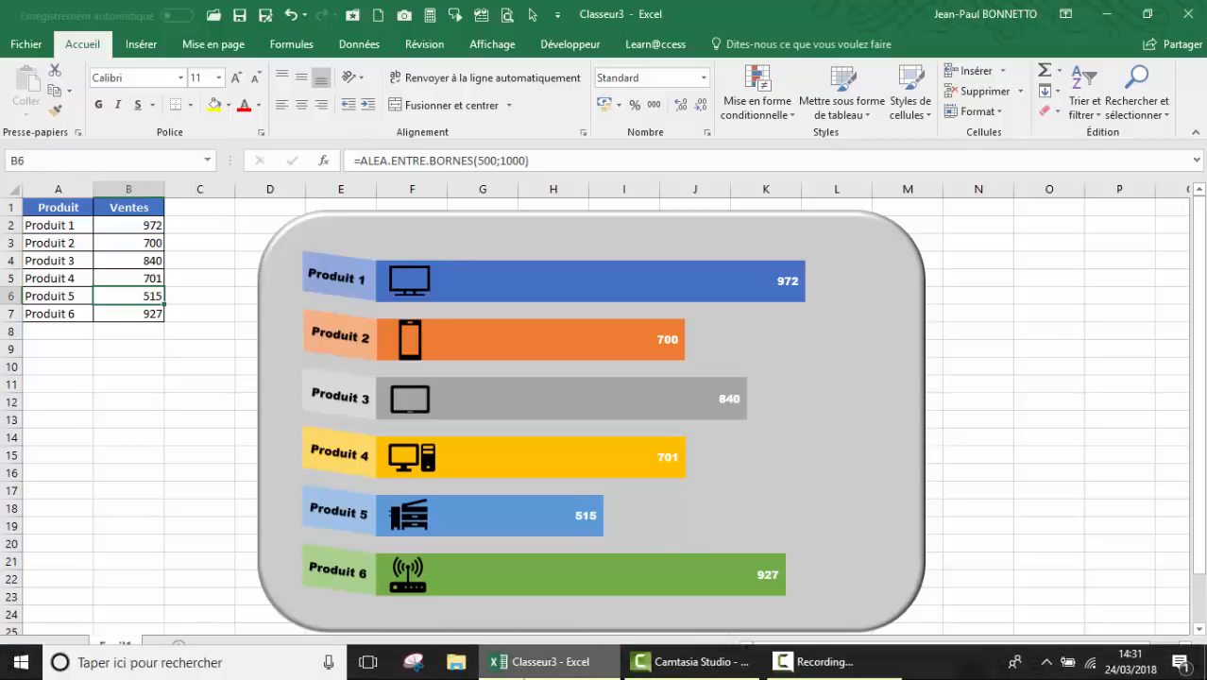
pyautogui.click(188, 259)
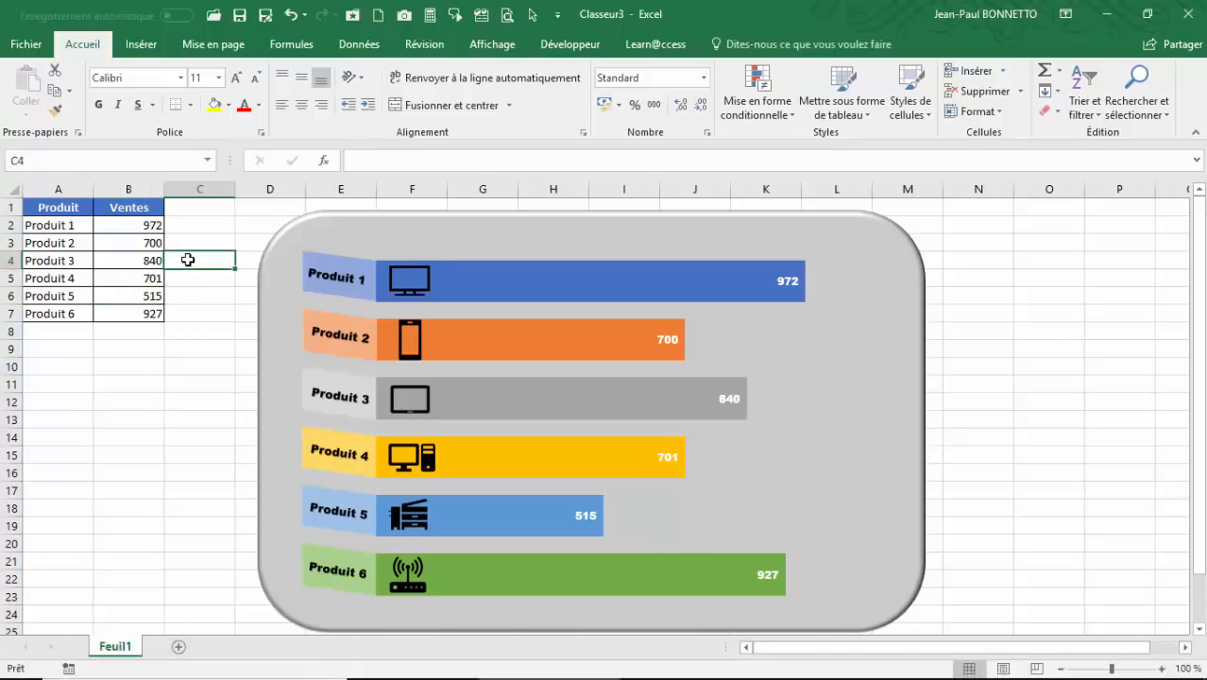
pyautogui.click(211, 224)
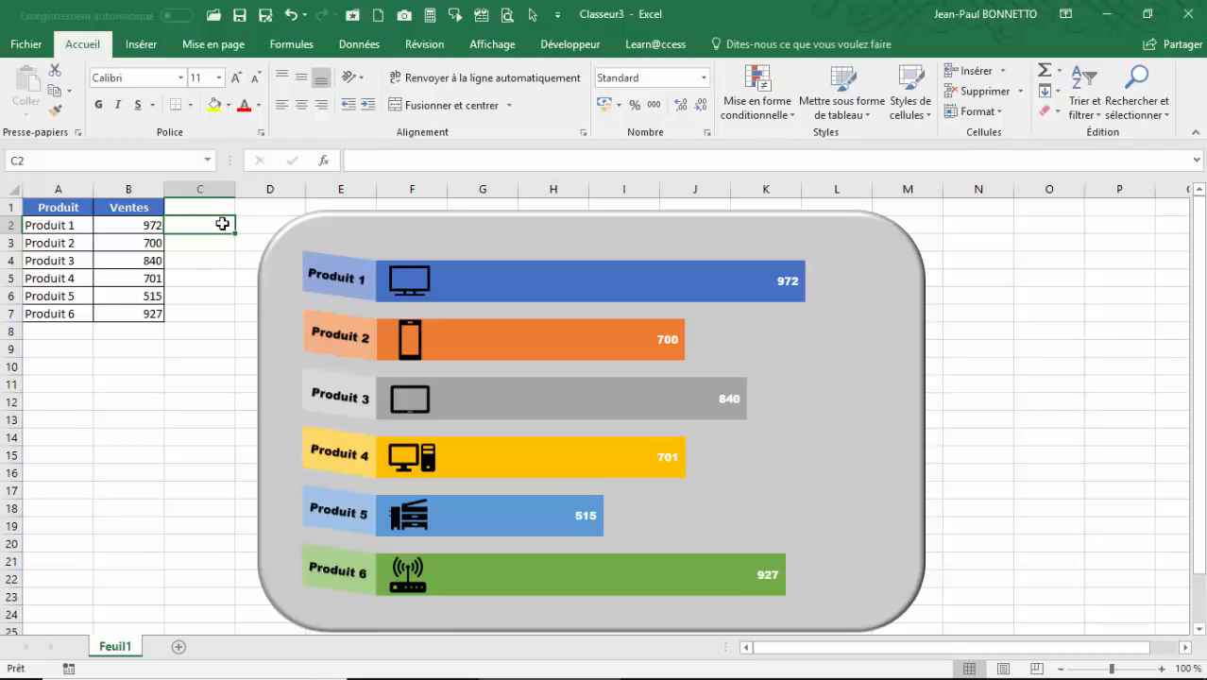
pyautogui.click(988, 250)
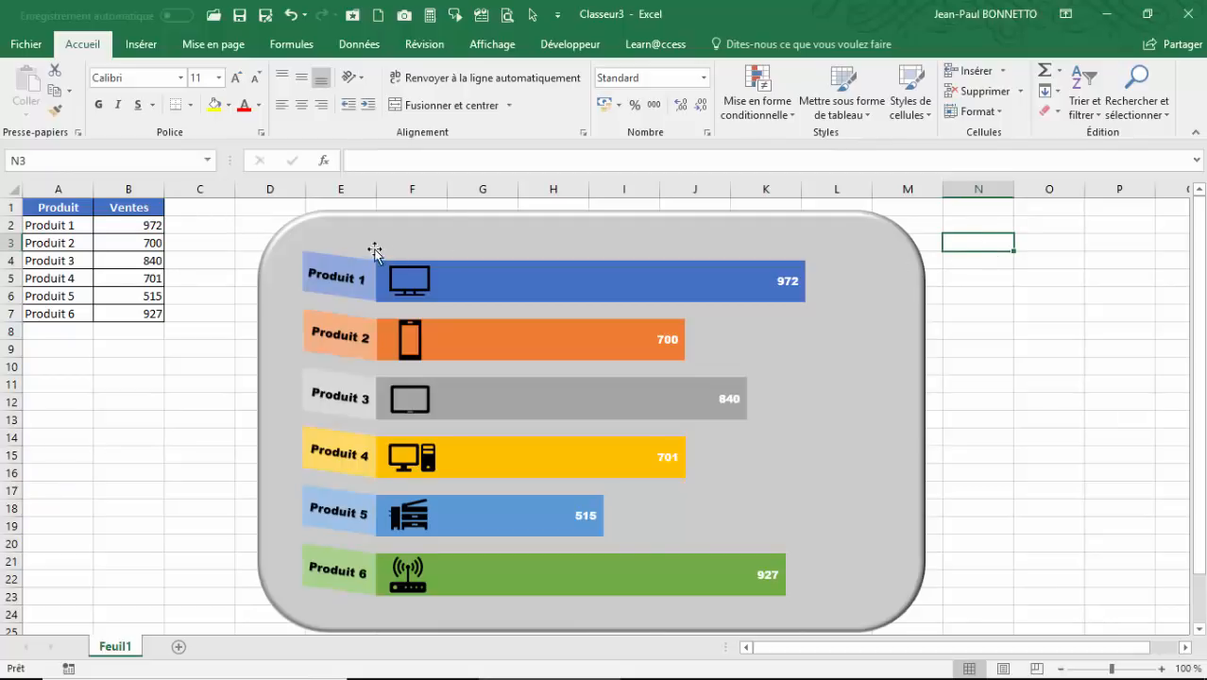
pyautogui.click(635, 227)
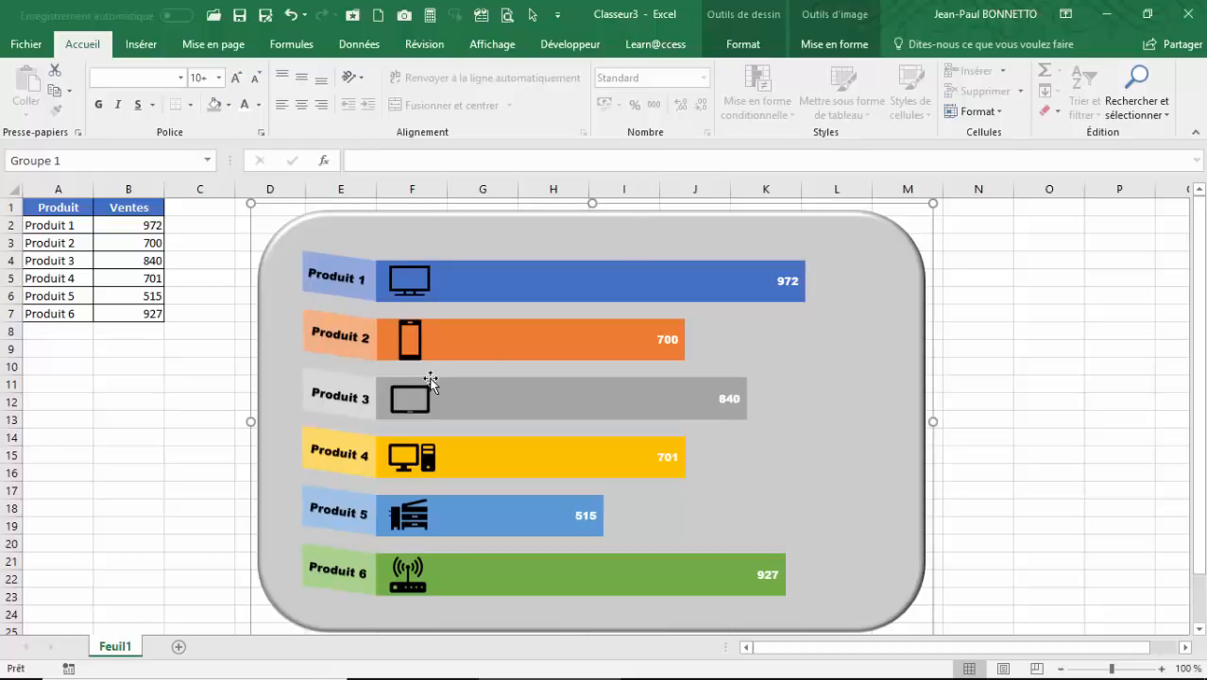
pyautogui.click(495, 210)
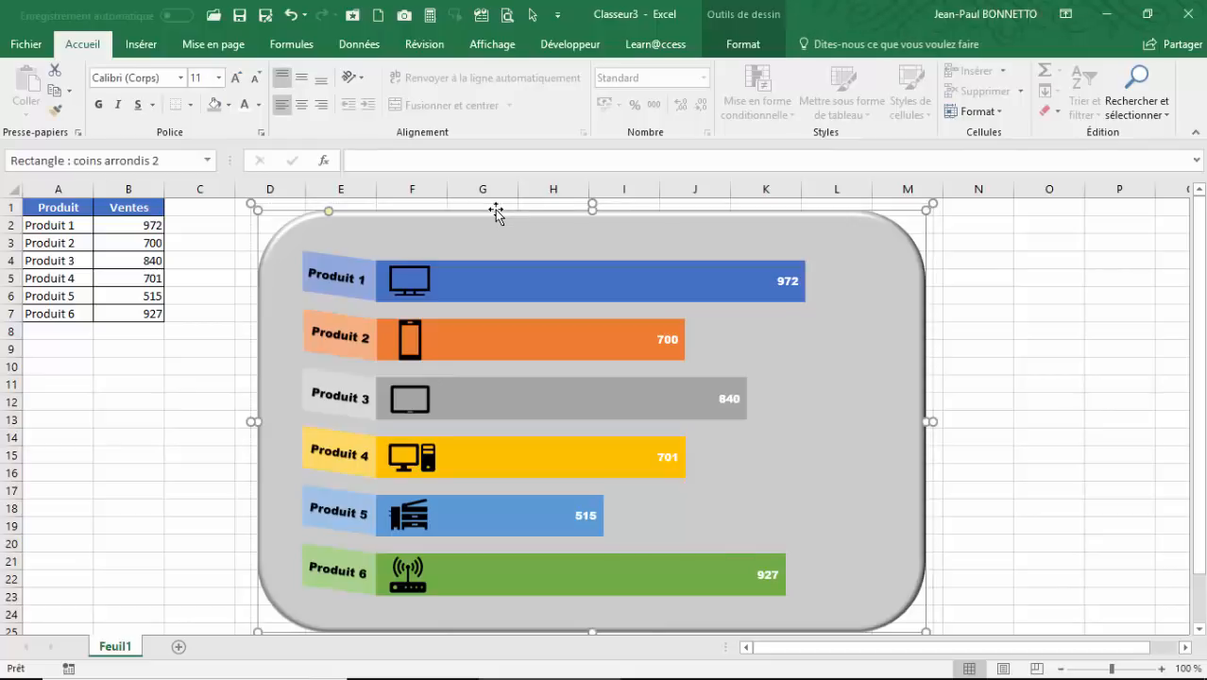
pyautogui.click(108, 363)
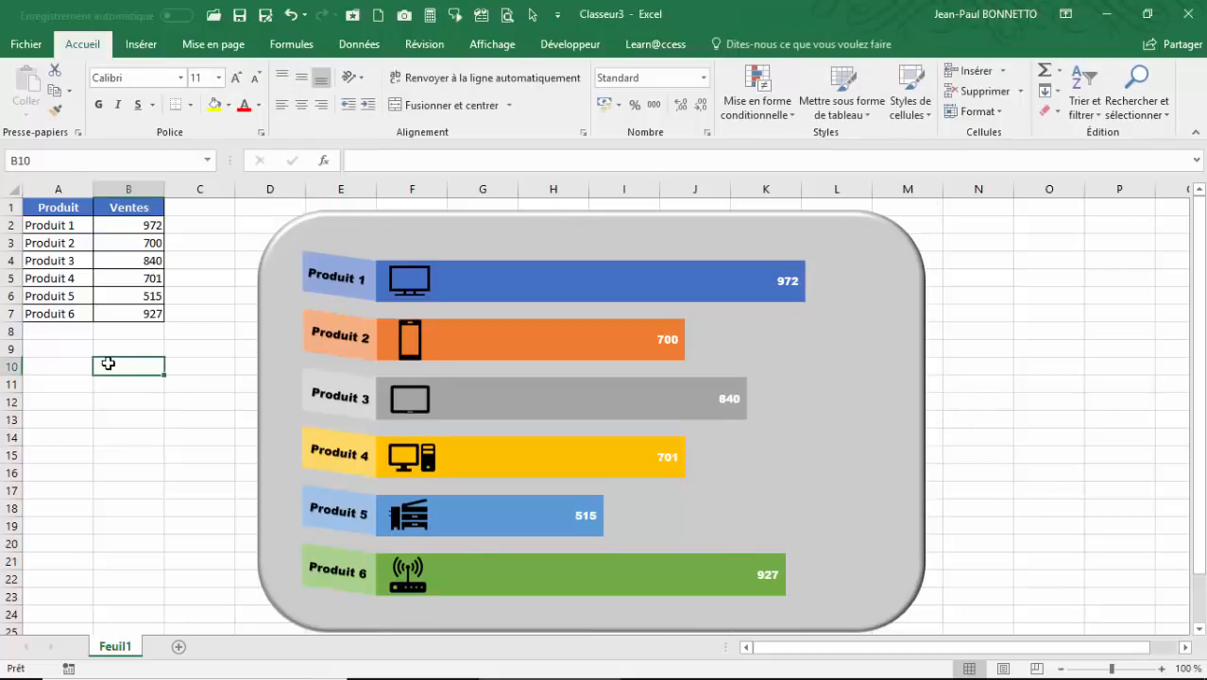
pyautogui.click(229, 212)
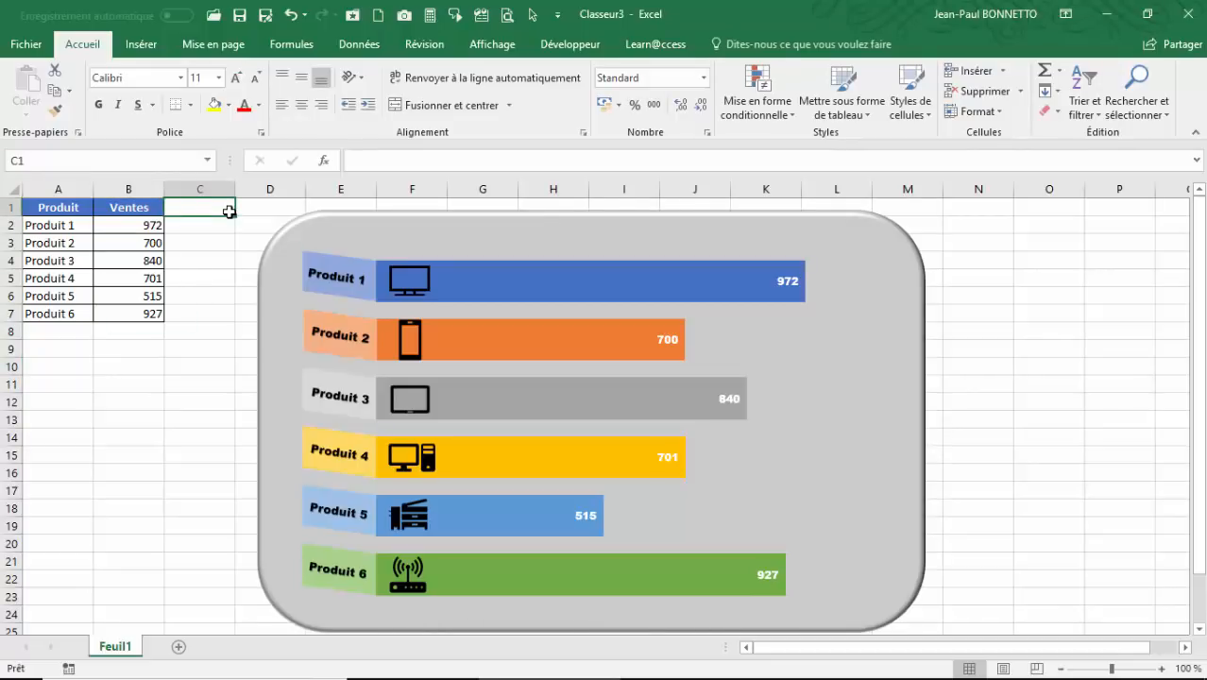